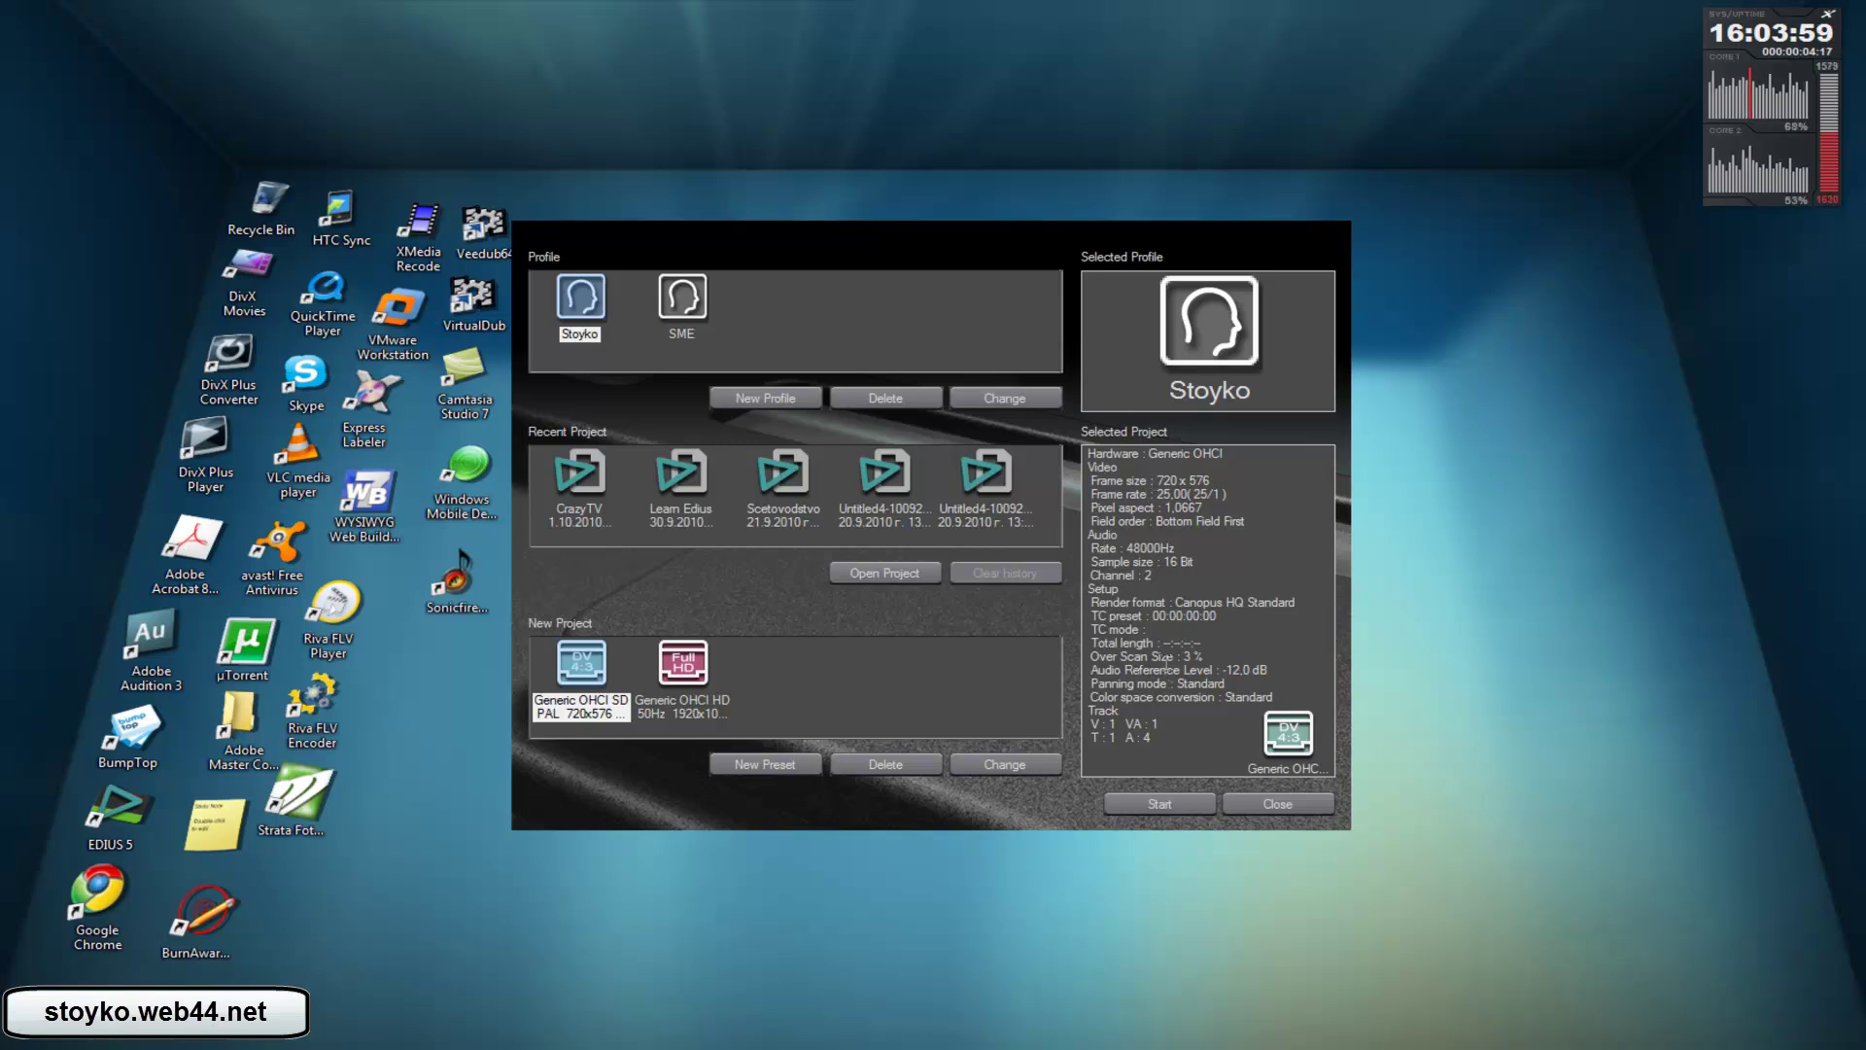
Create a new project named Fun-Multicam from the Generic OHCI SD PAL 720x576 preset, with its own project folder
{"action": "double_click", "coordinate": [586, 667]}
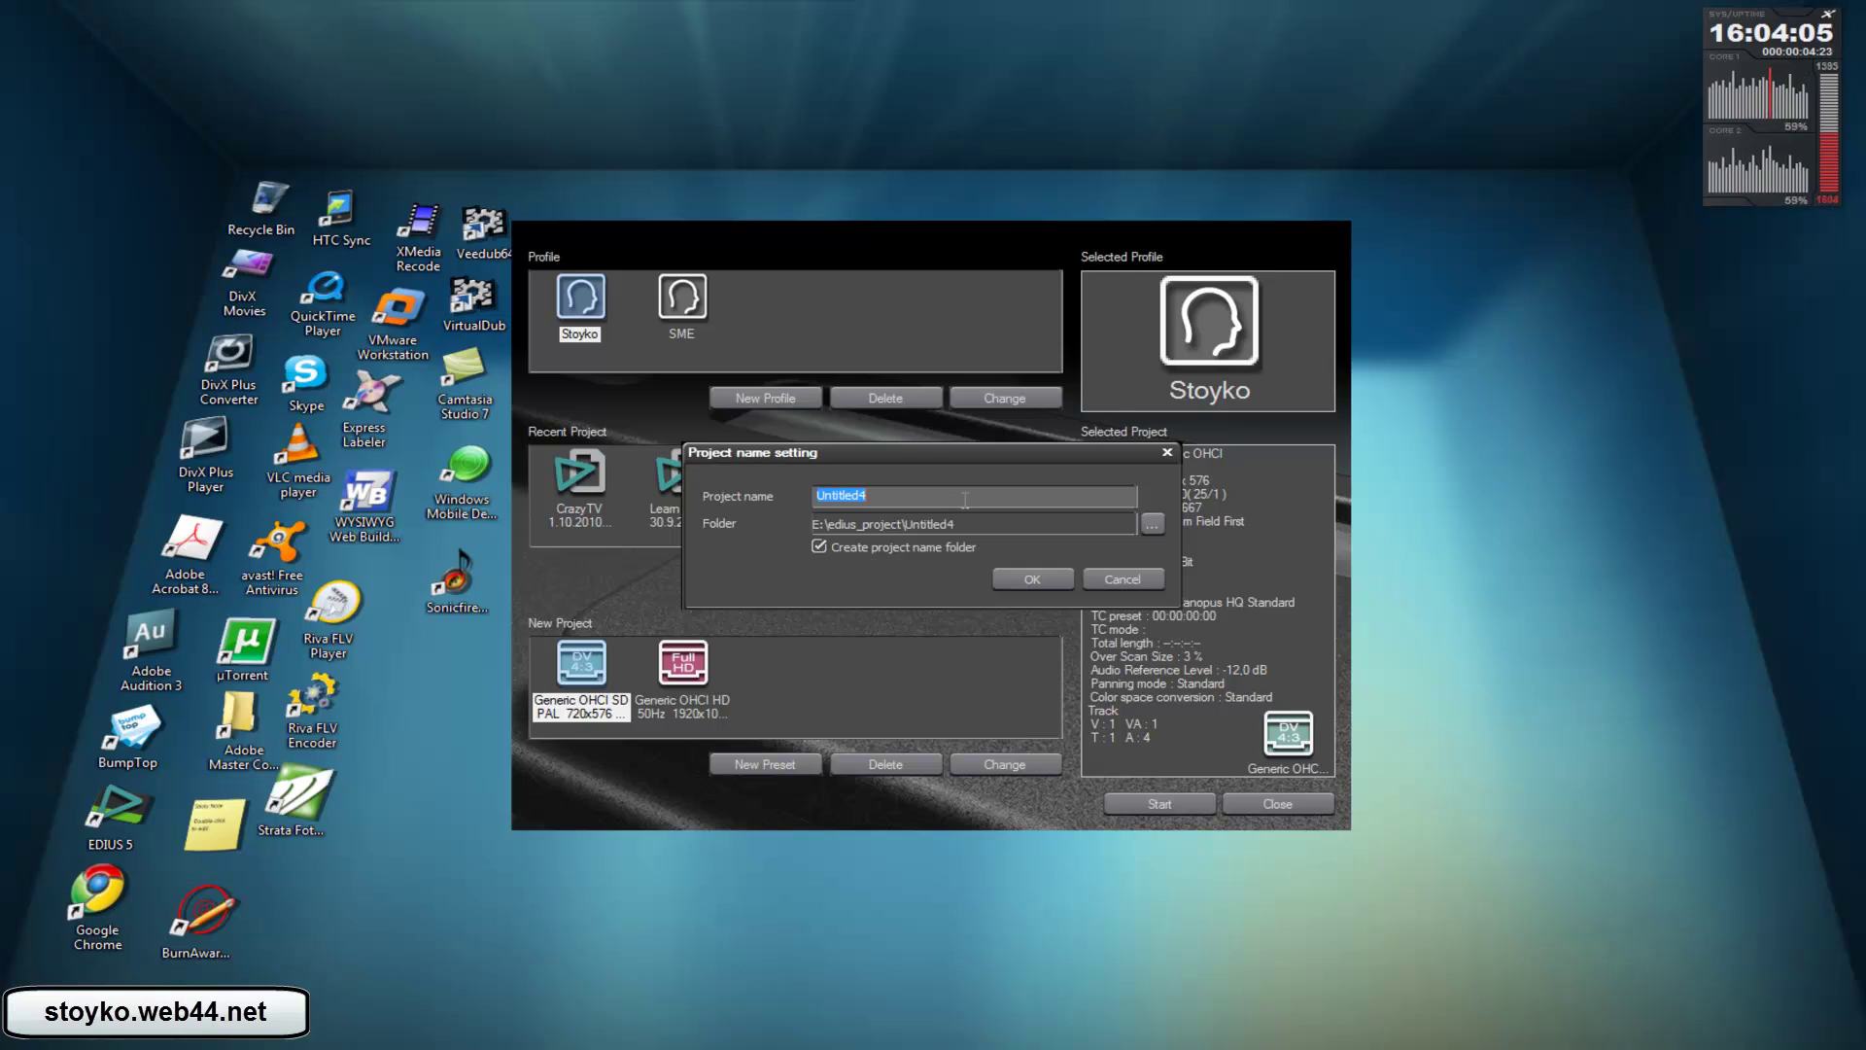
{"action": "type", "text": "F"}
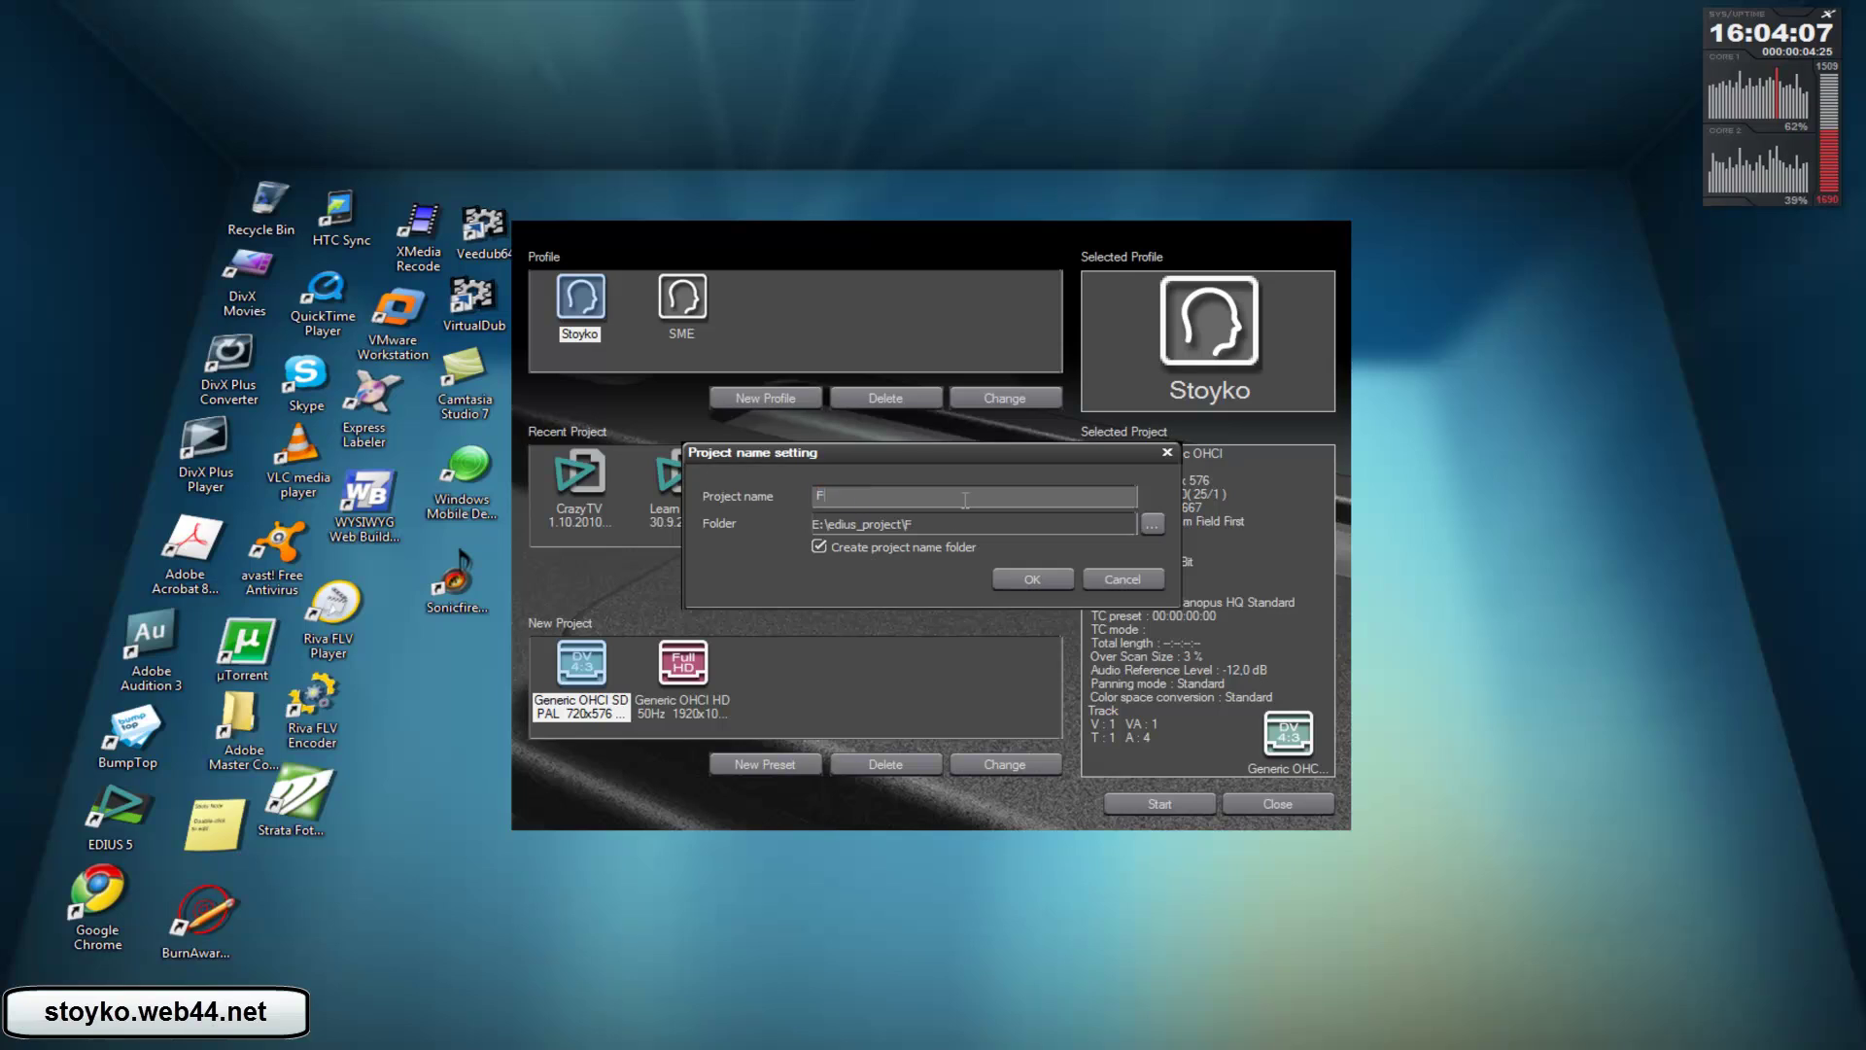
{"action": "type", "text": "un"}
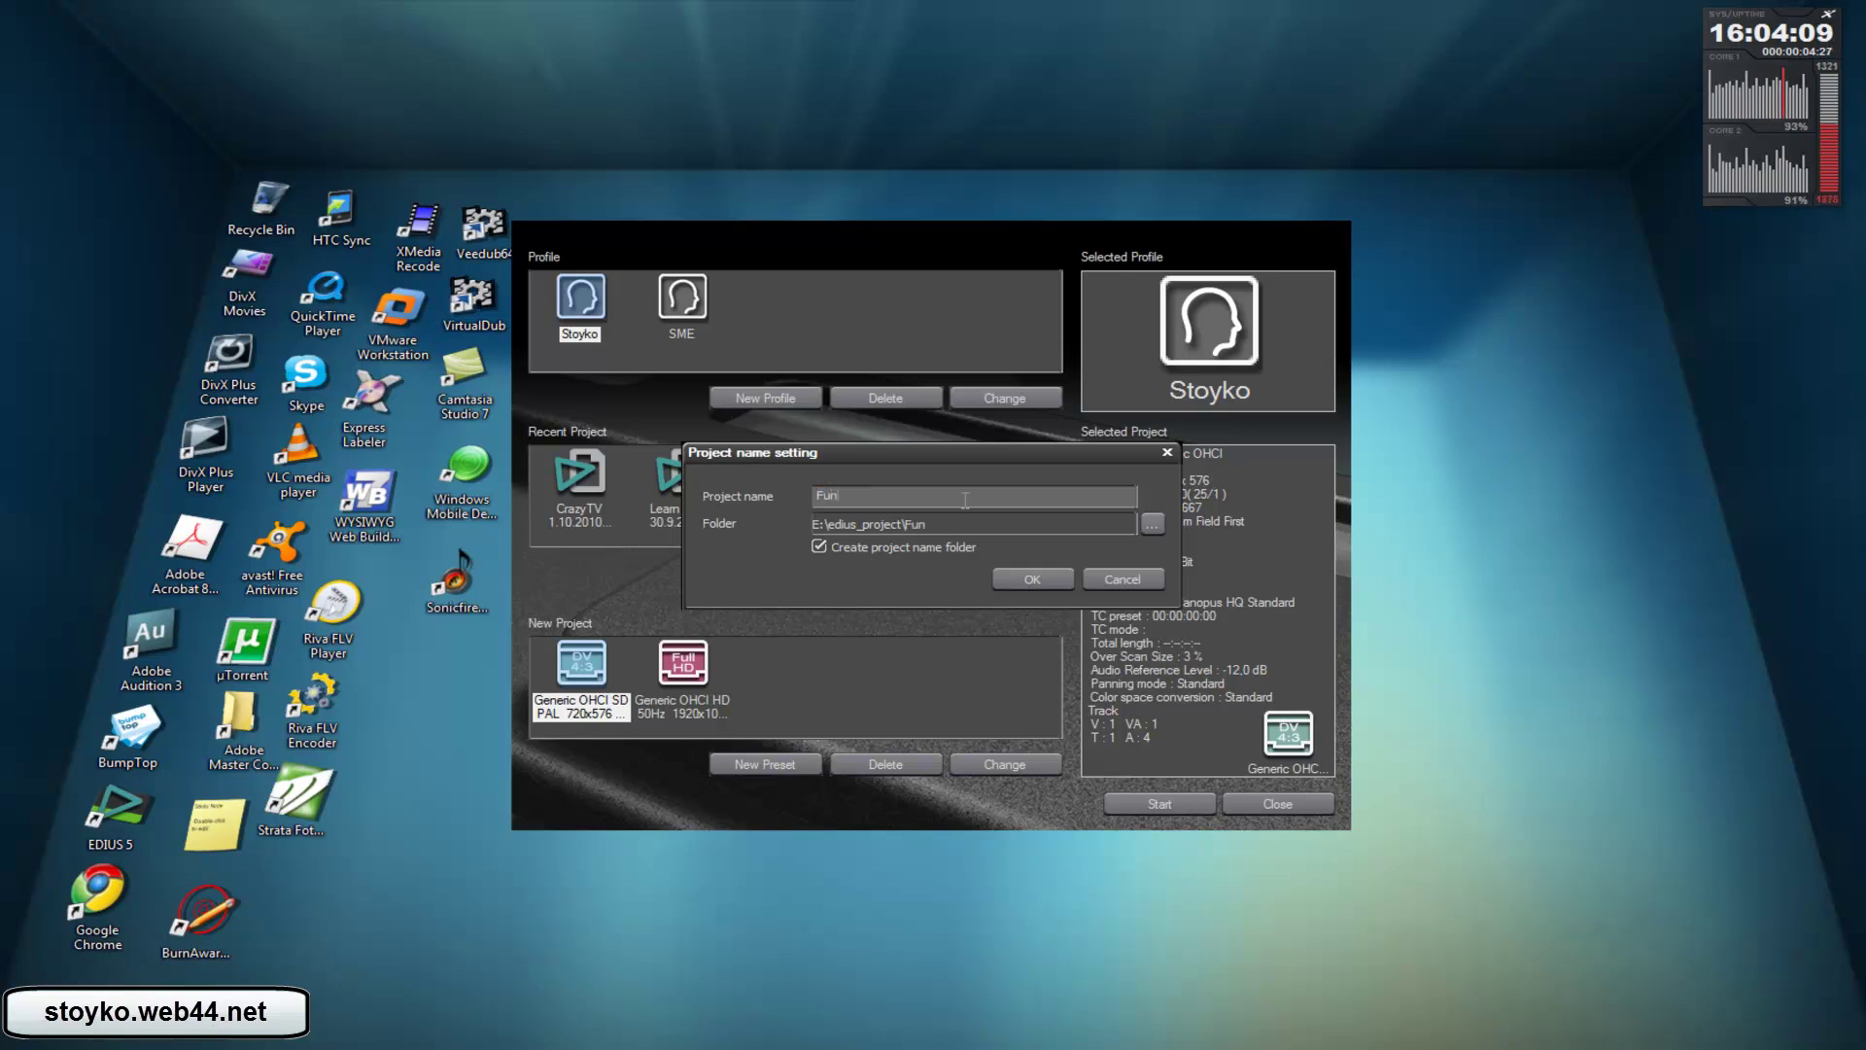
{"action": "type", "text": "-"}
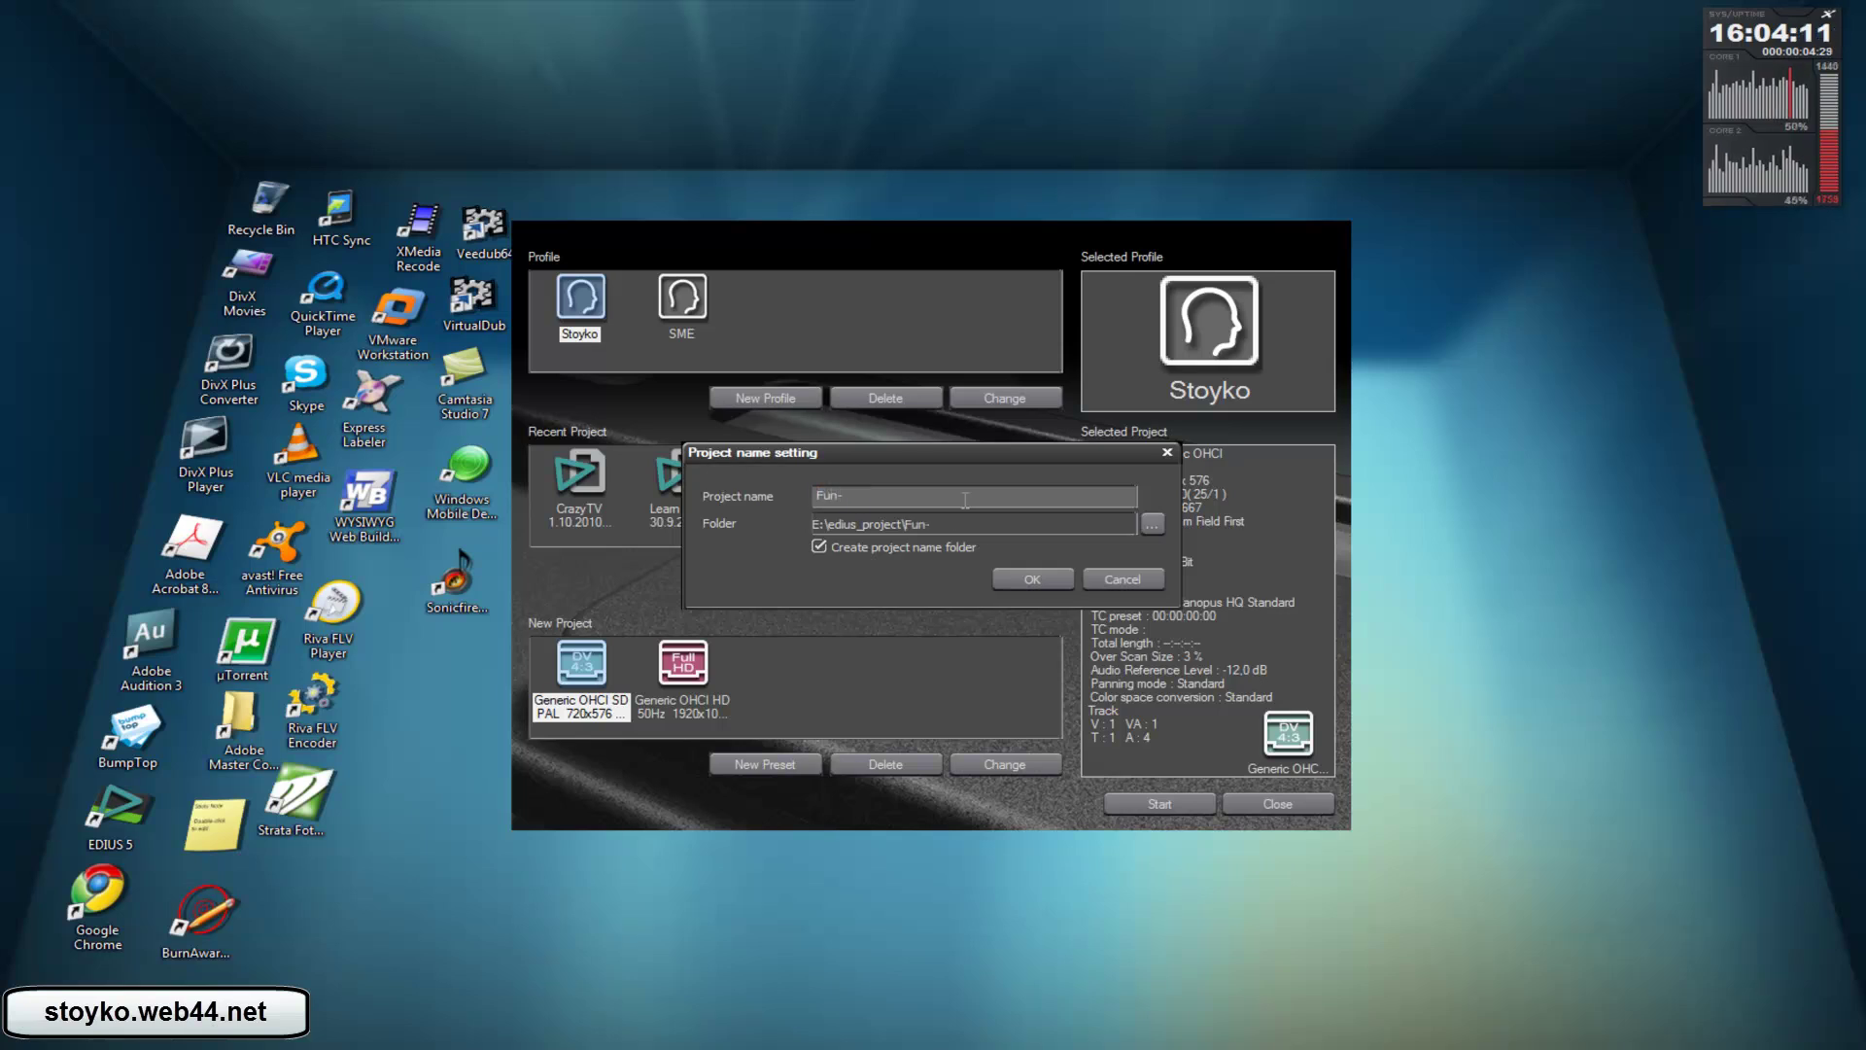
{"action": "type", "text": "Multicam"}
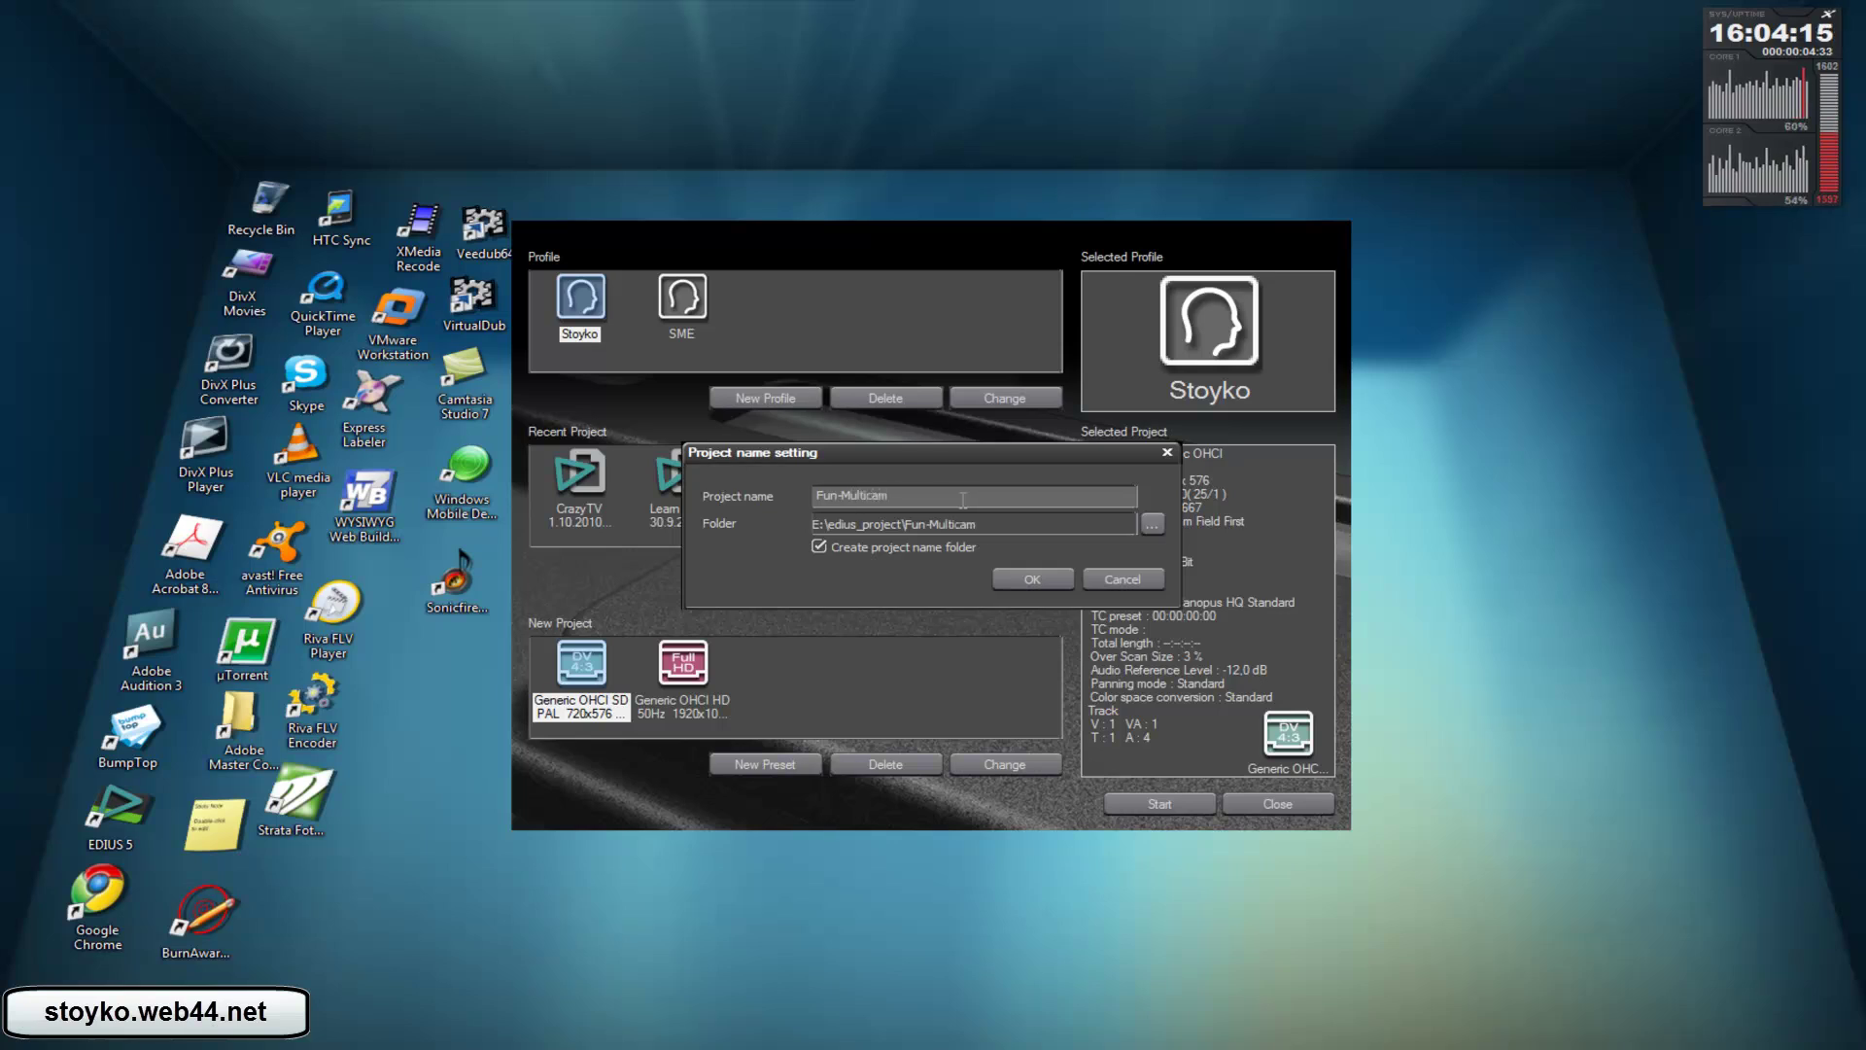
{"action": "left_click", "coordinate": [1043, 575]}
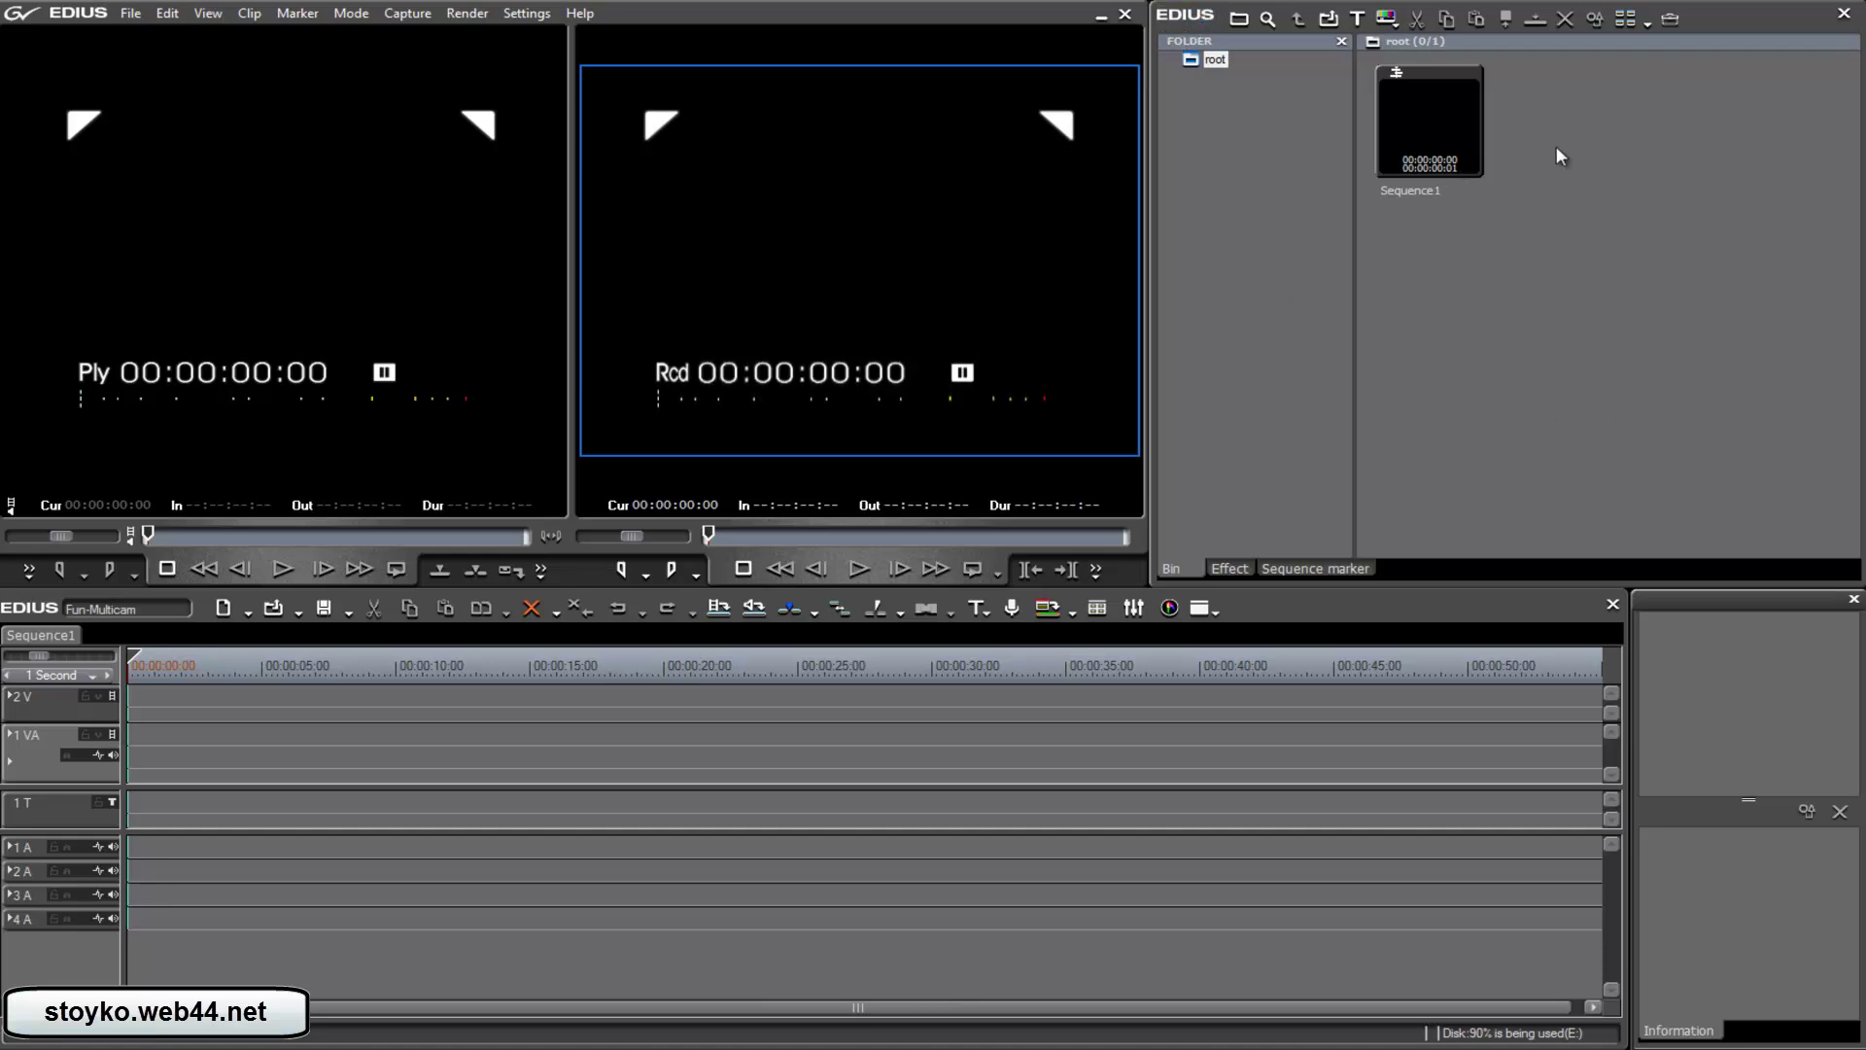
Browse the effect library down to the title mixers and show the Wipe Vertical effects
{"action": "left_click", "coordinate": [1229, 568]}
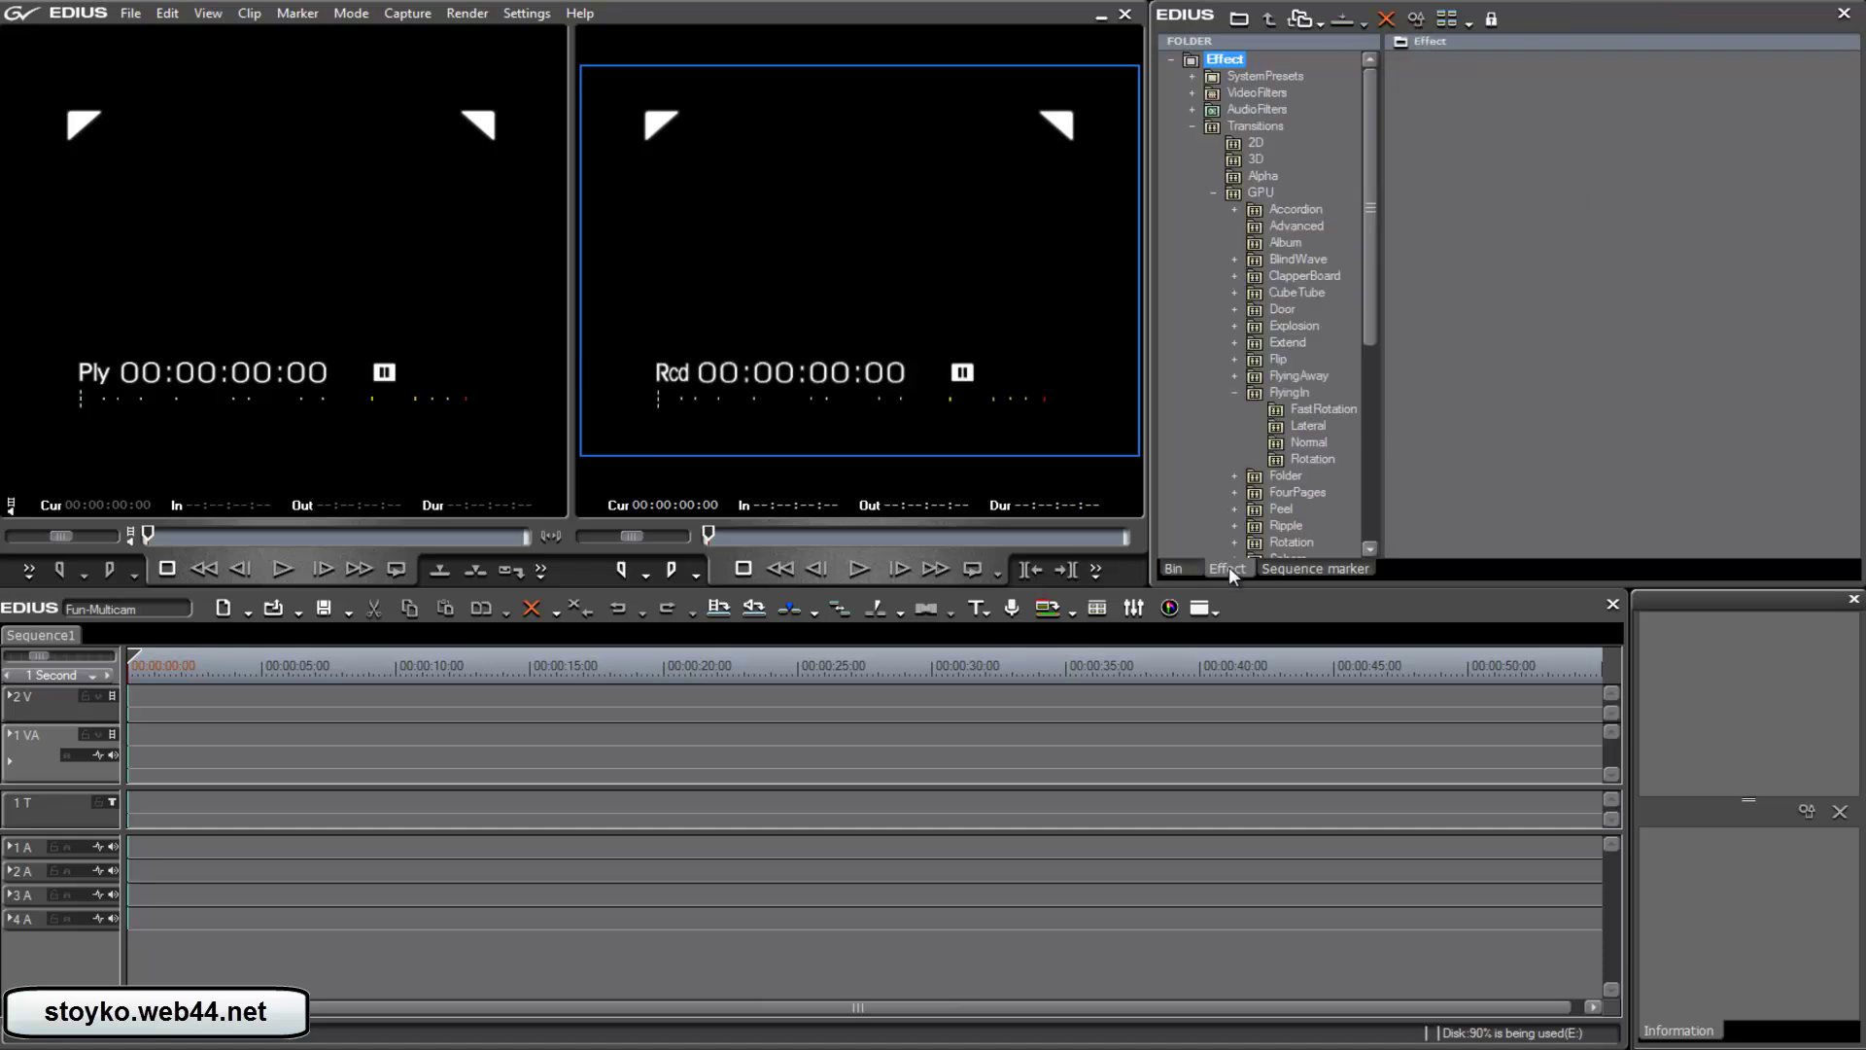
{"action": "left_click_drag", "start_coordinate": [1372, 121], "coordinate": [1428, 450]}
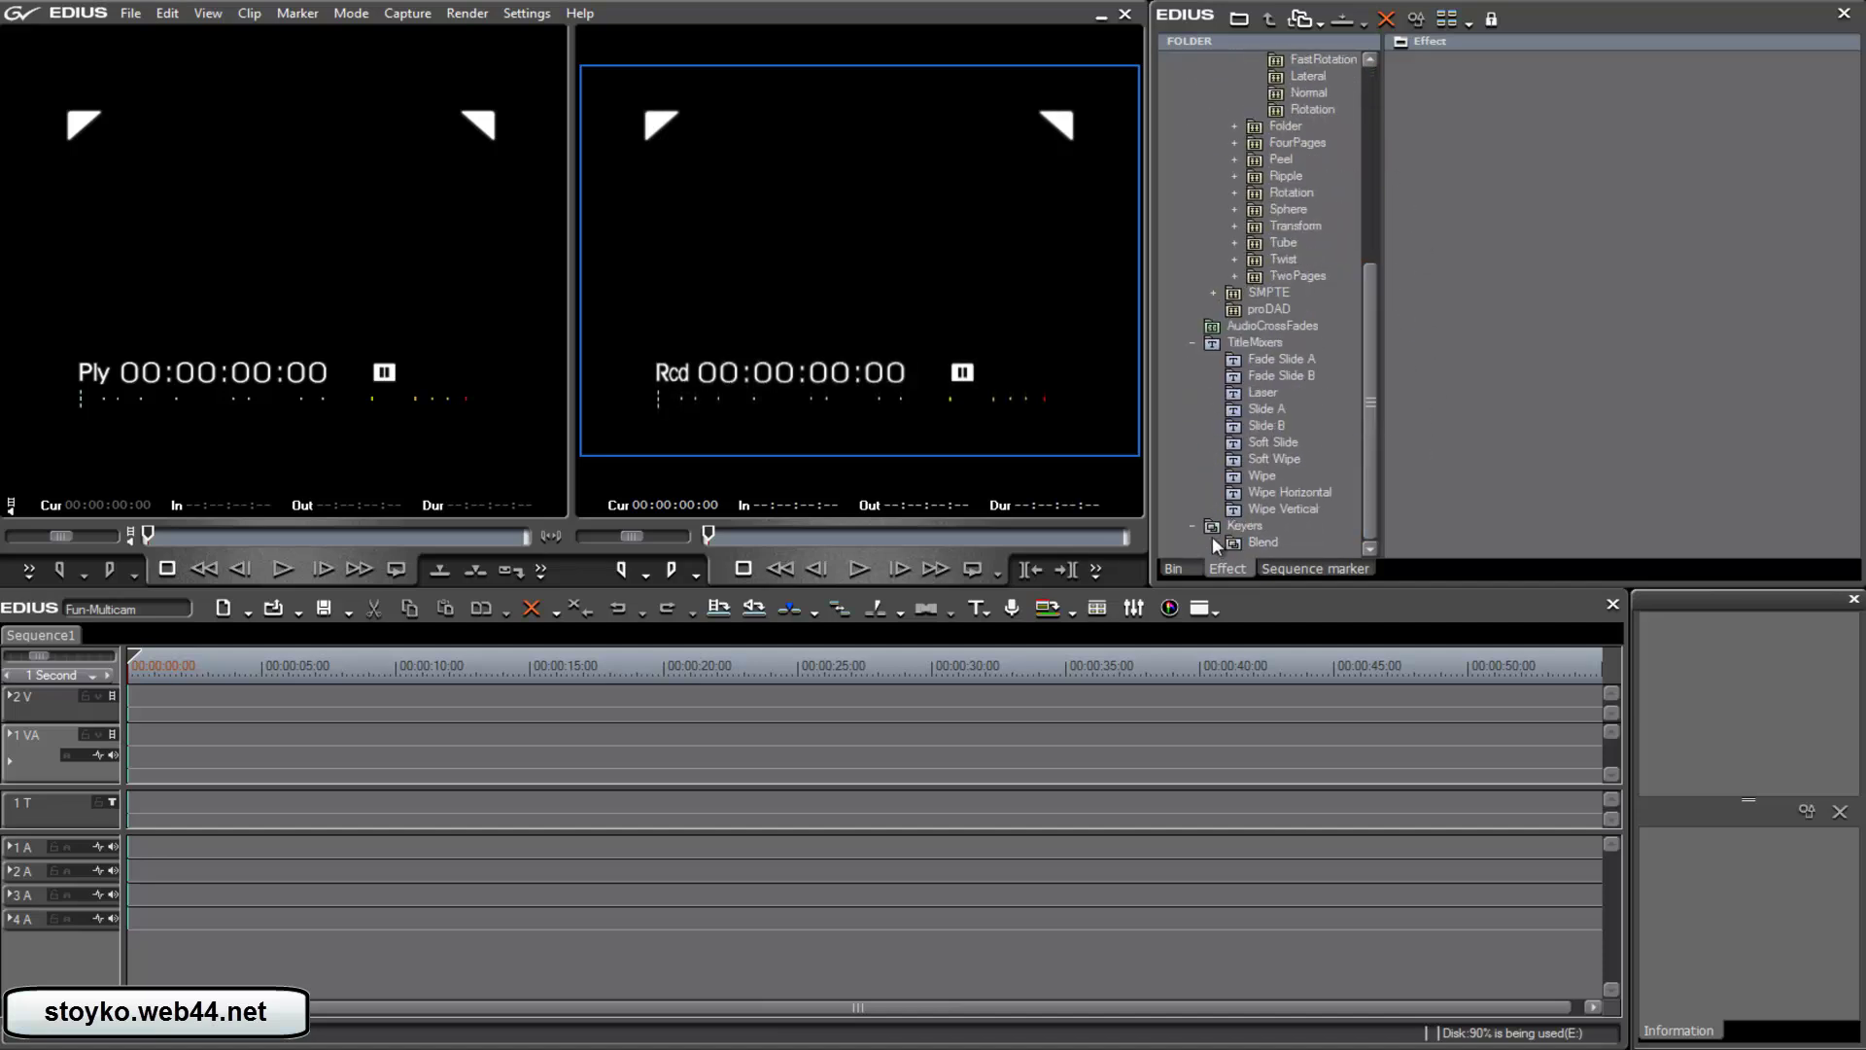
{"action": "left_click", "coordinate": [1281, 508]}
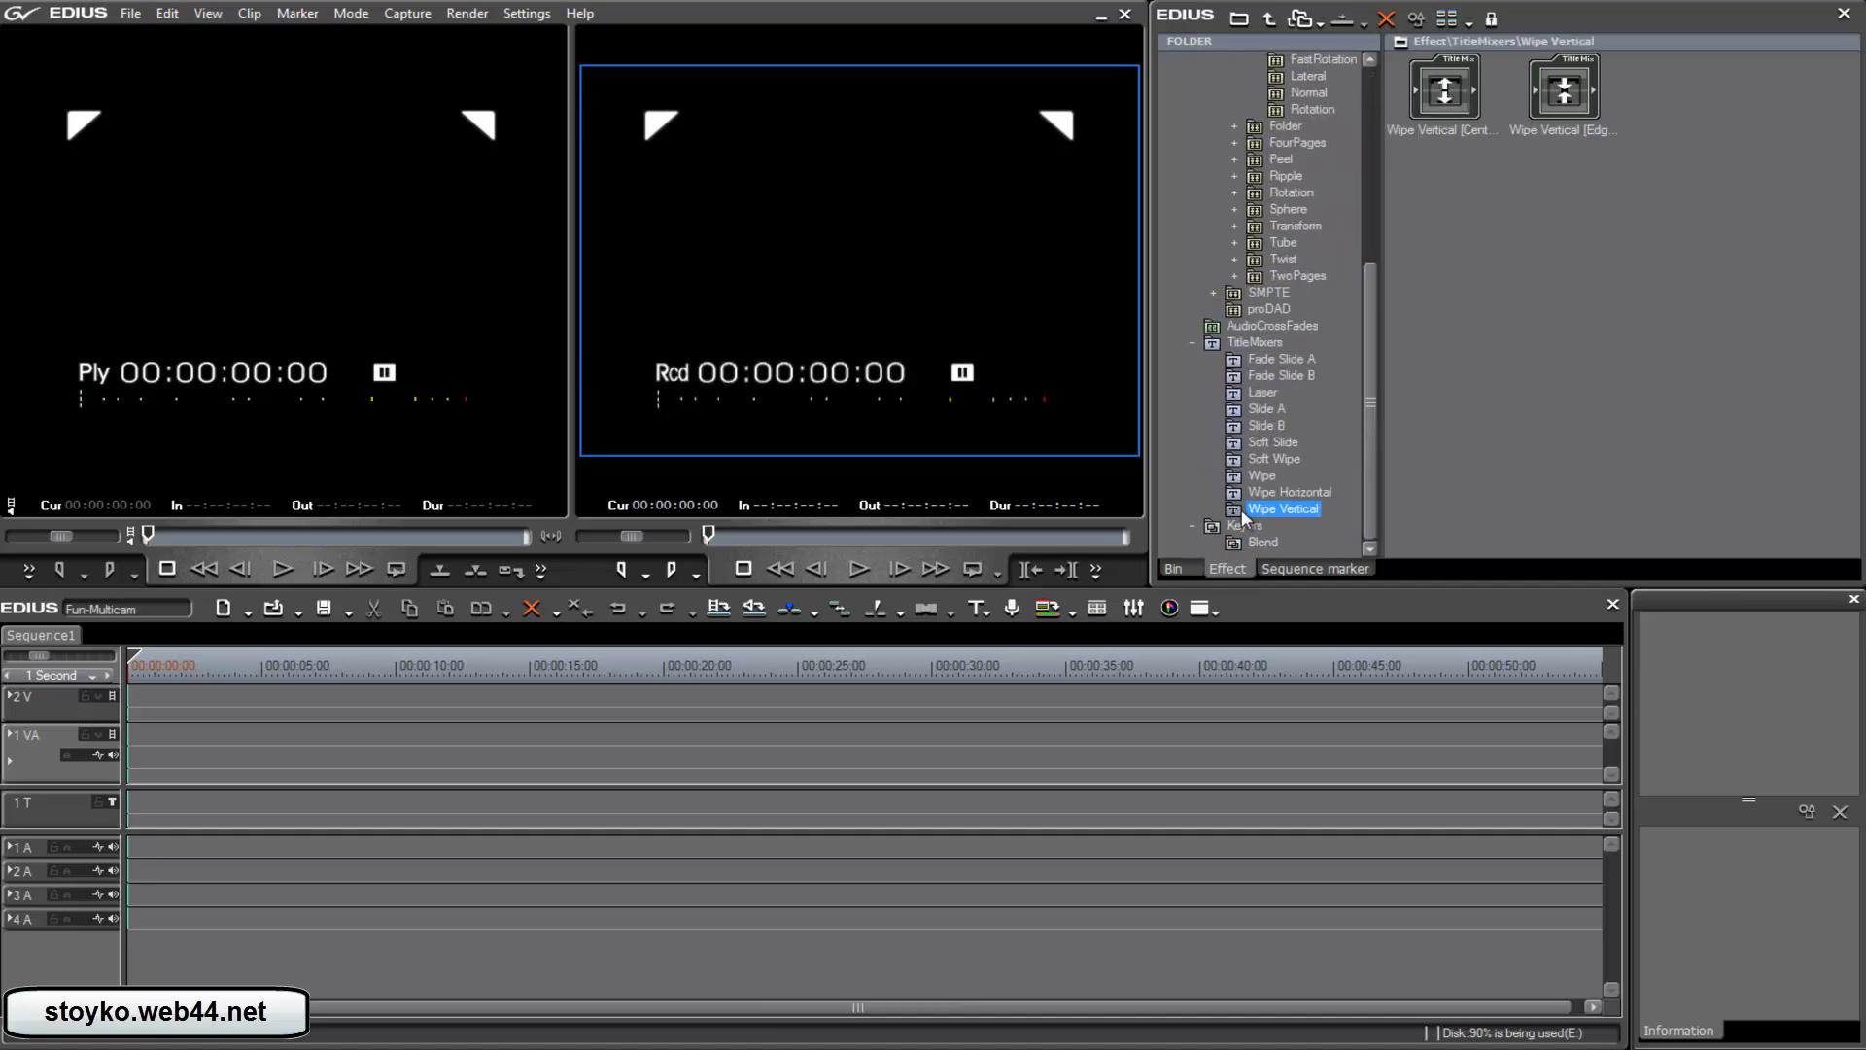
Add three sequence markers to the timeline at 00:00:05:00, about 00:00:08:05 and about 00:00:10:17, with the marker list shown
{"action": "left_click", "coordinate": [1324, 567]}
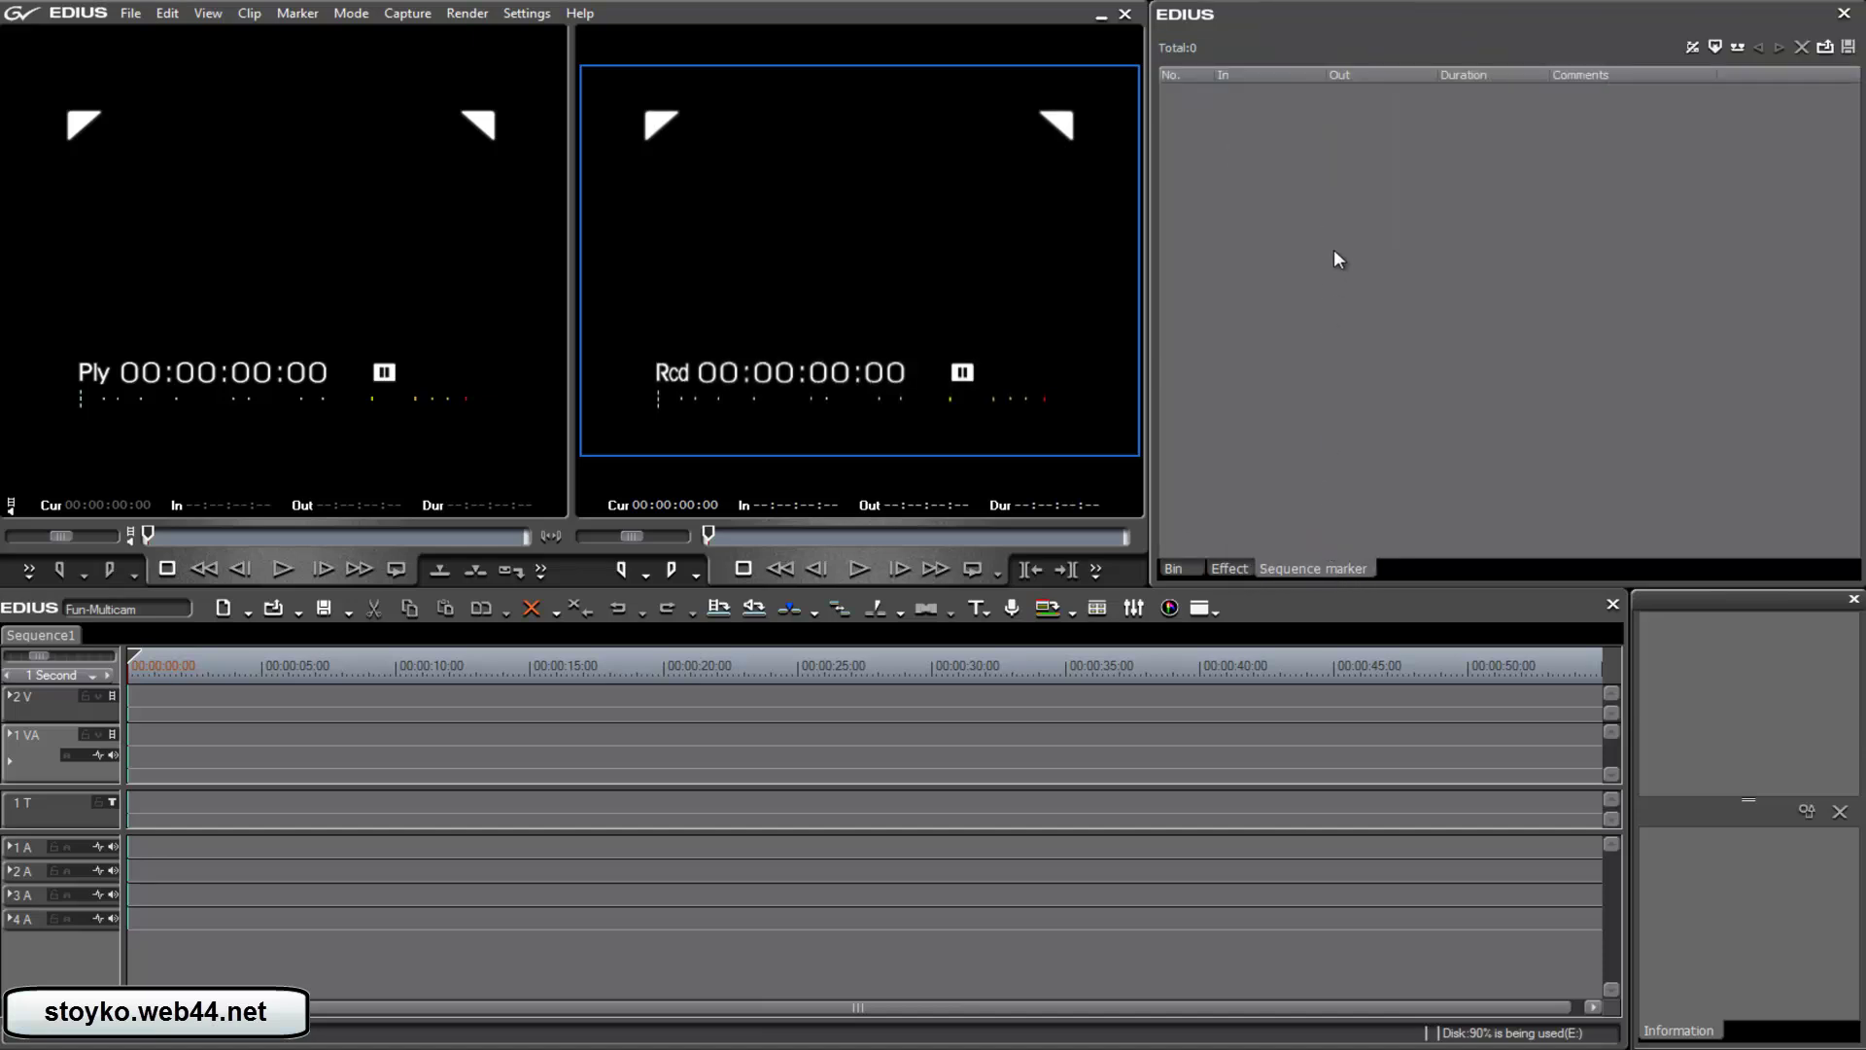
{"action": "left_click", "coordinate": [260, 671]}
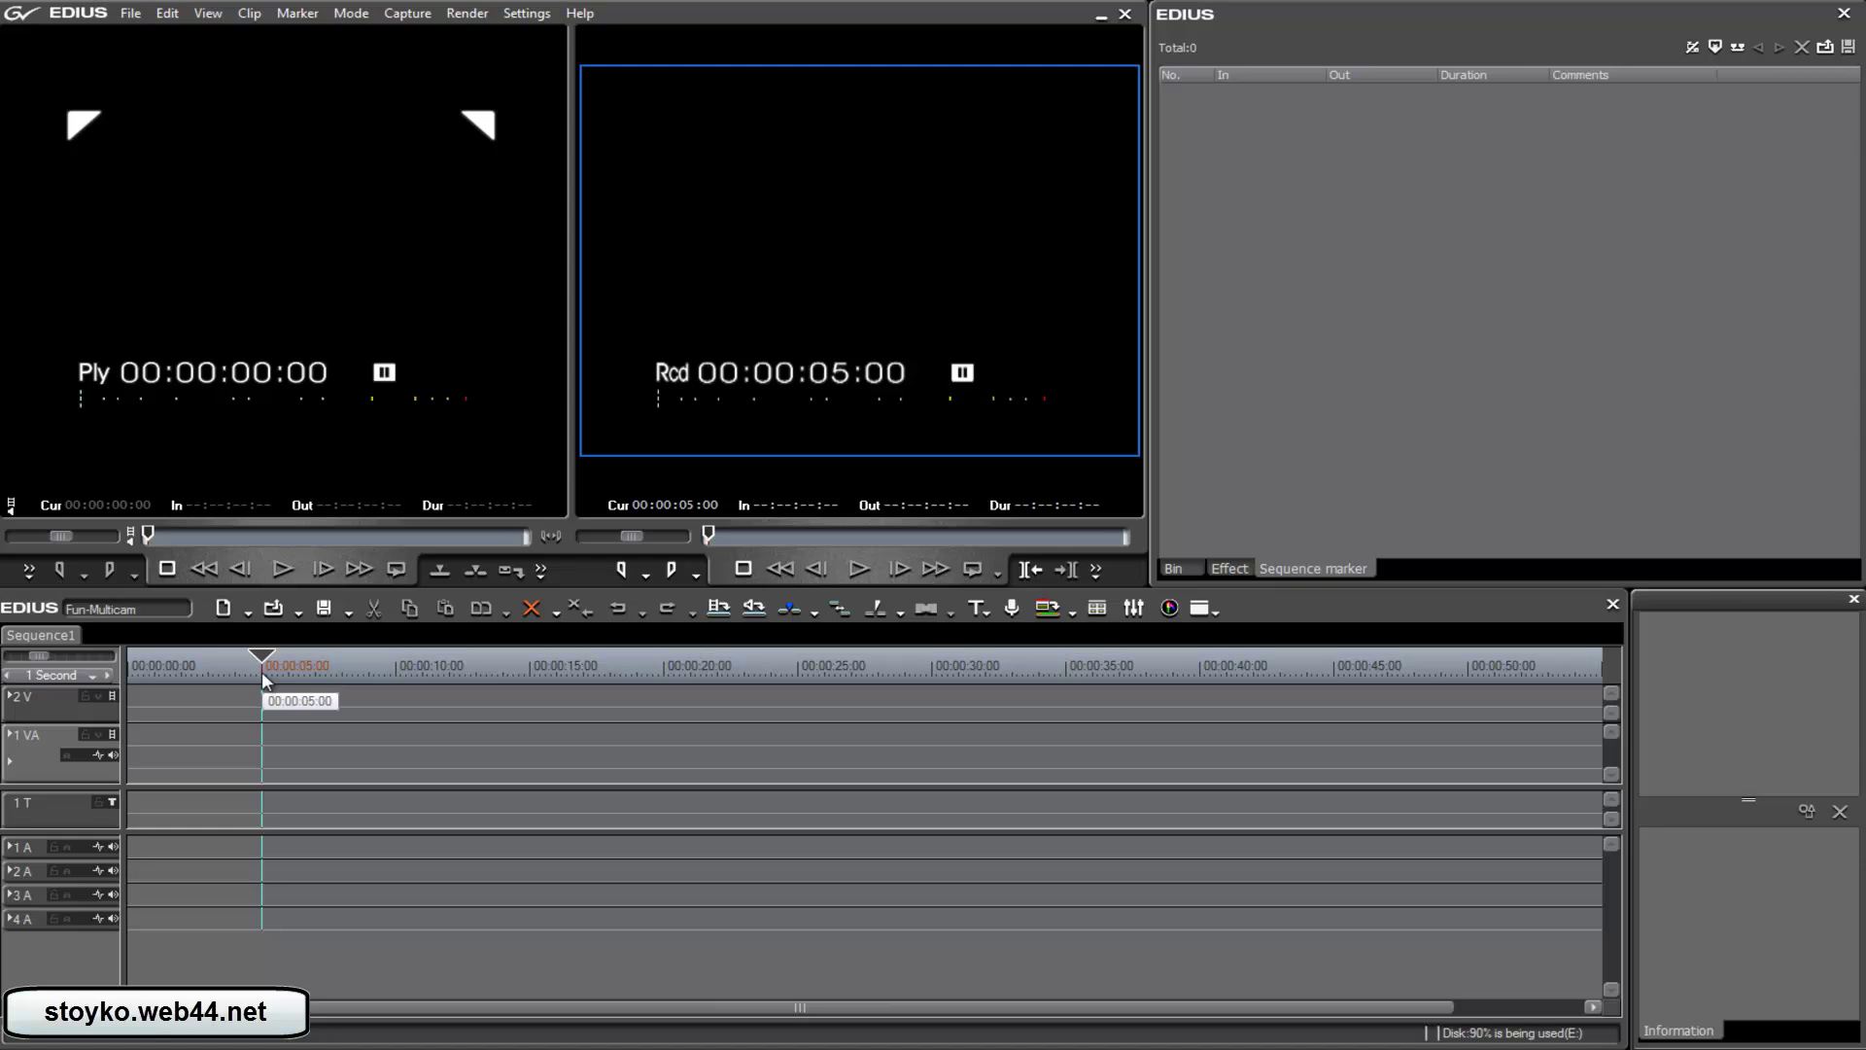
{"action": "key", "text": "v"}
{"action": "left_click", "coordinate": [346, 667]}
{"action": "key", "text": "v"}
{"action": "left_click", "coordinate": [413, 669]}
{"action": "key", "text": "v"}
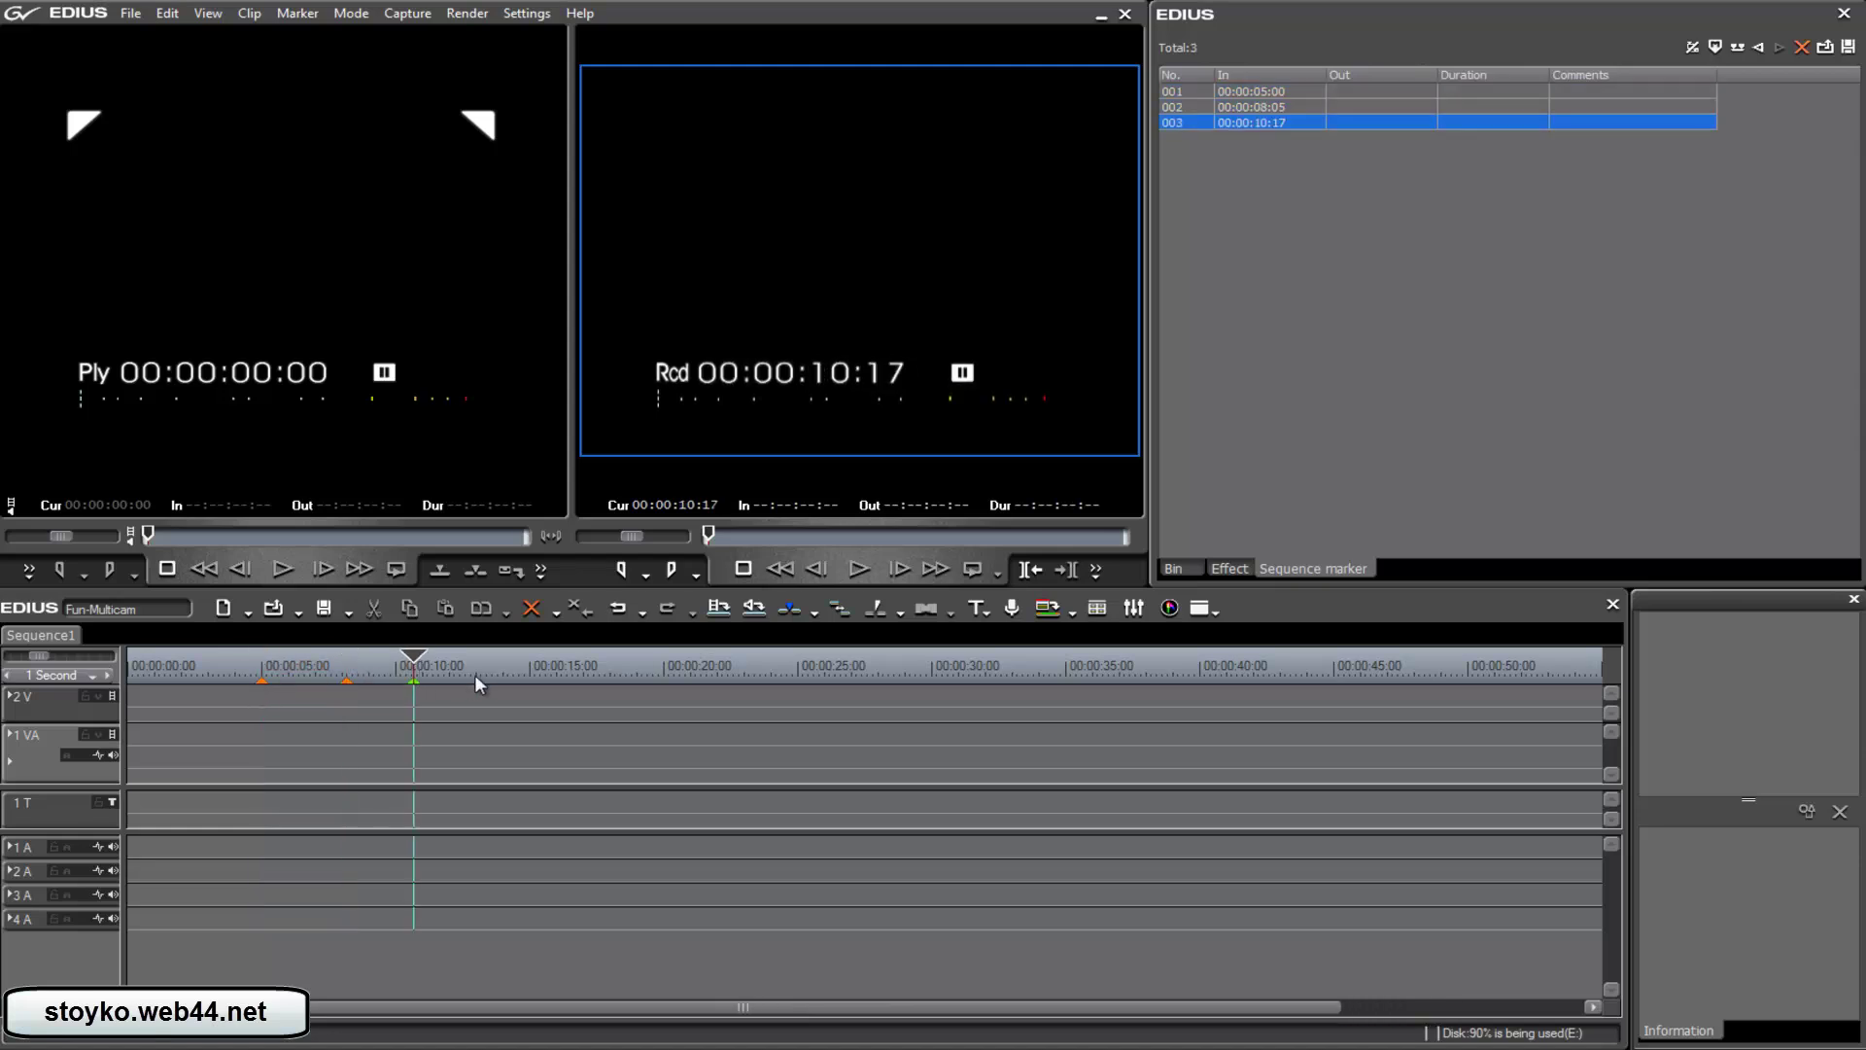
Enter the comment "first" for the first sequence marker
{"action": "double_click", "coordinate": [1618, 91]}
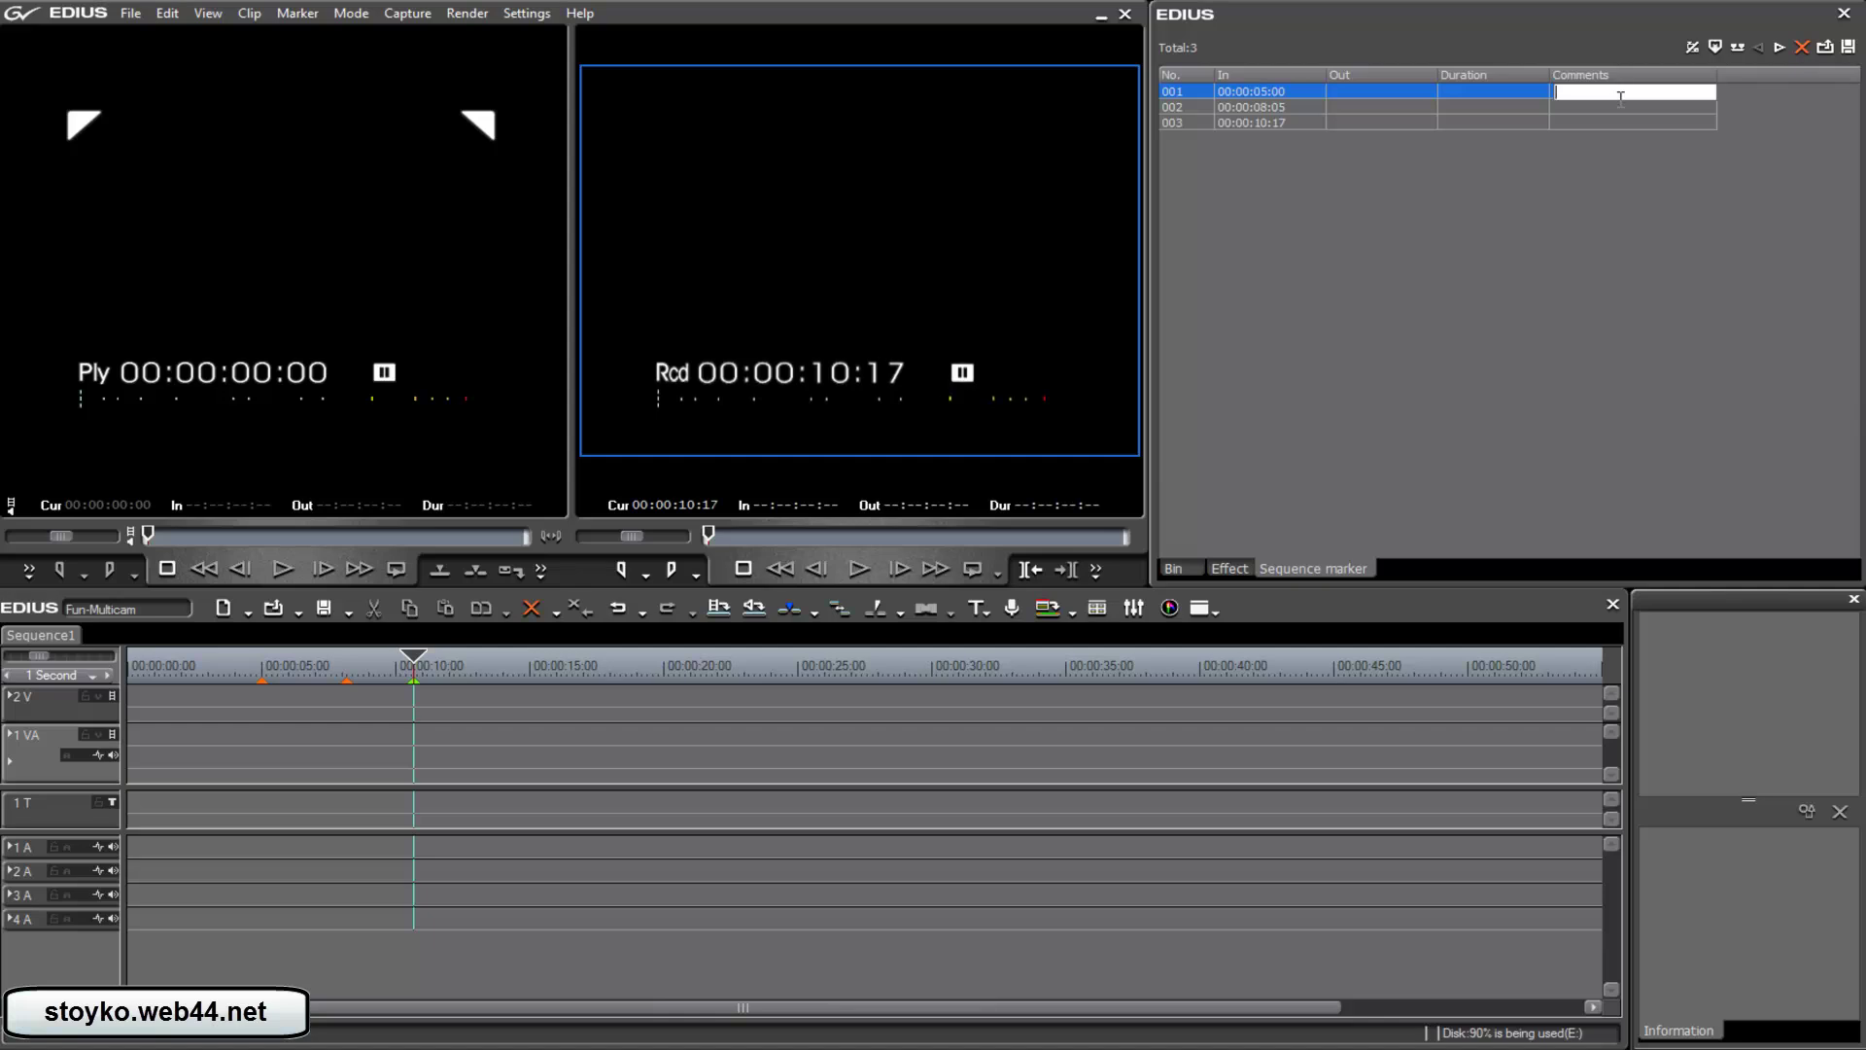
{"action": "type", "text": "the begine"}
{"action": "key", "text": "BackSpace"}
{"action": "key", "text": "BackSpace"}
{"action": "key", "text": "BackSpace"}
{"action": "key", "text": "BackSpace"}
{"action": "key", "text": "BackSpace"}
{"action": "key", "text": "BackSpace"}
{"action": "type", "text": "firs"}
Comment the second sequence marker as "second" and the third as "end"
{"action": "left_click", "coordinate": [1581, 106]}
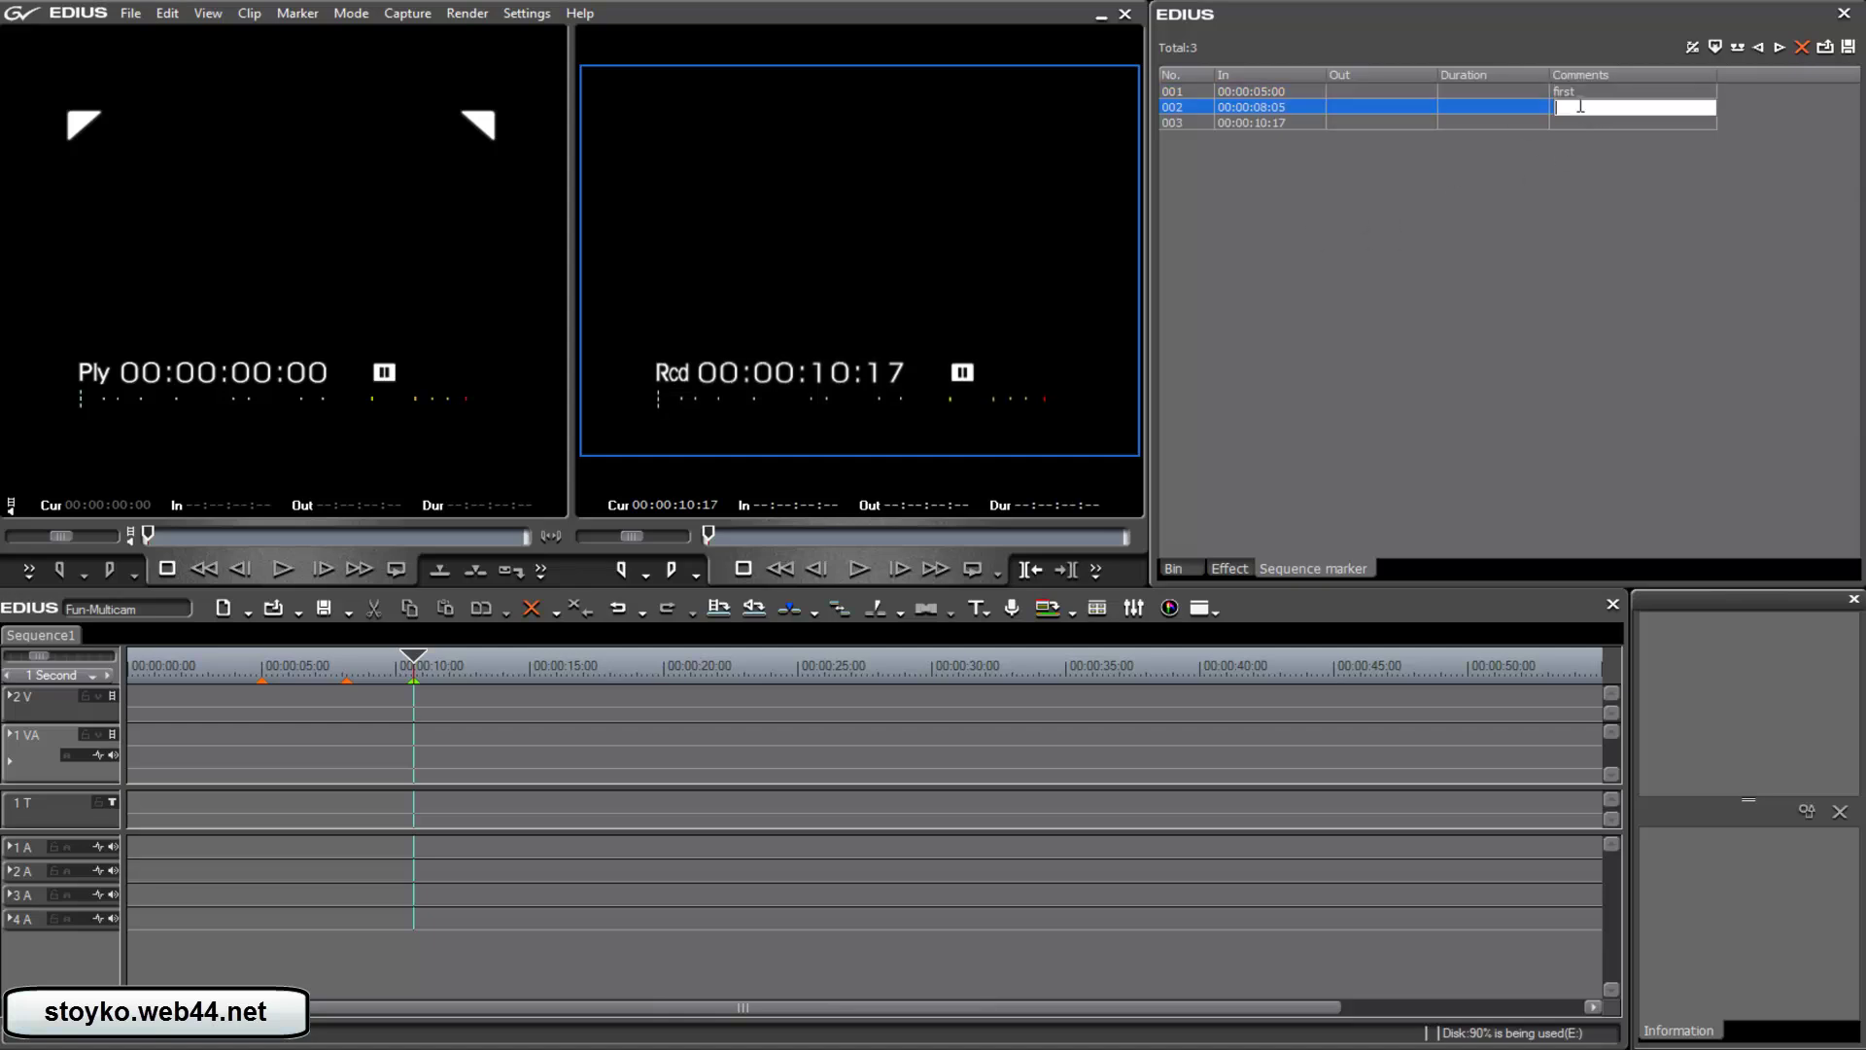
{"action": "type", "text": "second"}
{"action": "left_click", "coordinate": [1609, 123]}
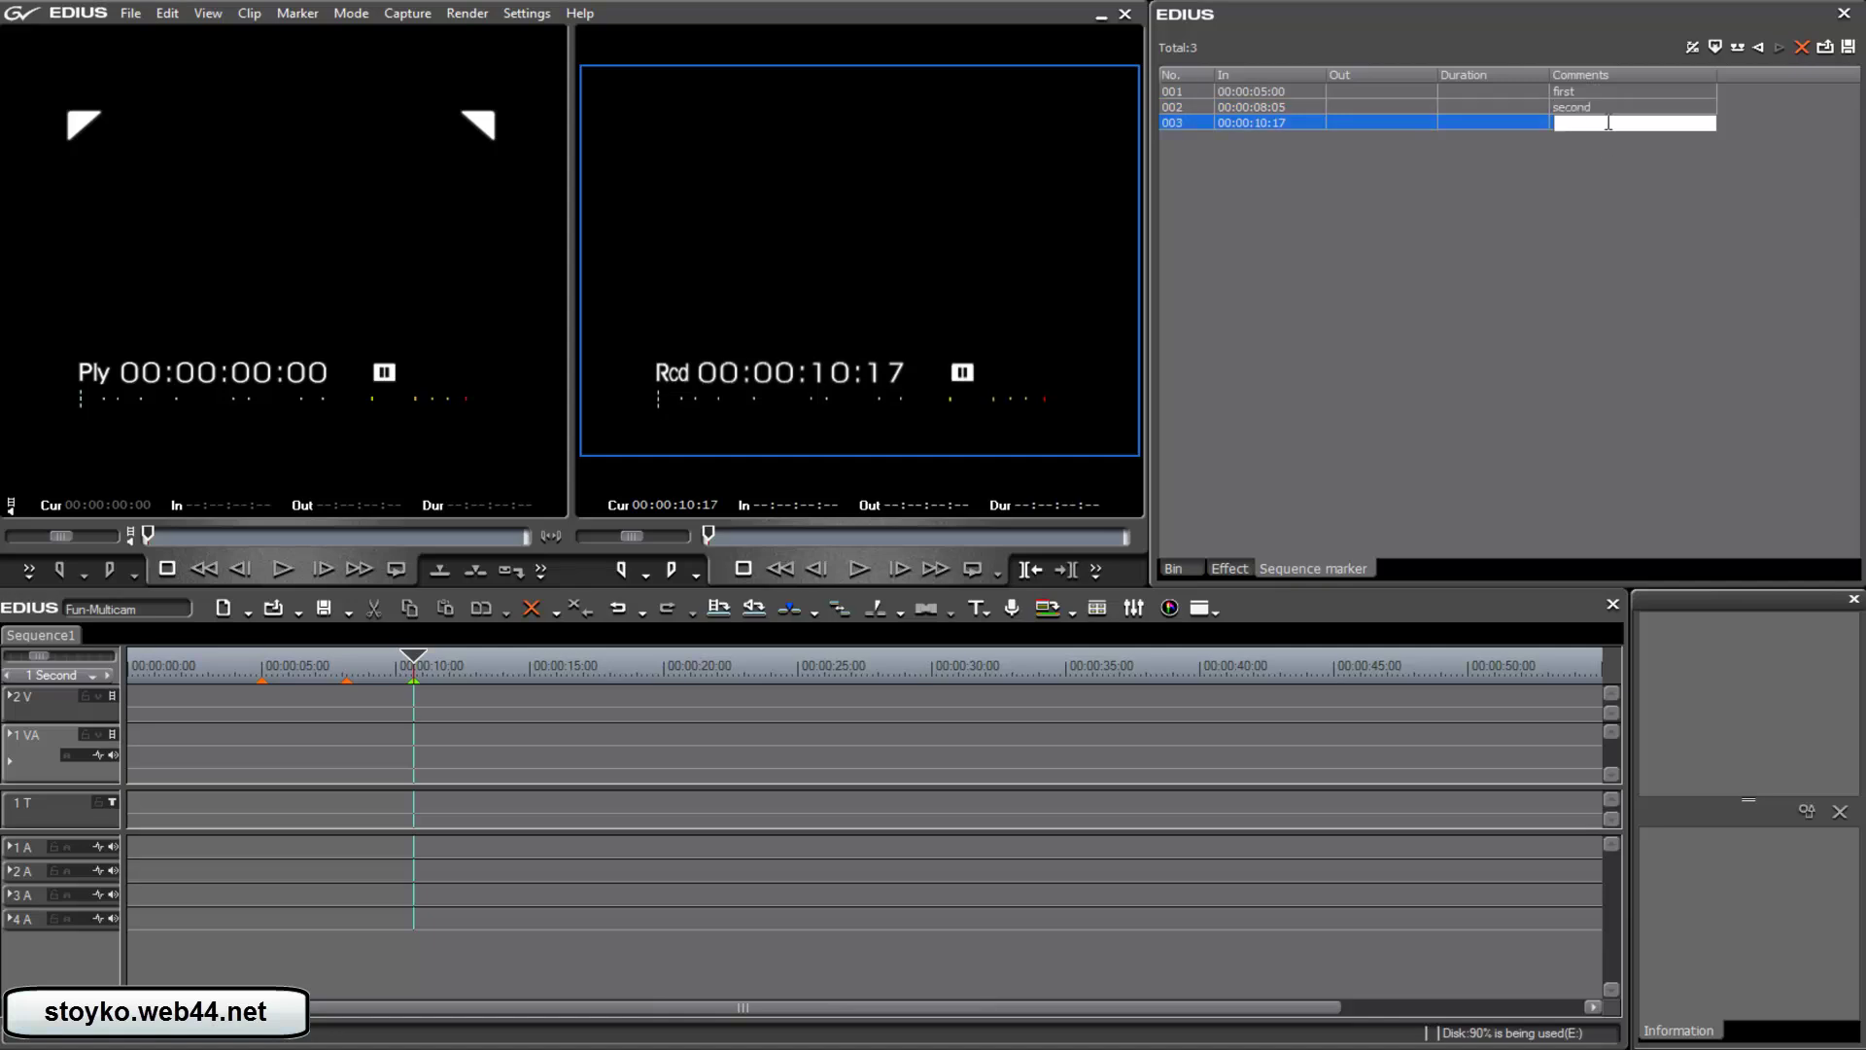
{"action": "type", "text": "end"}
{"action": "key", "text": "Return"}
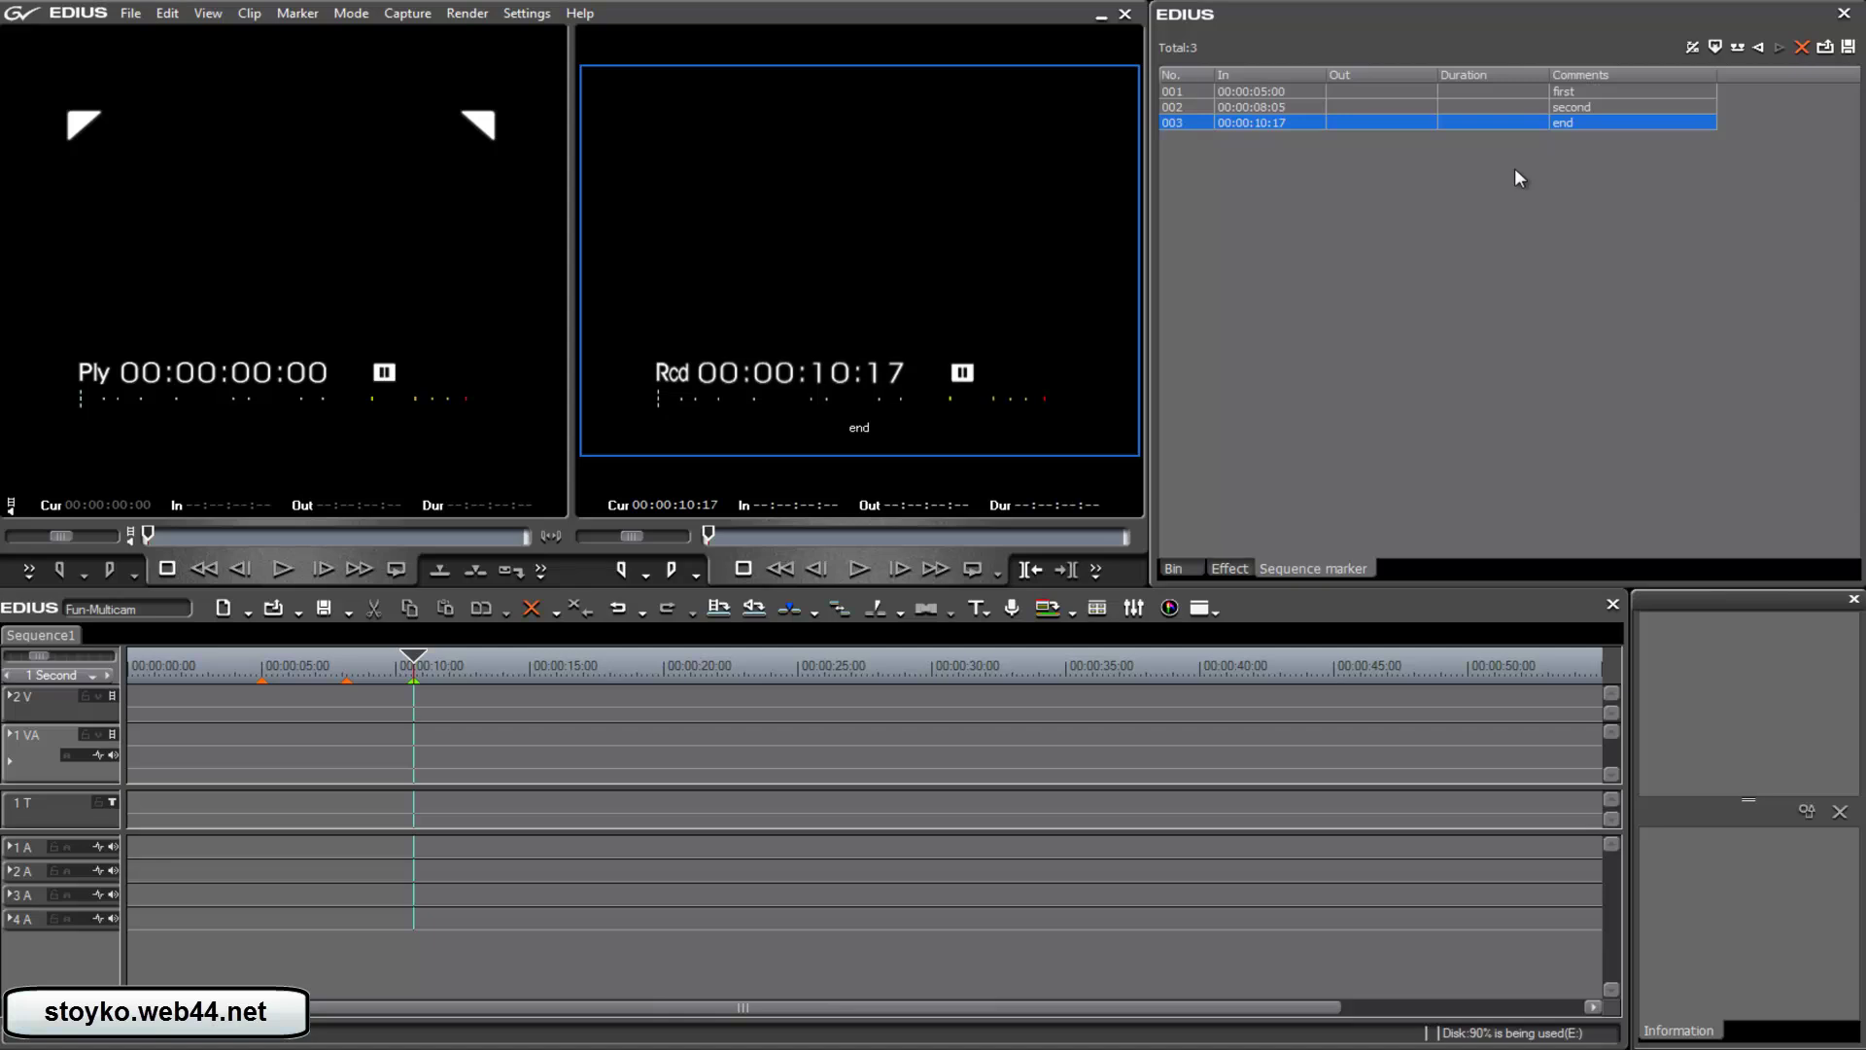
Delete all sequence markers from the marker list
{"action": "left_click", "coordinate": [1542, 107]}
{"action": "key", "text": "ctrl+a"}
{"action": "key", "text": "Delete"}
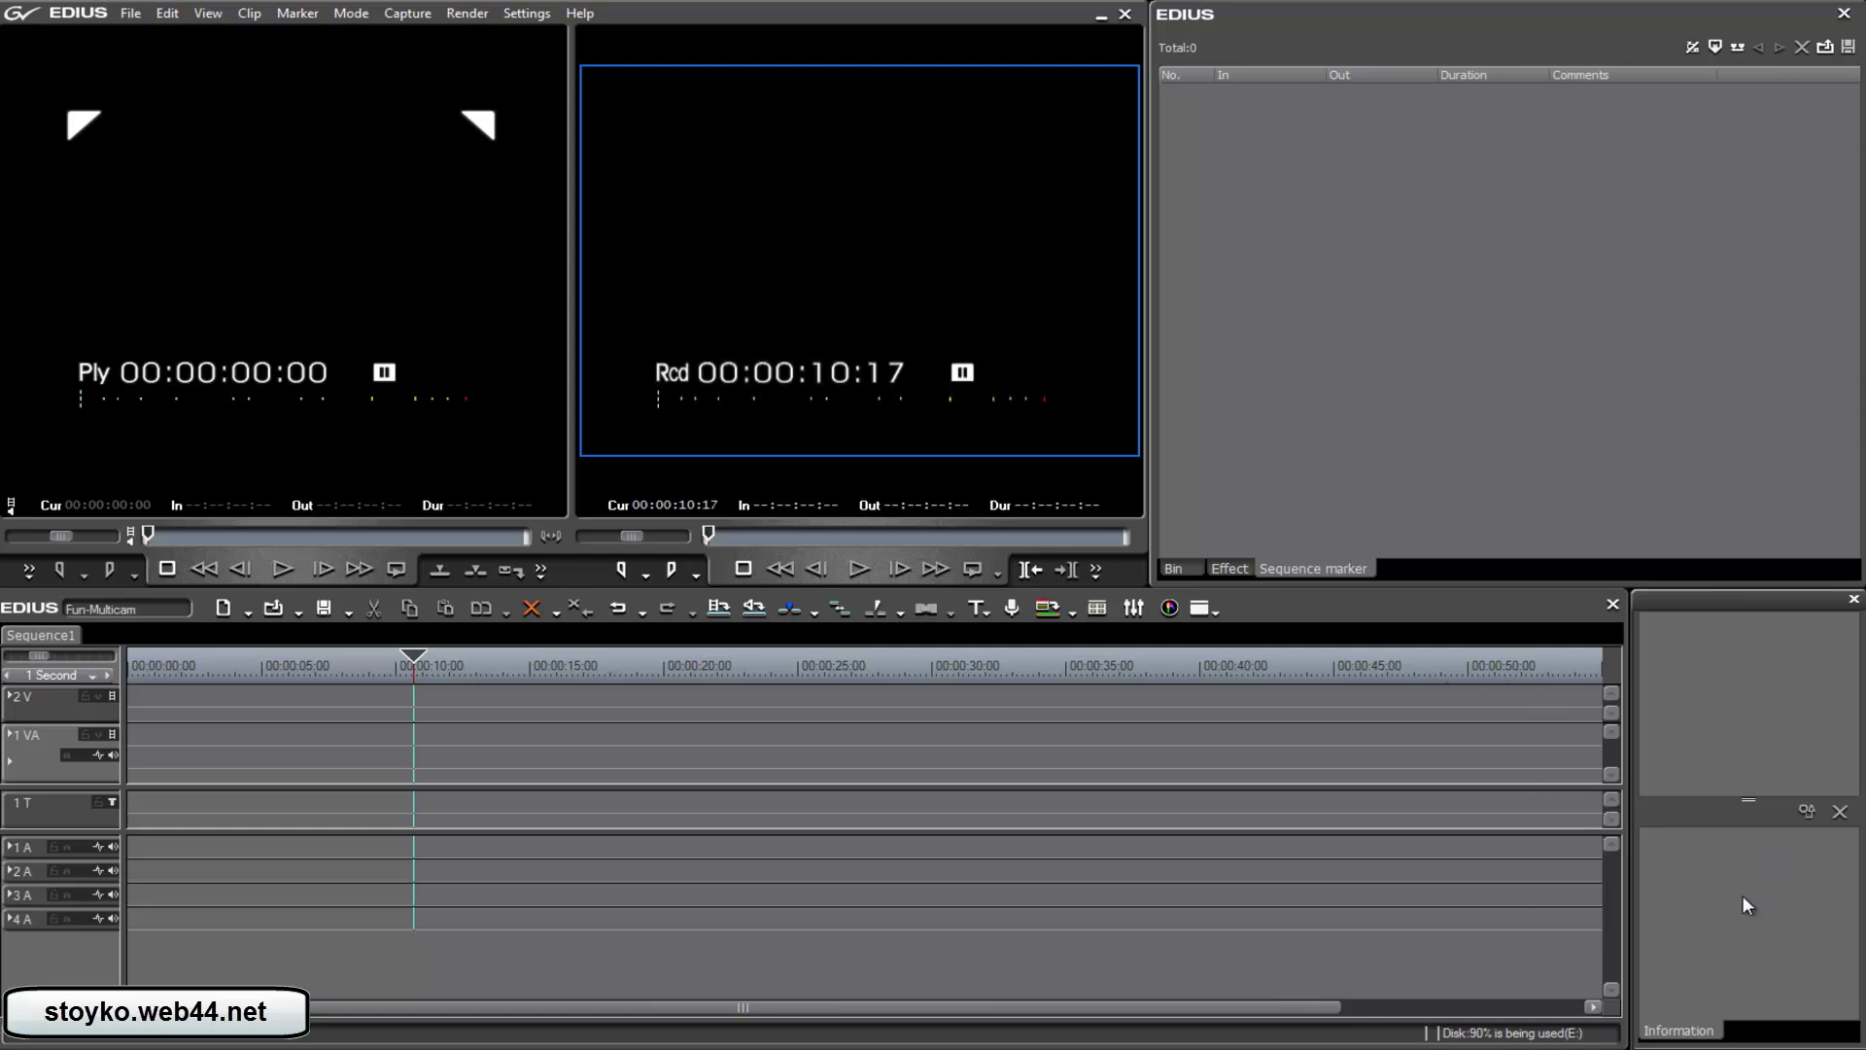
Import the Emka praznik 1 clip into the bin and place it on track 1 VA at about 00:00:05:02
{"action": "left_click", "coordinate": [1190, 570]}
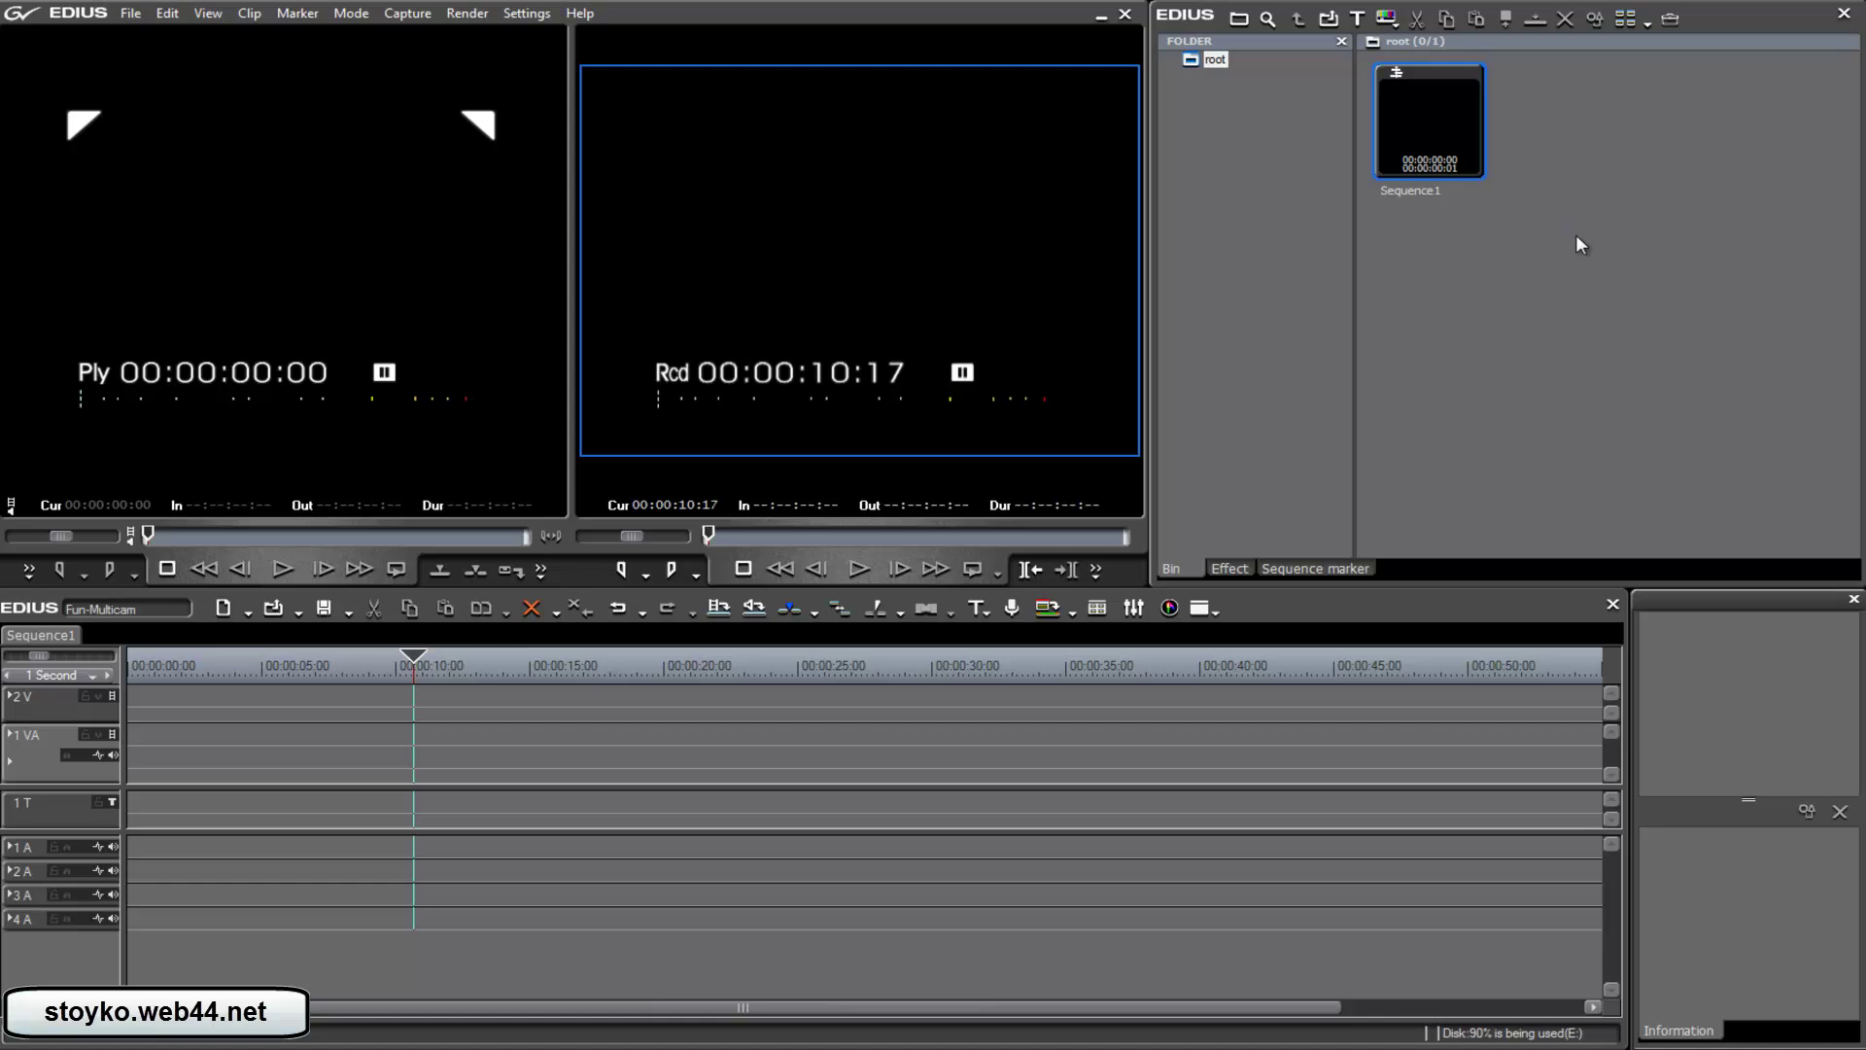
{"action": "double_click", "coordinate": [1454, 363]}
{"action": "left_click", "coordinate": [1599, 358]}
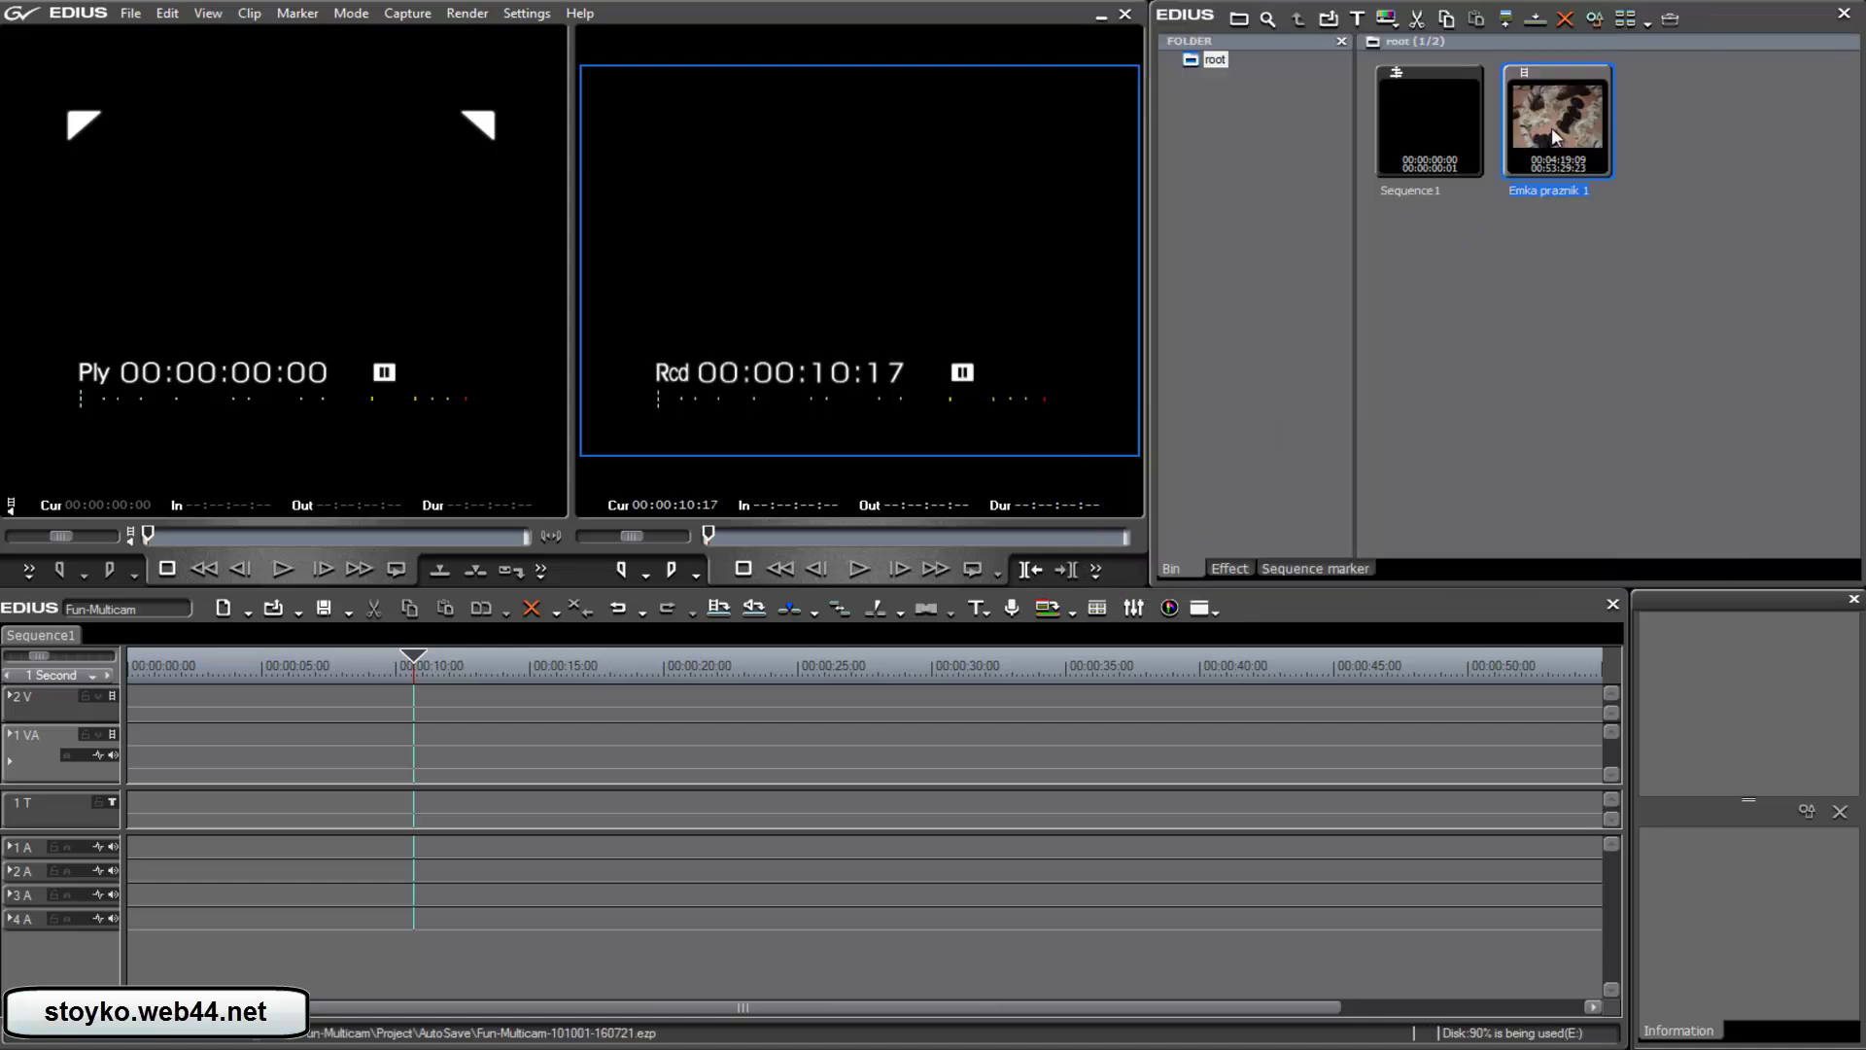
{"action": "left_click", "coordinate": [1587, 150]}
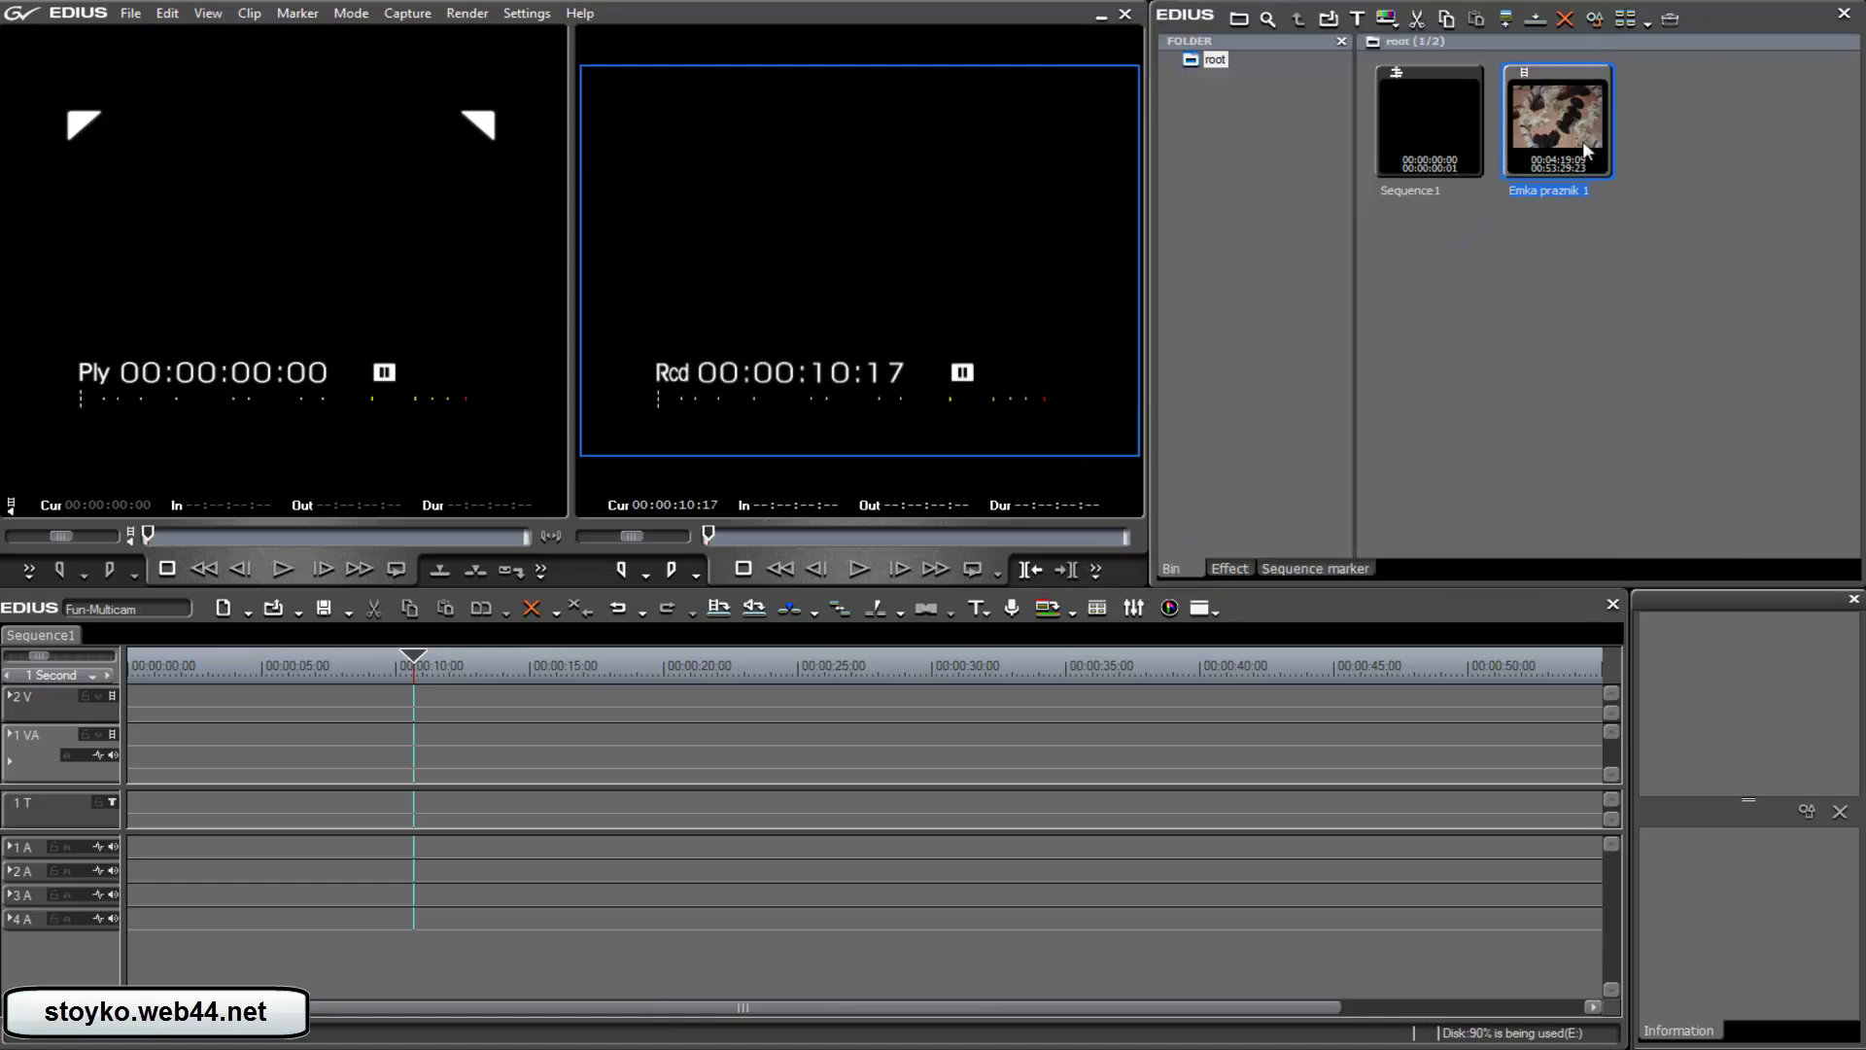
{"action": "left_click_drag", "start_coordinate": [1585, 151], "coordinate": [367, 760]}
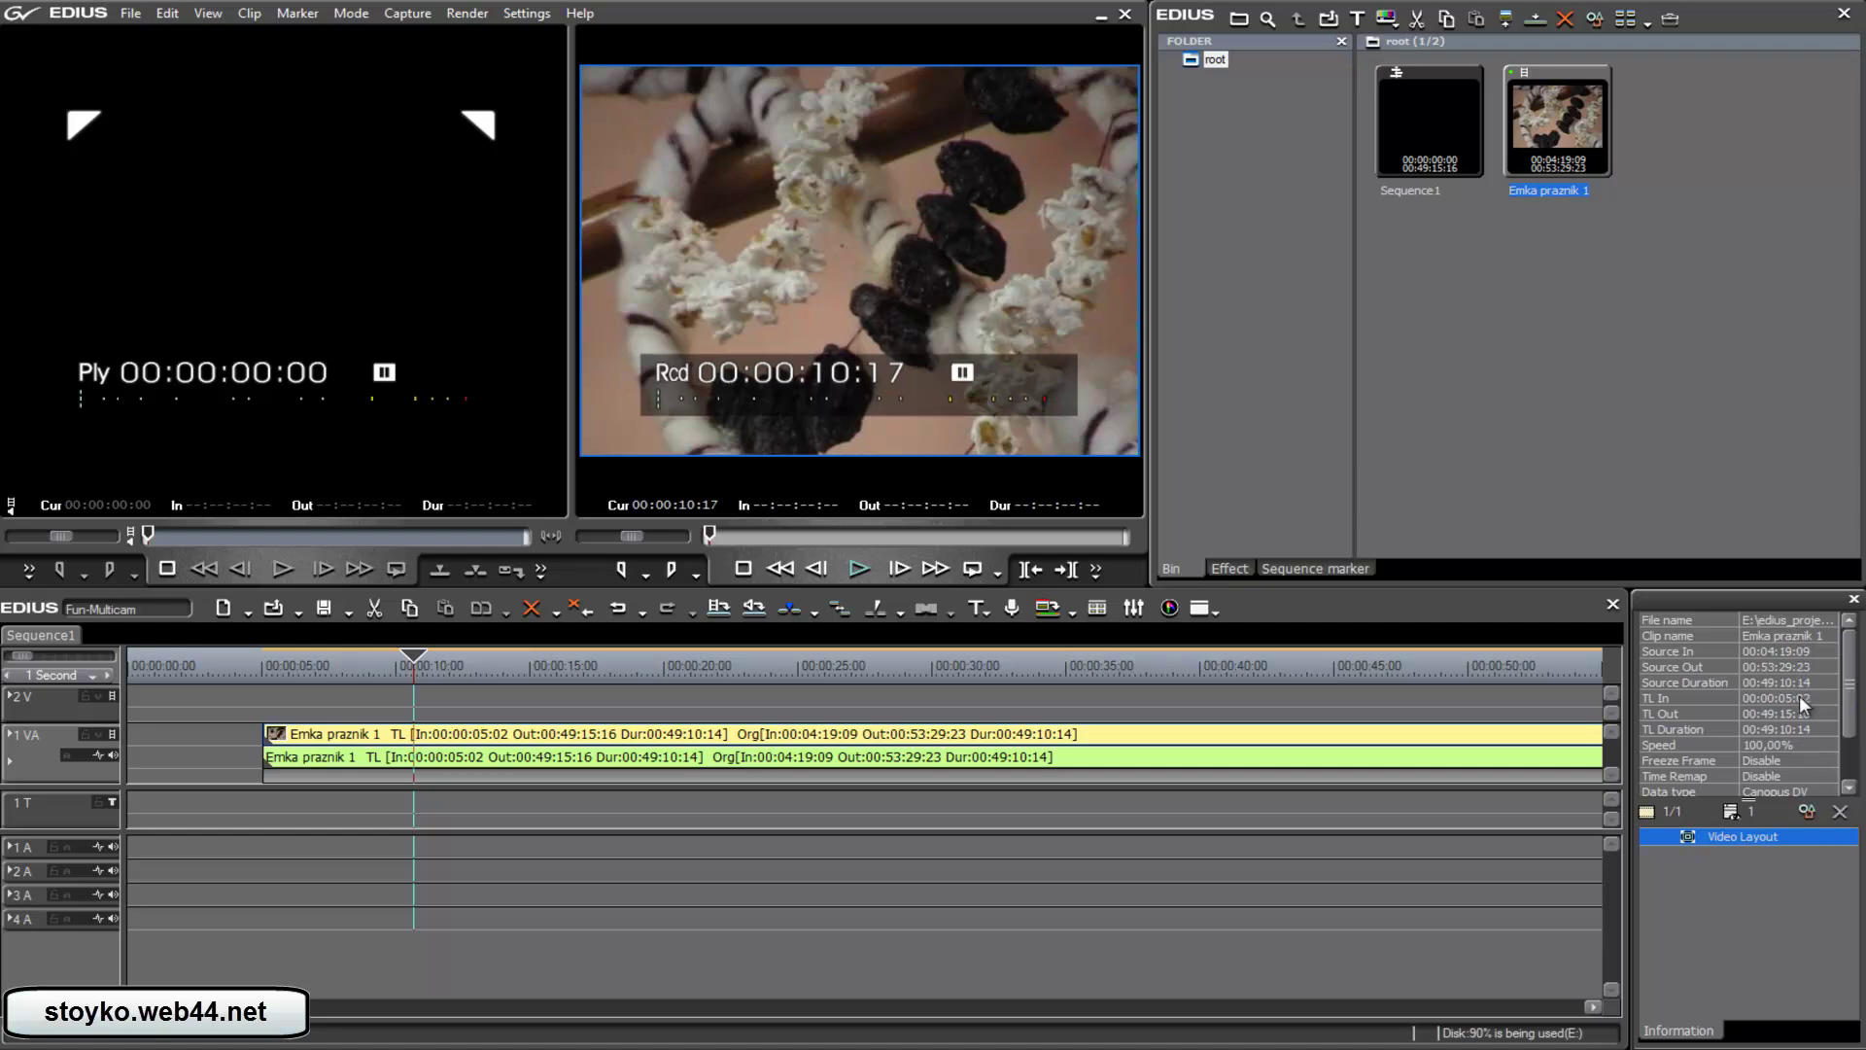
In the clip's Video Layout, crop about 308 px left, 241 top, 138 right and 138 bottom, and position it at about x -90, y 66
{"action": "mouse_move", "coordinate": [1849, 700]}
{"action": "left_mouse_down"}
{"action": "mouse_move", "coordinate": [1849, 762]}
{"action": "mouse_move", "coordinate": [1851, 737]}
{"action": "left_mouse_up"}
{"action": "left_click", "coordinate": [1129, 729]}
{"action": "left_click", "coordinate": [1132, 739]}
{"action": "double_click", "coordinate": [1752, 837]}
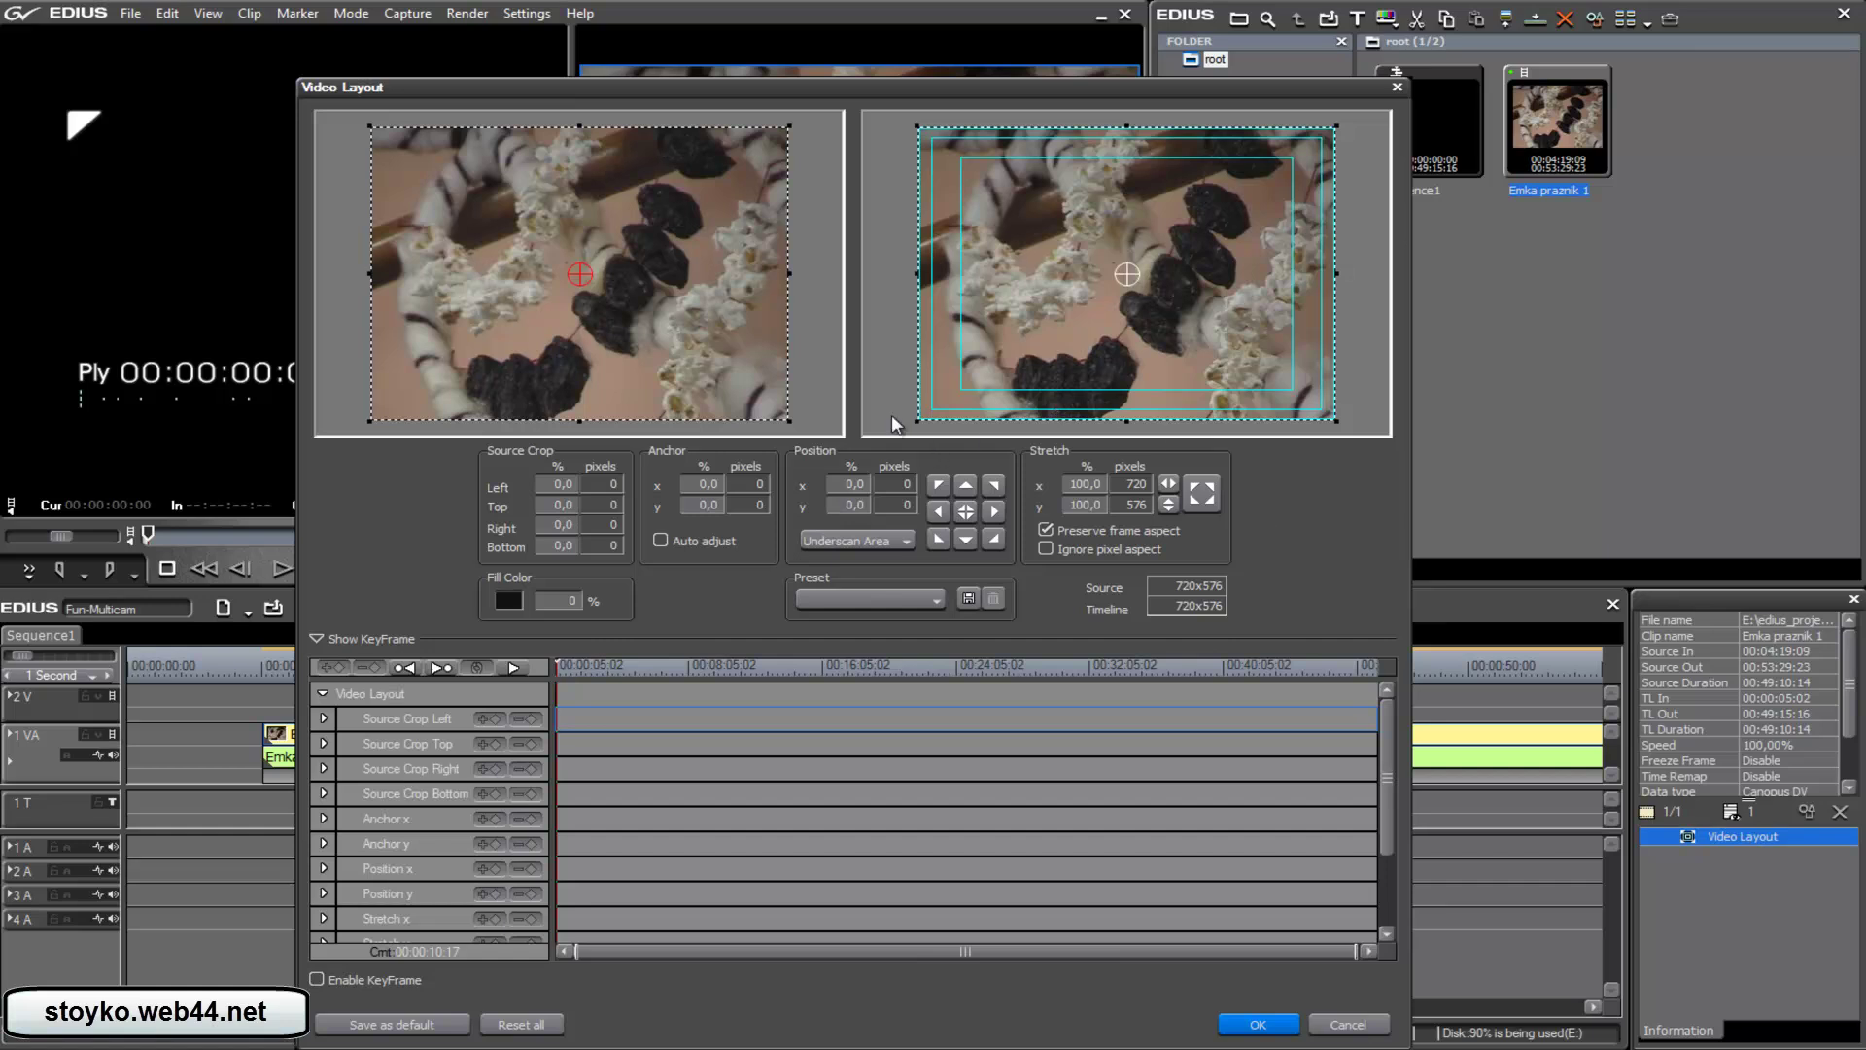
{"action": "left_click_drag", "start_coordinate": [791, 419], "coordinate": [668, 305]}
{"action": "left_click_drag", "start_coordinate": [604, 218], "coordinate": [652, 258]}
{"action": "left_click_drag", "start_coordinate": [1220, 260], "coordinate": [1087, 256]}
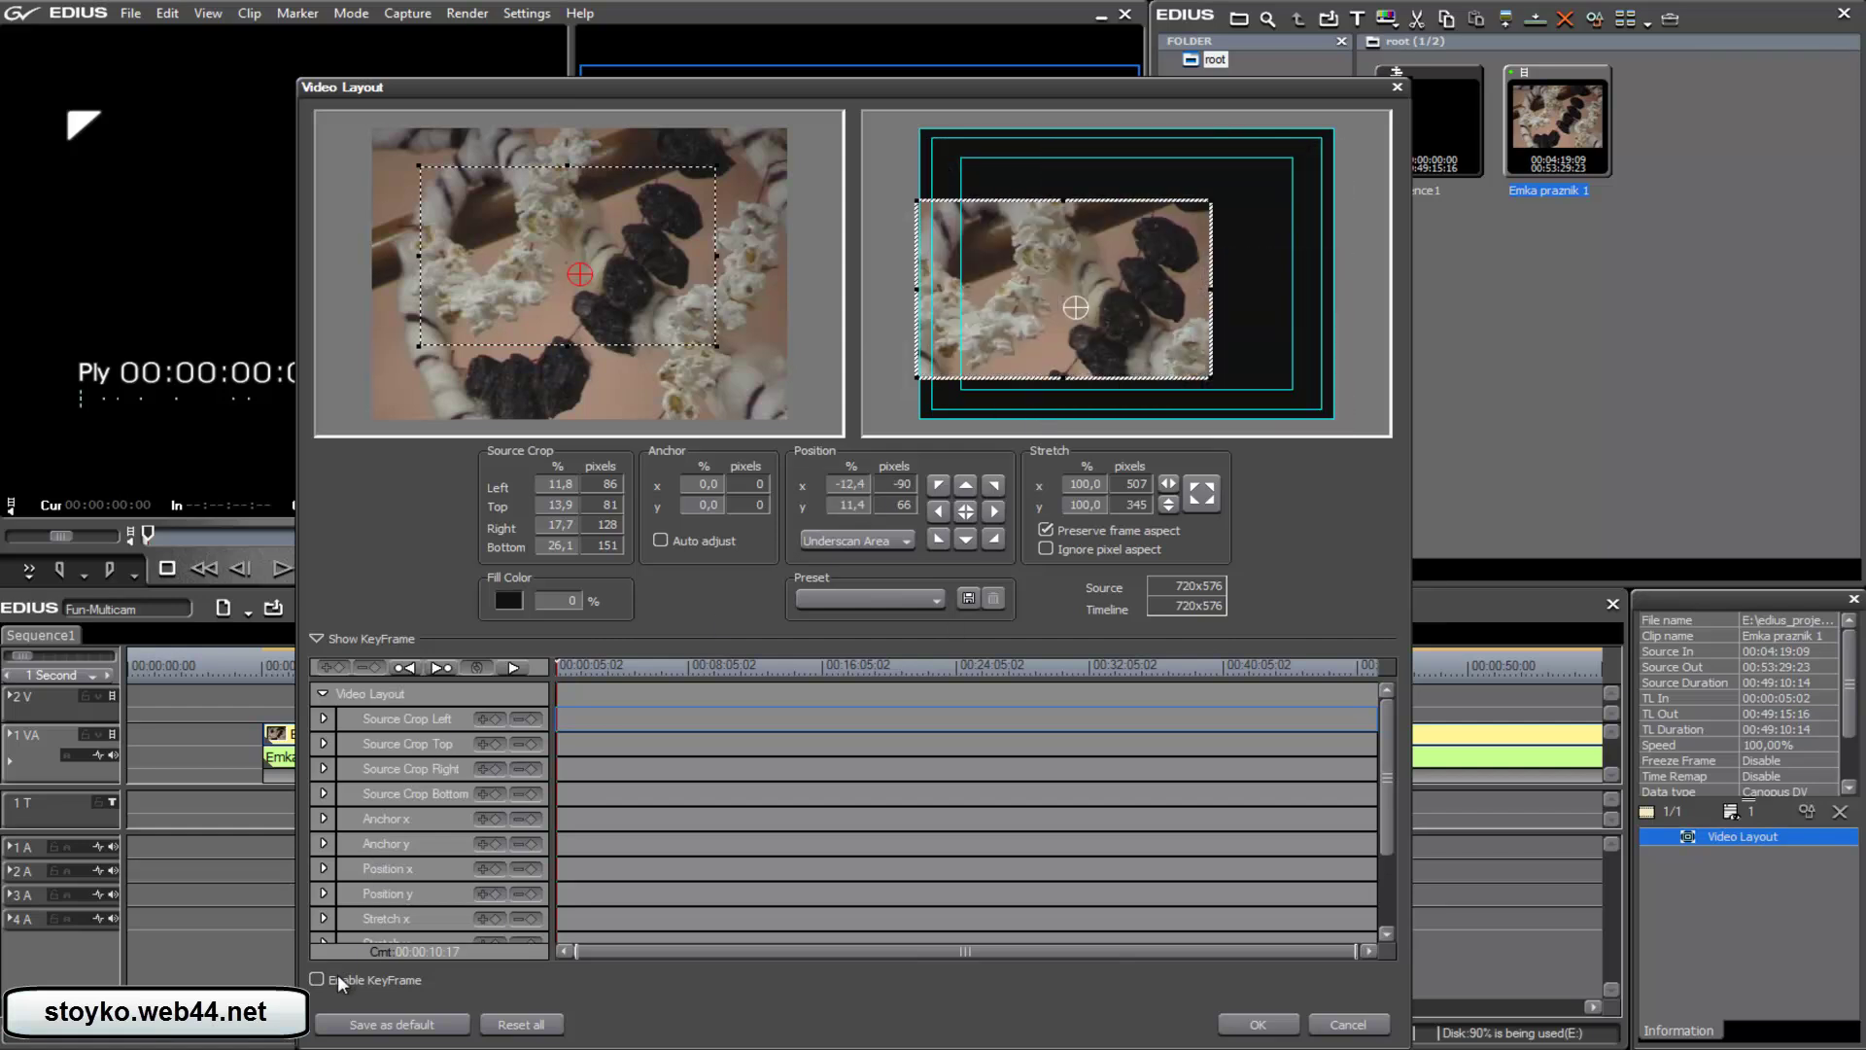
{"action": "left_click_drag", "start_coordinate": [716, 340], "coordinate": [622, 319]}
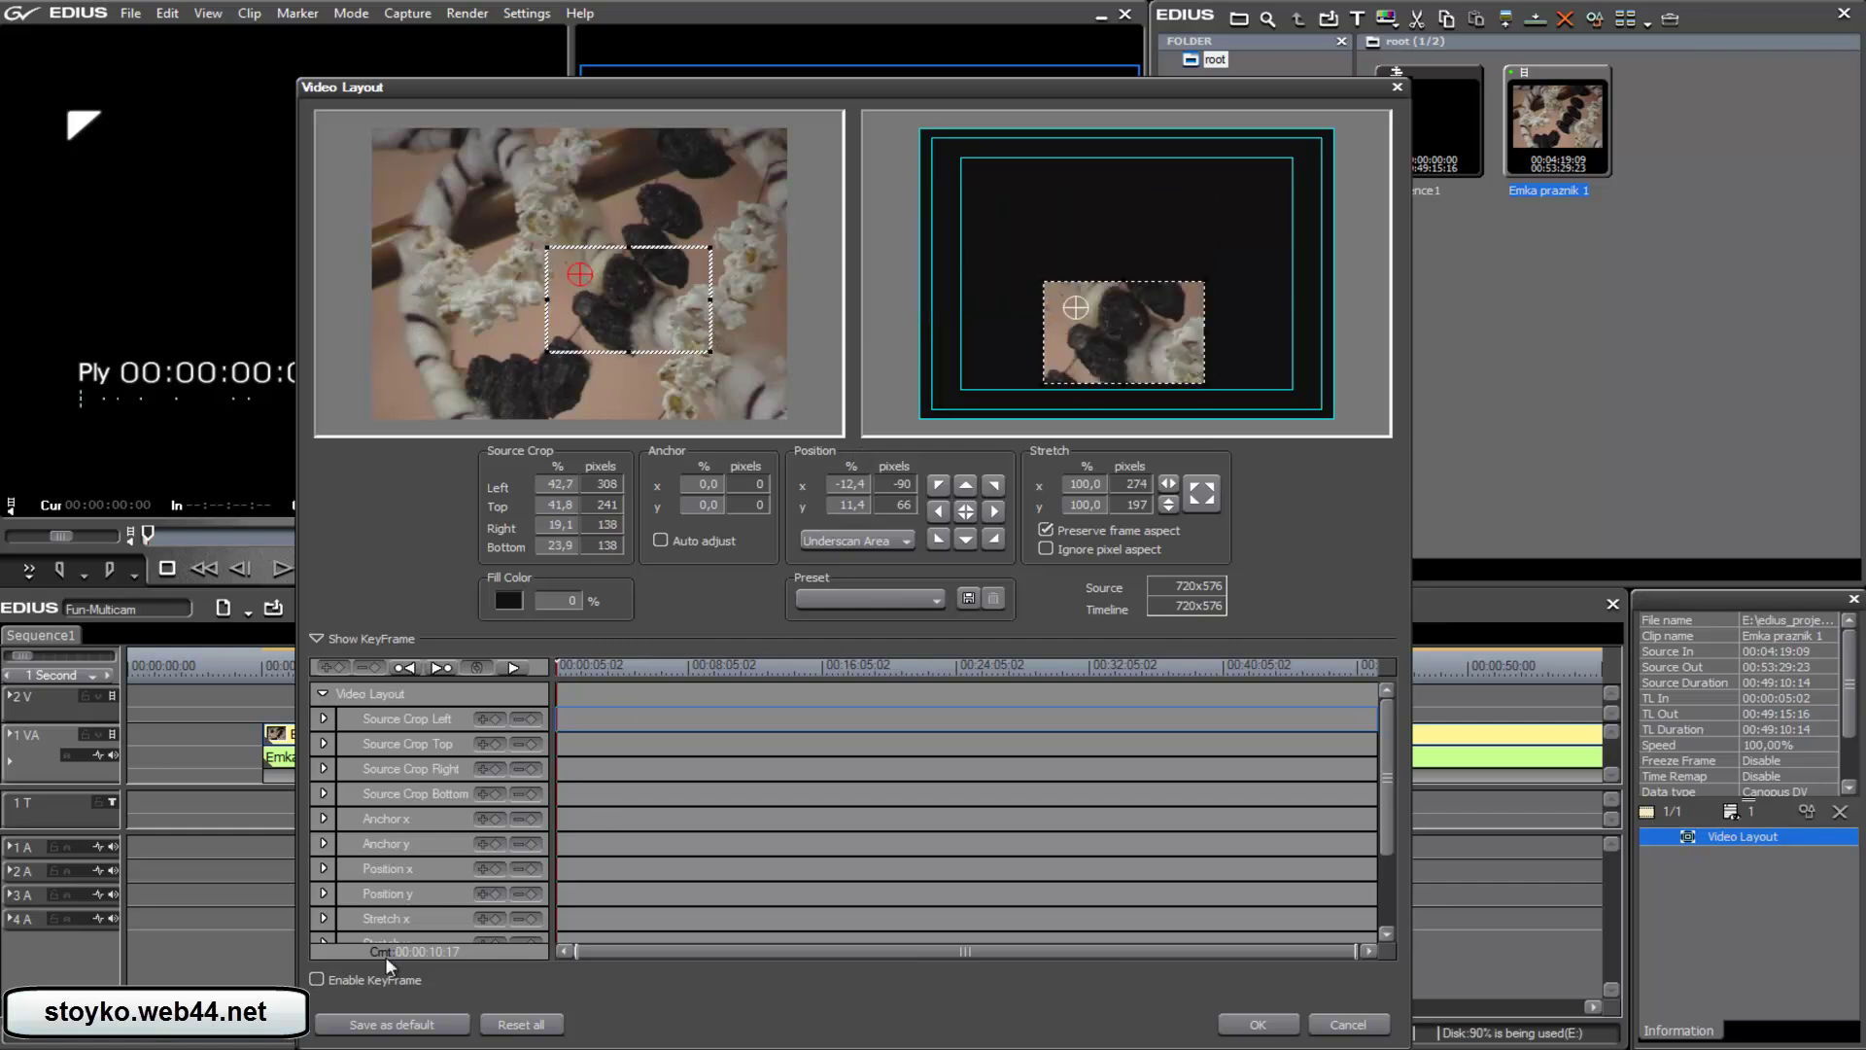
Enable layout keyframes and keyframe the picture position at the clip's start at about x -268, y -216 pixels
{"action": "left_click", "coordinate": [318, 979]}
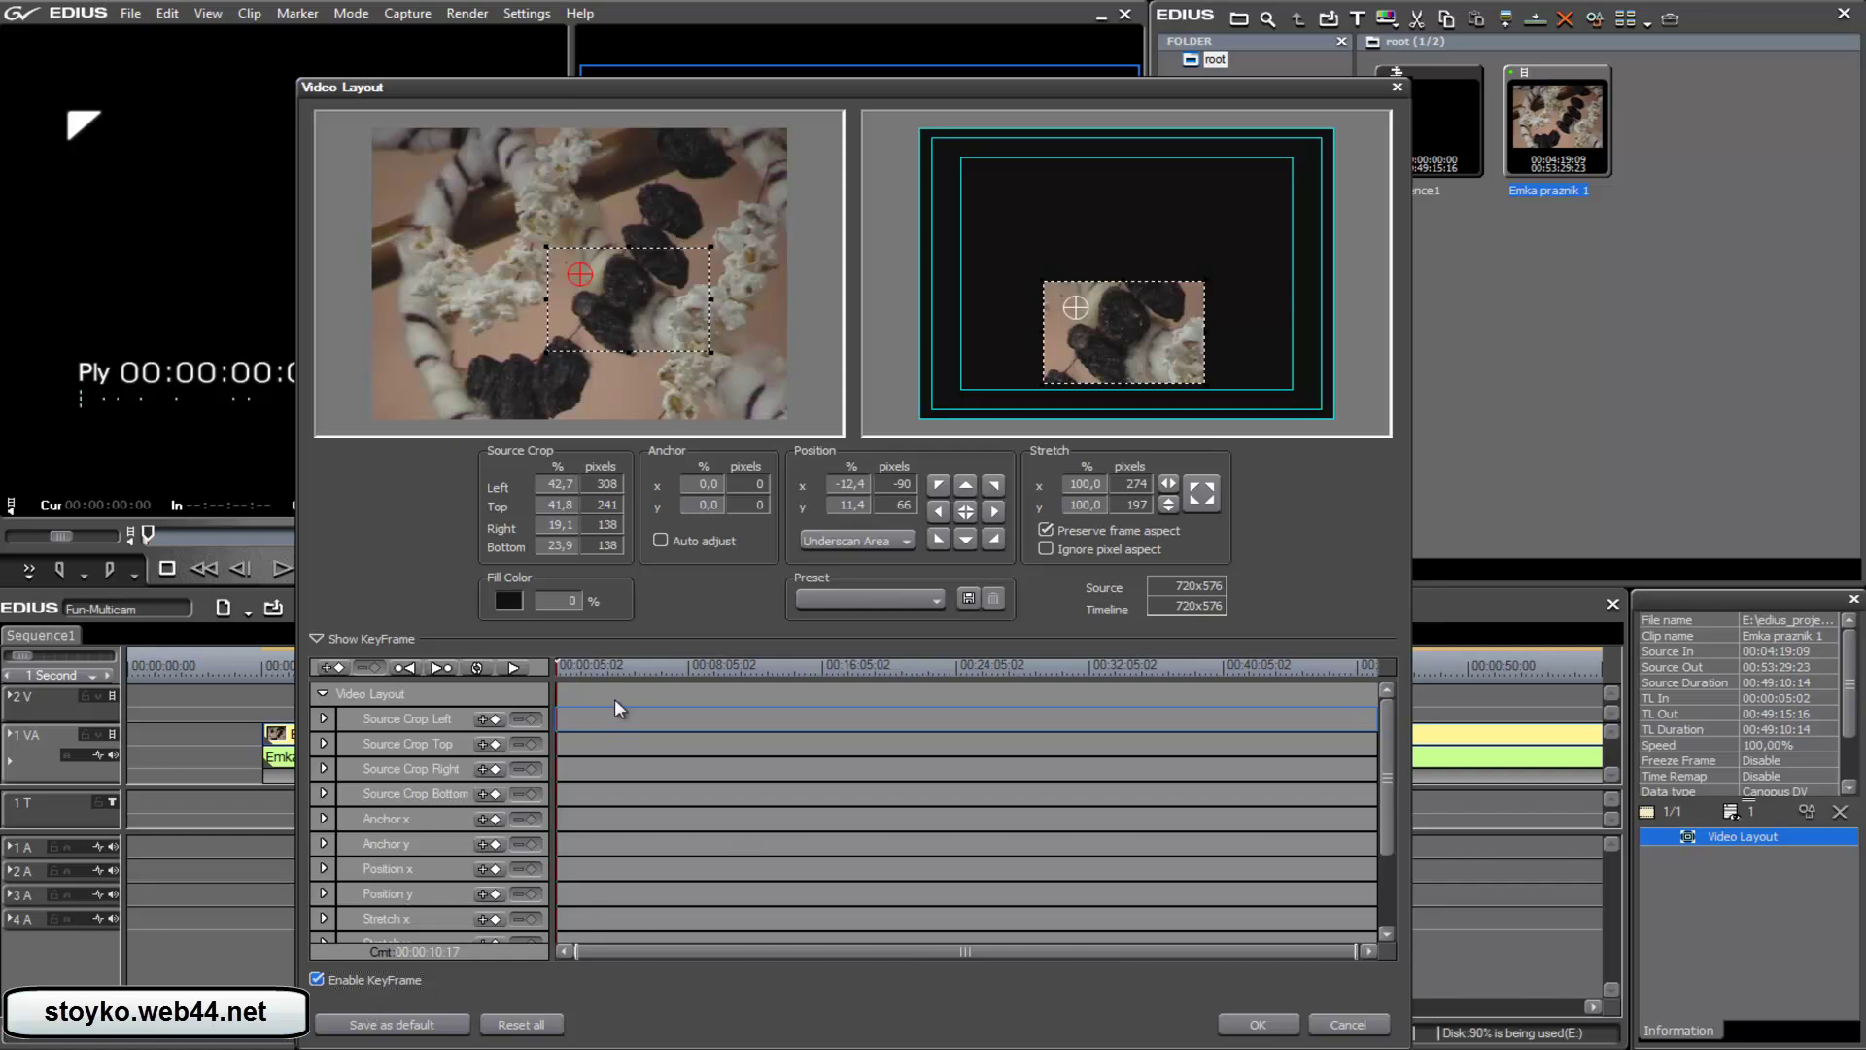
{"action": "left_click", "coordinate": [557, 662]}
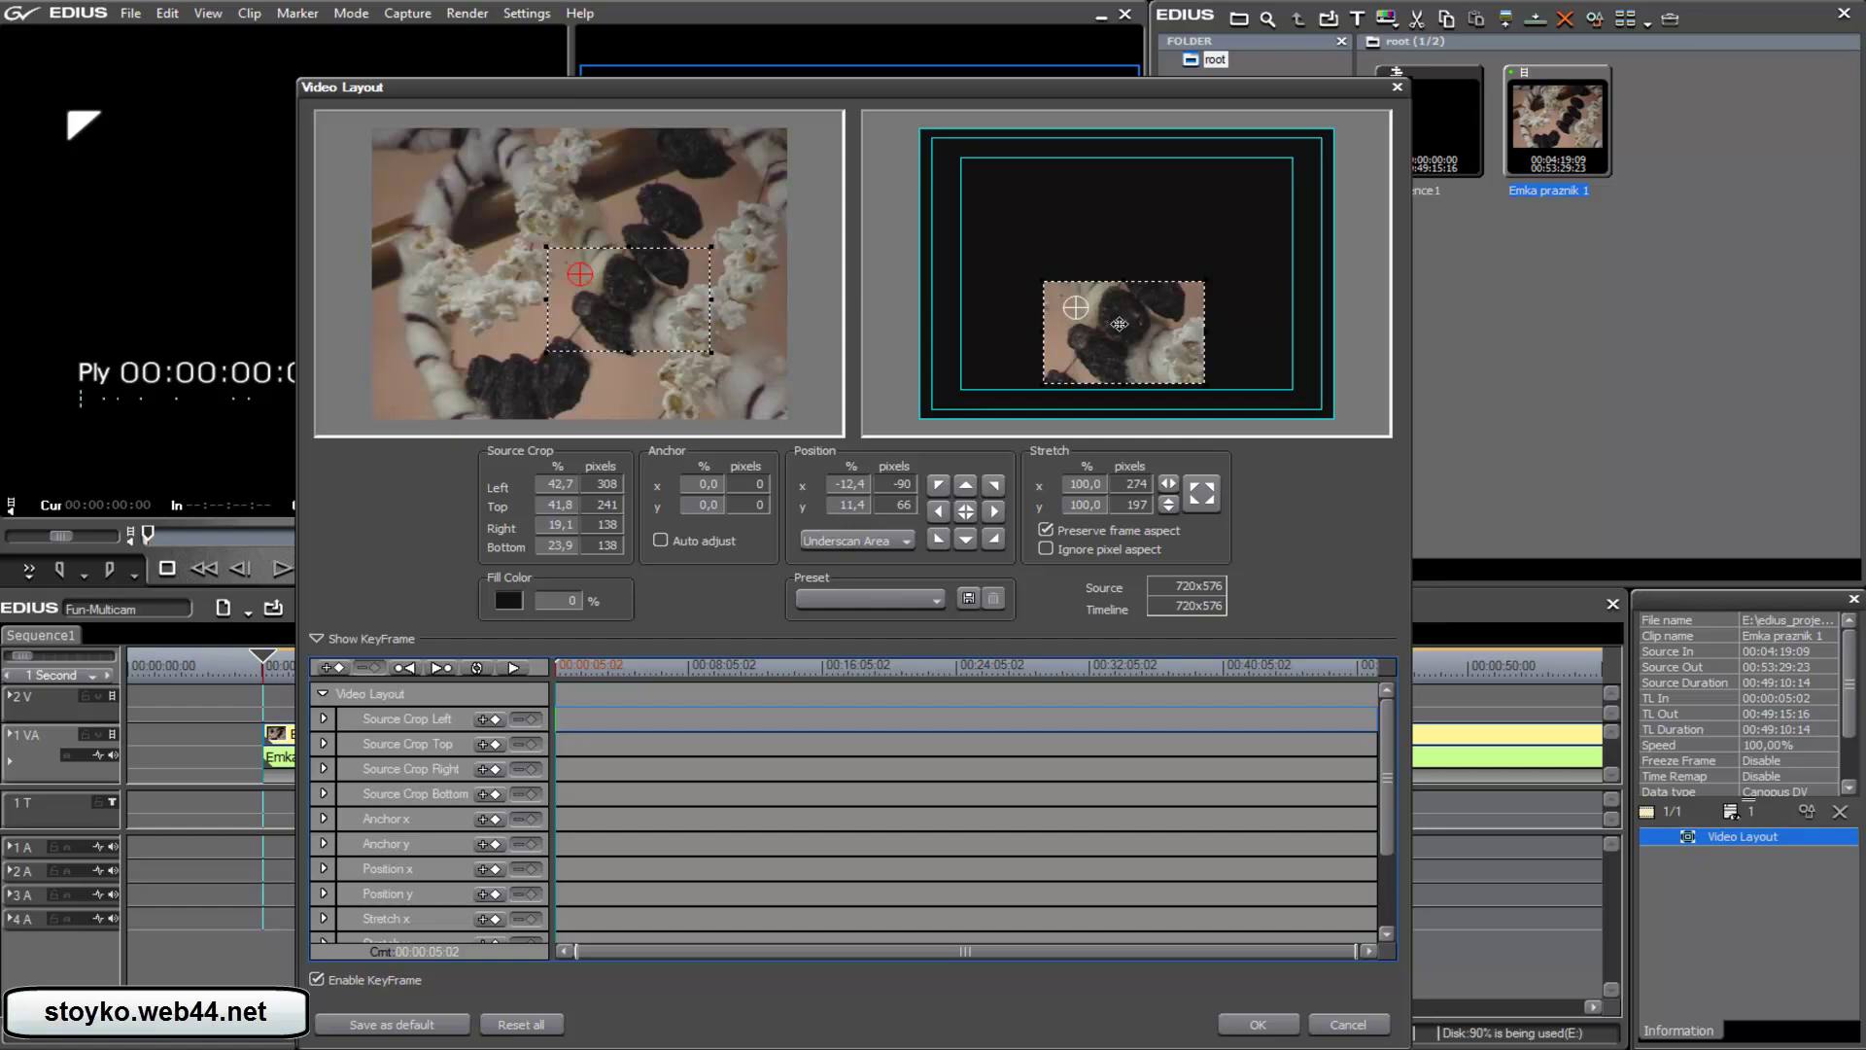
{"action": "left_click_drag", "start_coordinate": [1119, 326], "coordinate": [1016, 181]}
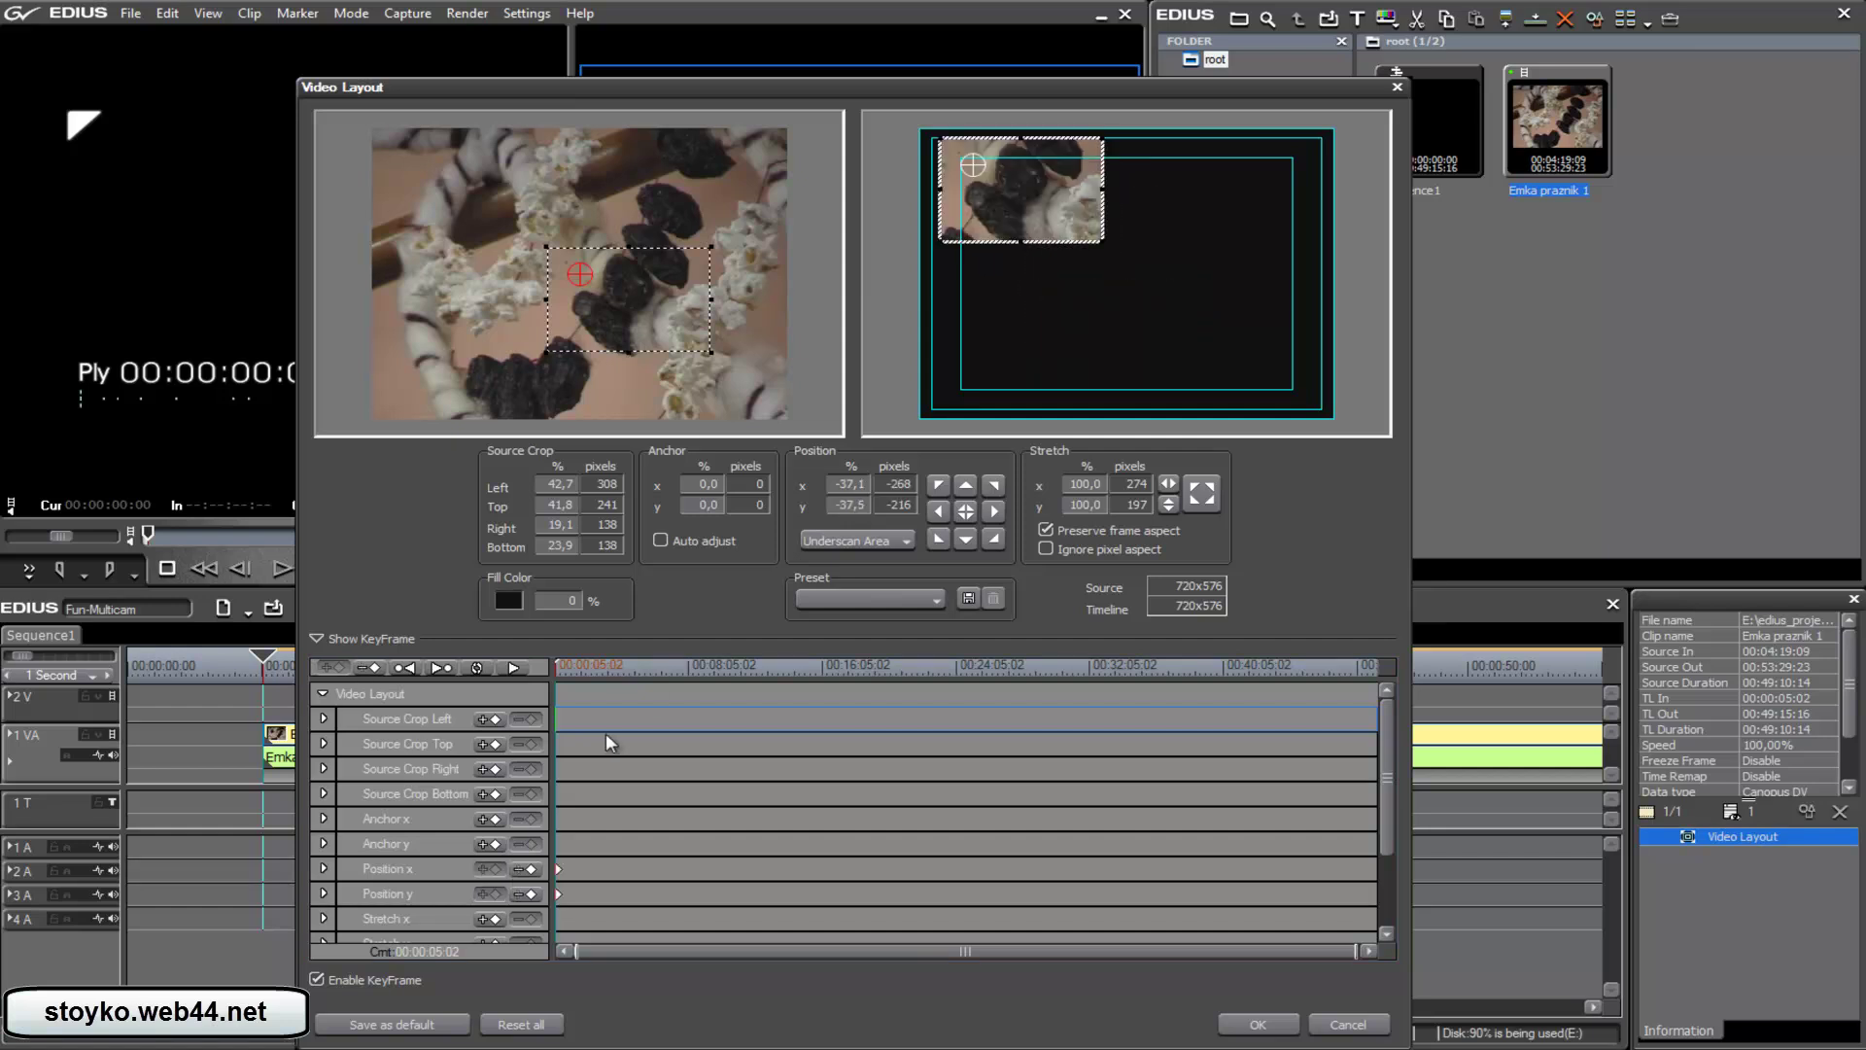
At about 00:03:13:12, keyframe the position at about x -211, y -144 pixels and the stretch at about 144.4%
{"action": "left_click_drag", "start_coordinate": [581, 669], "coordinate": [608, 666]}
{"action": "left_click_drag", "start_coordinate": [1020, 190], "coordinate": [1053, 226]}
{"action": "left_click_drag", "start_coordinate": [1138, 279], "coordinate": [1197, 355]}
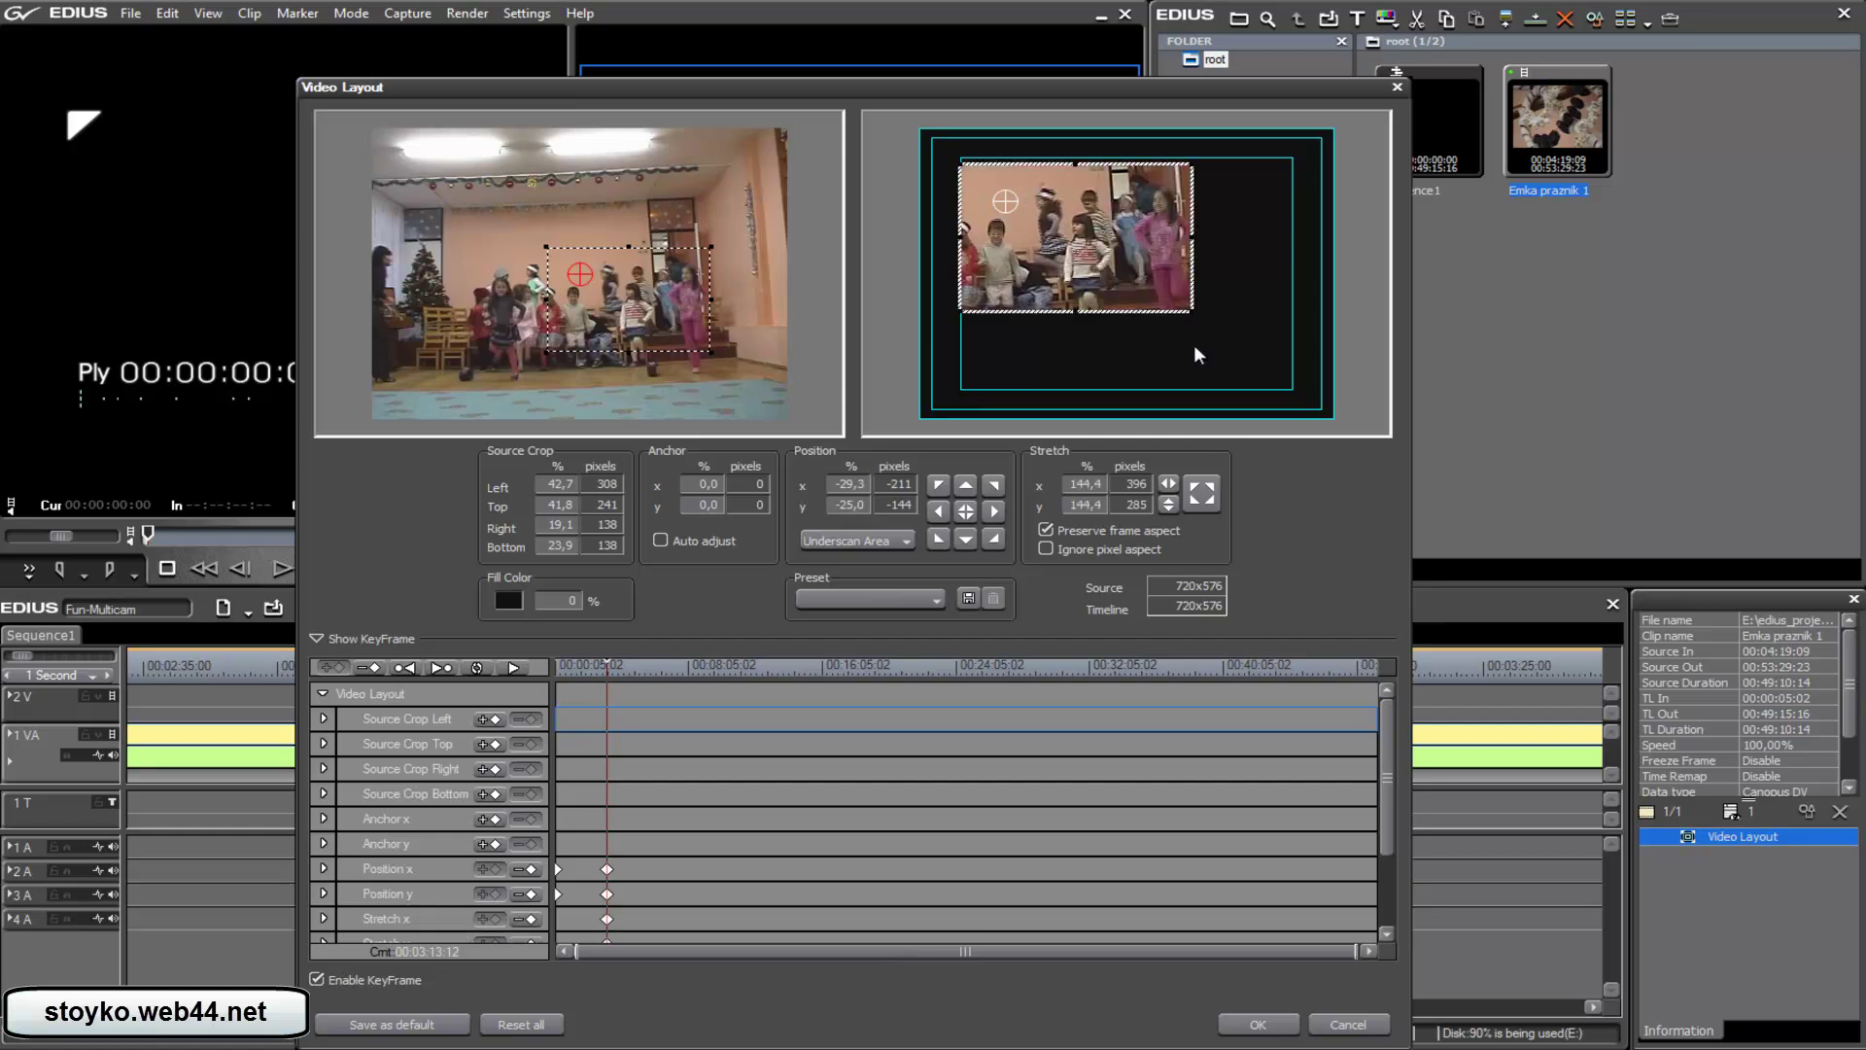
At about 00:05:37:20, keyframe the position at about x -2, y 17 pixels and the stretch at about 107%
{"action": "left_click", "coordinate": [648, 667]}
{"action": "left_click_drag", "start_coordinate": [1161, 207], "coordinate": [1280, 288]}
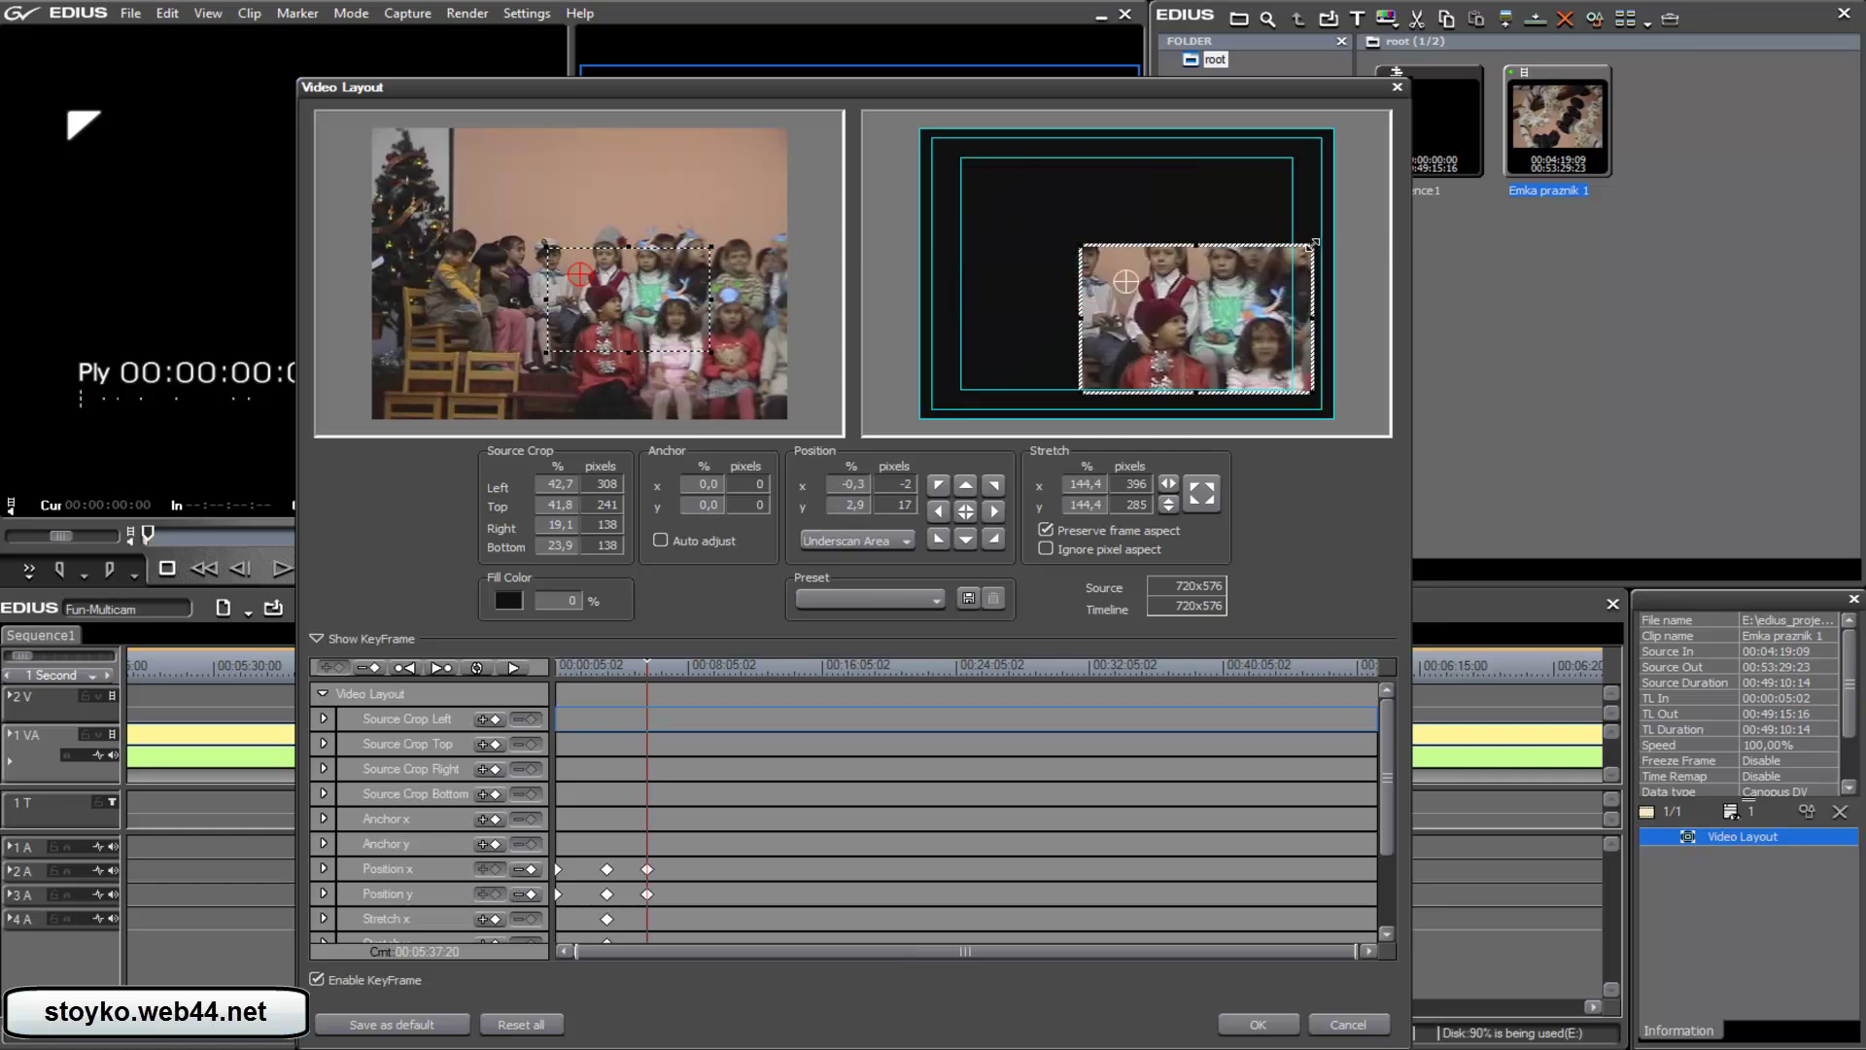
{"action": "left_click_drag", "start_coordinate": [1310, 247], "coordinate": [1266, 254]}
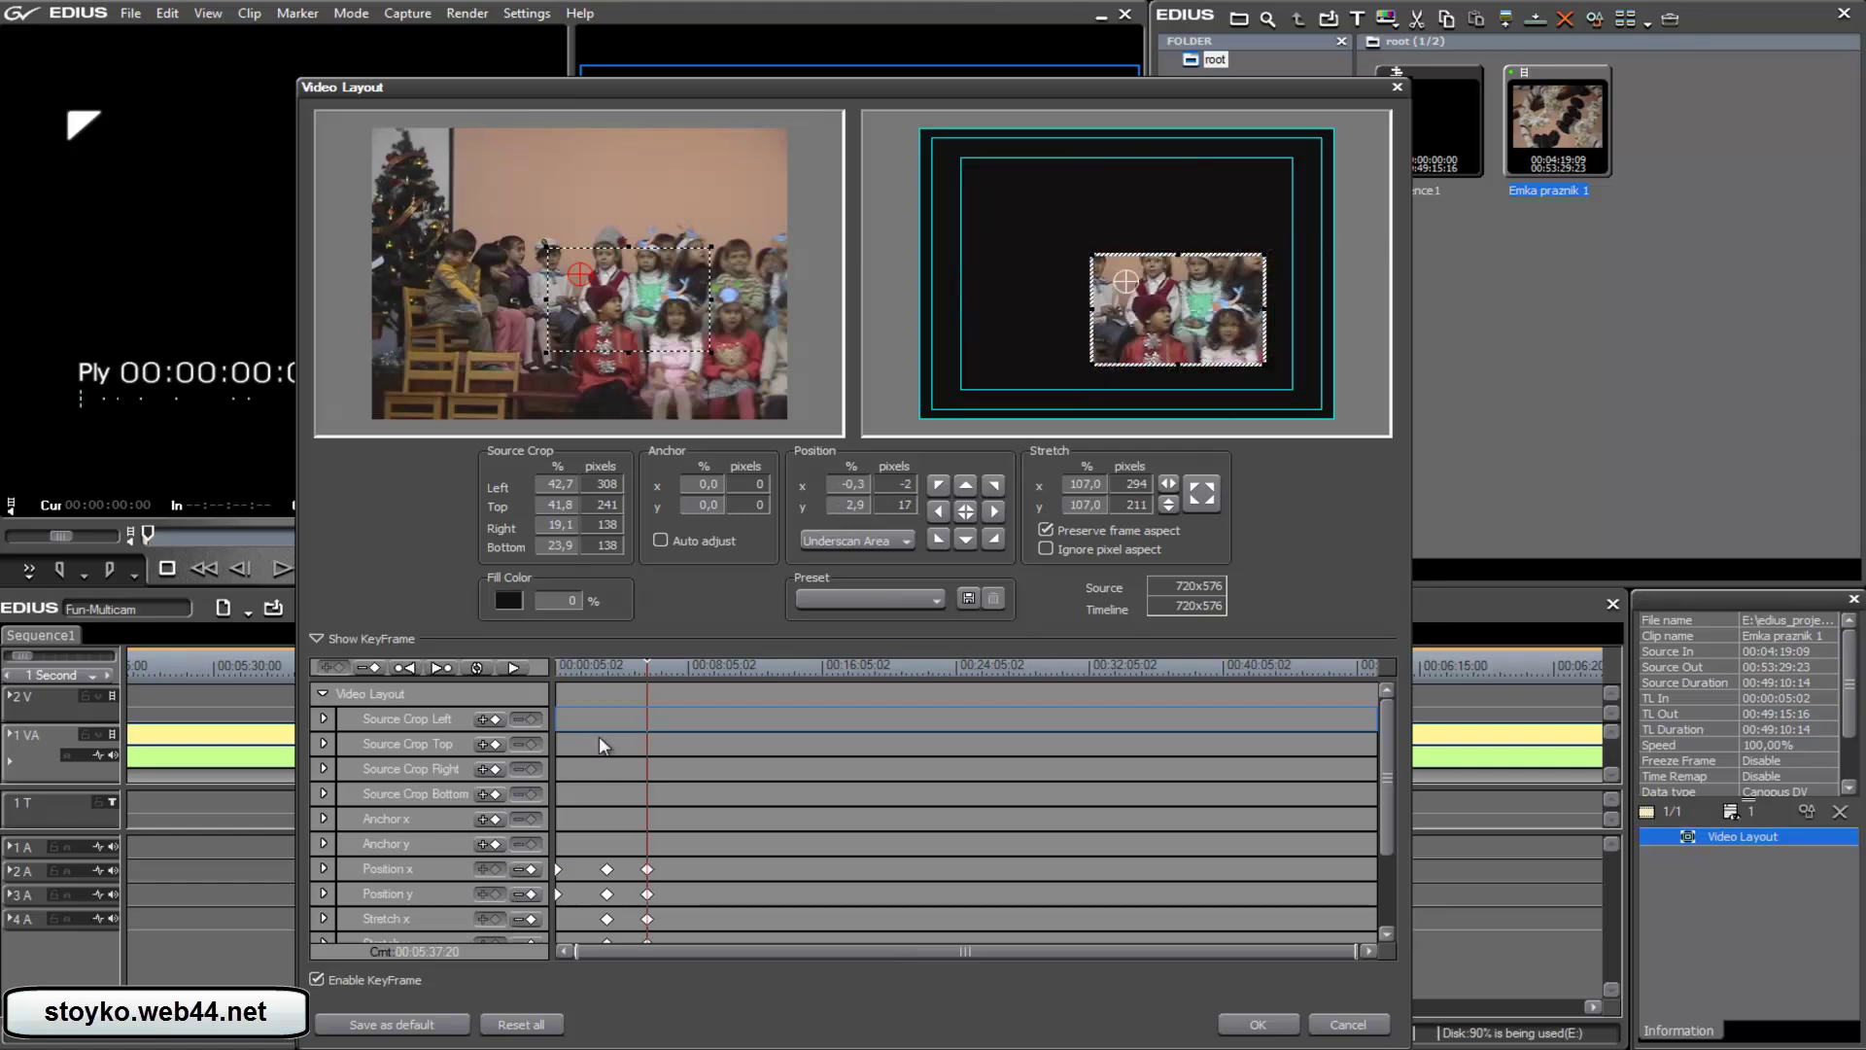
At about 00:07:22:01, keyframe the stretch at about 152.1% and the position at about x -115, y -171 pixels
{"action": "left_click", "coordinate": [676, 667]}
{"action": "mouse_move", "coordinate": [1087, 259]}
{"action": "left_mouse_down"}
{"action": "mouse_move", "coordinate": [1057, 217]}
{"action": "mouse_move", "coordinate": [1082, 230]}
{"action": "left_mouse_up"}
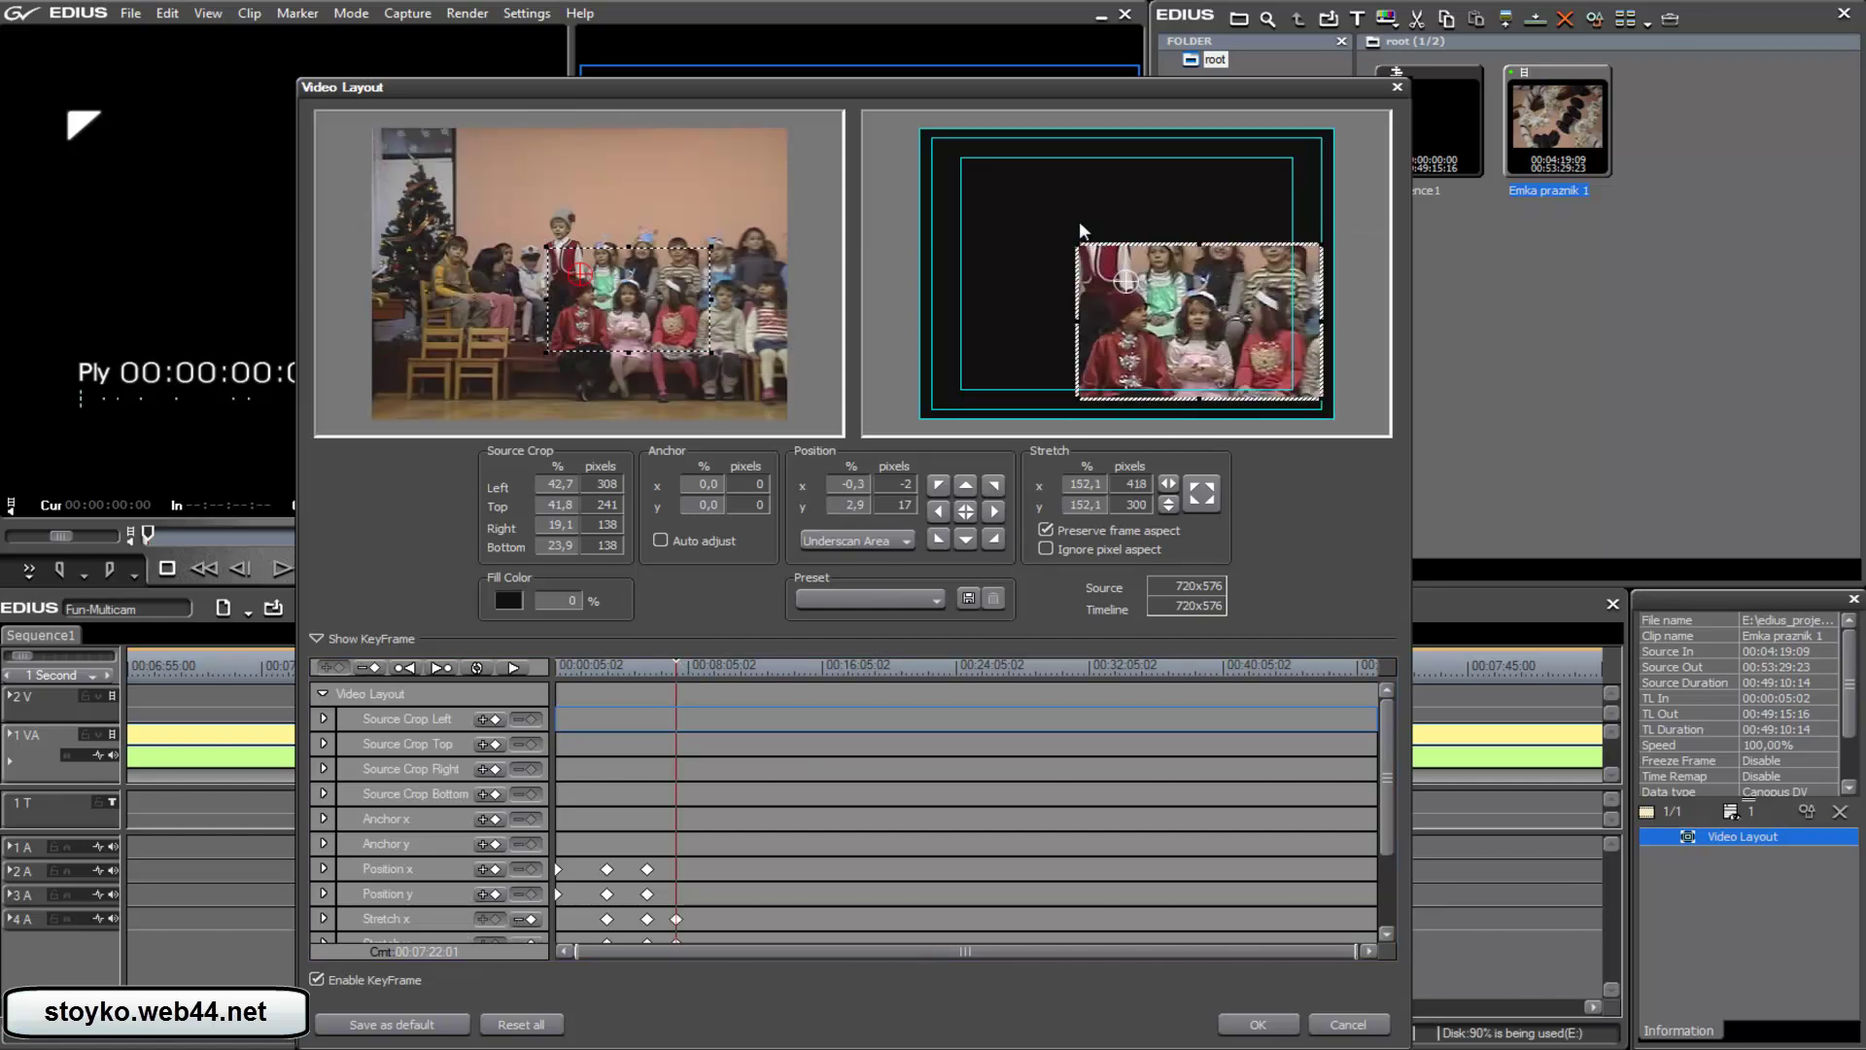
{"action": "left_click_drag", "start_coordinate": [1208, 311], "coordinate": [1144, 217]}
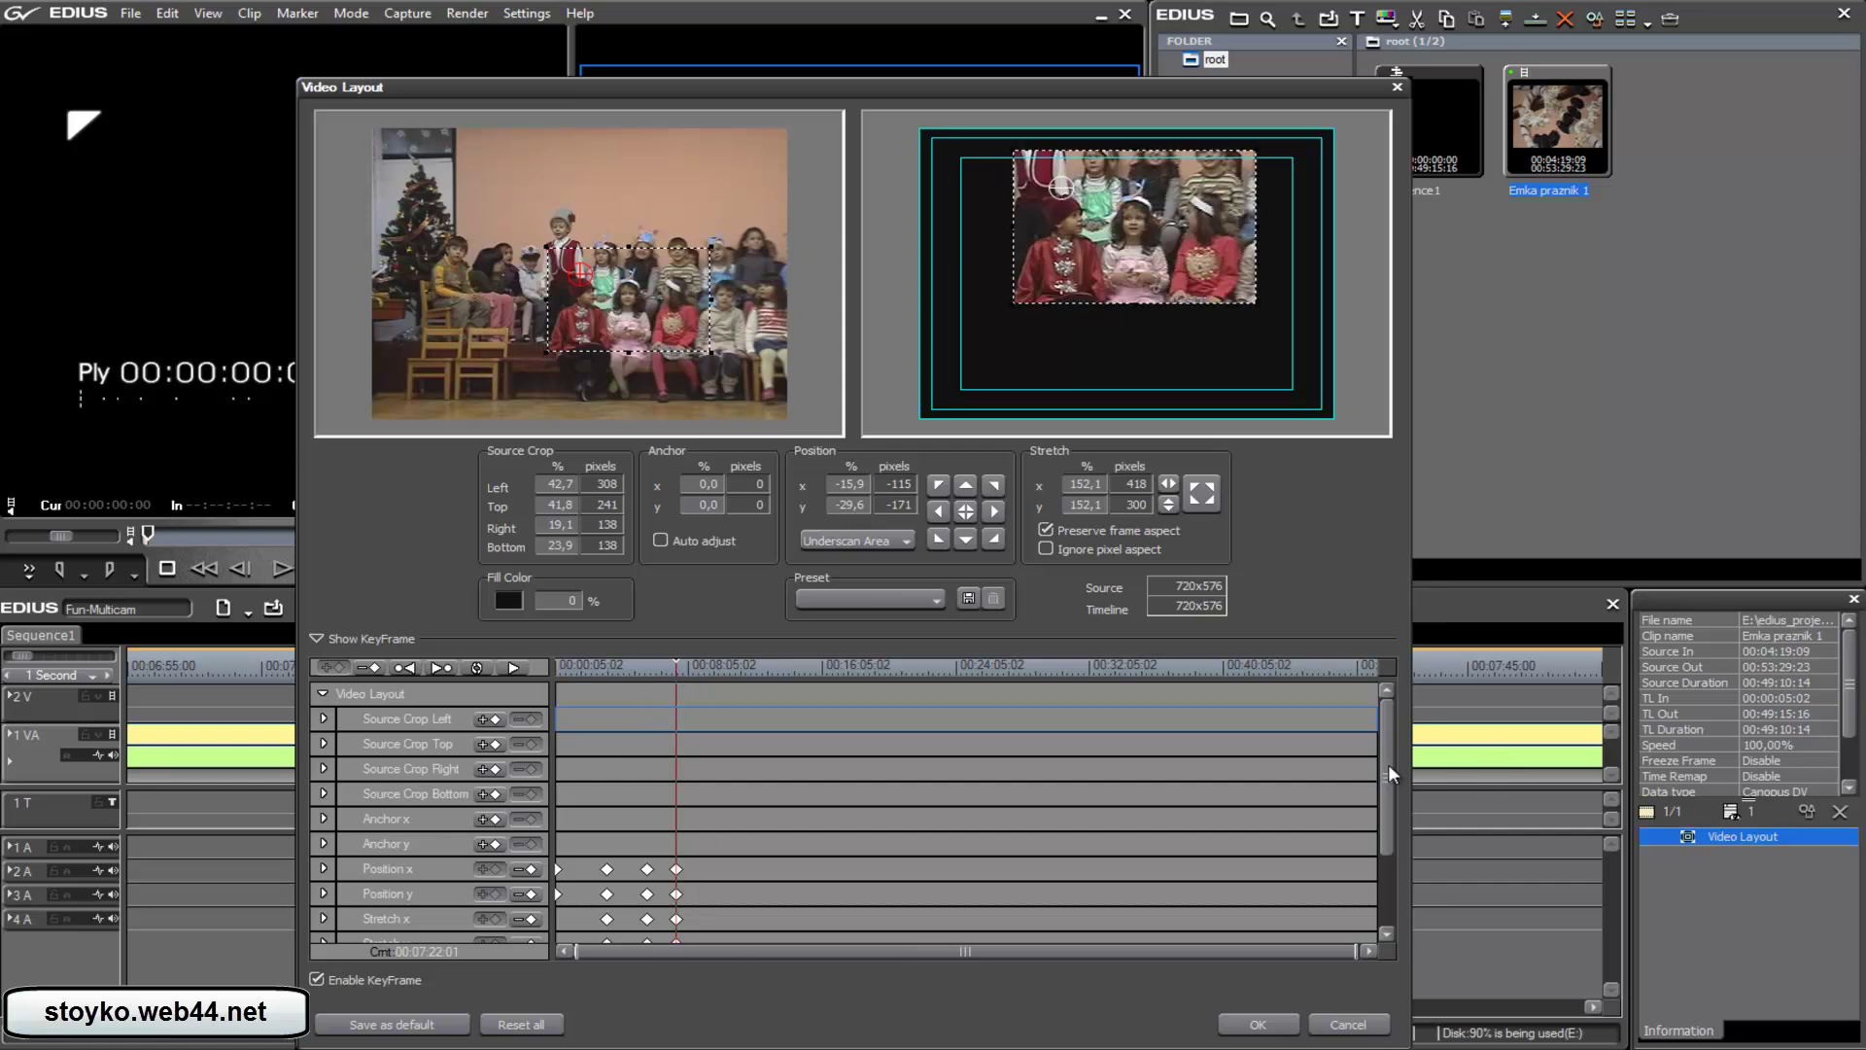
Scrub the layout animation back to the clip's start and delete the Emka praznik 1 clip from the timeline
{"action": "left_click_drag", "start_coordinate": [1388, 774], "coordinate": [1386, 825]}
{"action": "left_click_drag", "start_coordinate": [674, 667], "coordinate": [548, 668]}
{"action": "left_click_drag", "start_coordinate": [776, 751], "coordinate": [486, 900]}
{"action": "key", "text": "Delete"}
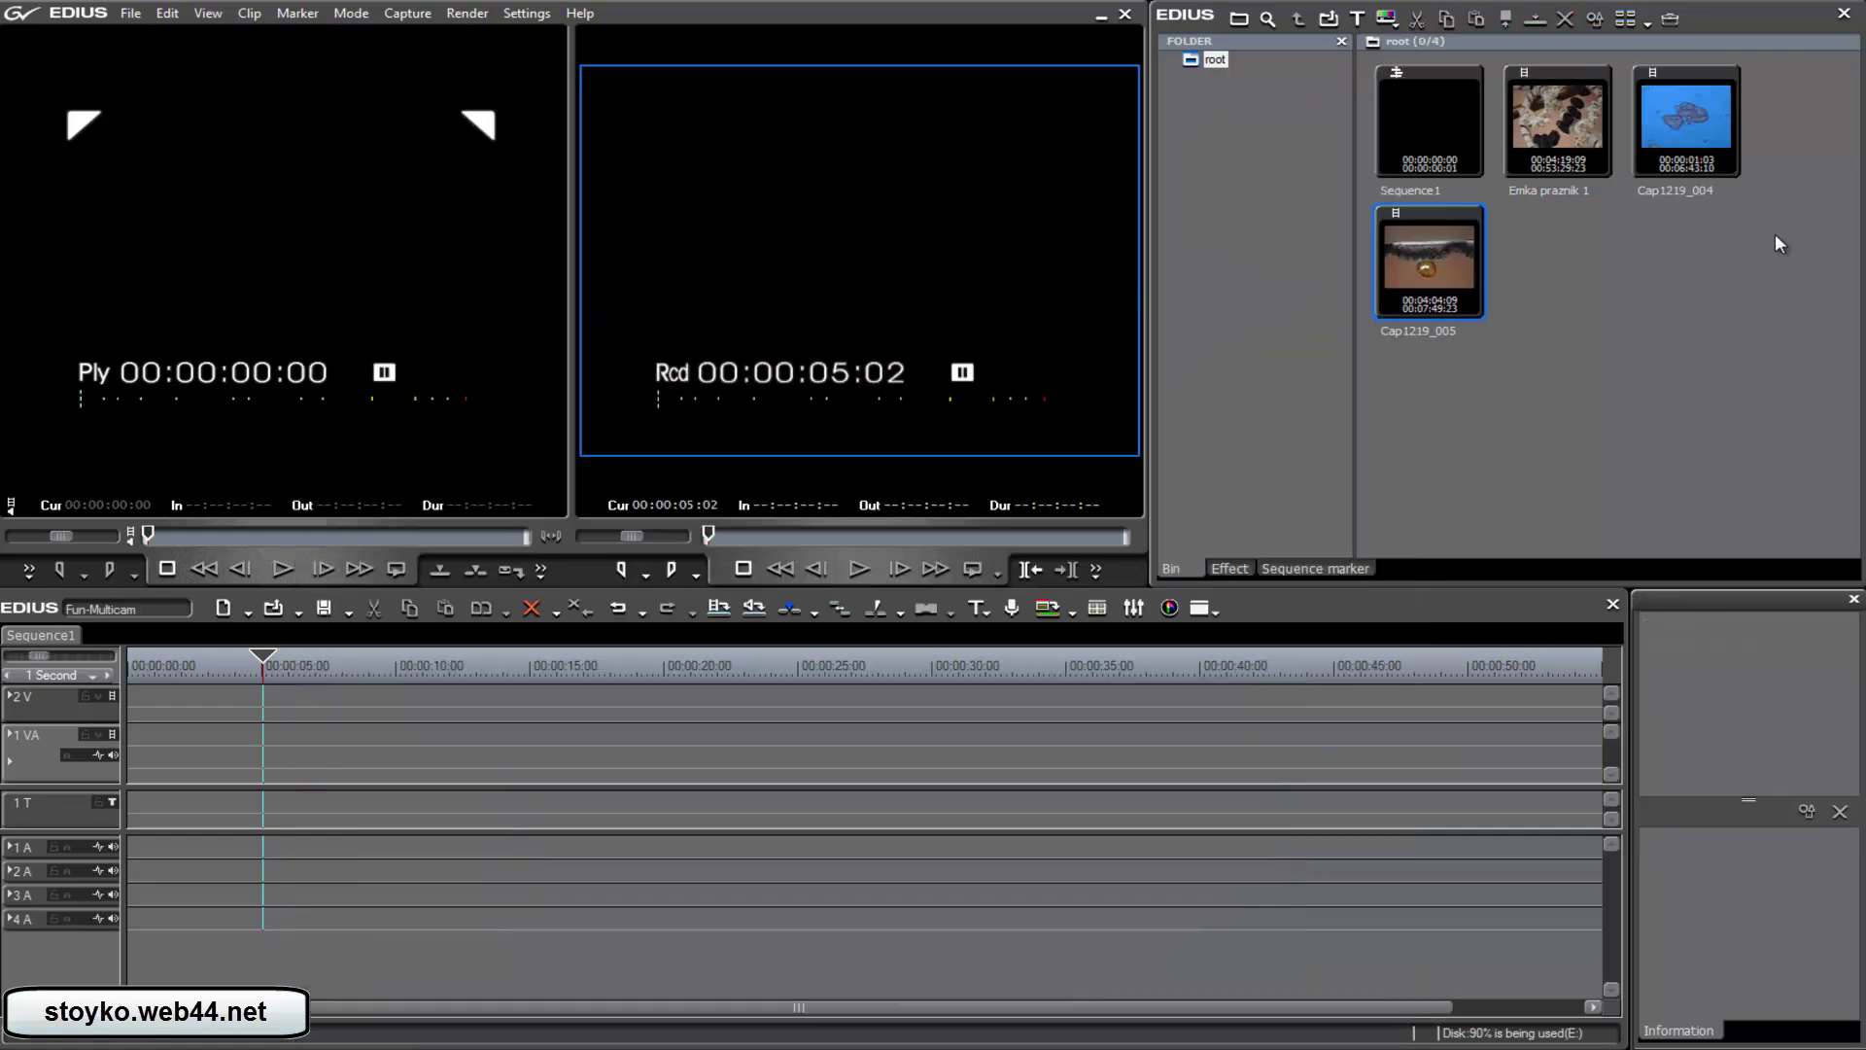
Place the Cap1219_004 clip at the start of track 1 VA and scrub from its beginning to about 00:00:27:12
{"action": "left_click", "coordinate": [1694, 117]}
{"action": "left_click_drag", "start_coordinate": [231, 681], "coordinate": [122, 758]}
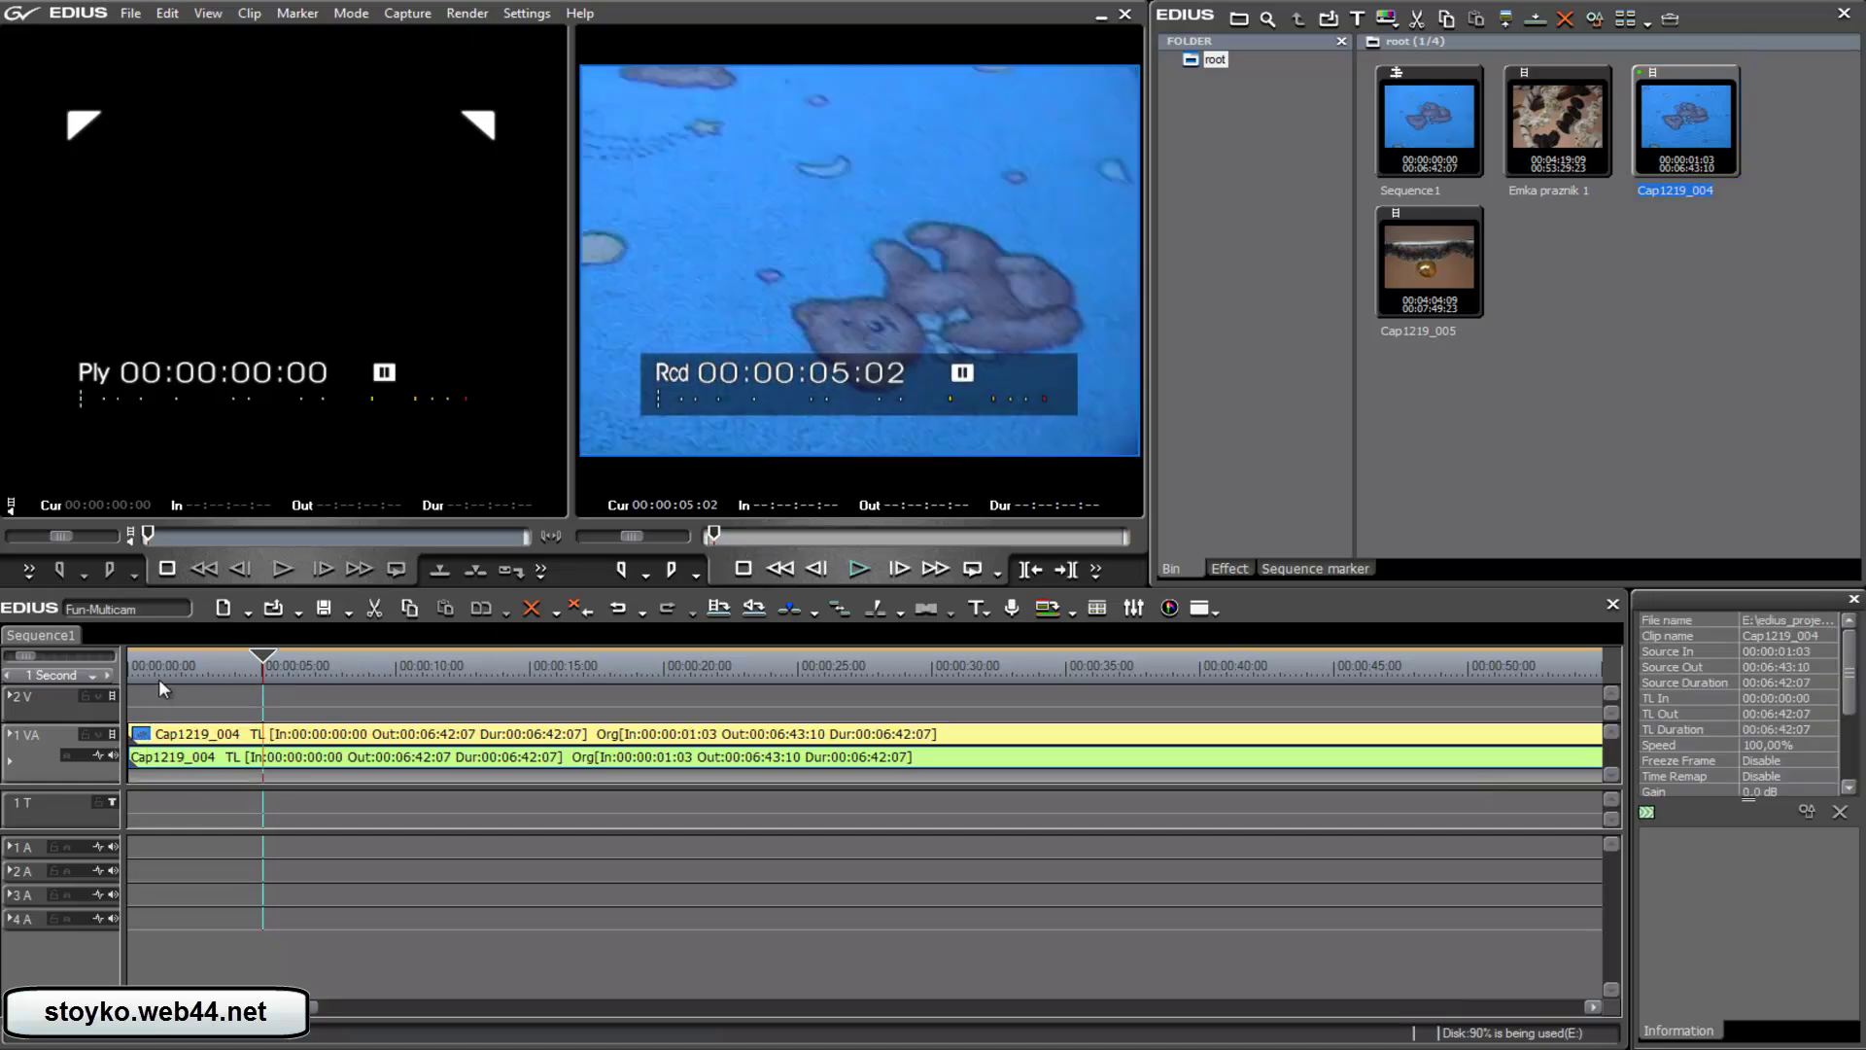
{"action": "key", "text": "Home"}
{"action": "left_click_drag", "start_coordinate": [132, 665], "coordinate": [865, 724]}
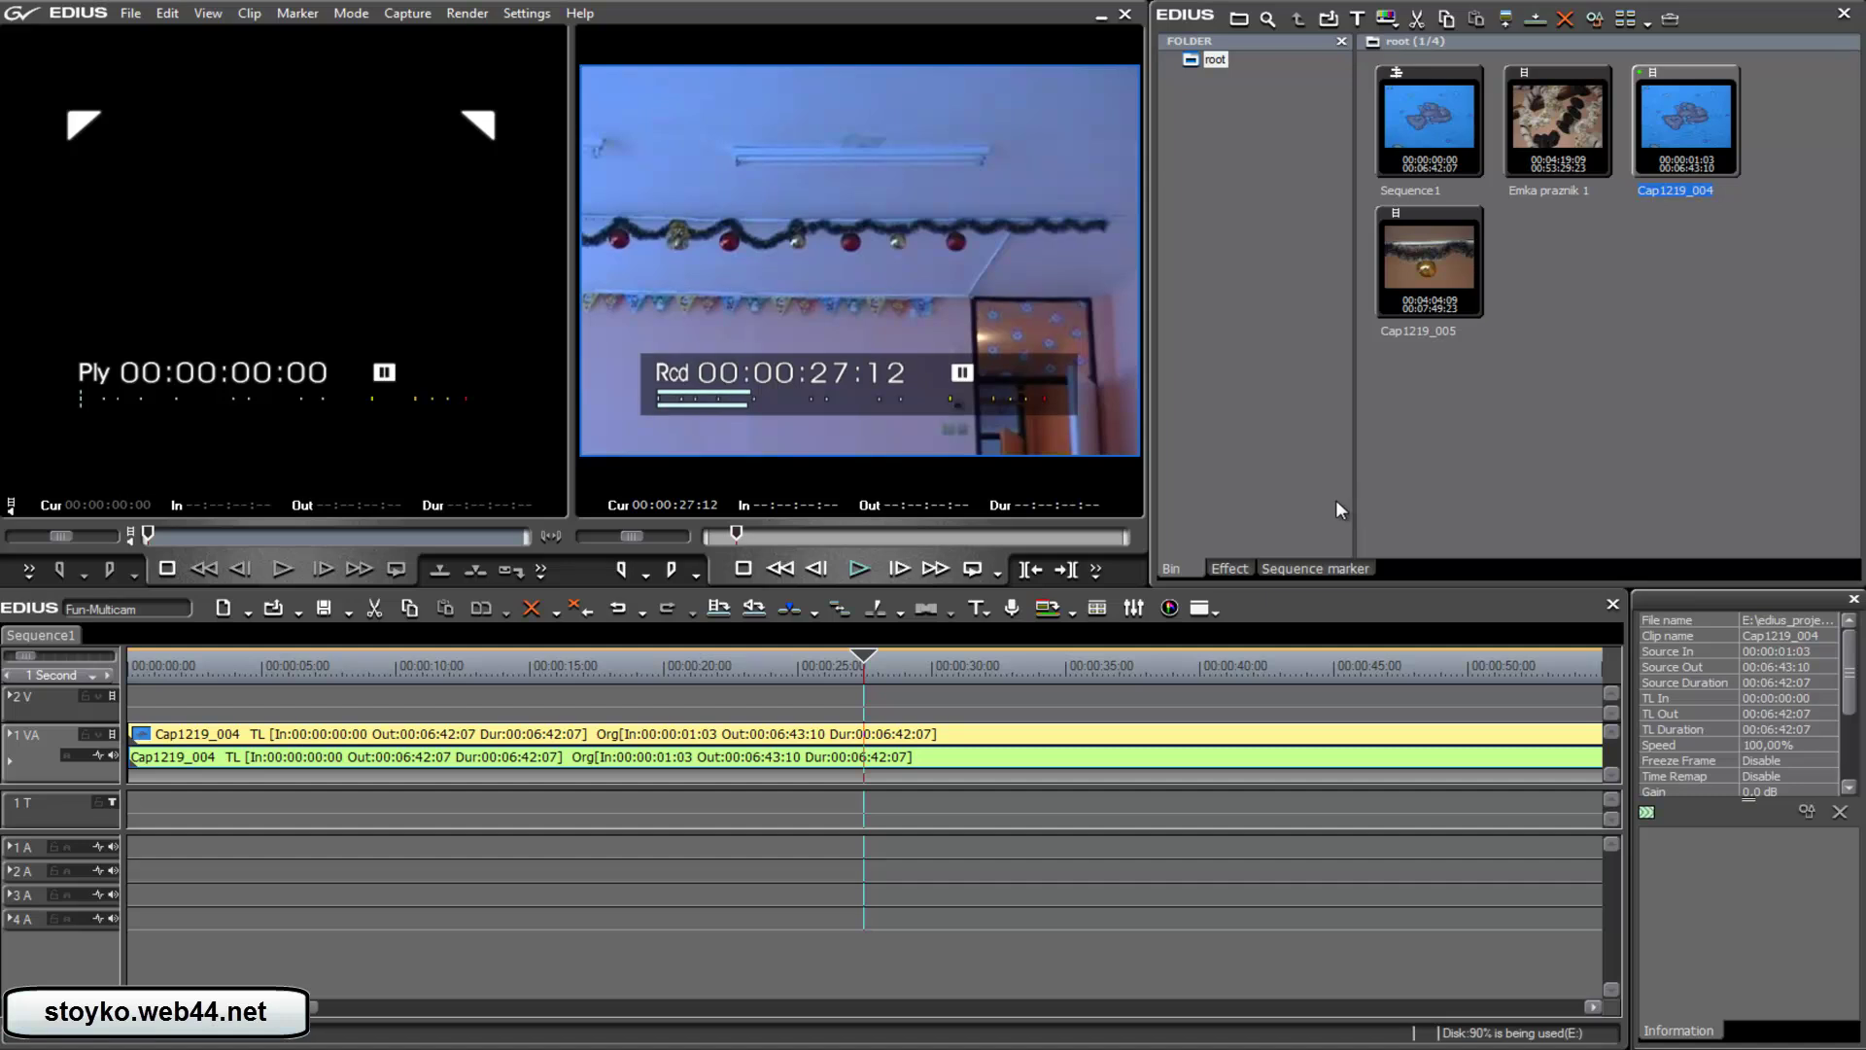
Display the vectorscope and waveform, and apply the White Balance color correction filter to the Cap1219_004 clip on track 1 VA
{"action": "left_click", "coordinate": [1169, 607]}
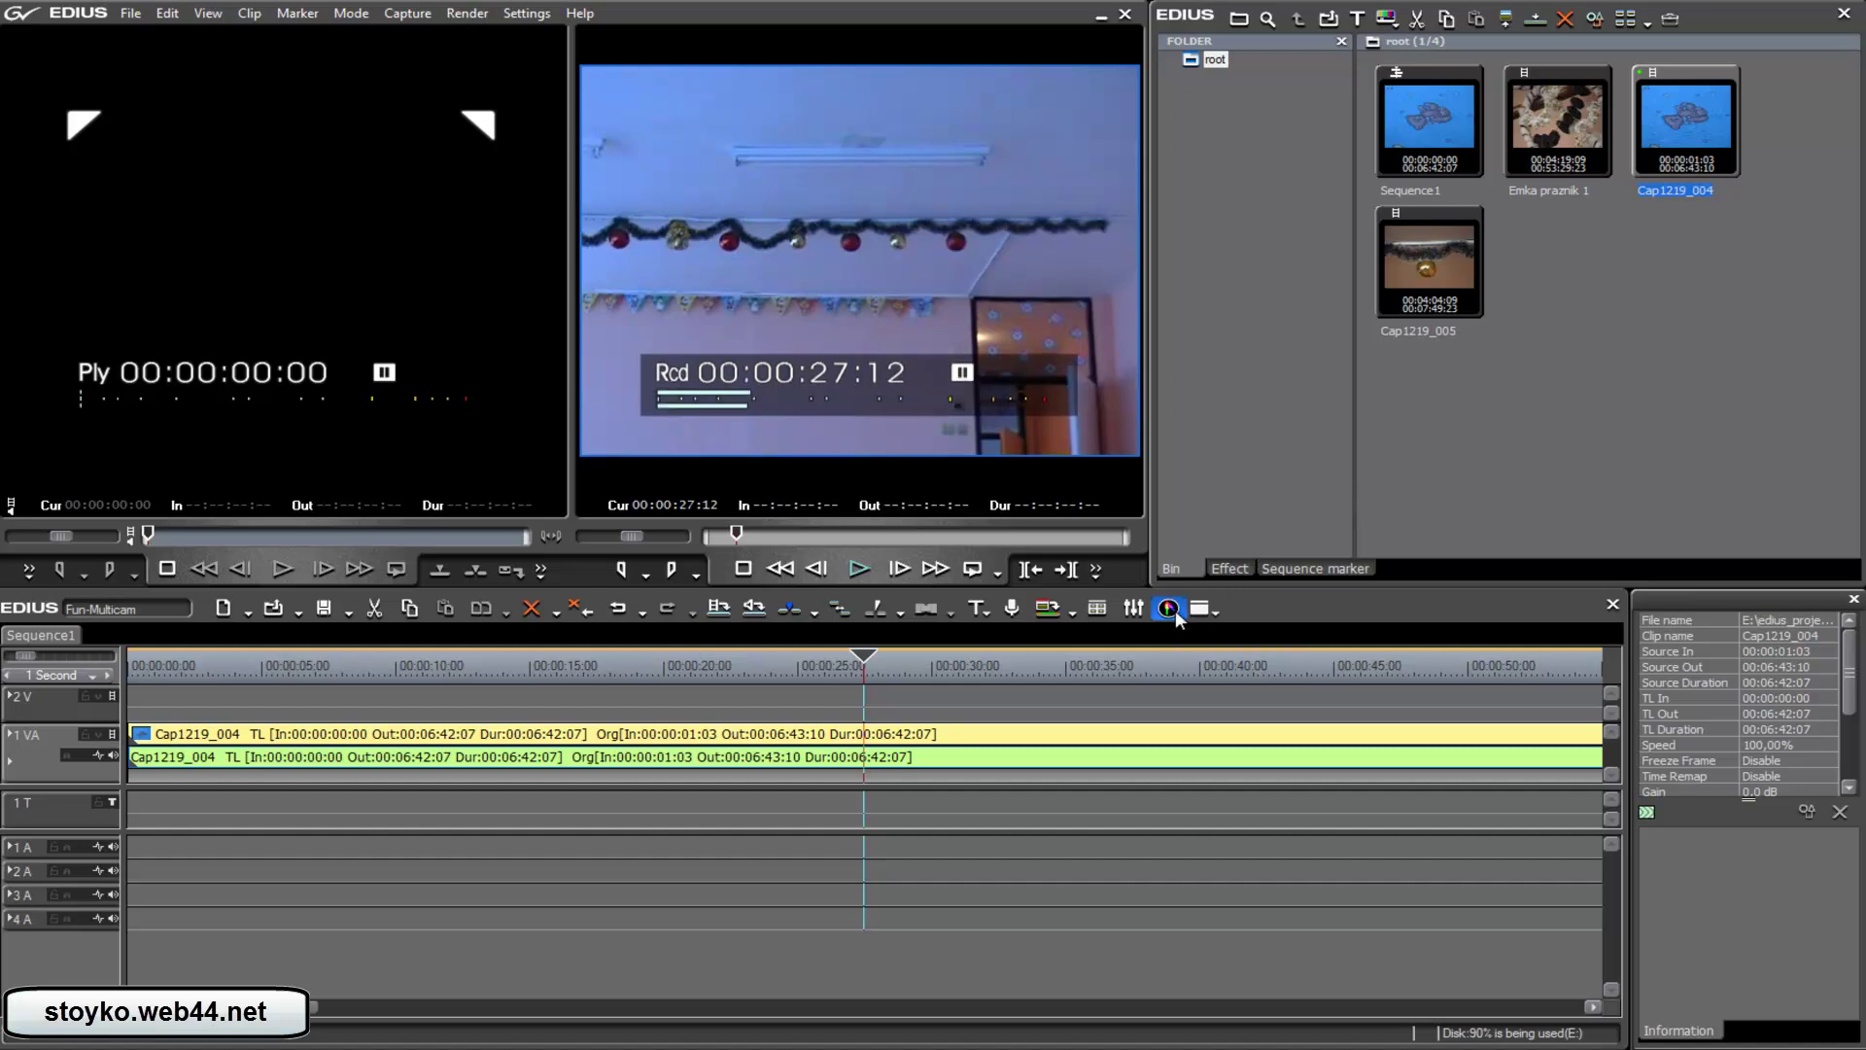
{"action": "left_click_drag", "start_coordinate": [1233, 651], "coordinate": [486, 668]}
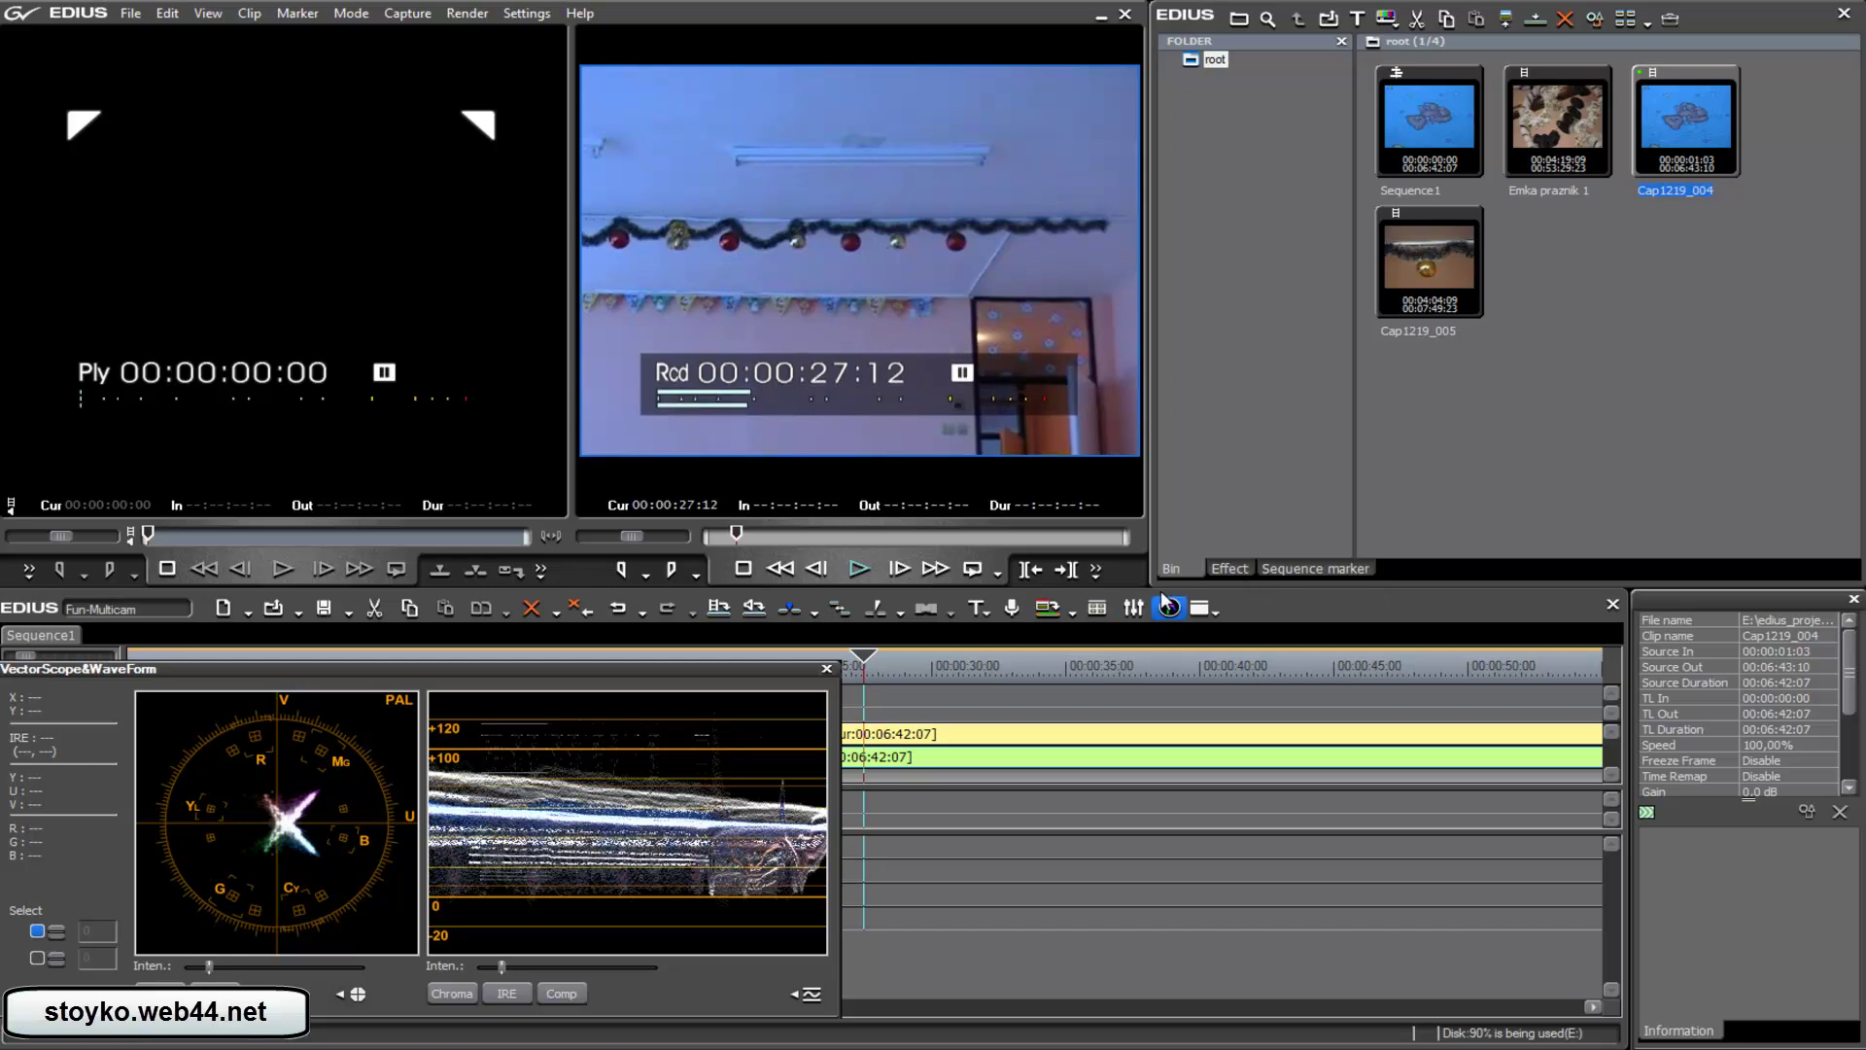
{"action": "left_click", "coordinate": [1230, 569]}
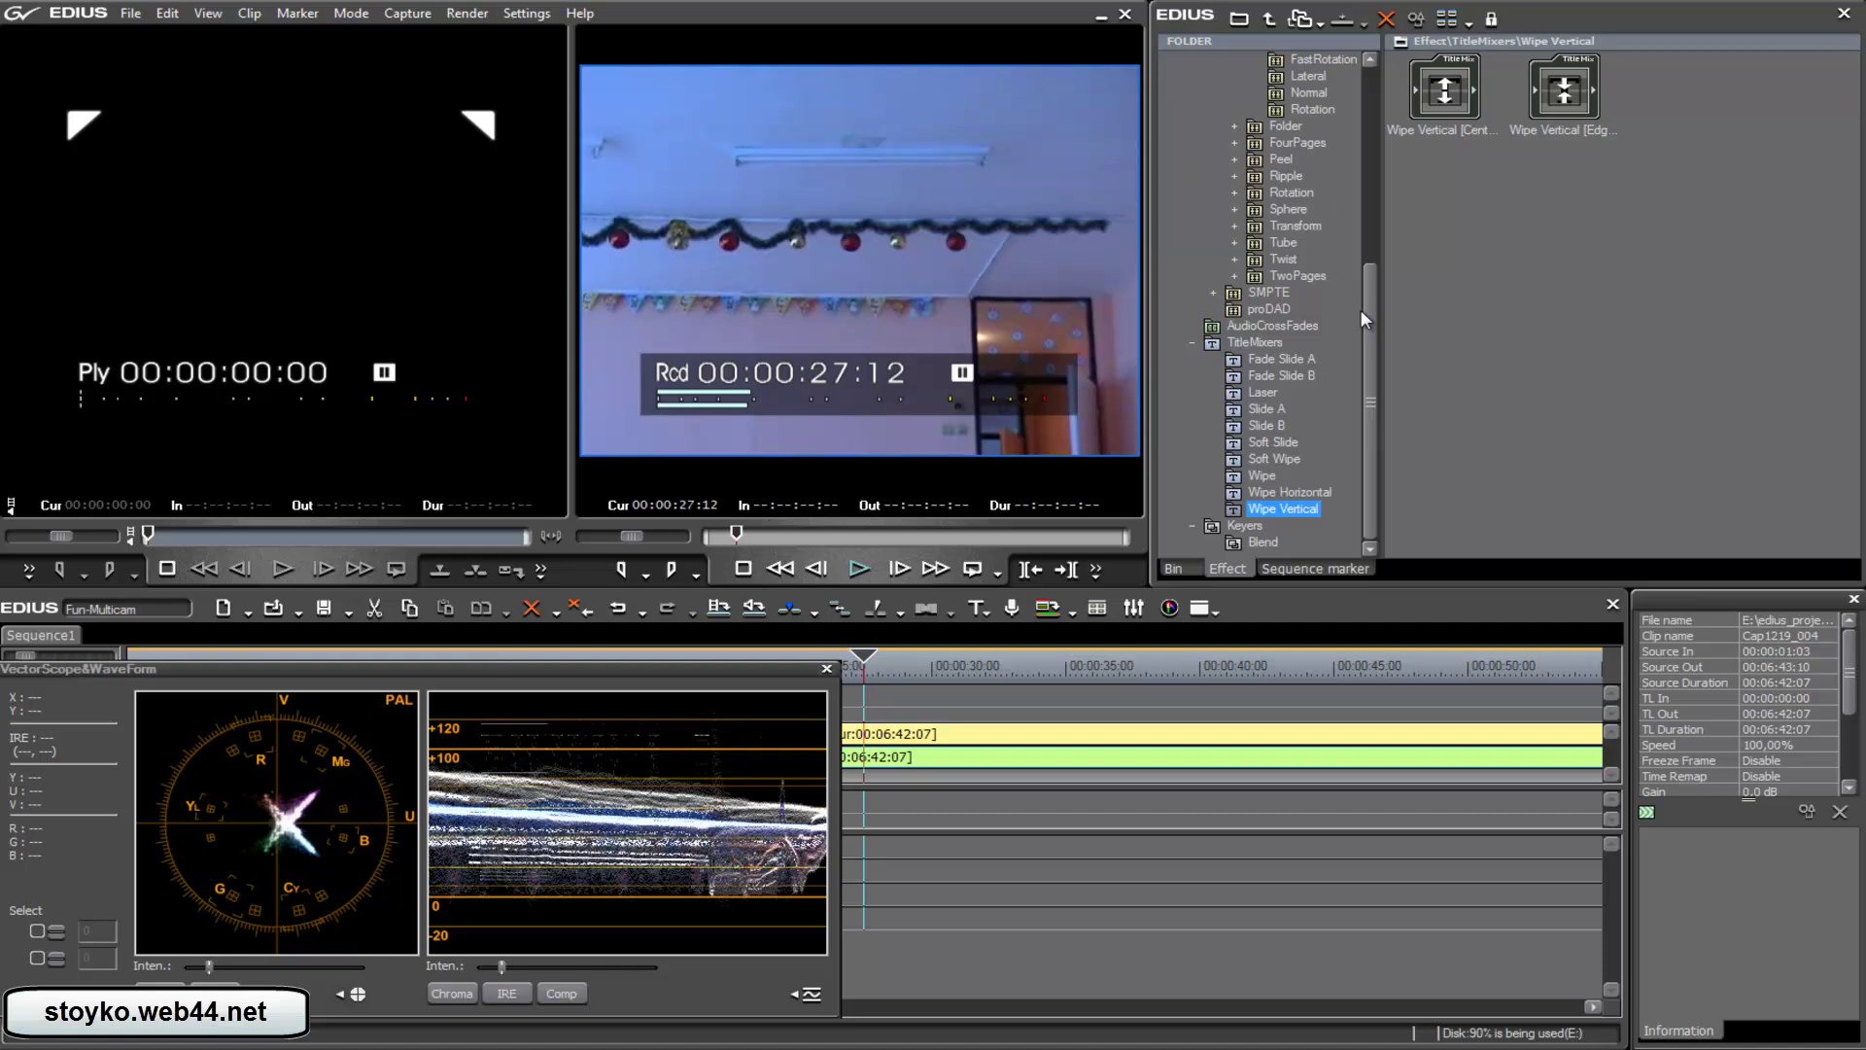
{"action": "left_click_drag", "start_coordinate": [1370, 350], "coordinate": [1373, 143]}
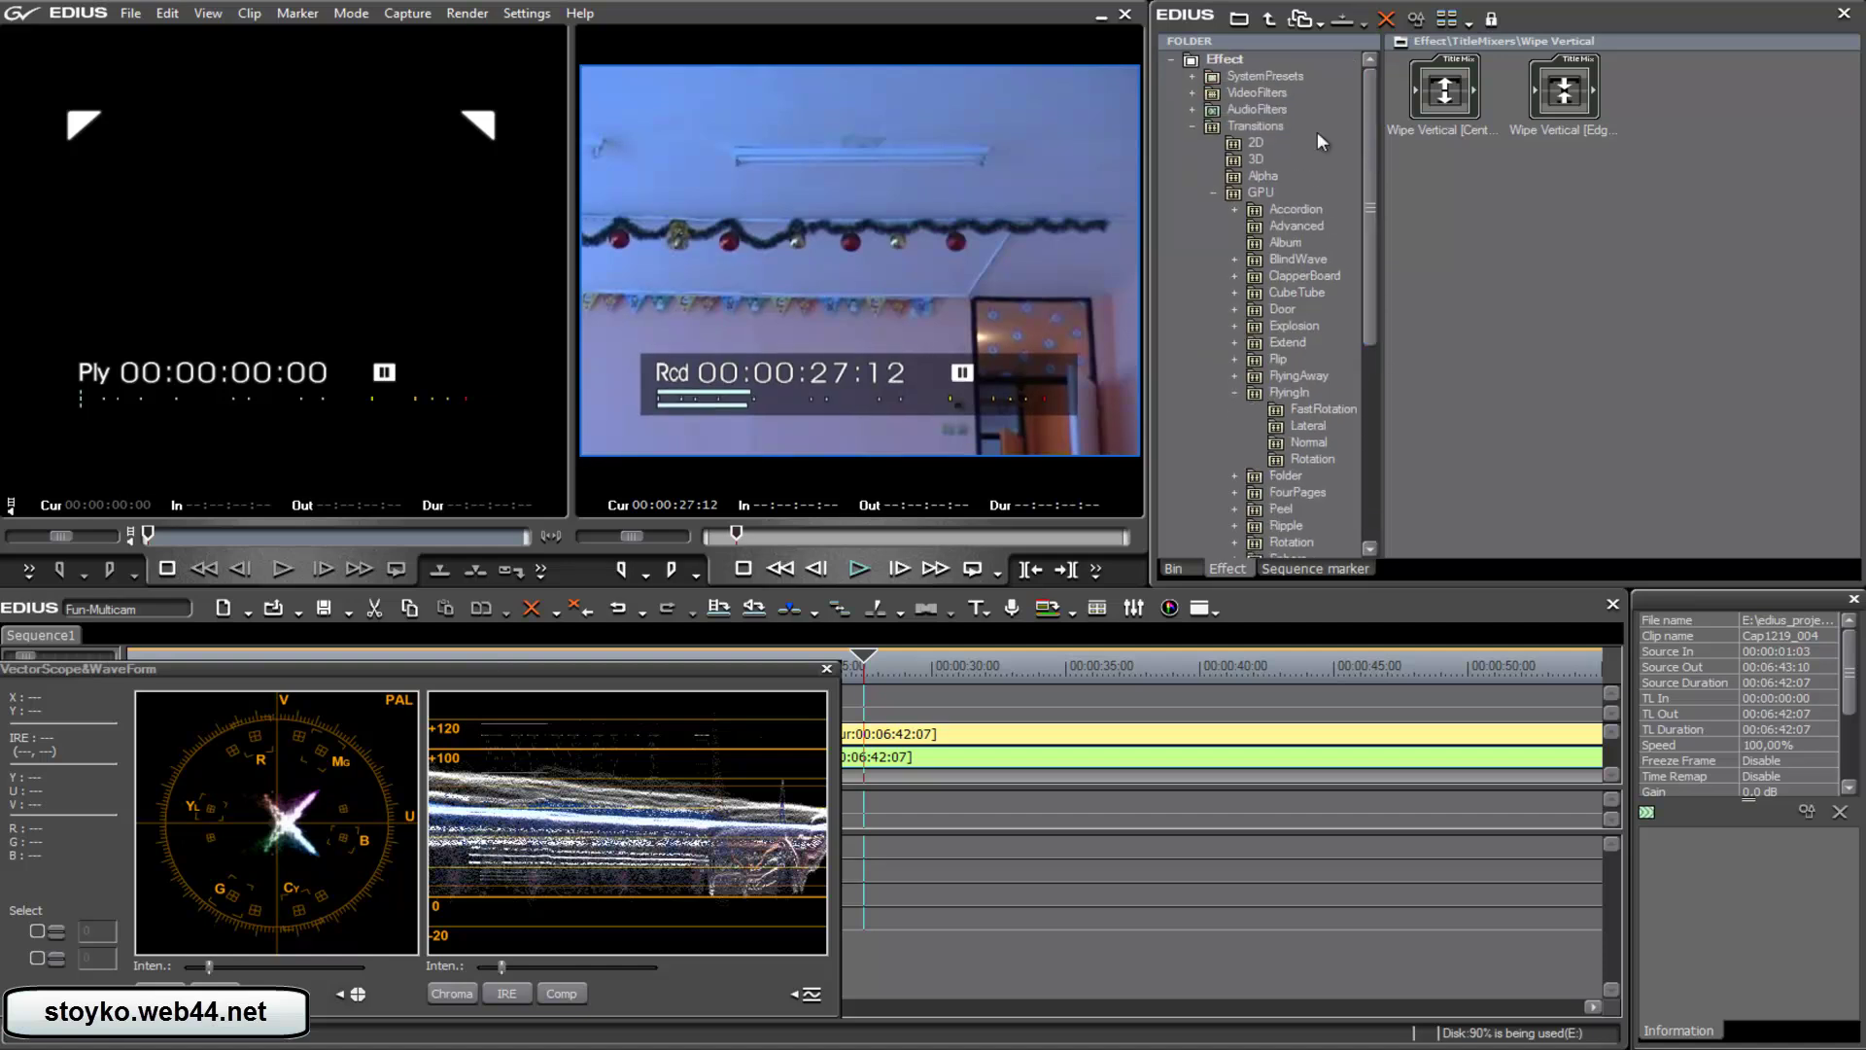
{"action": "double_click", "coordinate": [1258, 93]}
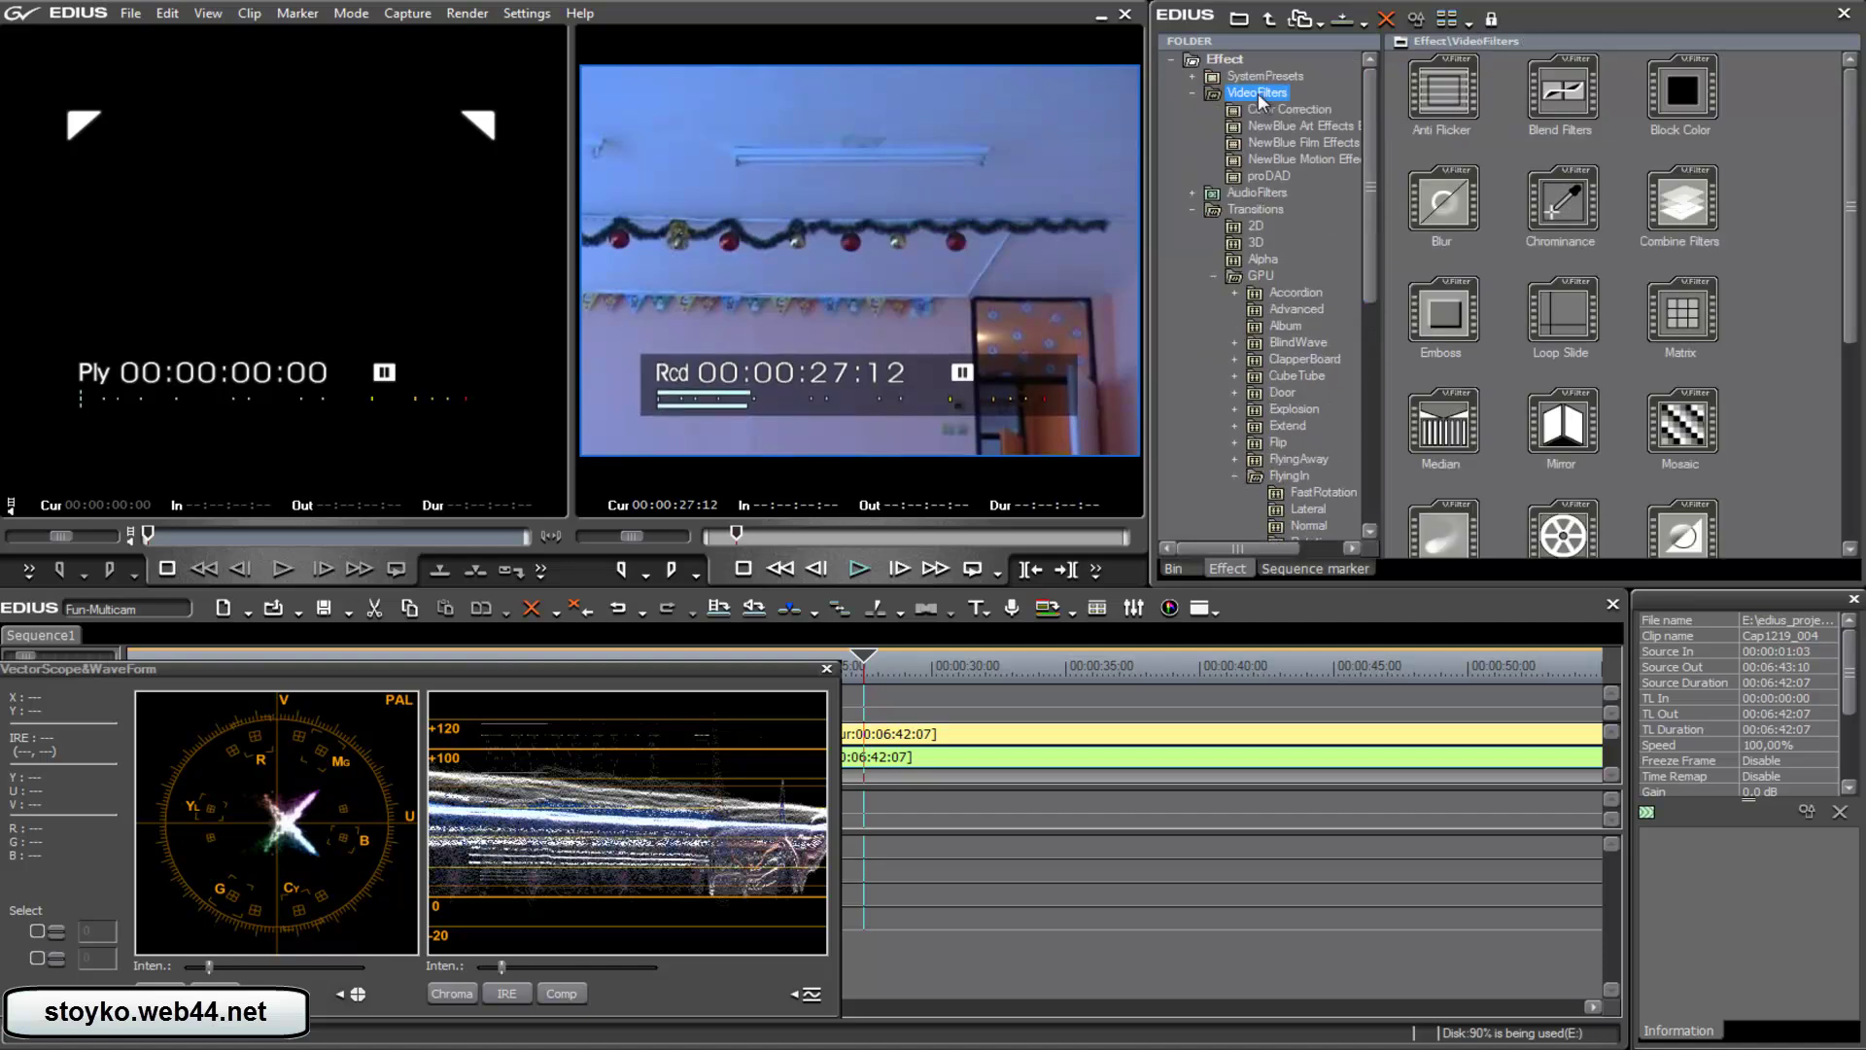
{"action": "left_click", "coordinate": [1269, 110]}
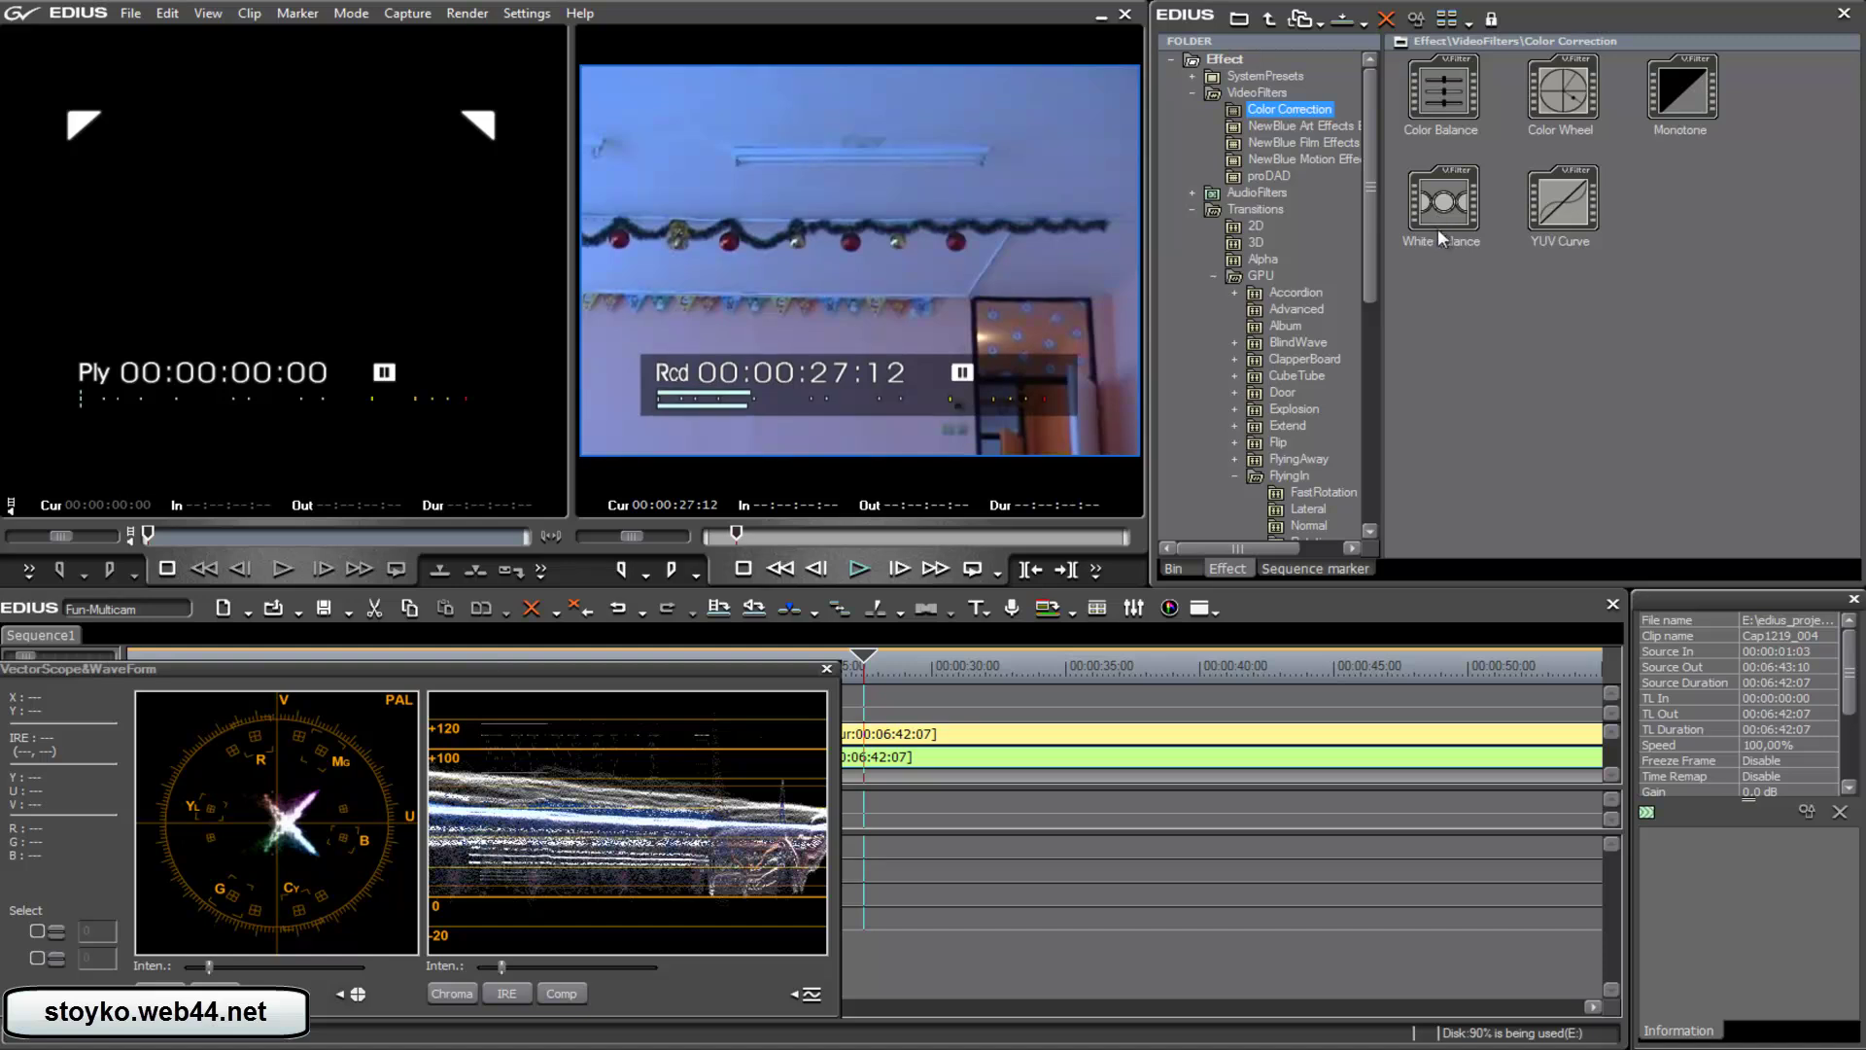
{"action": "left_click_drag", "start_coordinate": [1446, 237], "coordinate": [877, 739]}
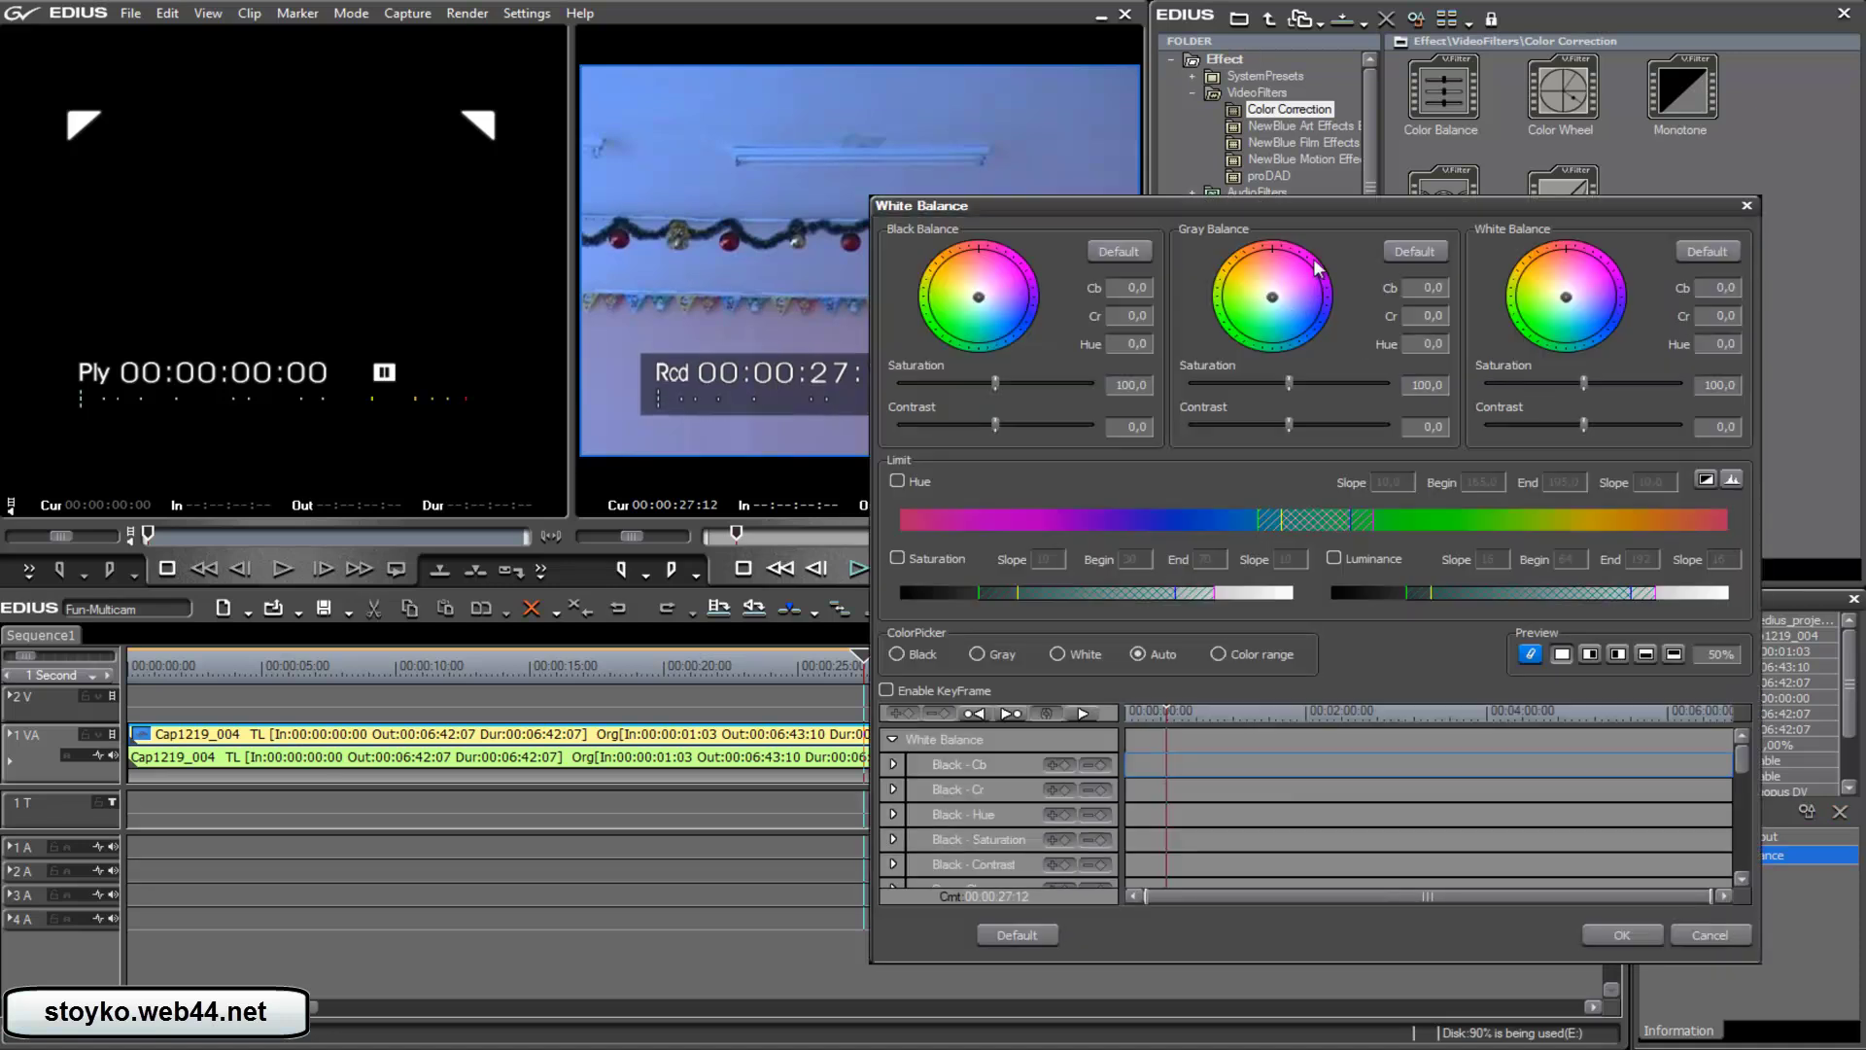
With the scopes in view, sample the ceiling lamp using the Auto color picker to set gray balance to about Cb -46.9, Cr 25.9
{"action": "left_click_drag", "start_coordinate": [1326, 205], "coordinate": [689, 166]}
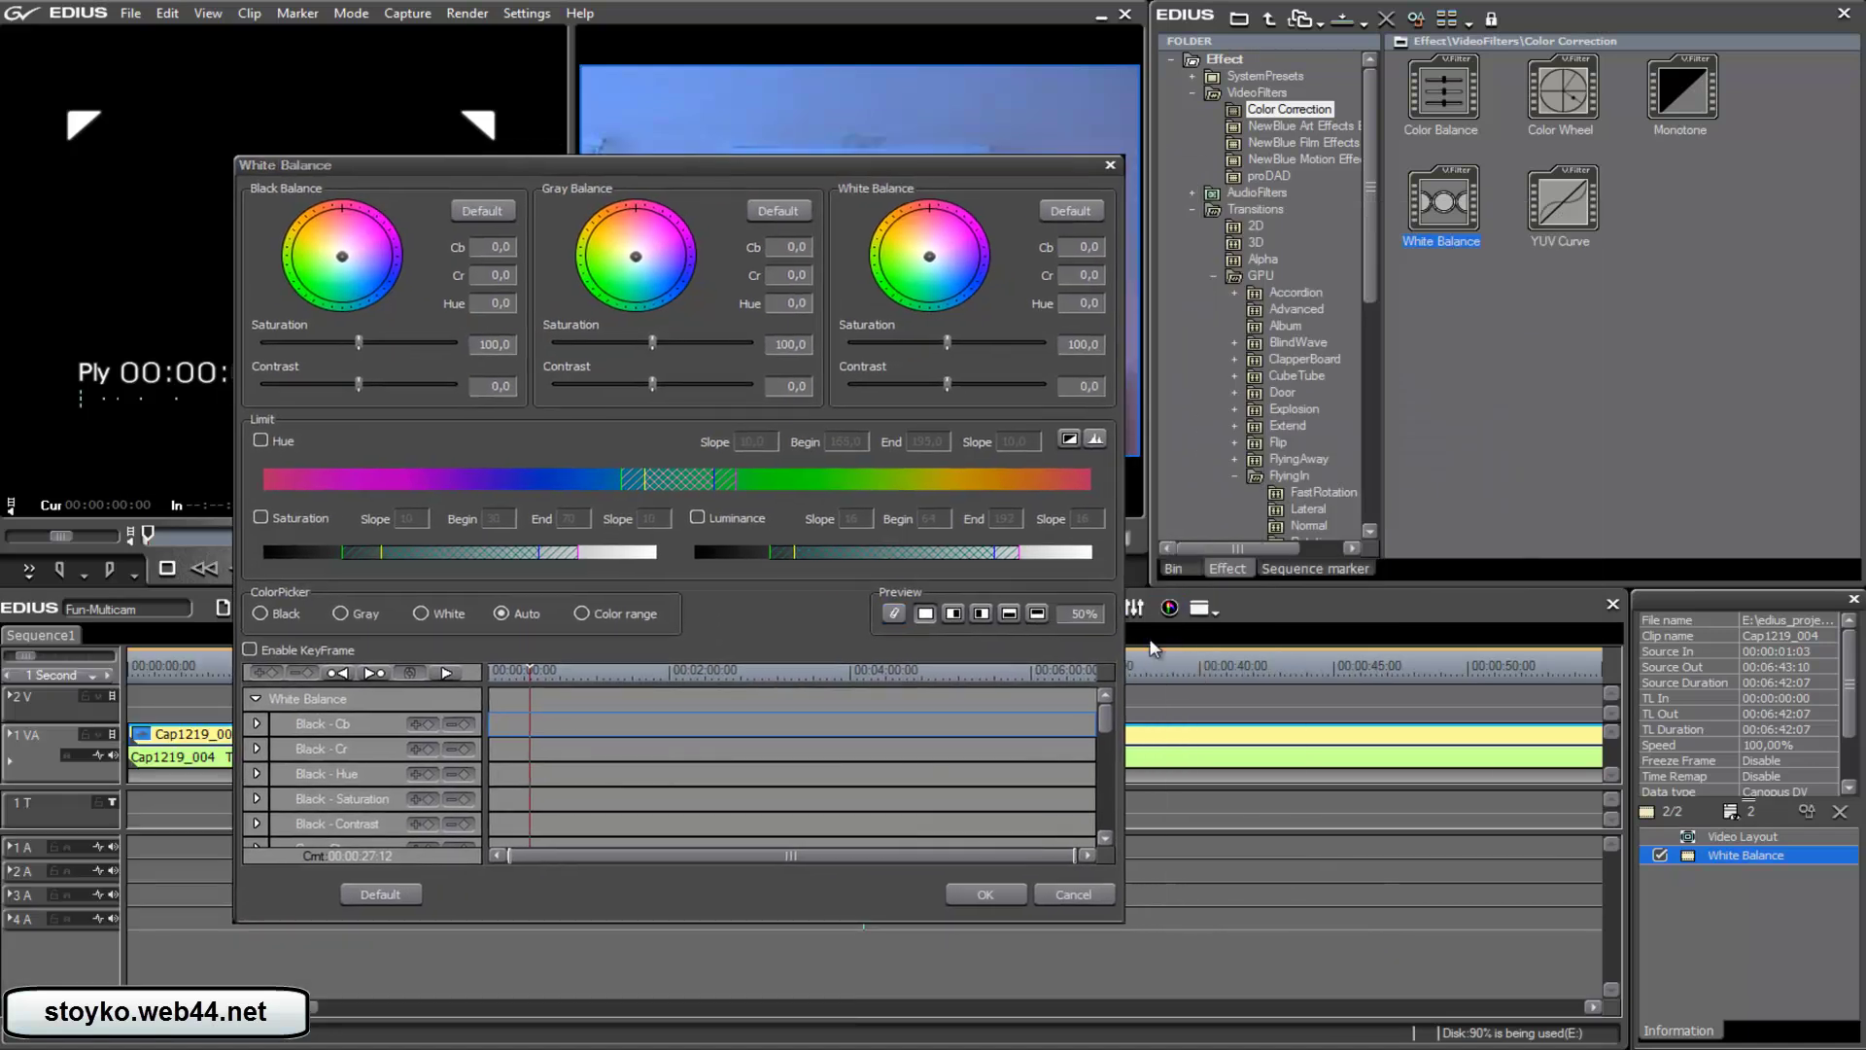
{"action": "left_click", "coordinate": [1171, 610]}
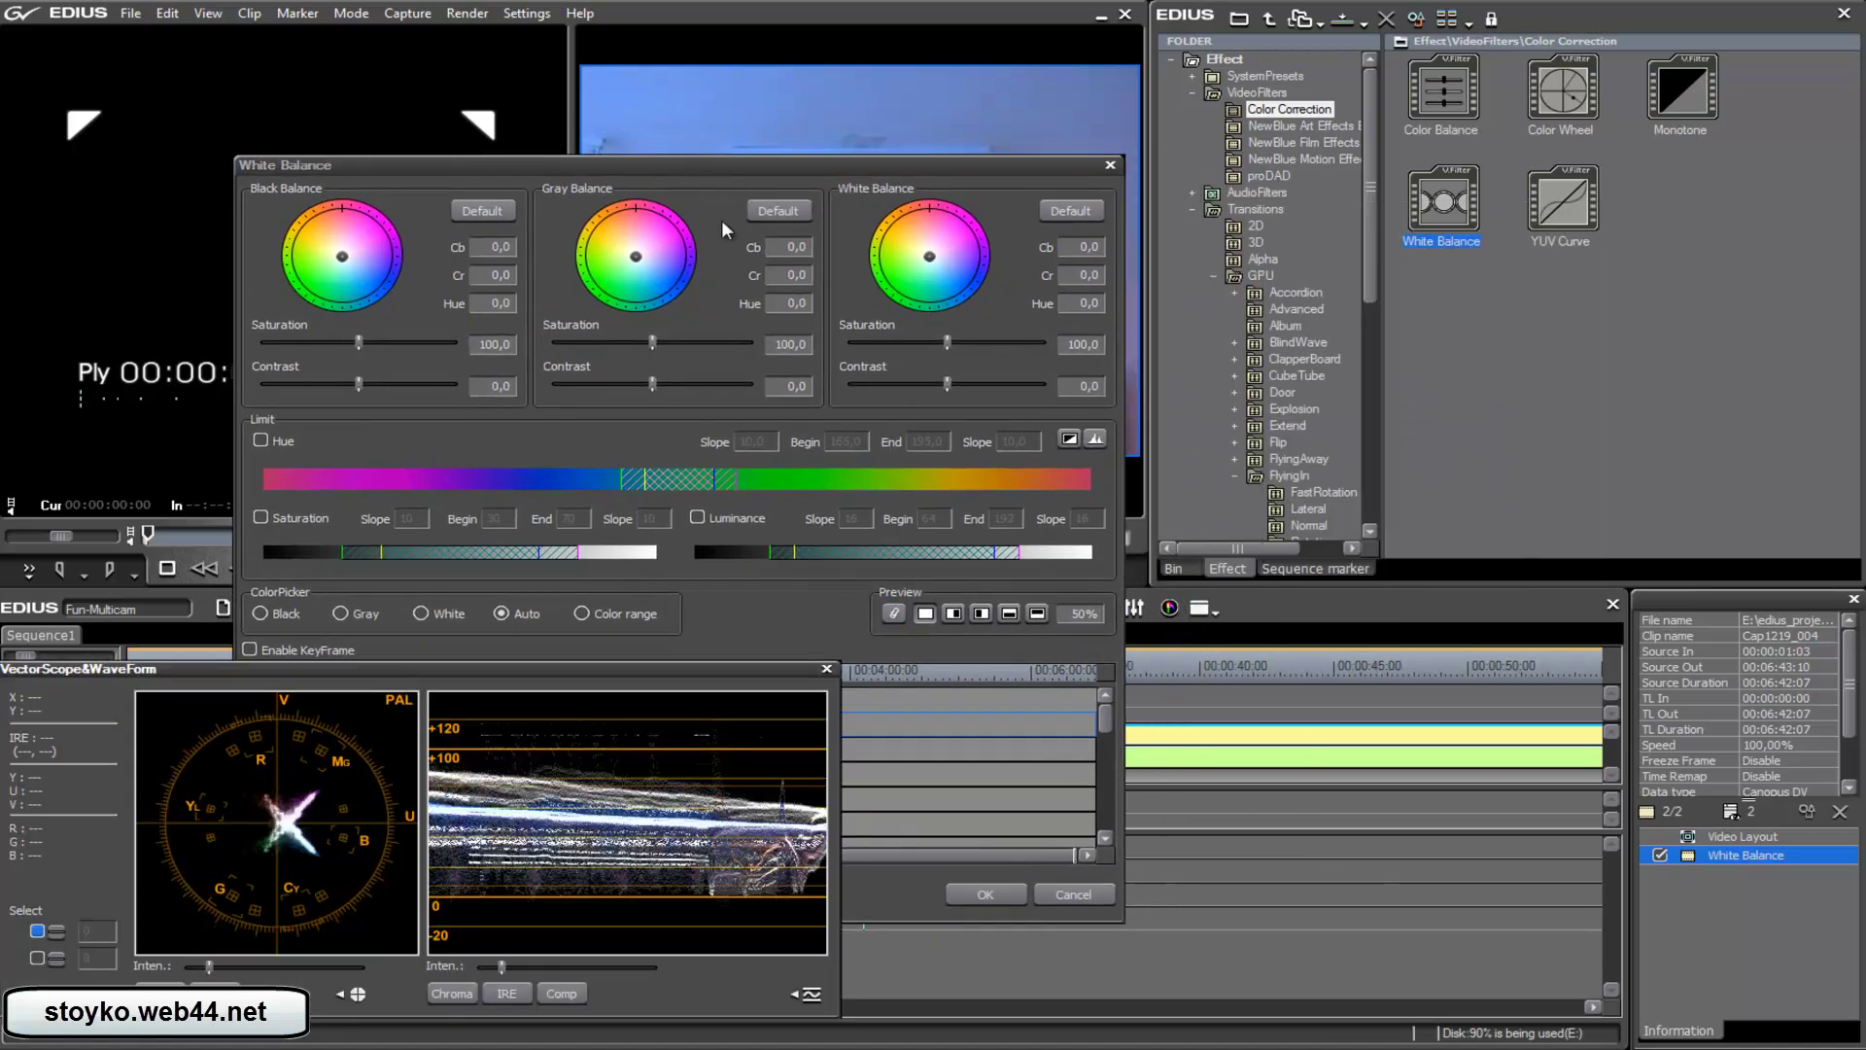
{"action": "left_click_drag", "start_coordinate": [722, 167], "coordinate": [1421, 208]}
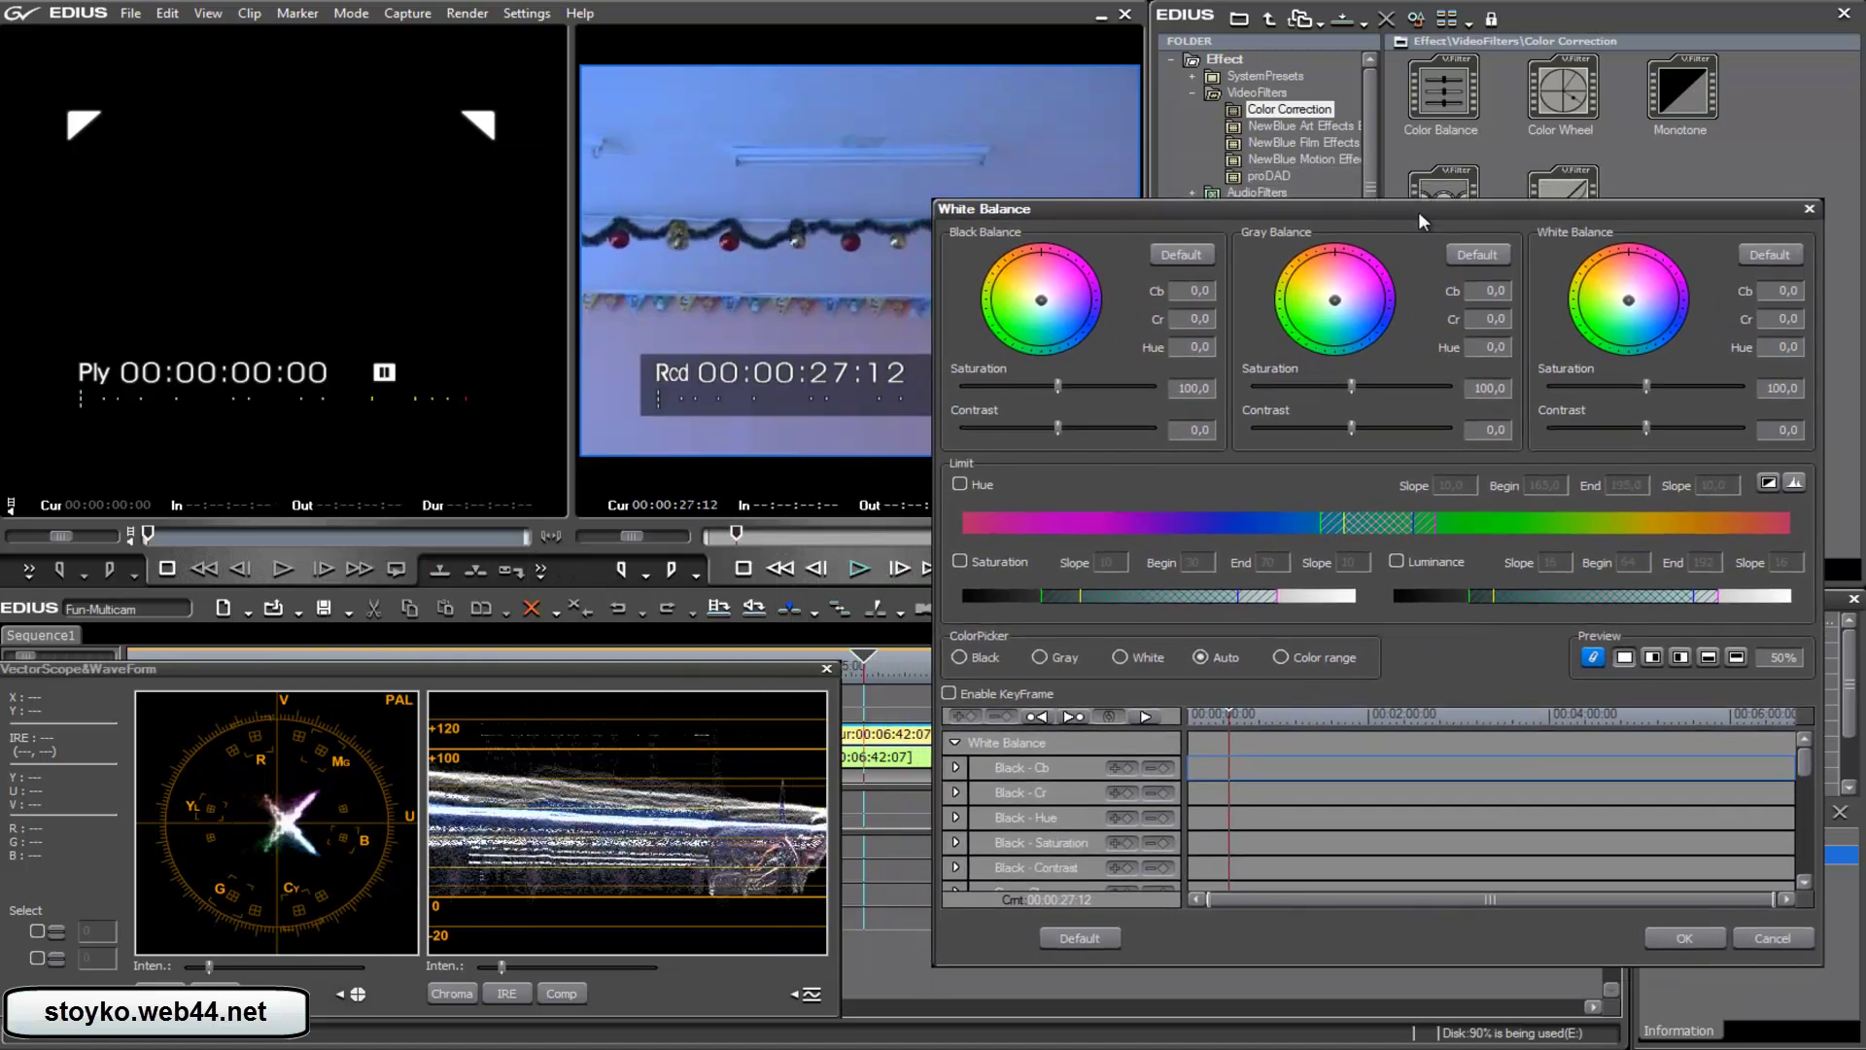
{"action": "mouse_move", "coordinate": [662, 99]}
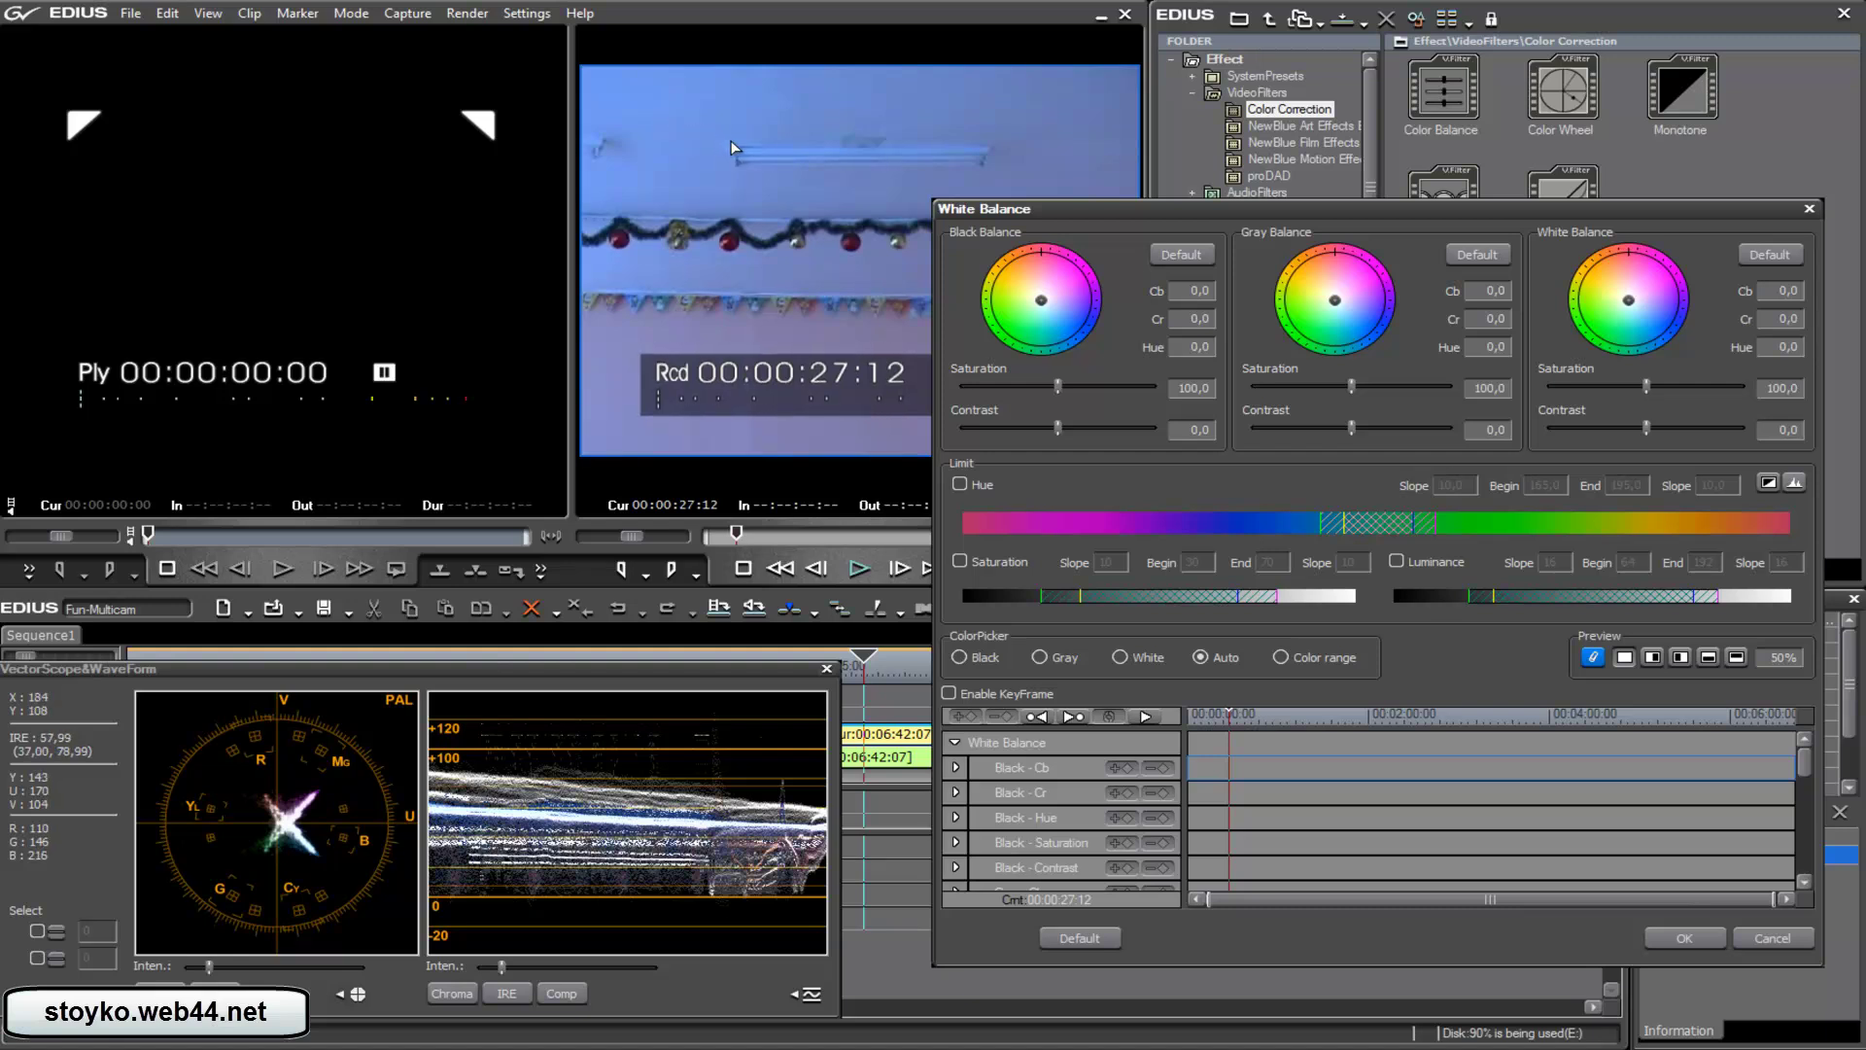
{"action": "left_click", "coordinate": [755, 149]}
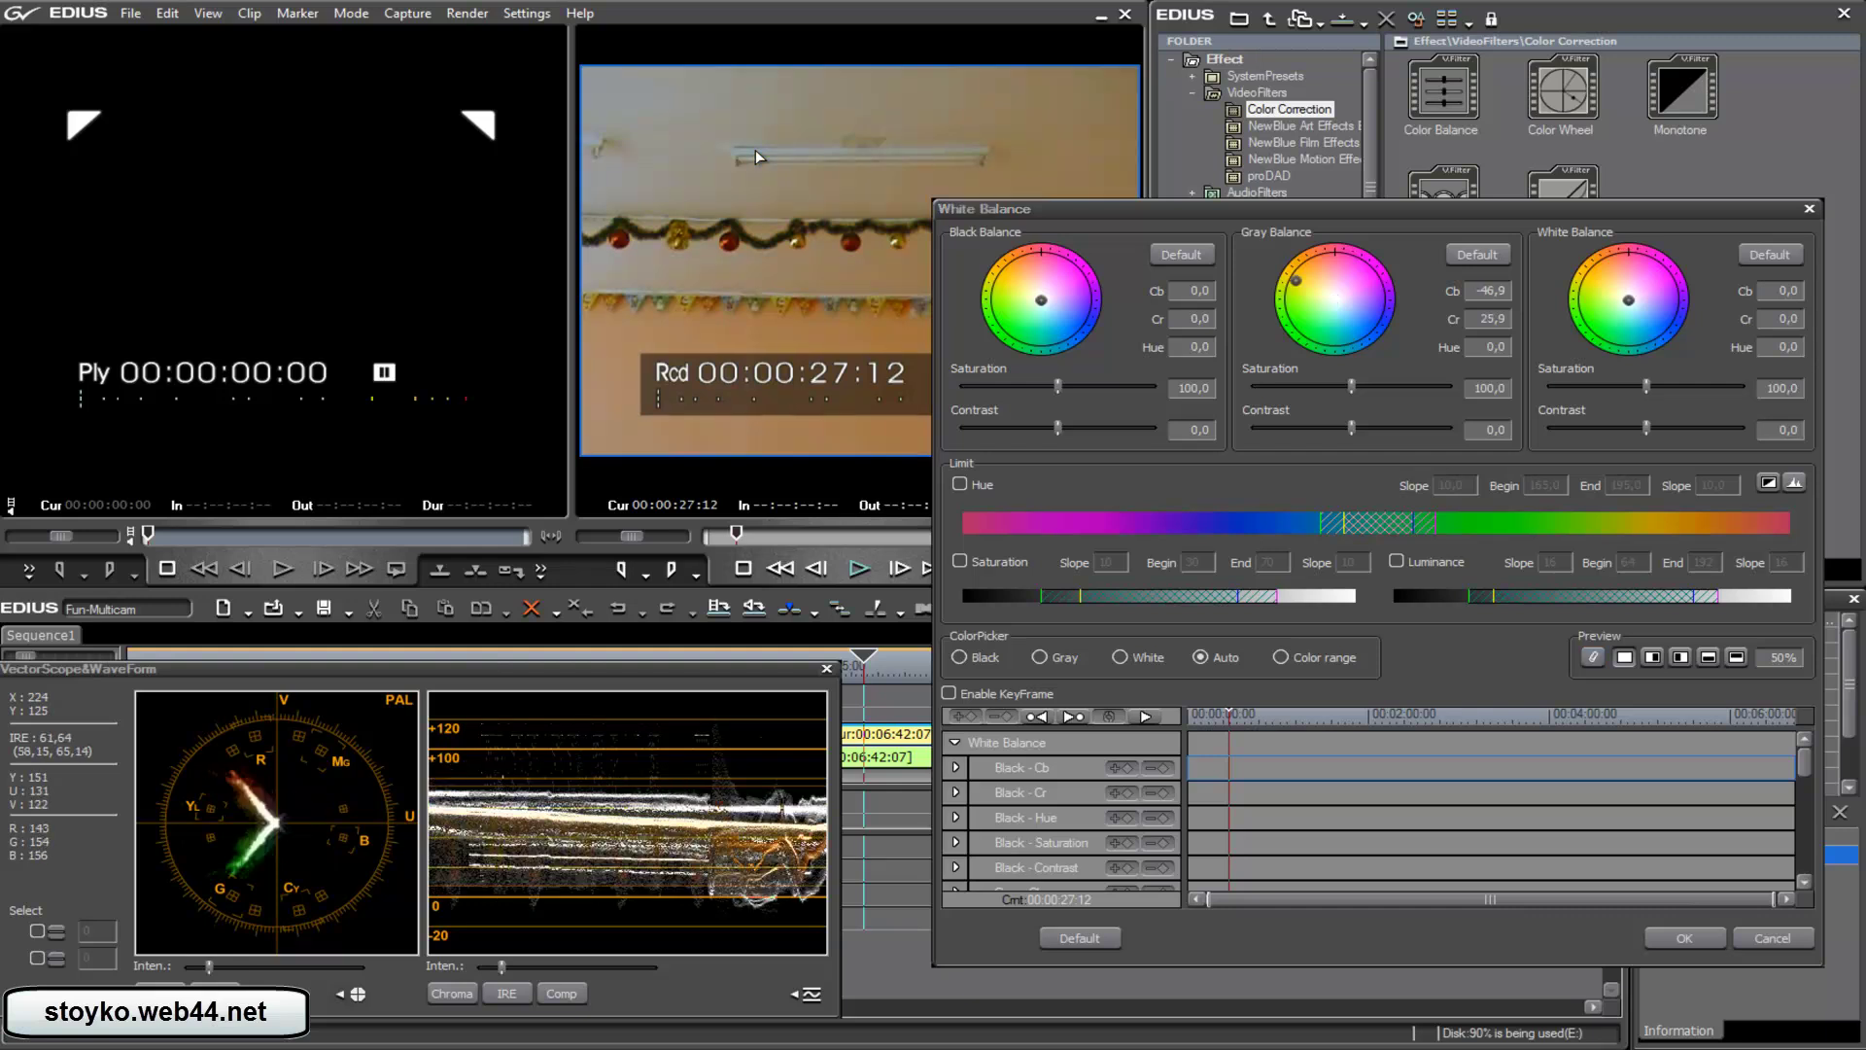
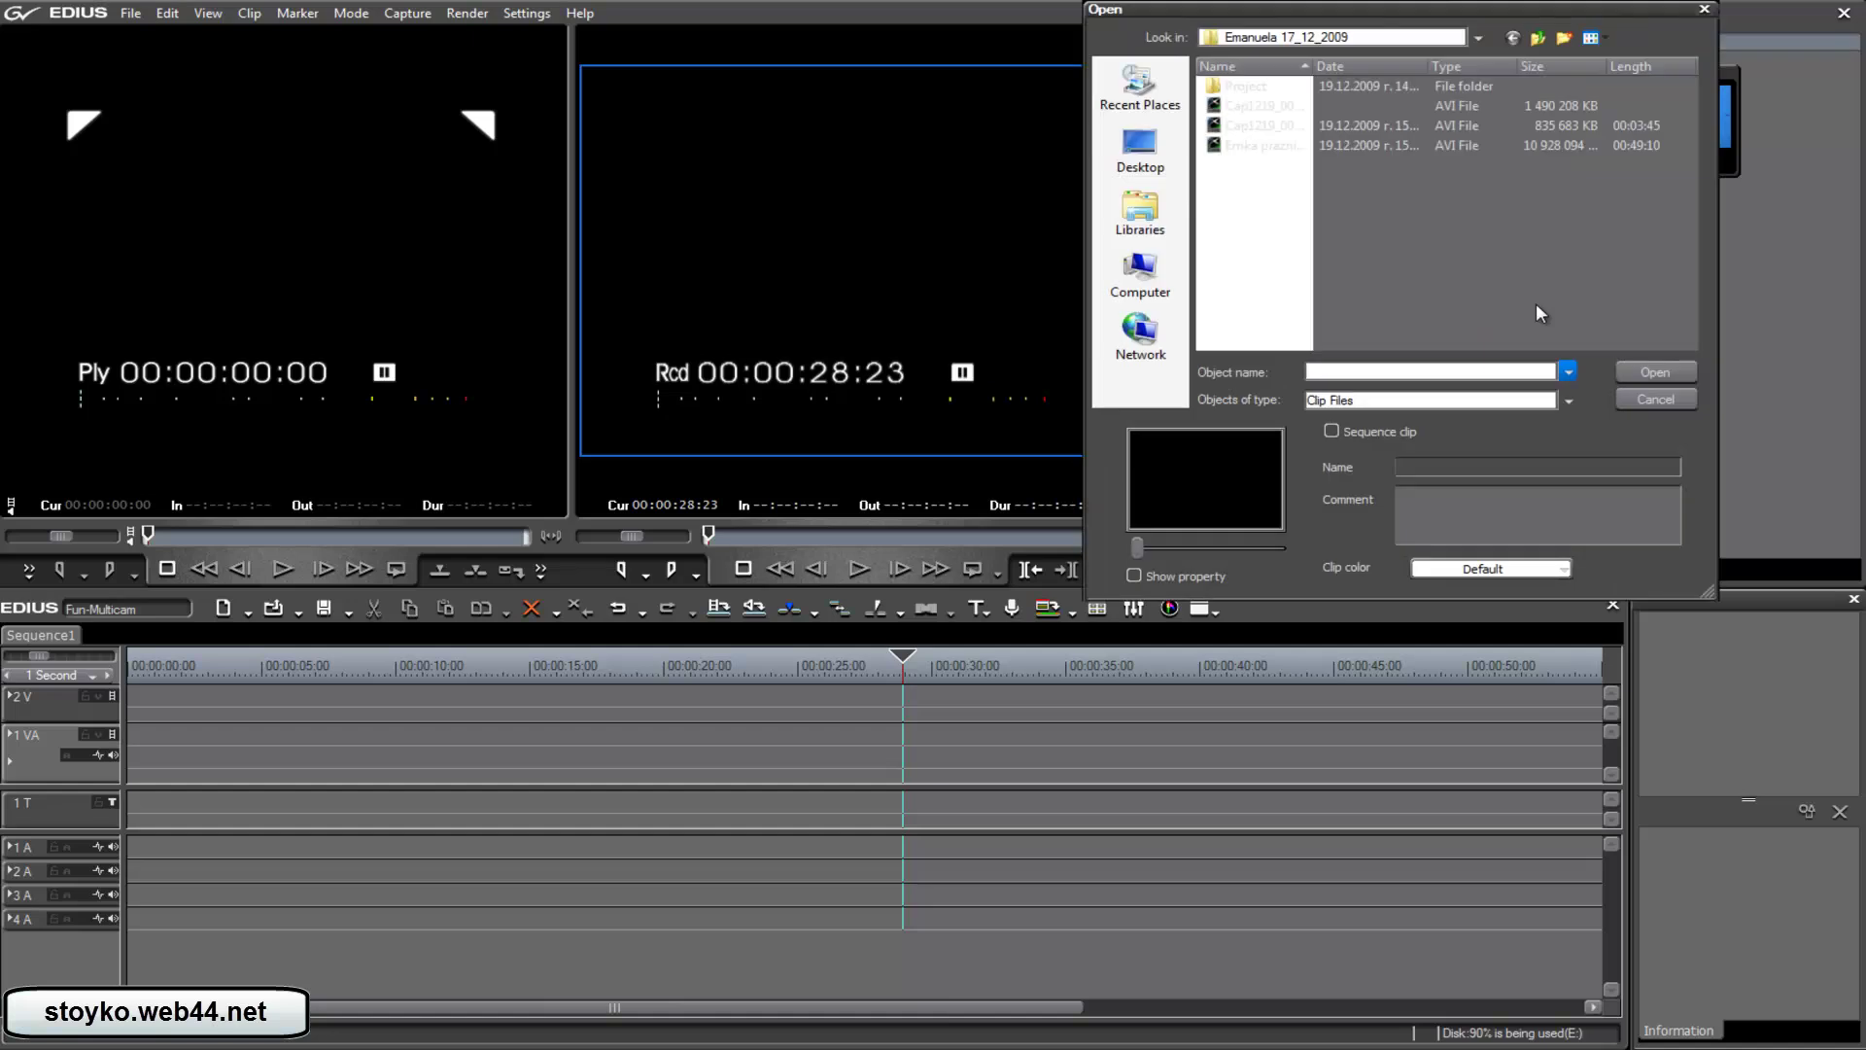
Add the Emanuelka-Mart-2008 clip from the edius_project folder to the bin
{"action": "left_click", "coordinate": [1537, 37]}
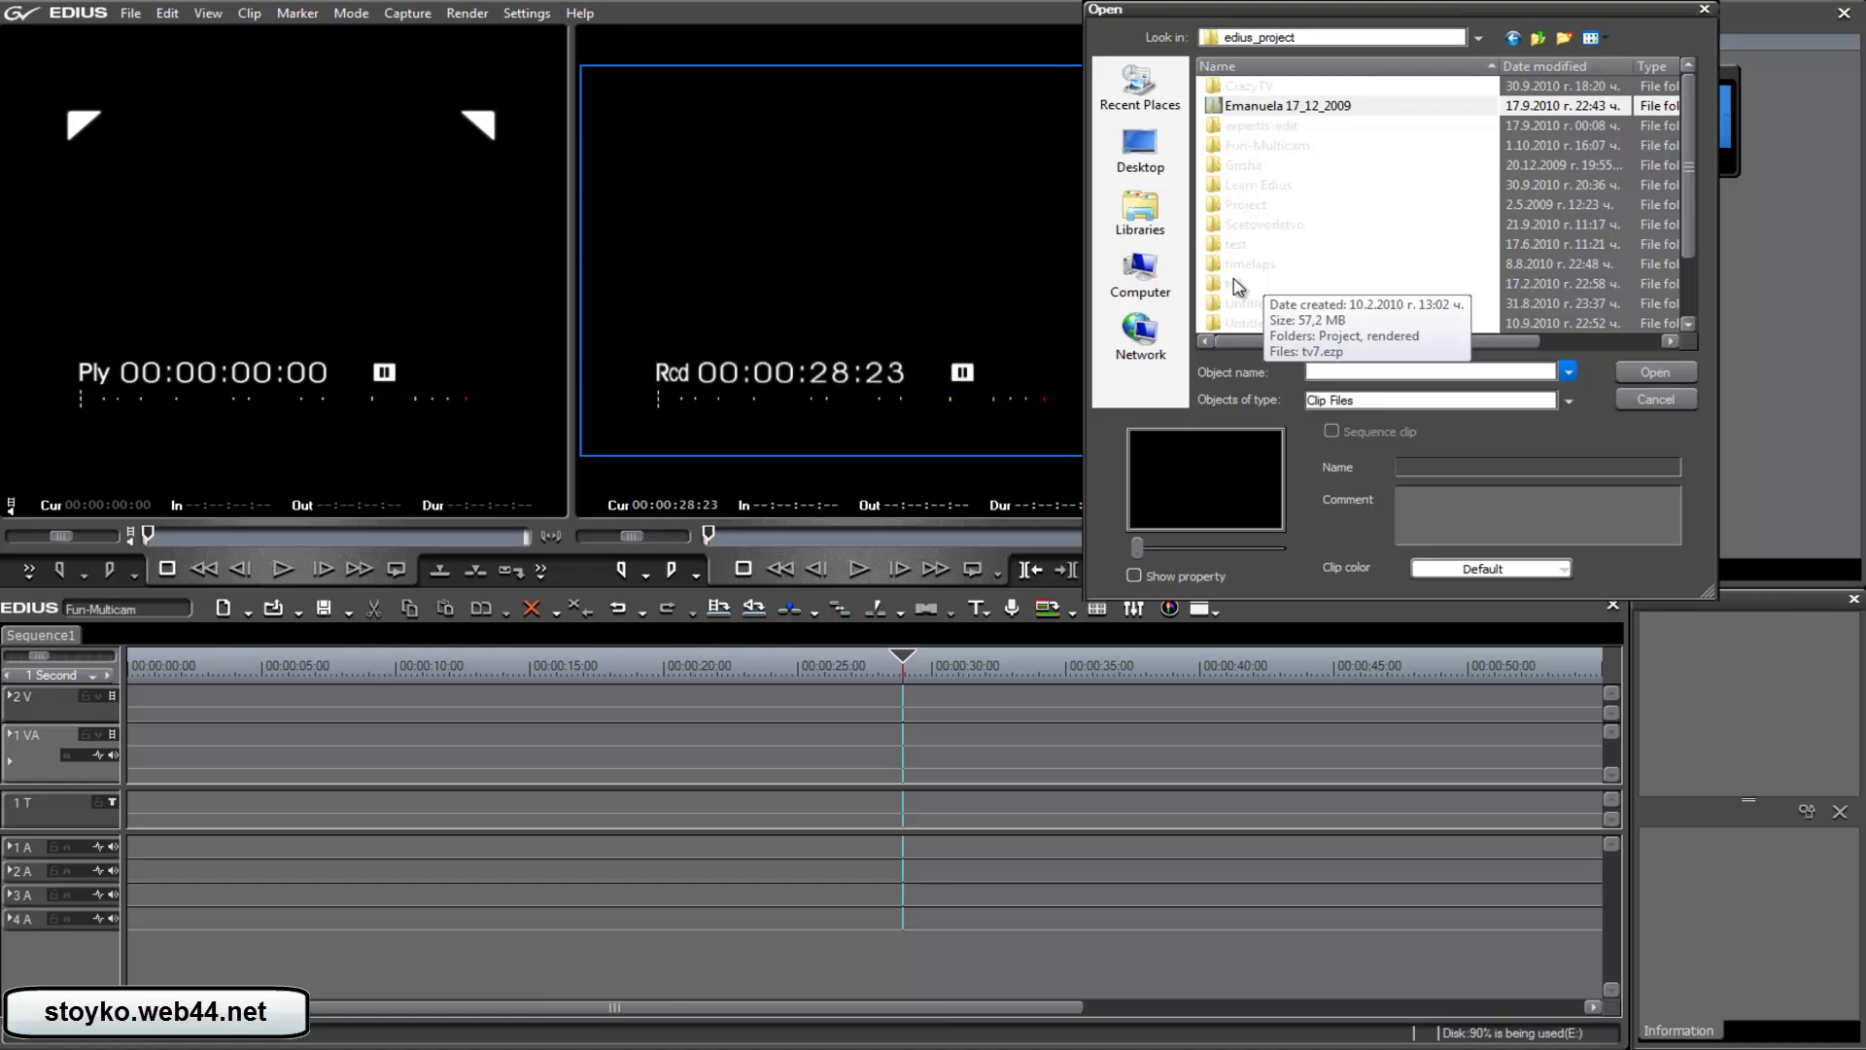
{"action": "left_click_drag", "start_coordinate": [1688, 122], "coordinate": [1688, 198]}
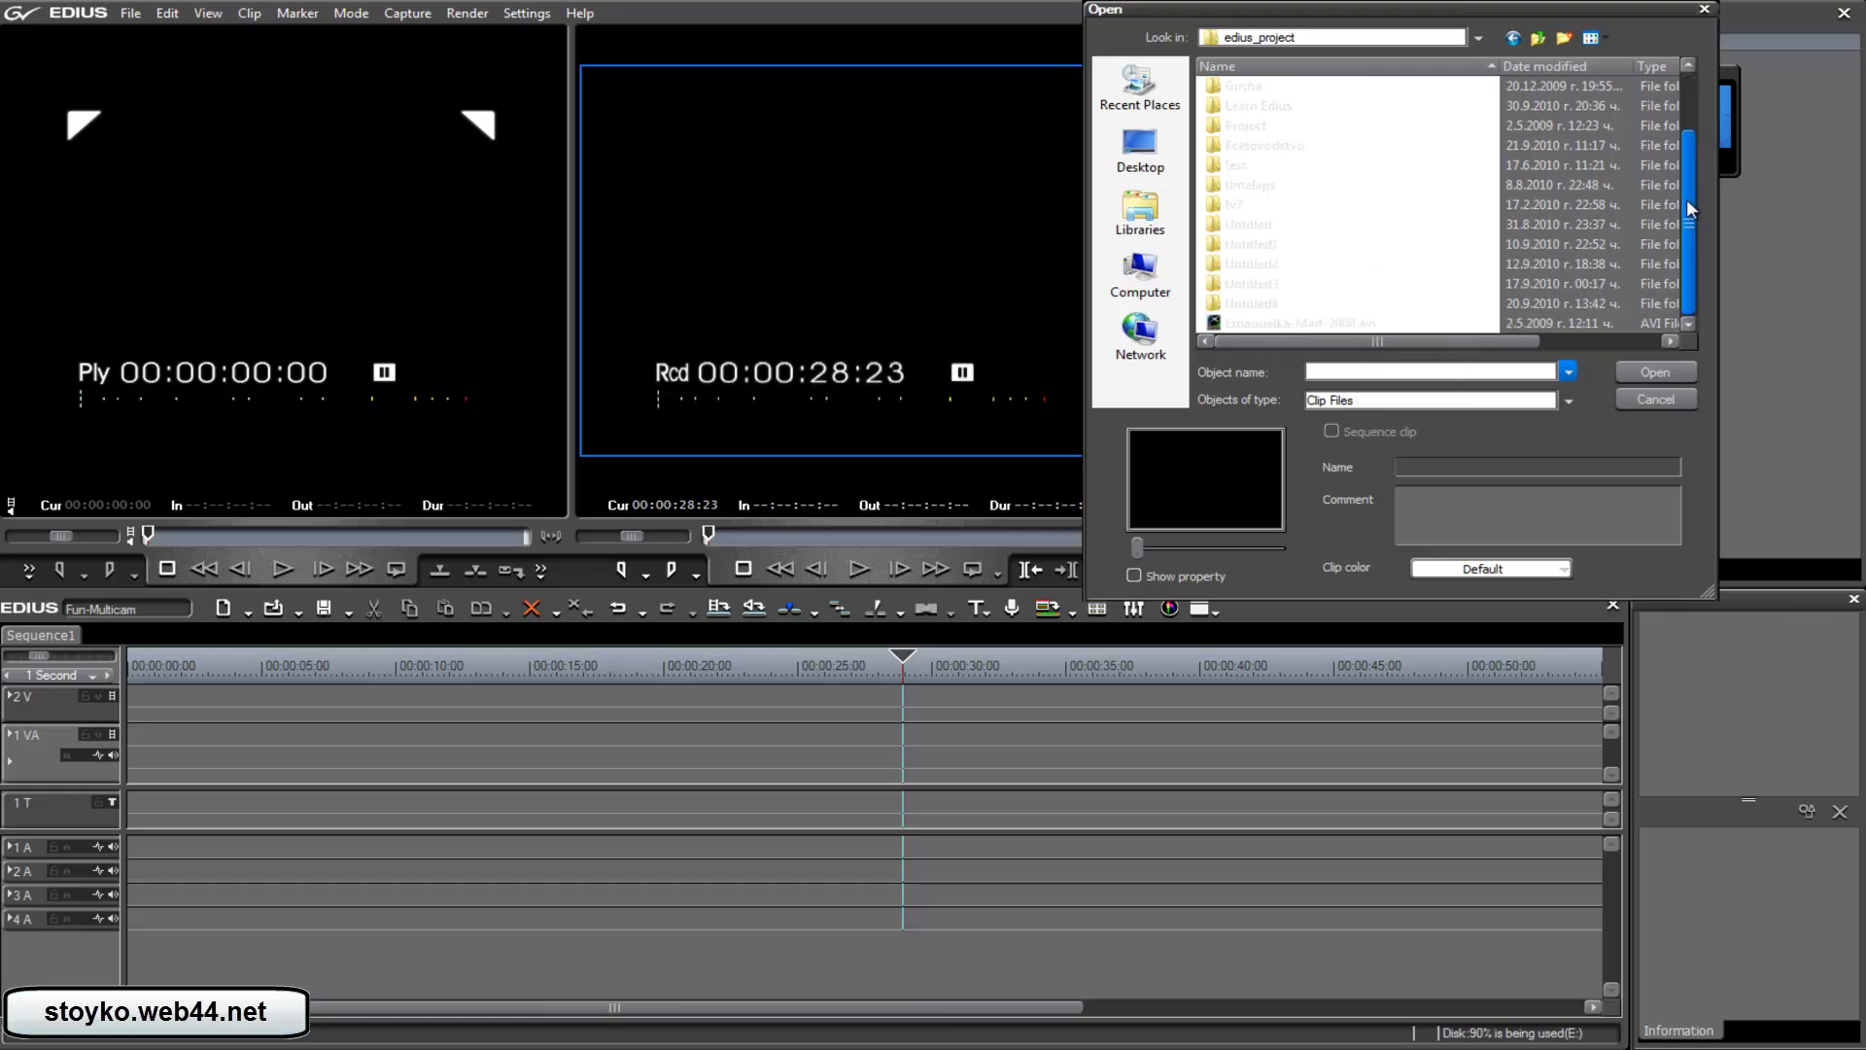
{"action": "double_click", "coordinate": [1364, 322]}
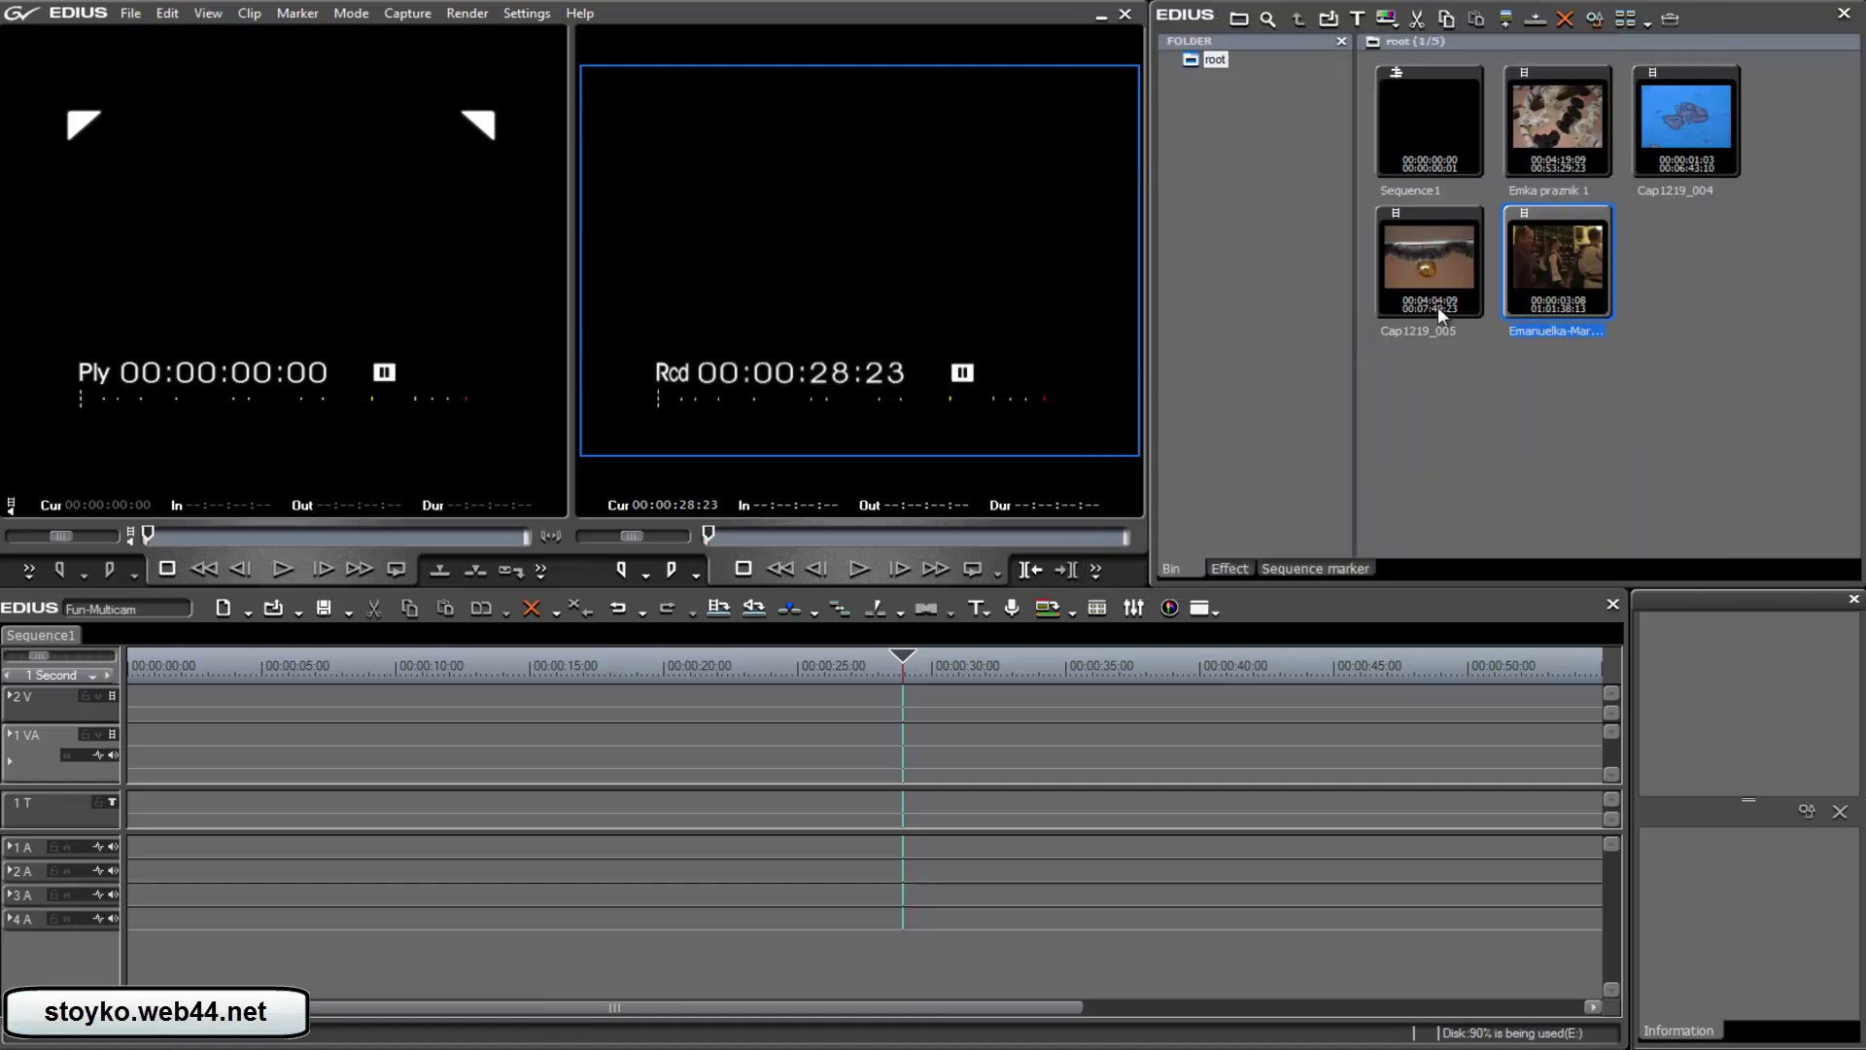
Browse the edius_project subfolders, including Untitled and tv7, for another clip to import, and leave the file selection without adding one
{"action": "double_click", "coordinate": [1484, 411]}
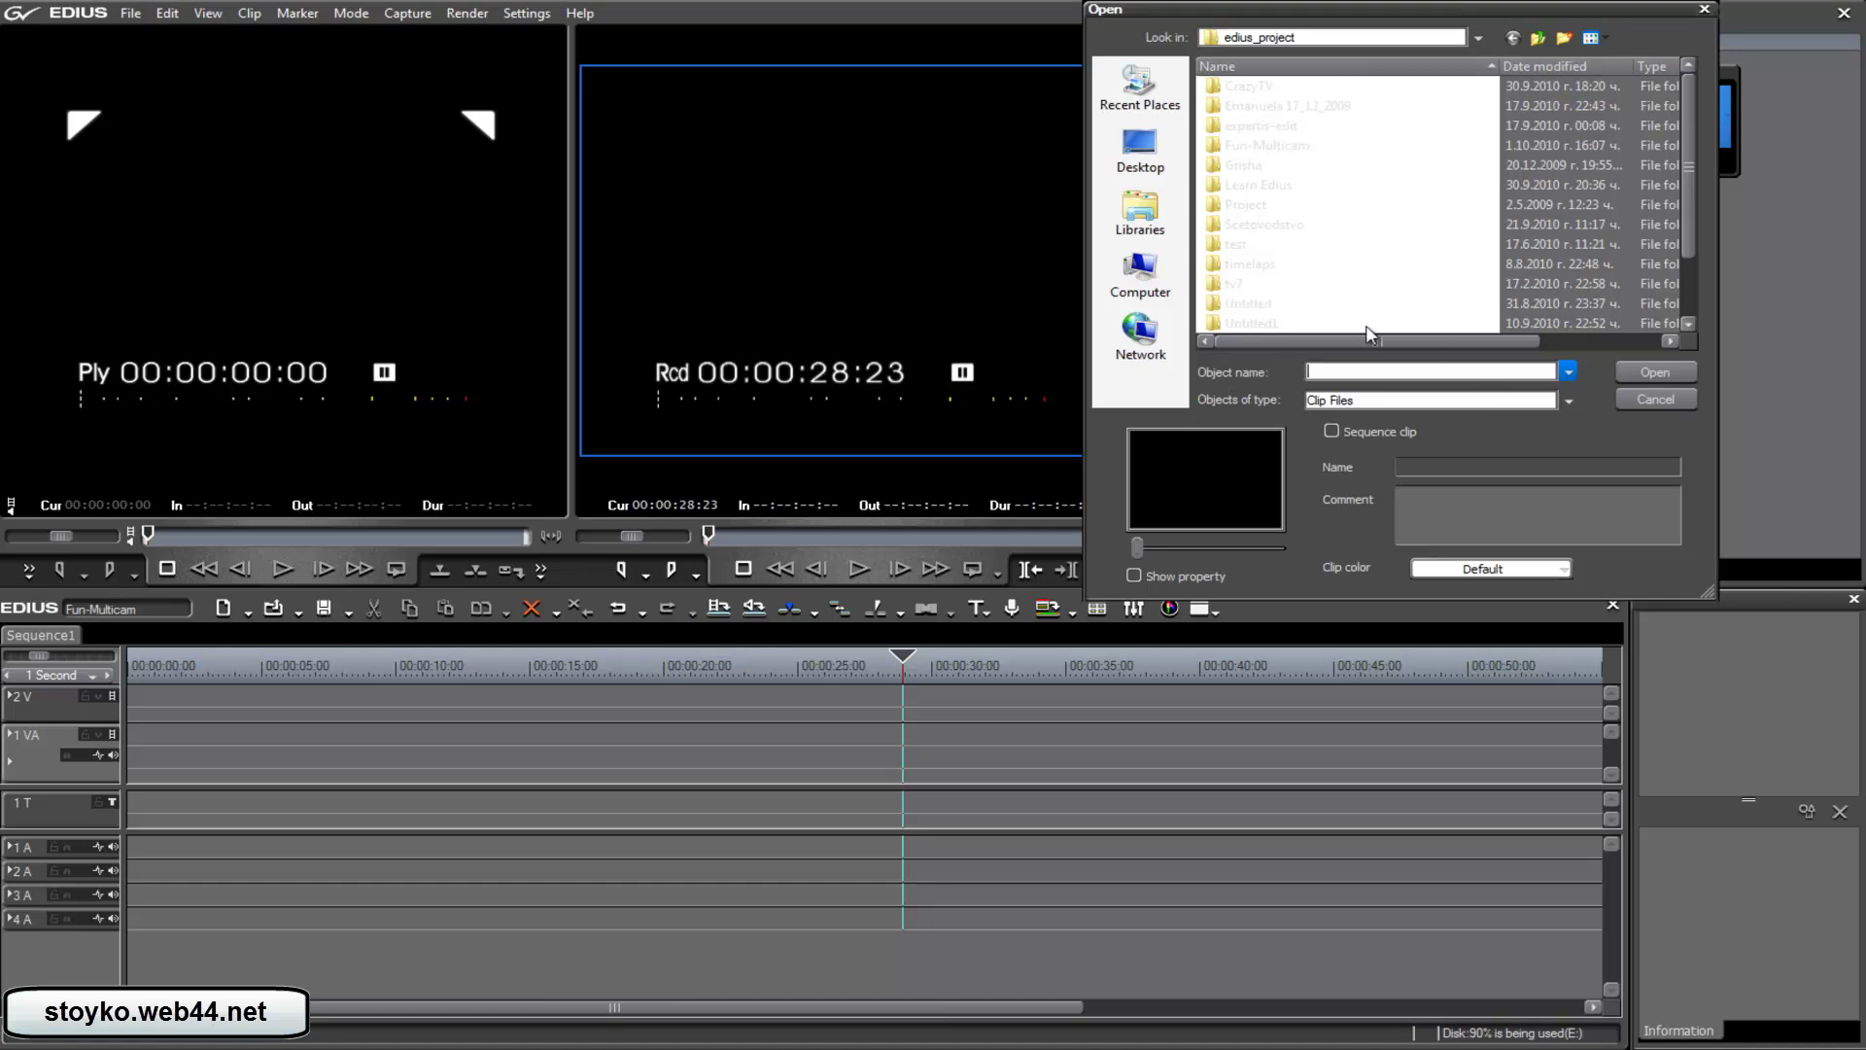
{"action": "left_click", "coordinate": [1268, 303]}
{"action": "double_click", "coordinate": [1269, 307]}
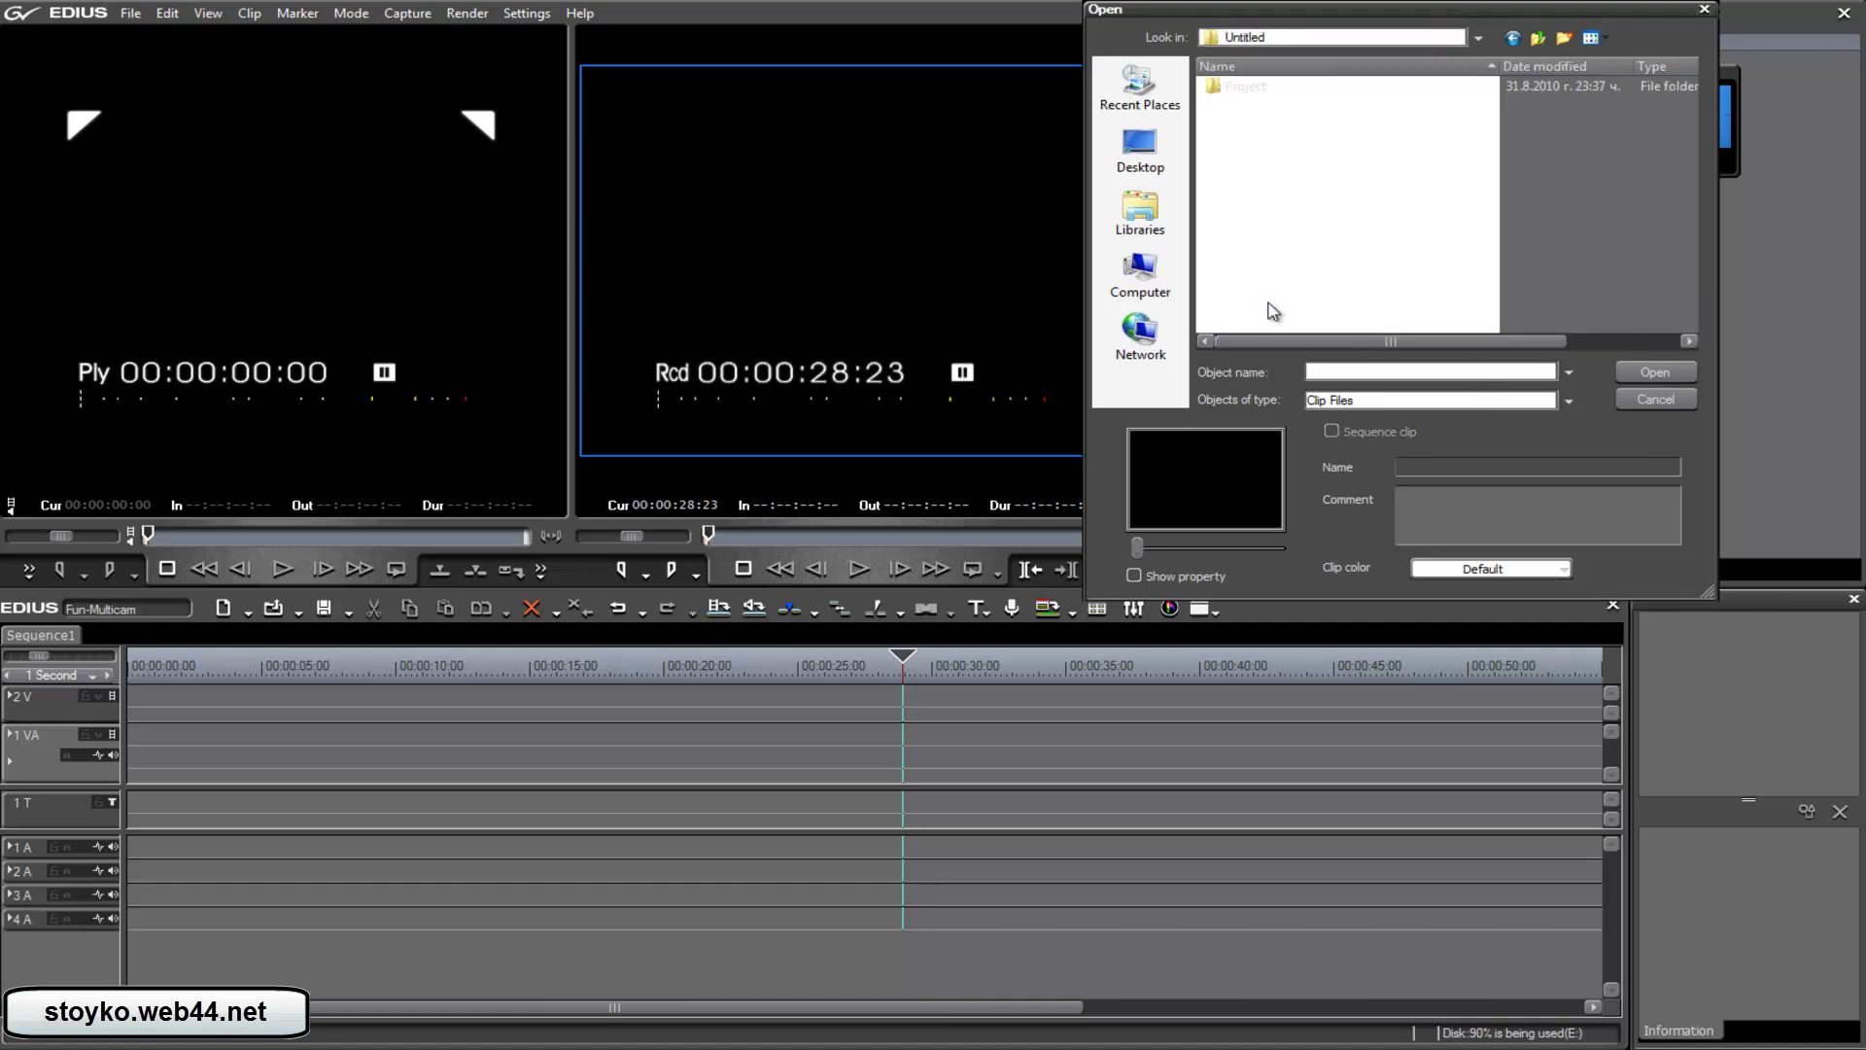
{"action": "left_click", "coordinate": [1541, 38]}
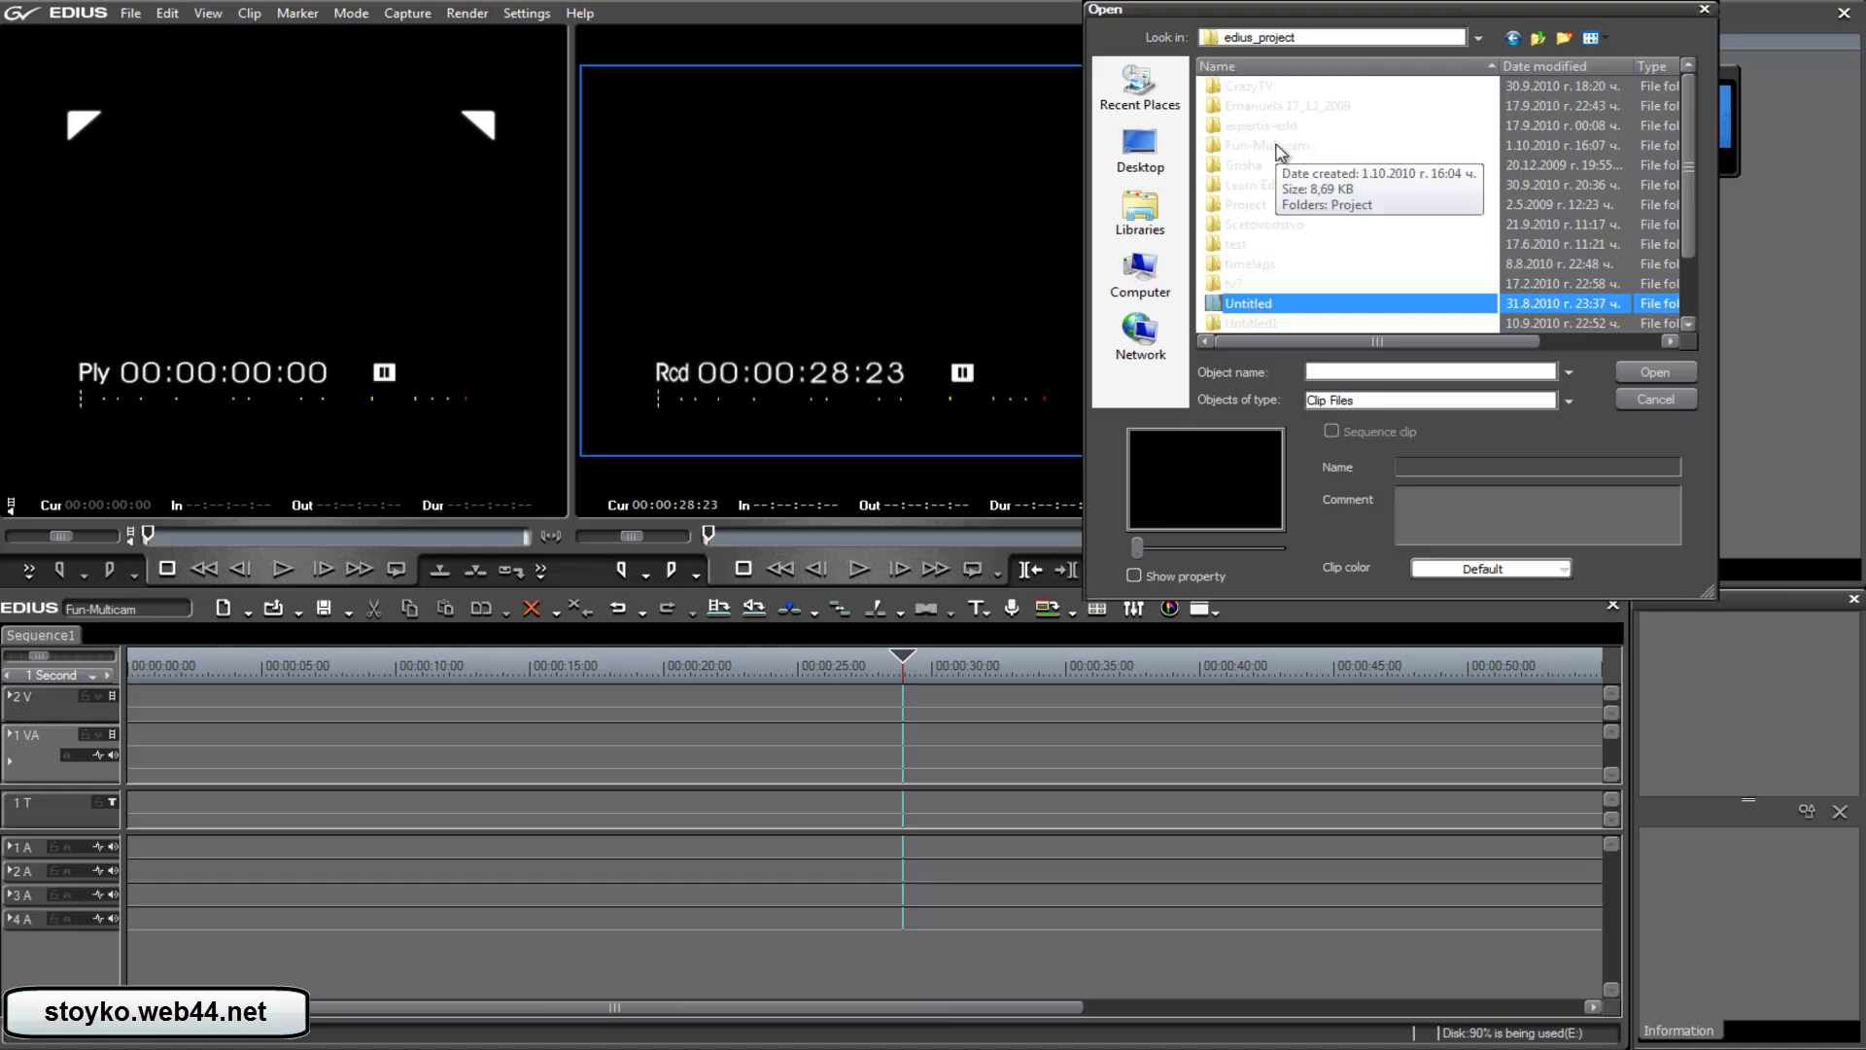
{"action": "left_click", "coordinate": [1278, 148]}
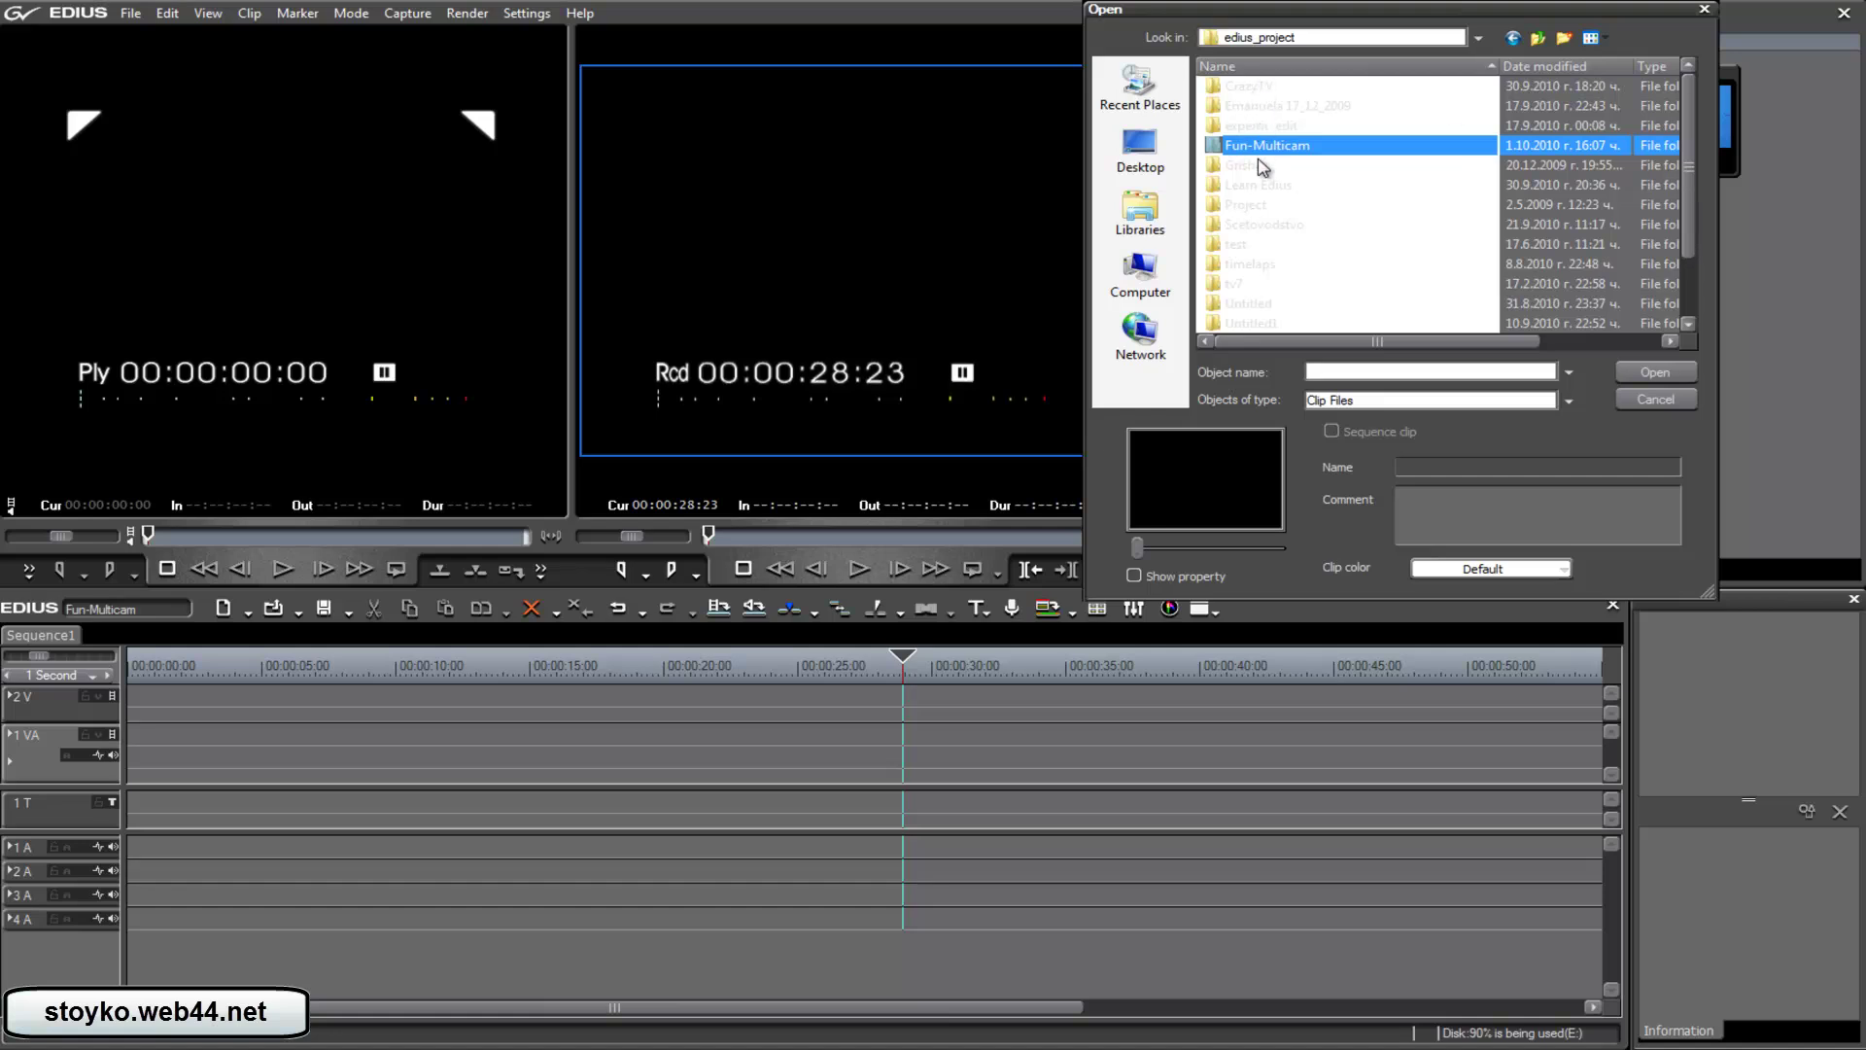
{"action": "left_click", "coordinate": [1259, 186]}
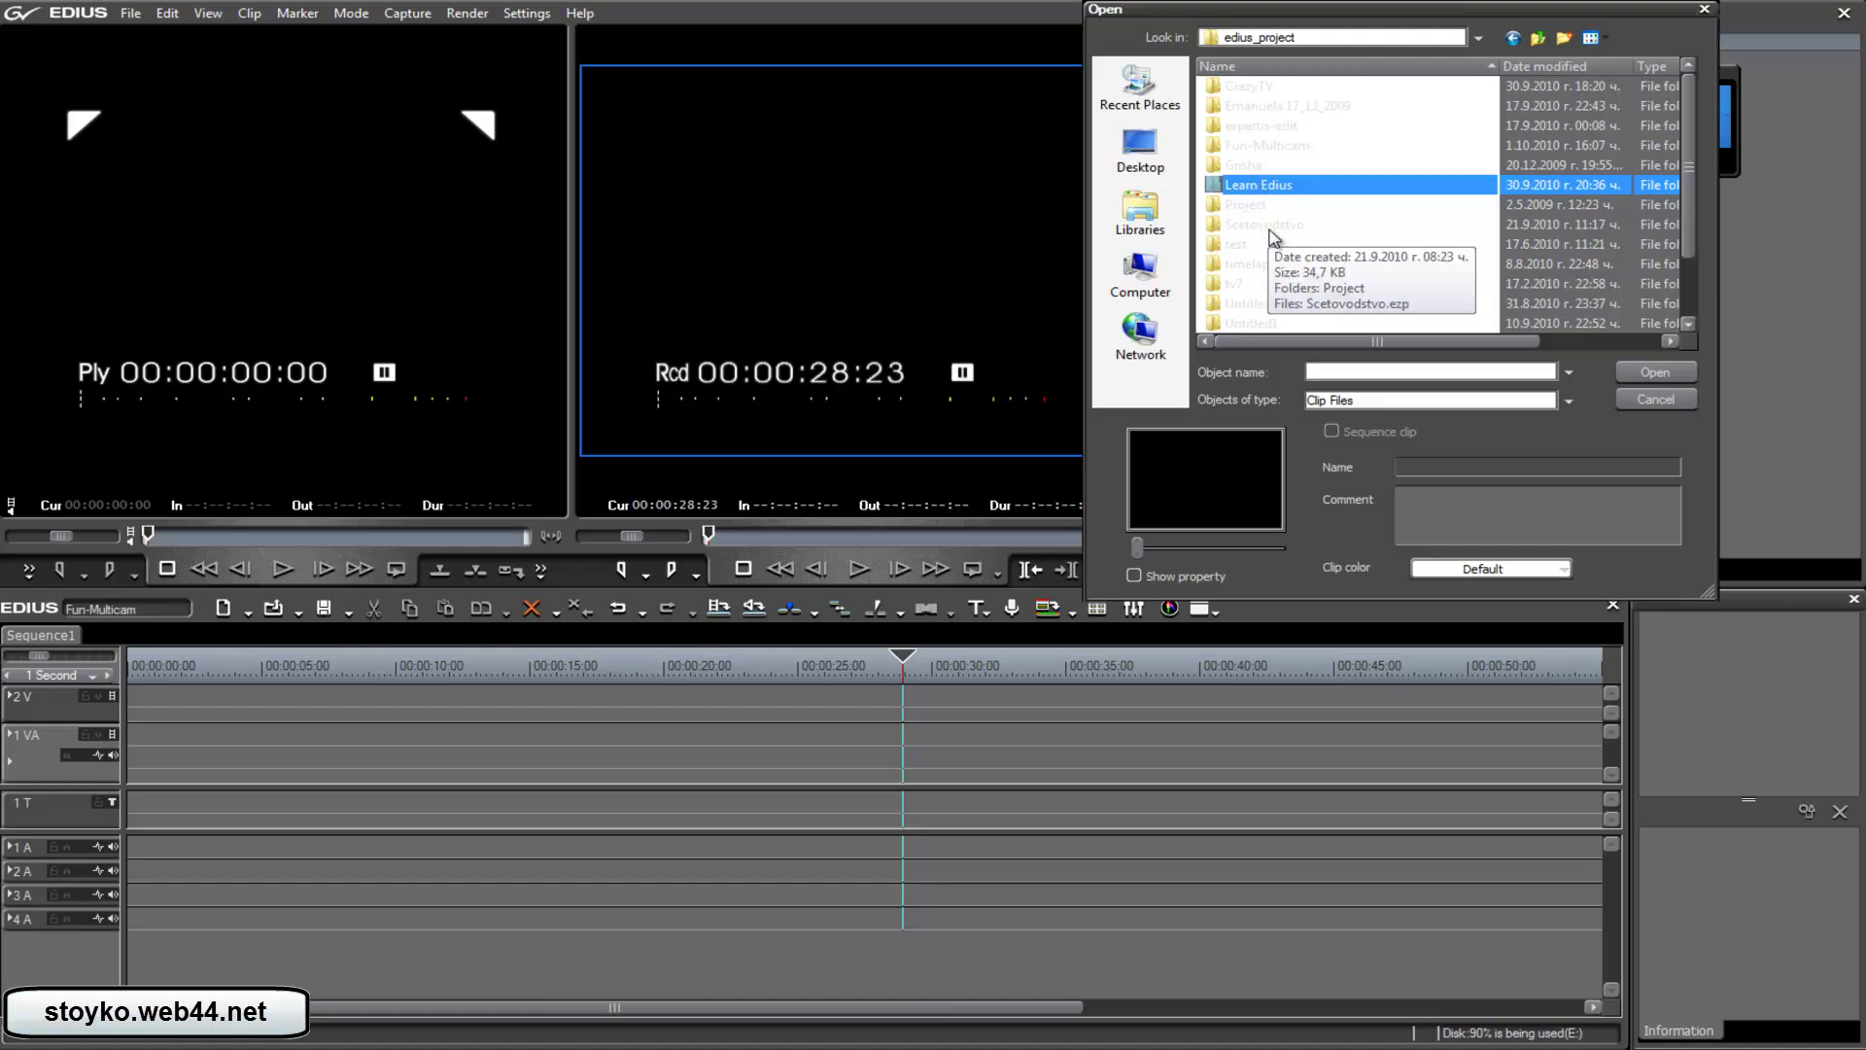
{"action": "left_click", "coordinate": [1239, 246]}
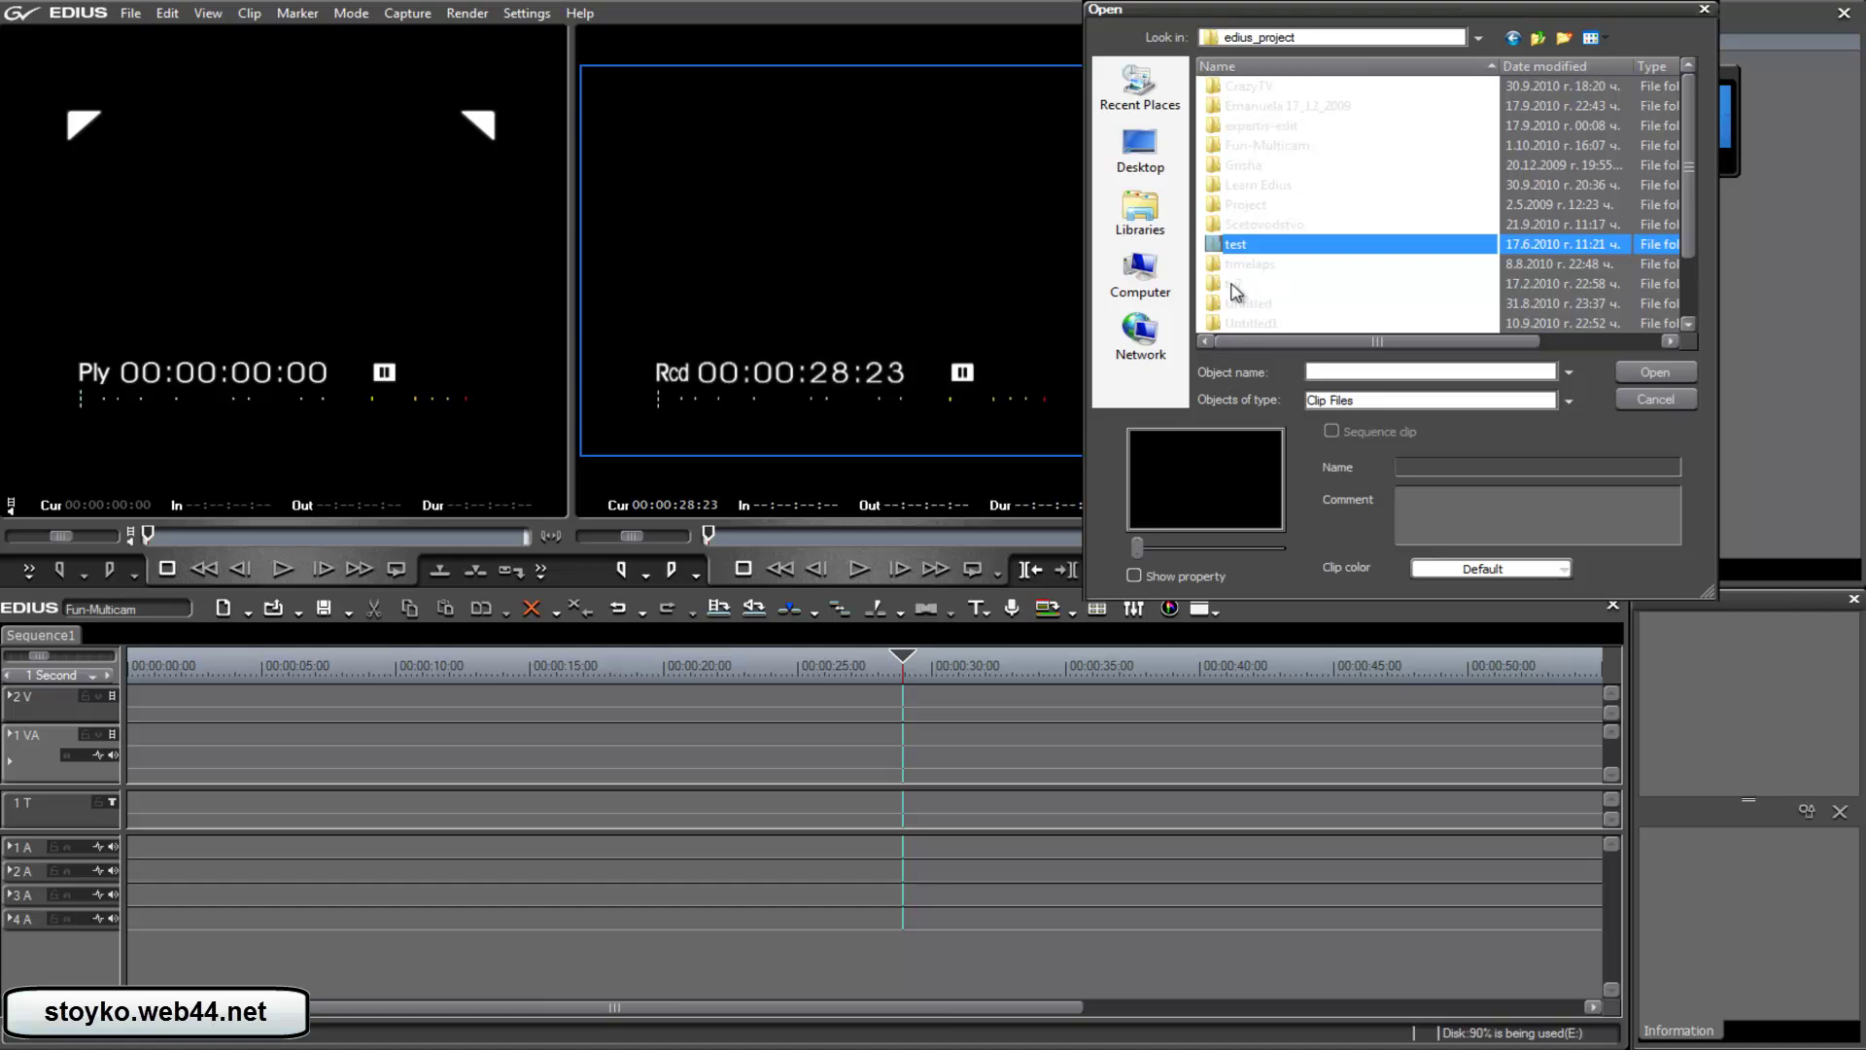
{"action": "double_click", "coordinate": [1233, 284]}
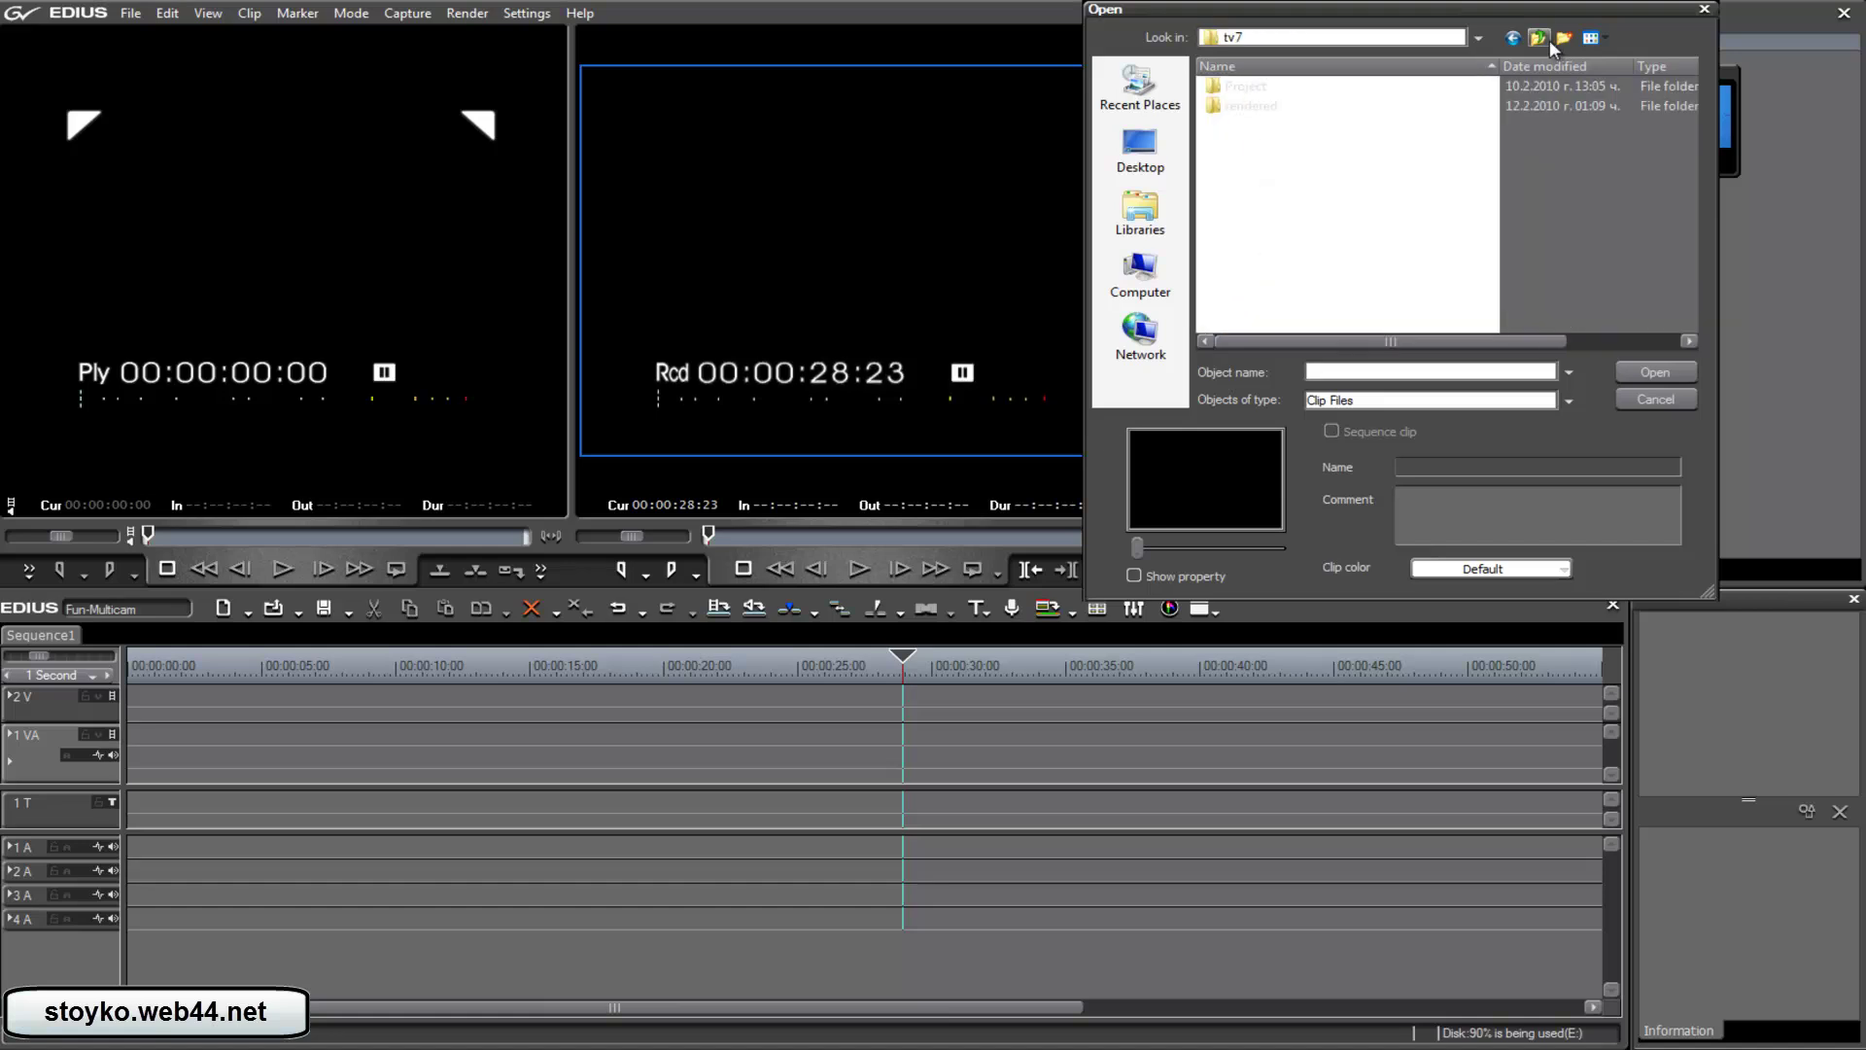
{"action": "left_click", "coordinate": [1550, 39]}
{"action": "left_click", "coordinate": [1655, 372]}
{"action": "left_click", "coordinate": [1658, 401]}
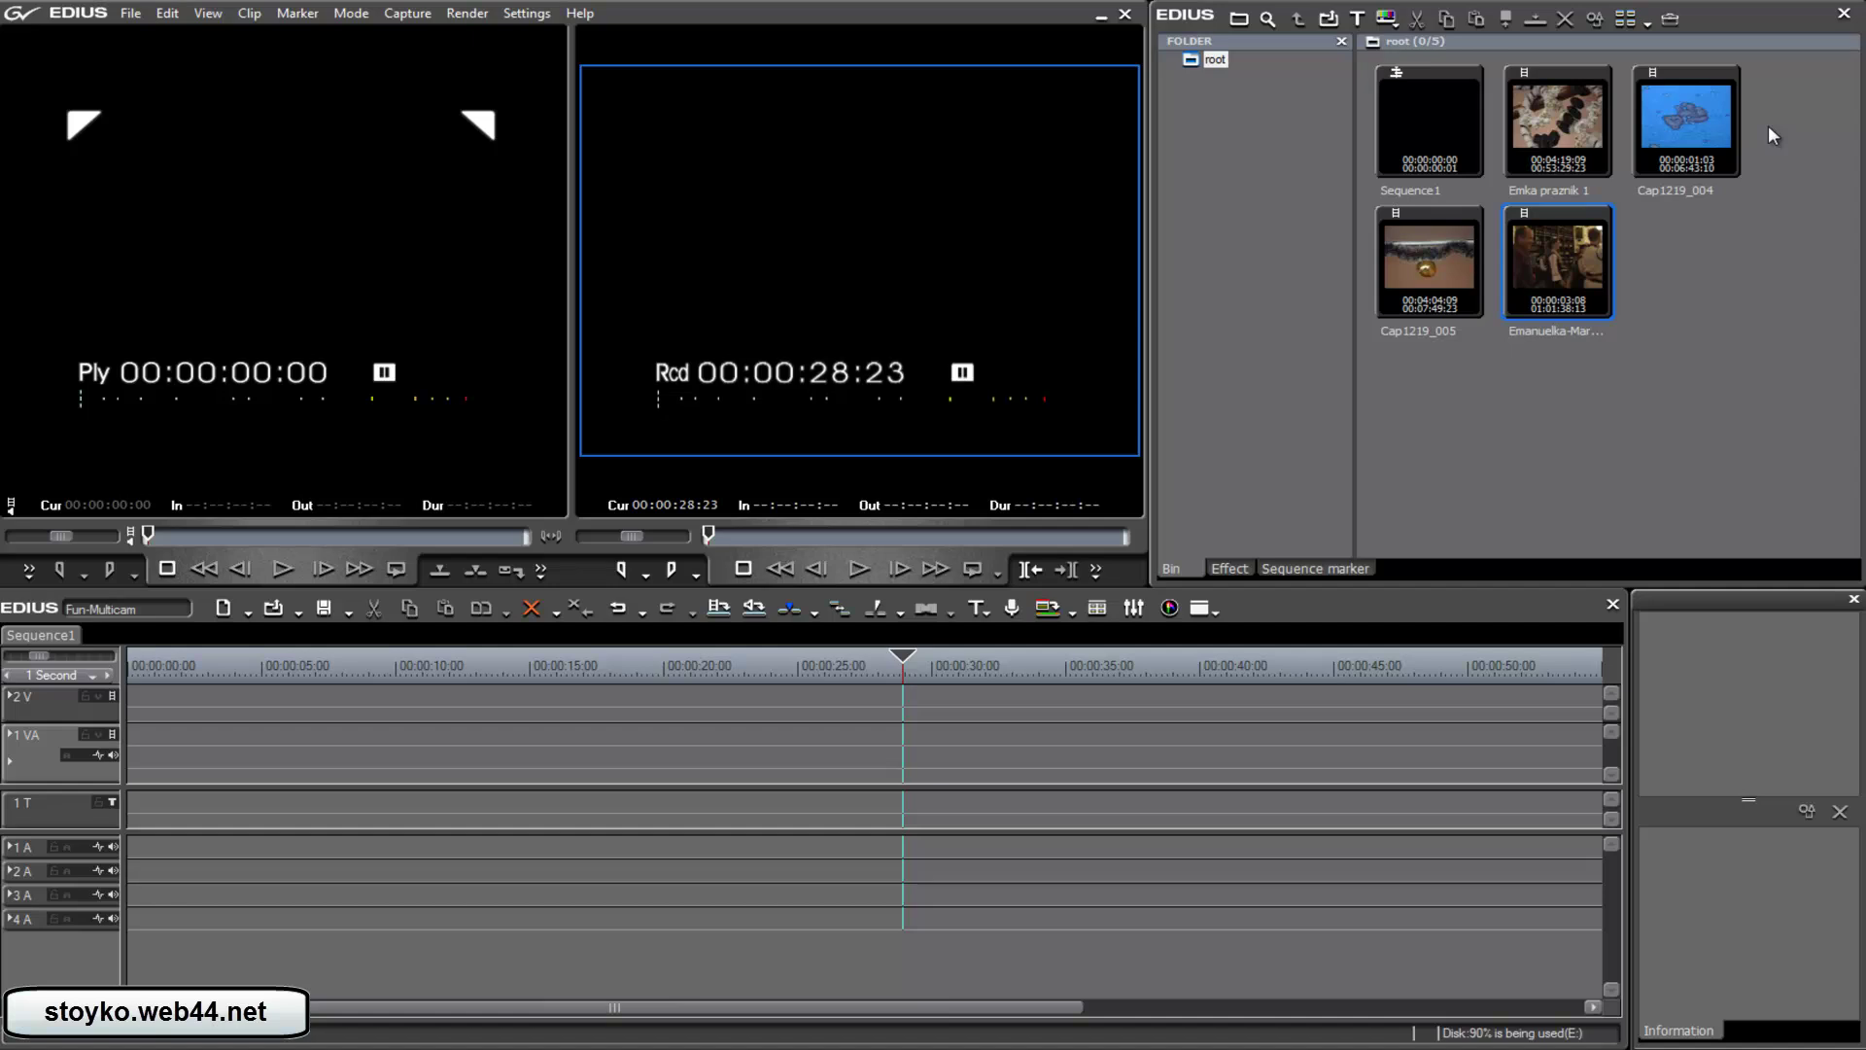
Add two V tracks in front of track 2 V
{"action": "right_click", "coordinate": [48, 704]}
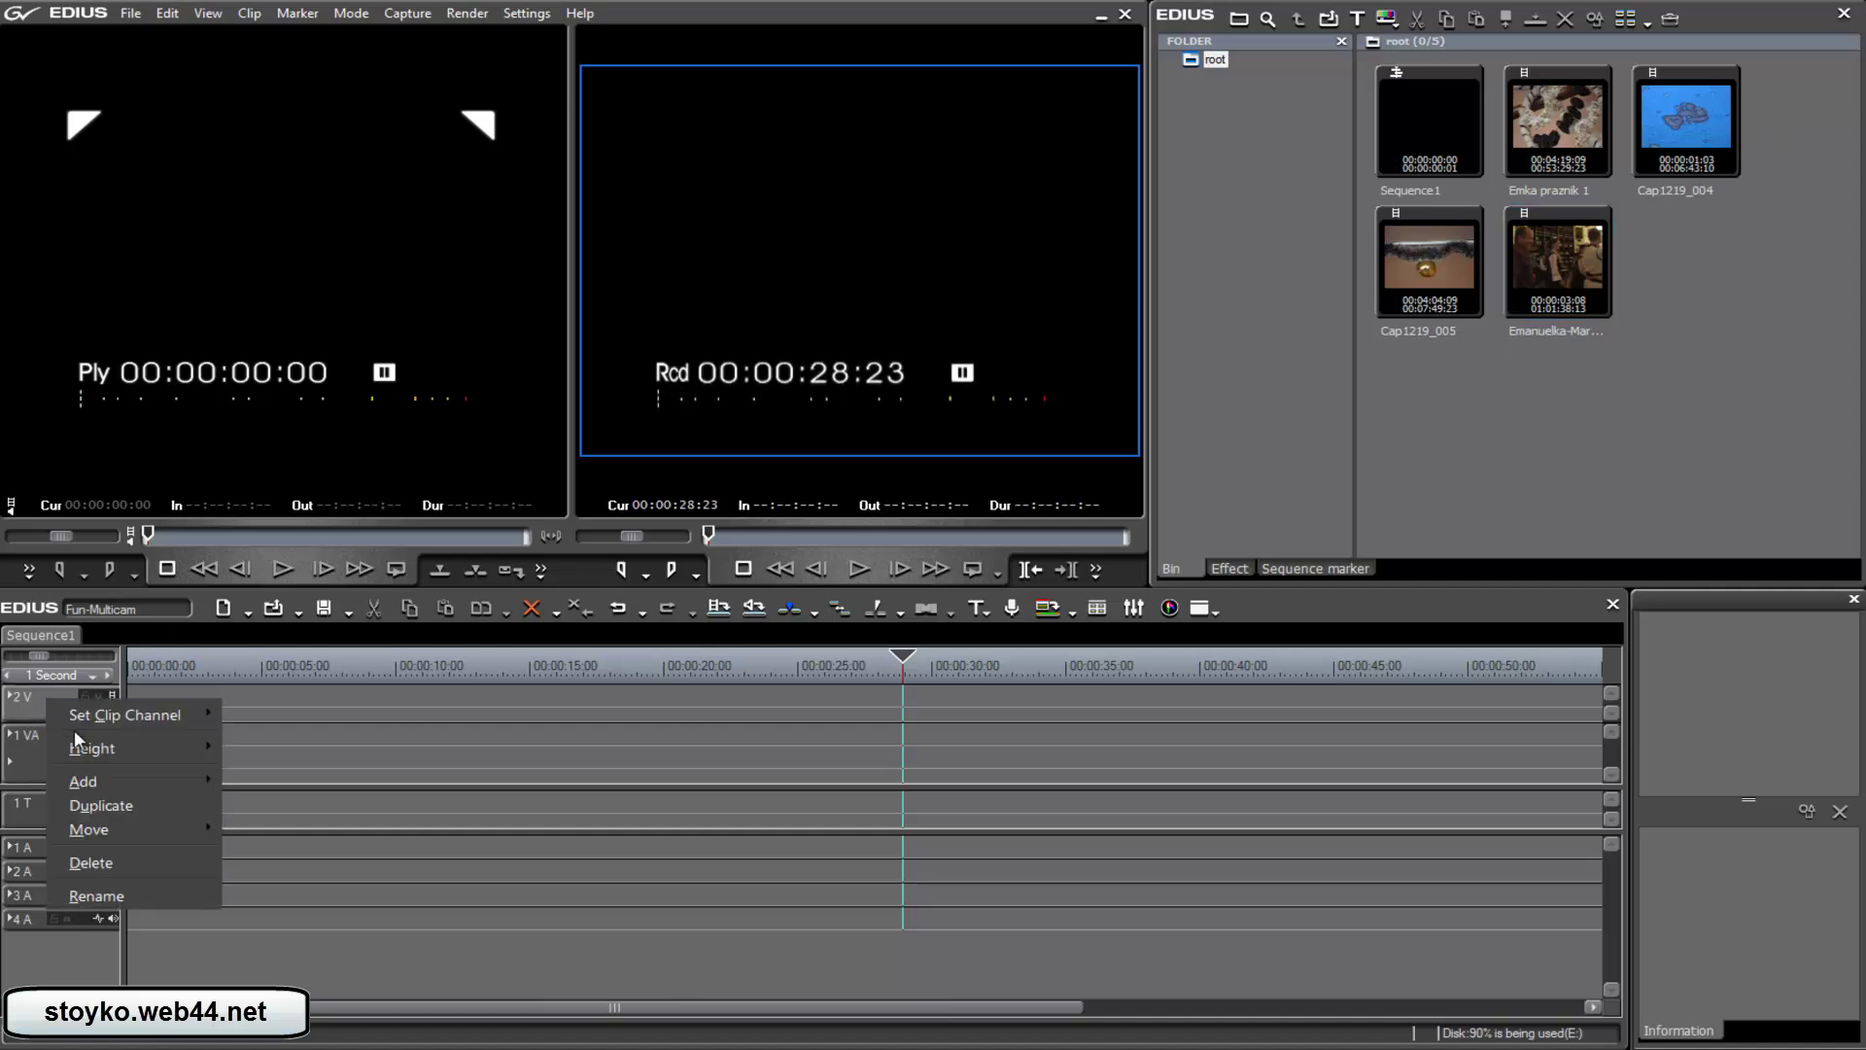
{"action": "mouse_move", "coordinate": [134, 784]}
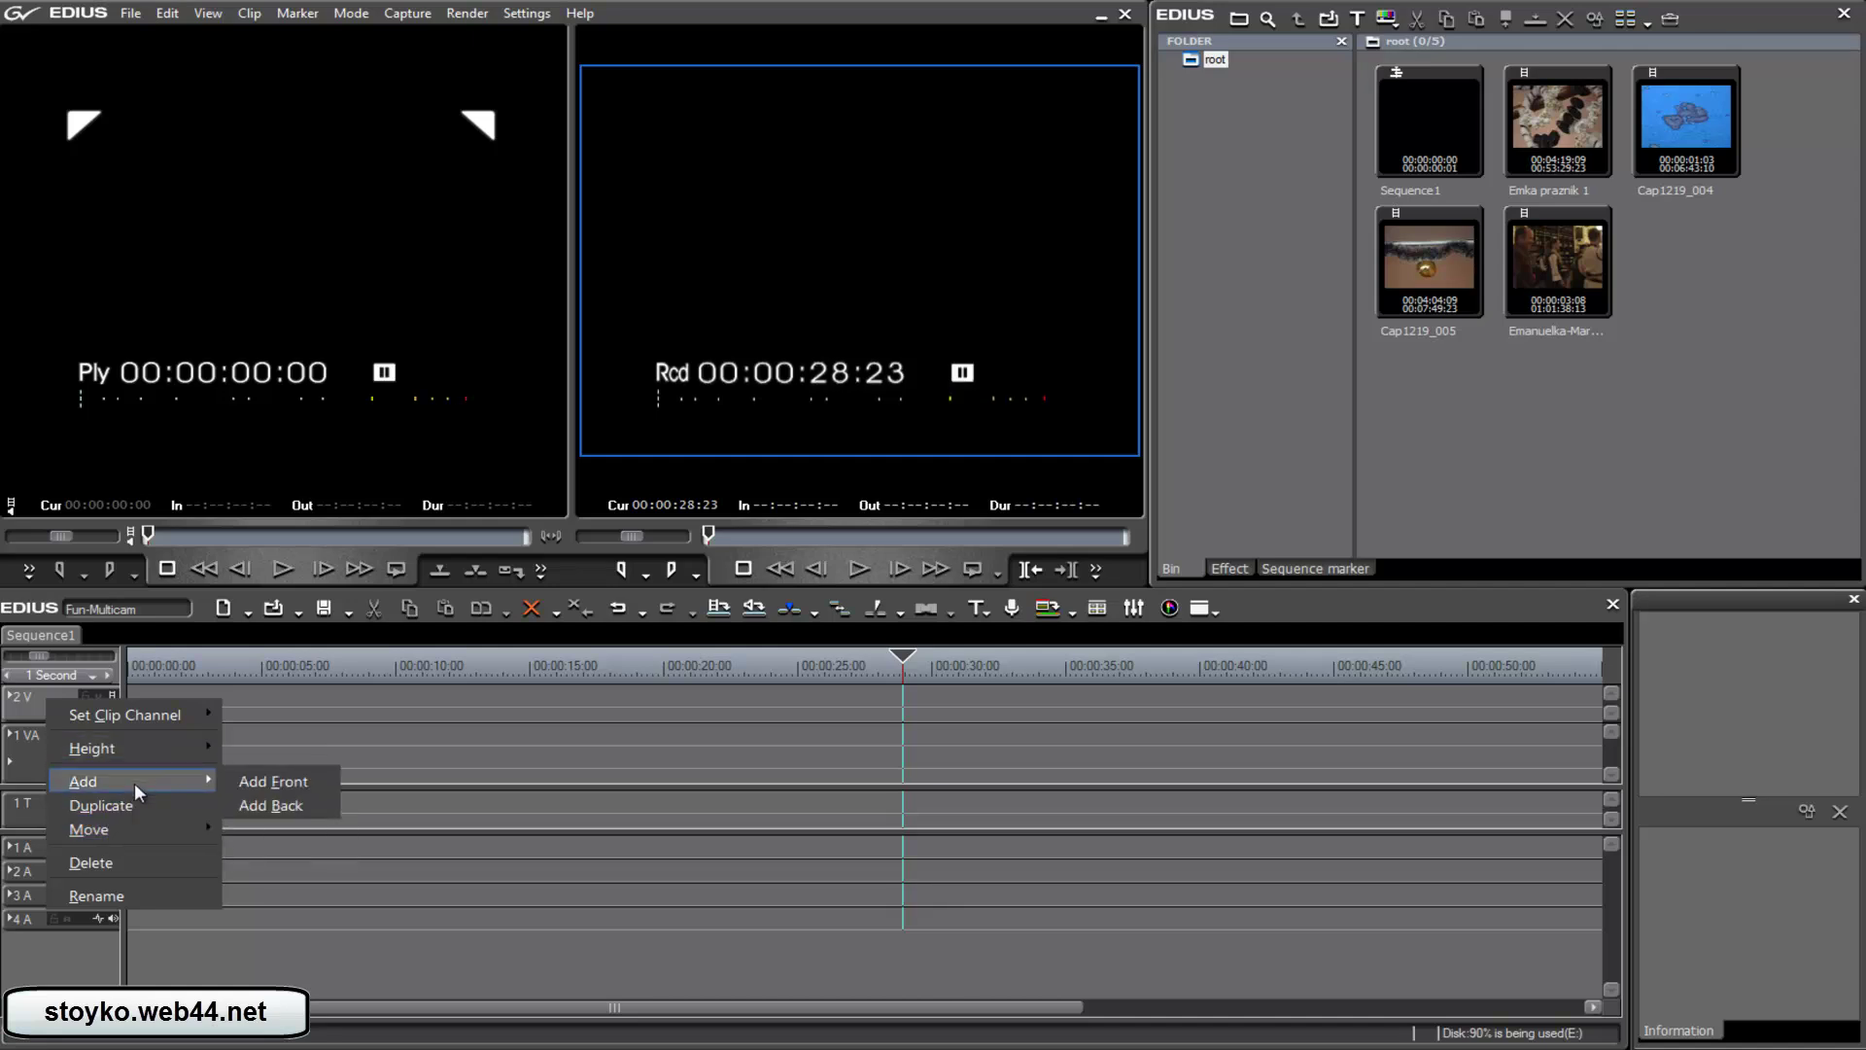
{"action": "left_click", "coordinate": [328, 784]}
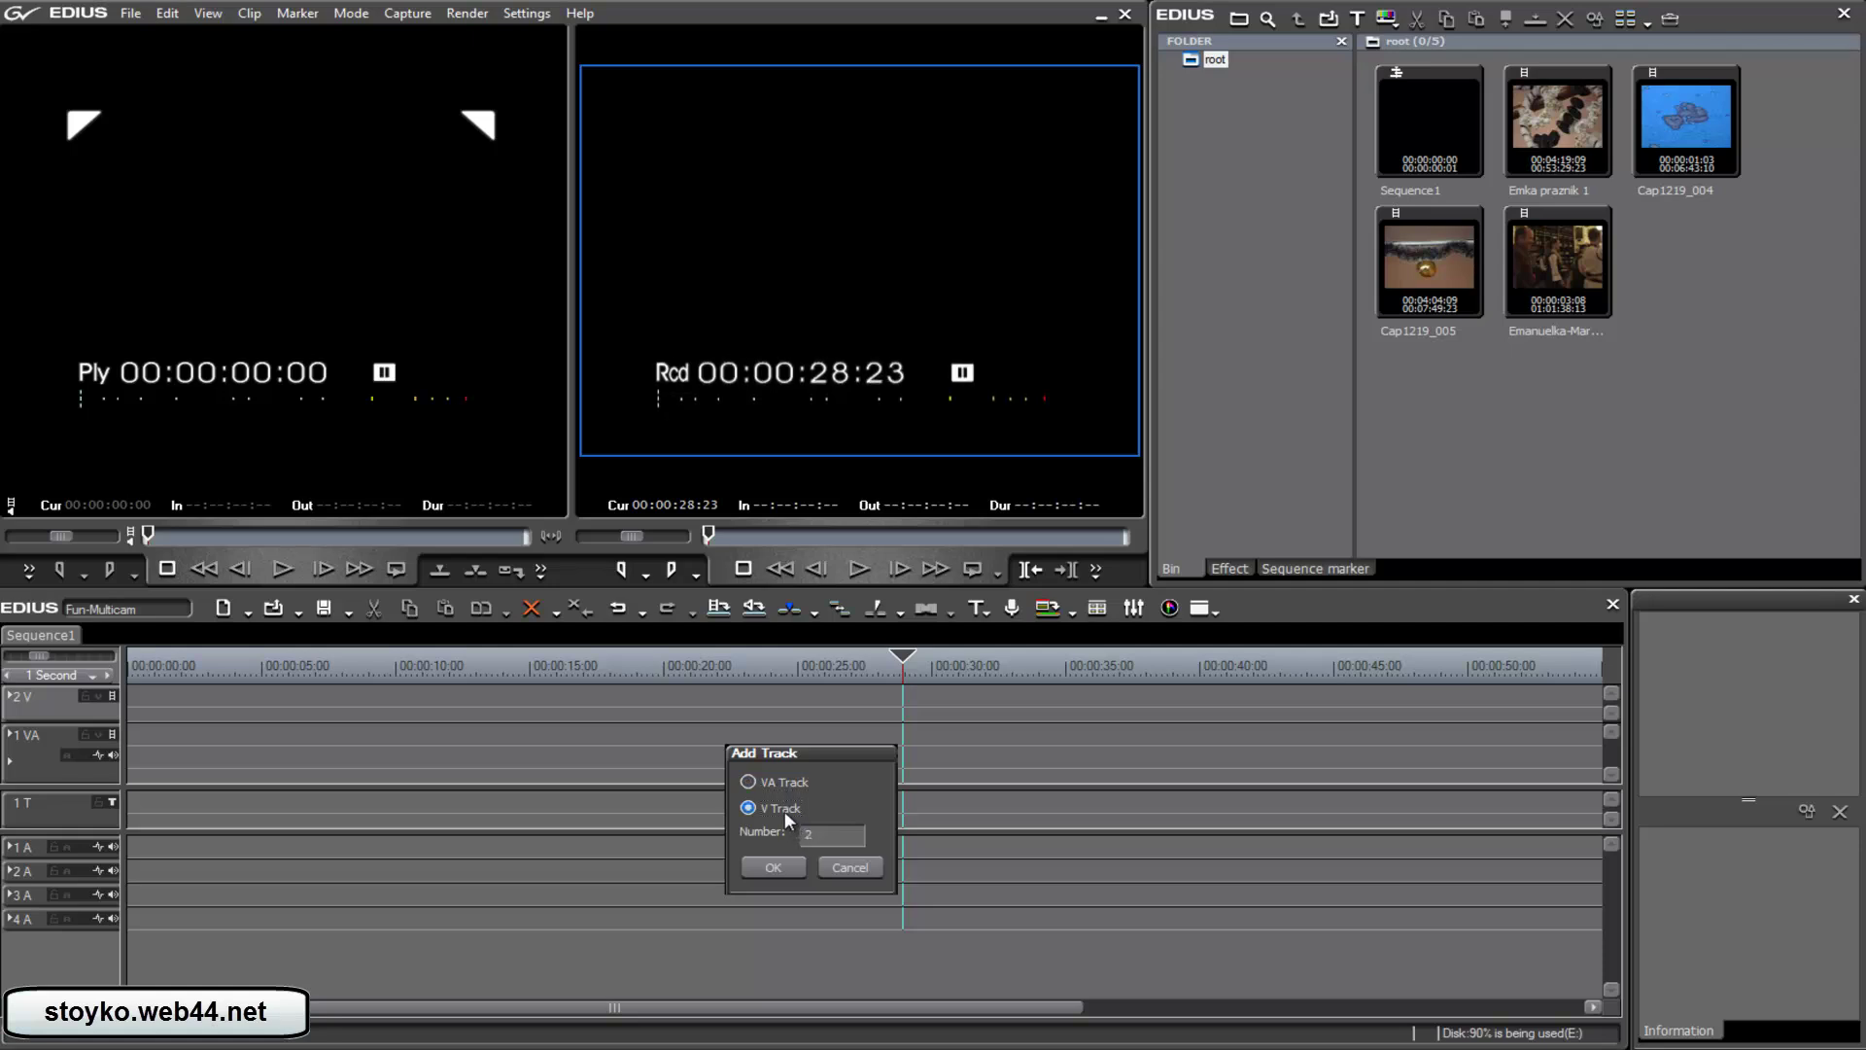
{"action": "left_click", "coordinate": [773, 866]}
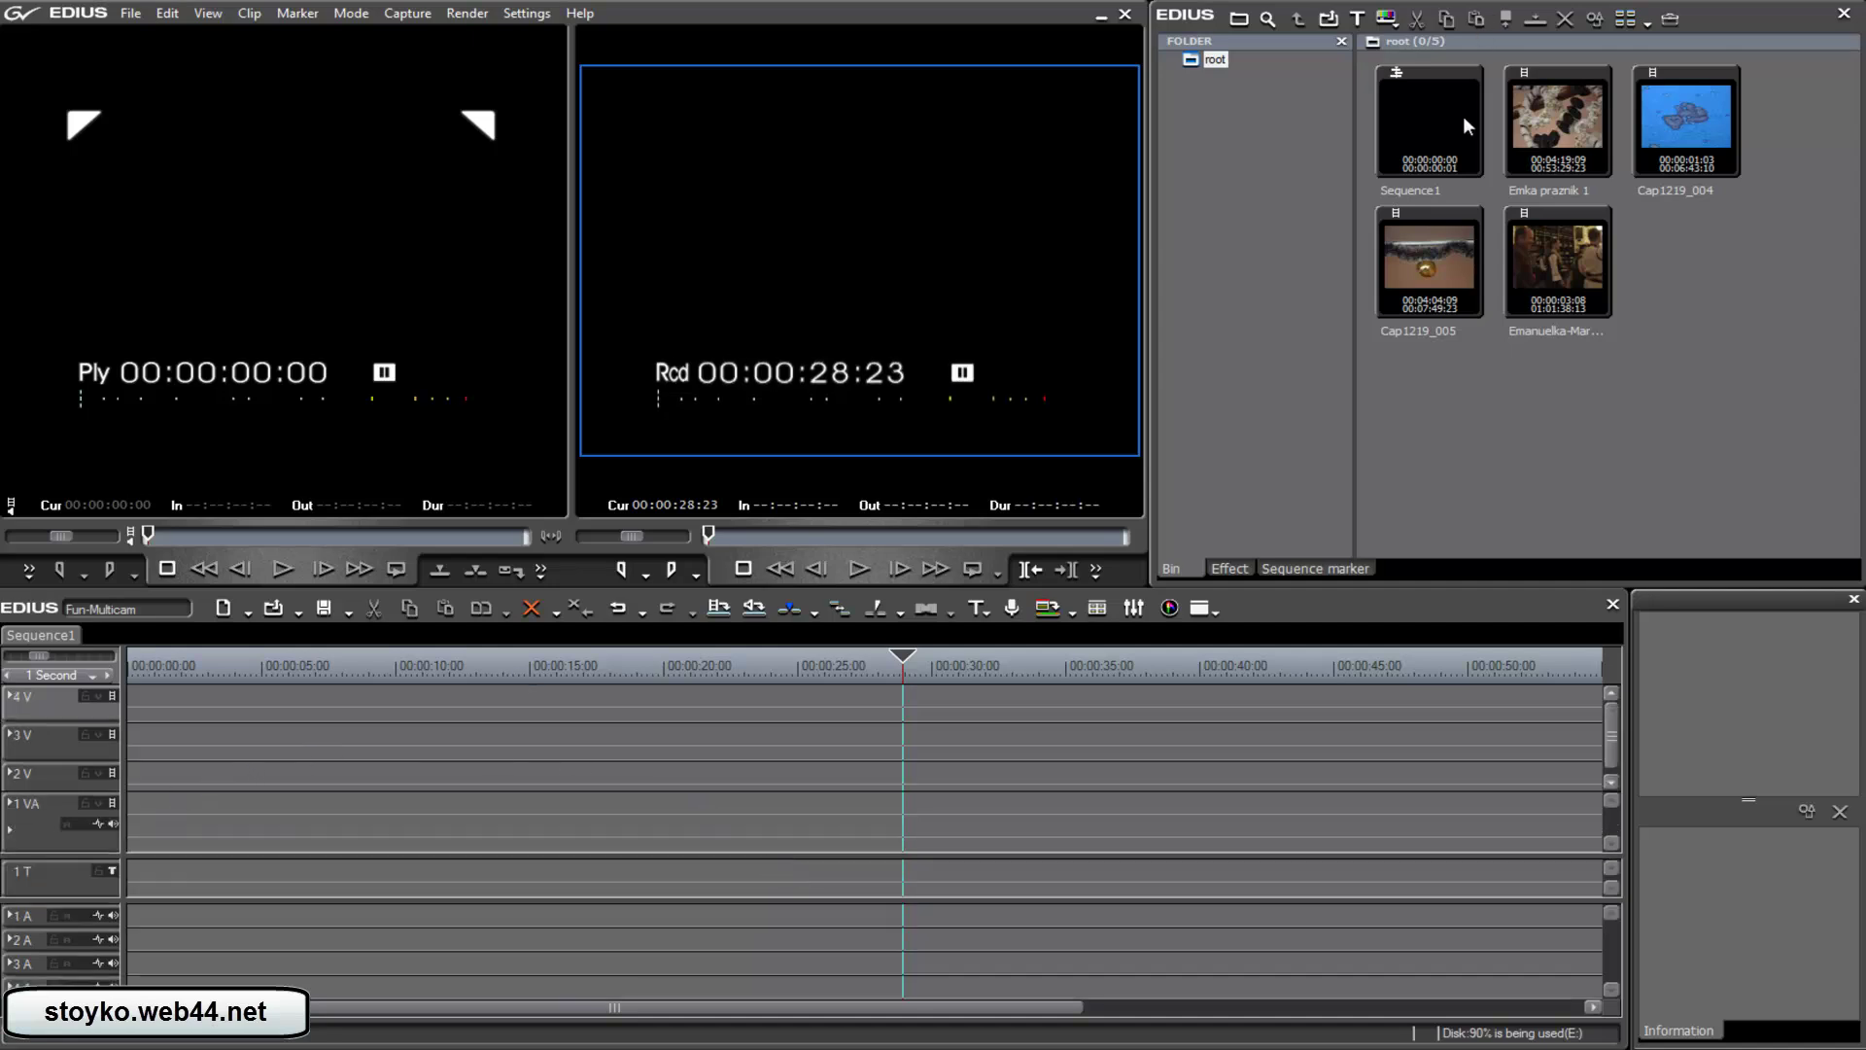
Place Emka praznik 1 on 1 VA, Cap1219_004 on 2 V, Cap1219_005 on 3 V and Emanuelka-Mart-2008 on 4 V, all at the timeline start
{"action": "left_click", "coordinate": [1560, 117]}
{"action": "left_click_drag", "start_coordinate": [1560, 116], "coordinate": [103, 836]}
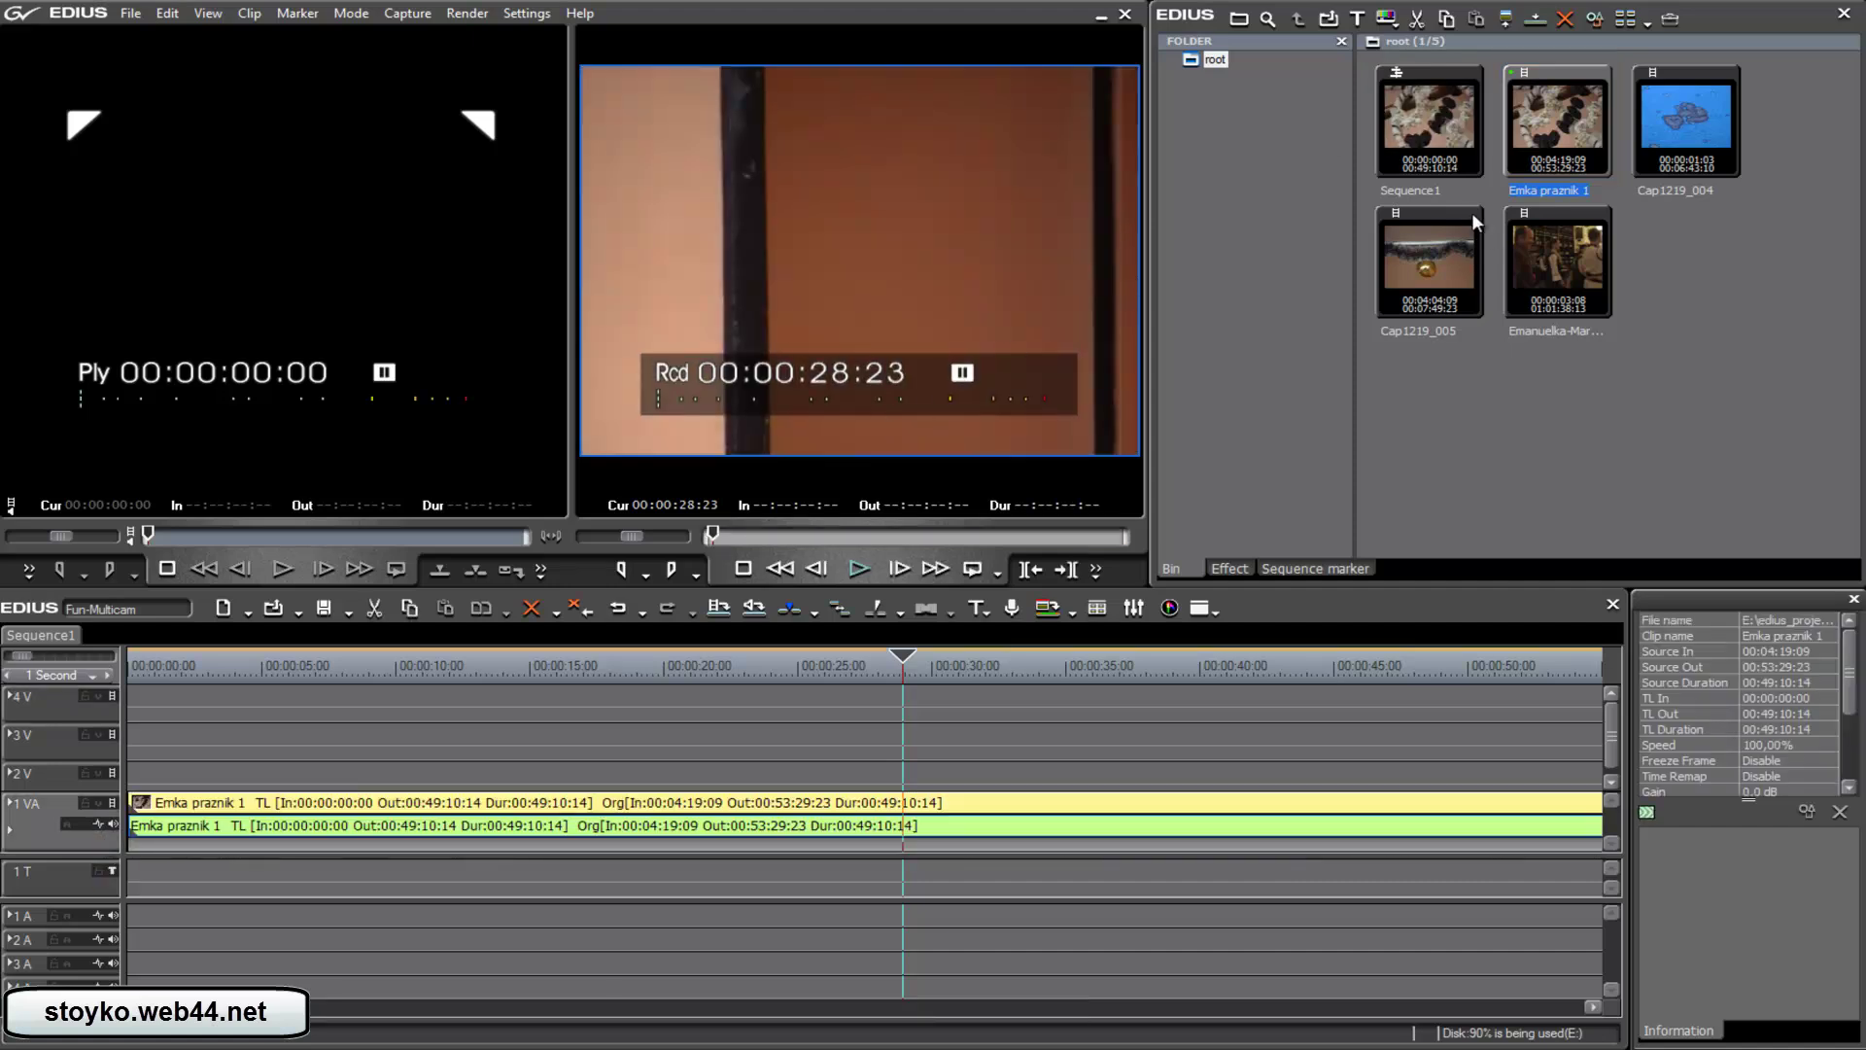
{"action": "left_click_drag", "start_coordinate": [1682, 127], "coordinate": [133, 777]}
{"action": "left_click_drag", "start_coordinate": [1429, 260], "coordinate": [93, 730]}
{"action": "left_click_drag", "start_coordinate": [1545, 262], "coordinate": [132, 696]}
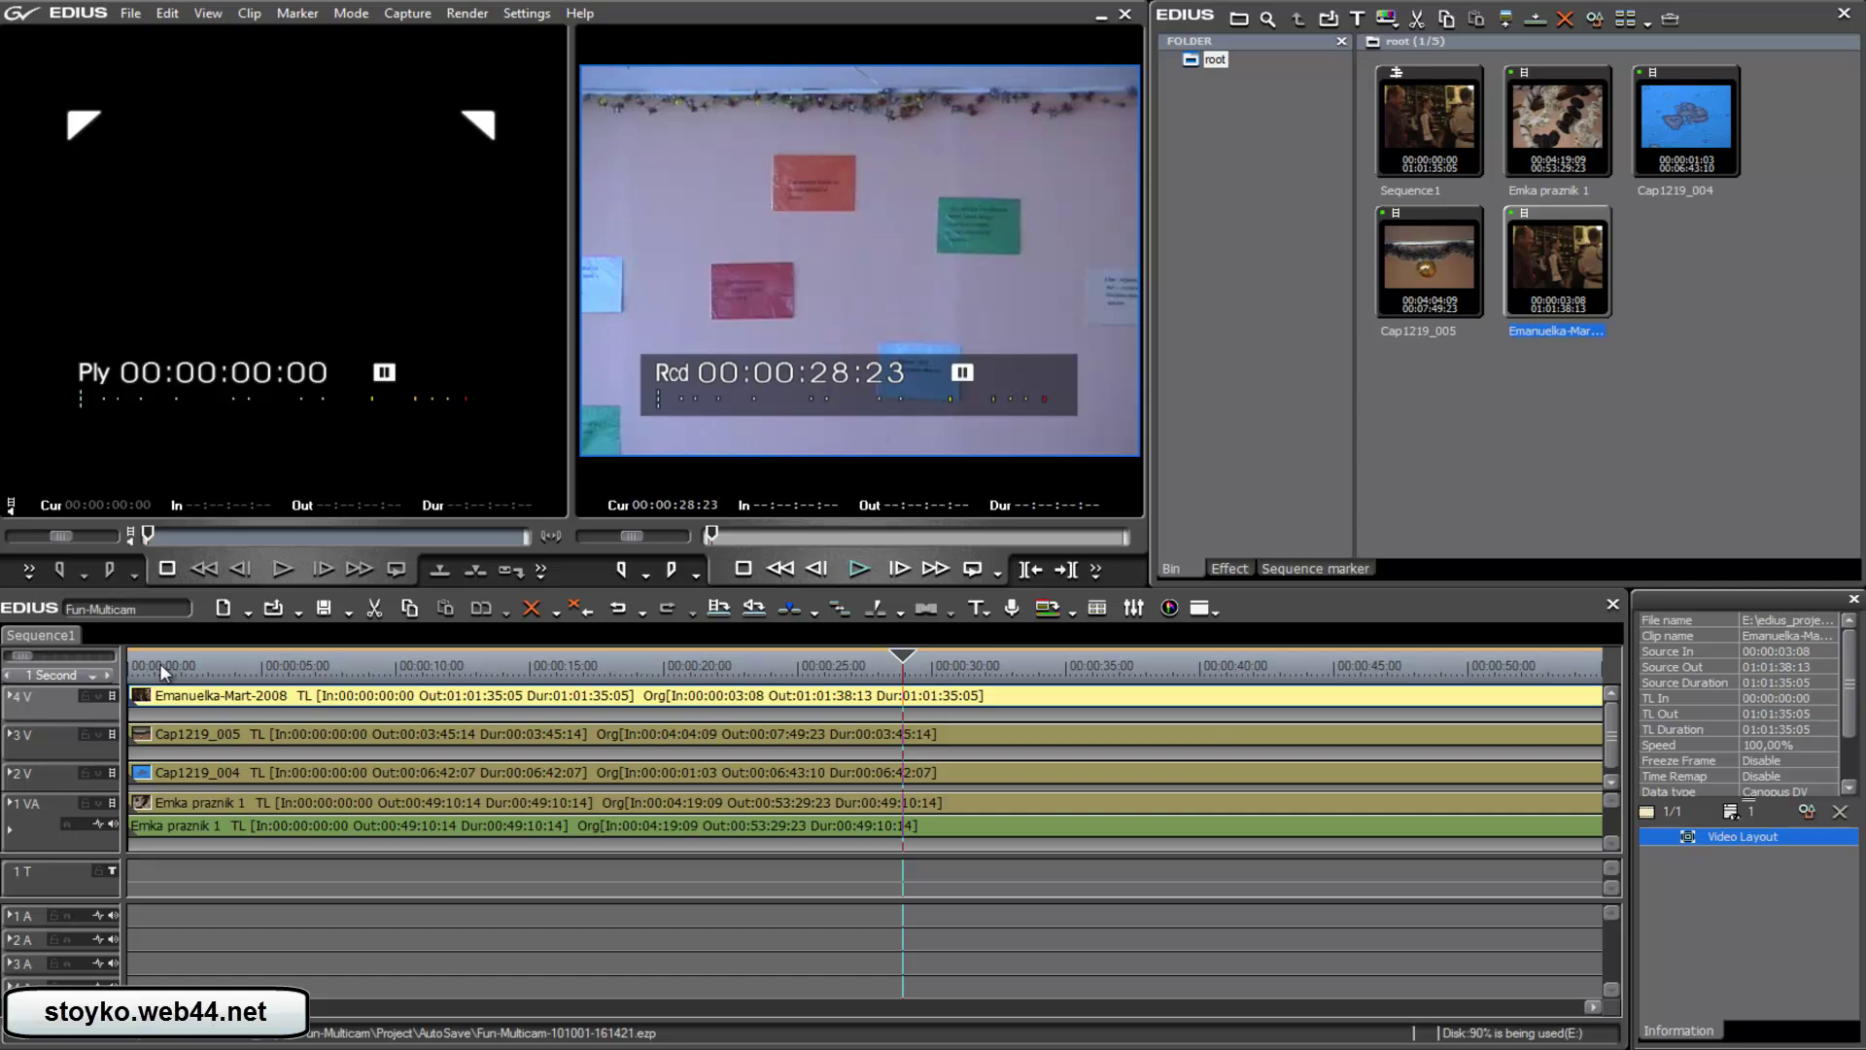
Return the playhead to the timeline's start and select the Emka praznik 1 clip on track 1 VA
{"action": "left_click_drag", "start_coordinate": [159, 663], "coordinate": [130, 663]}
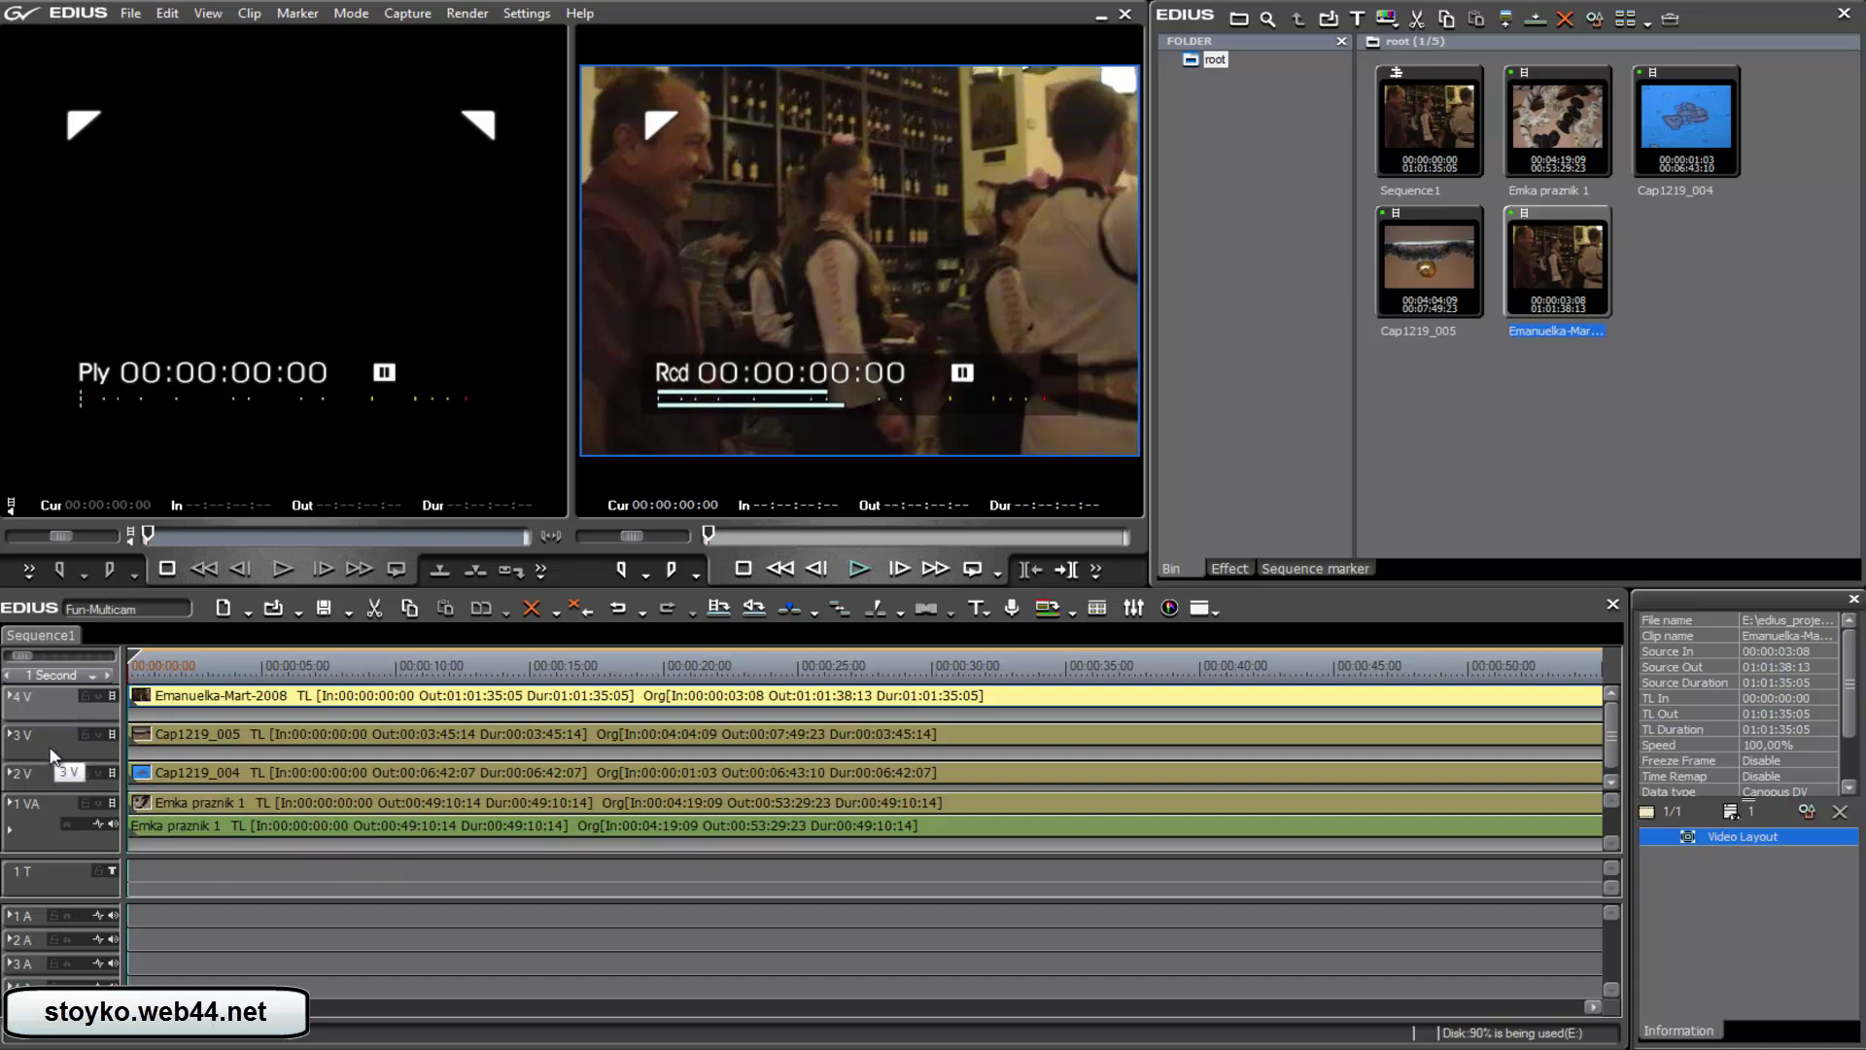
{"action": "left_click_drag", "start_coordinate": [45, 768], "coordinate": [58, 785]}
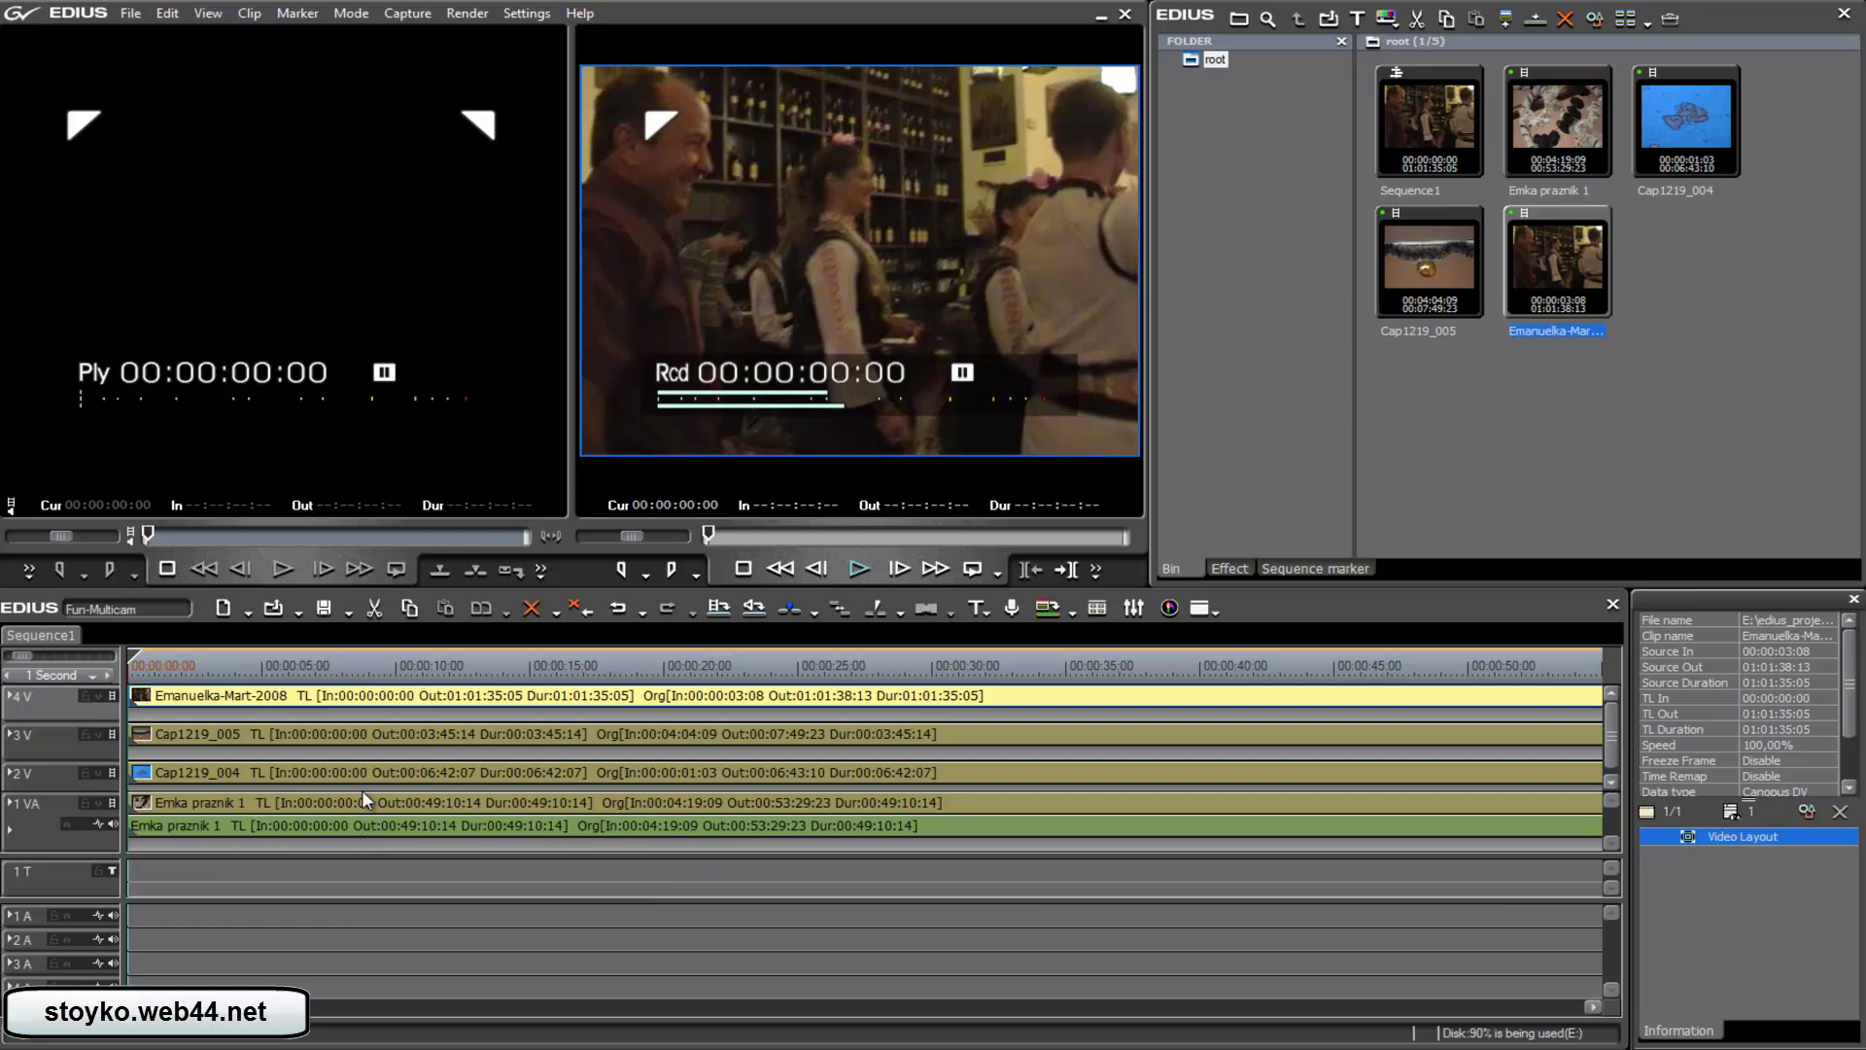
{"action": "left_click", "coordinate": [238, 803]}
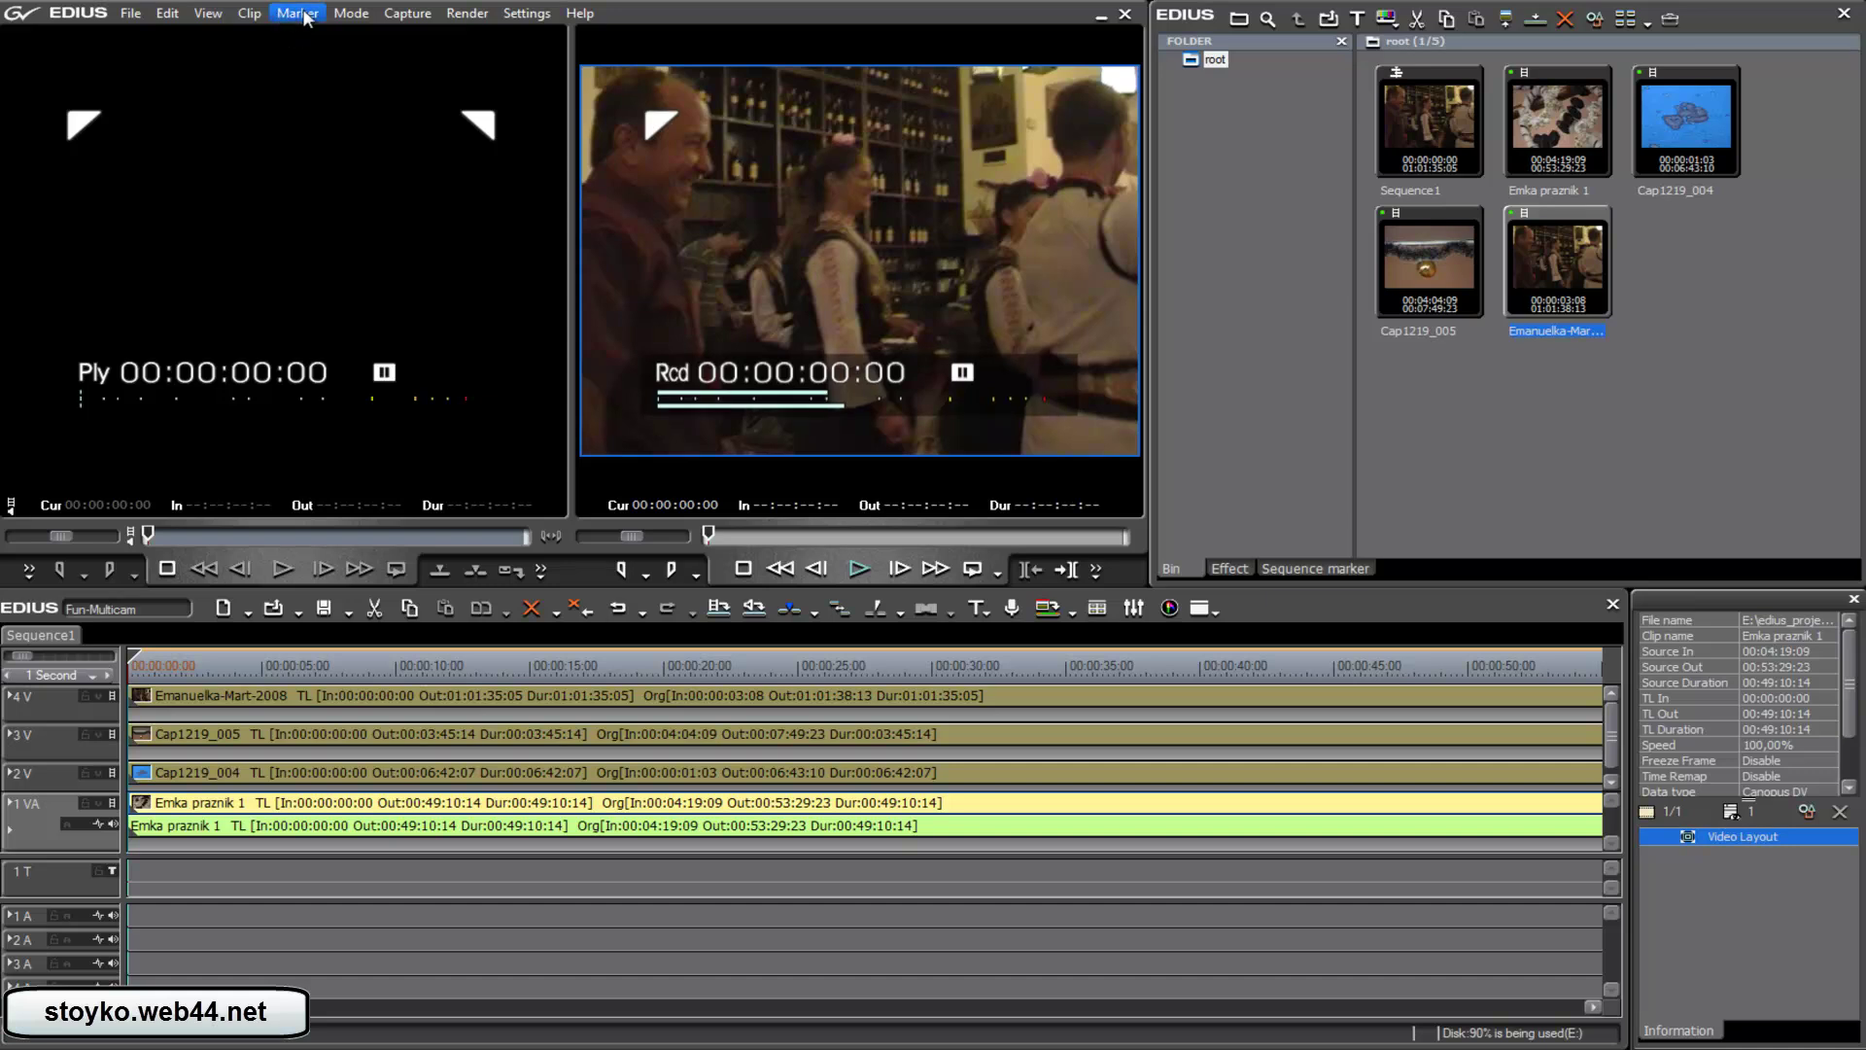
{"action": "left_click", "coordinate": [369, 15]}
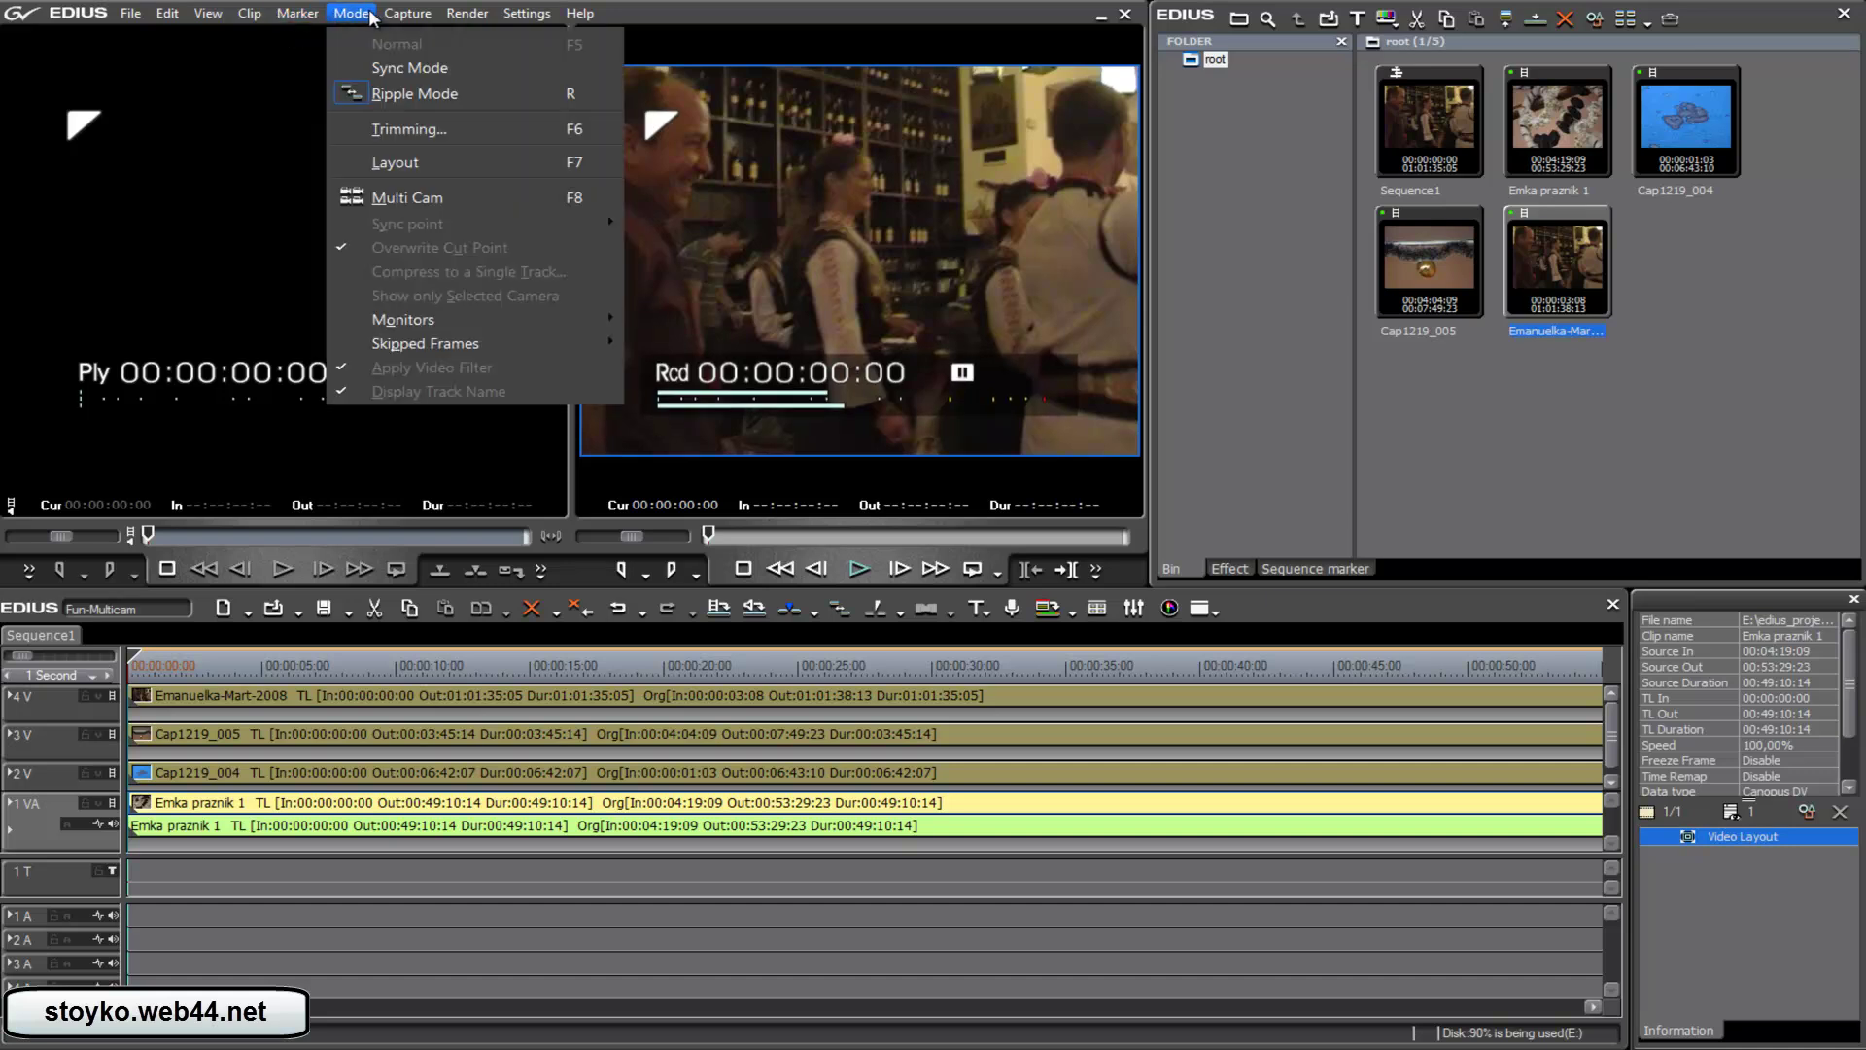
{"action": "left_click", "coordinate": [369, 15]}
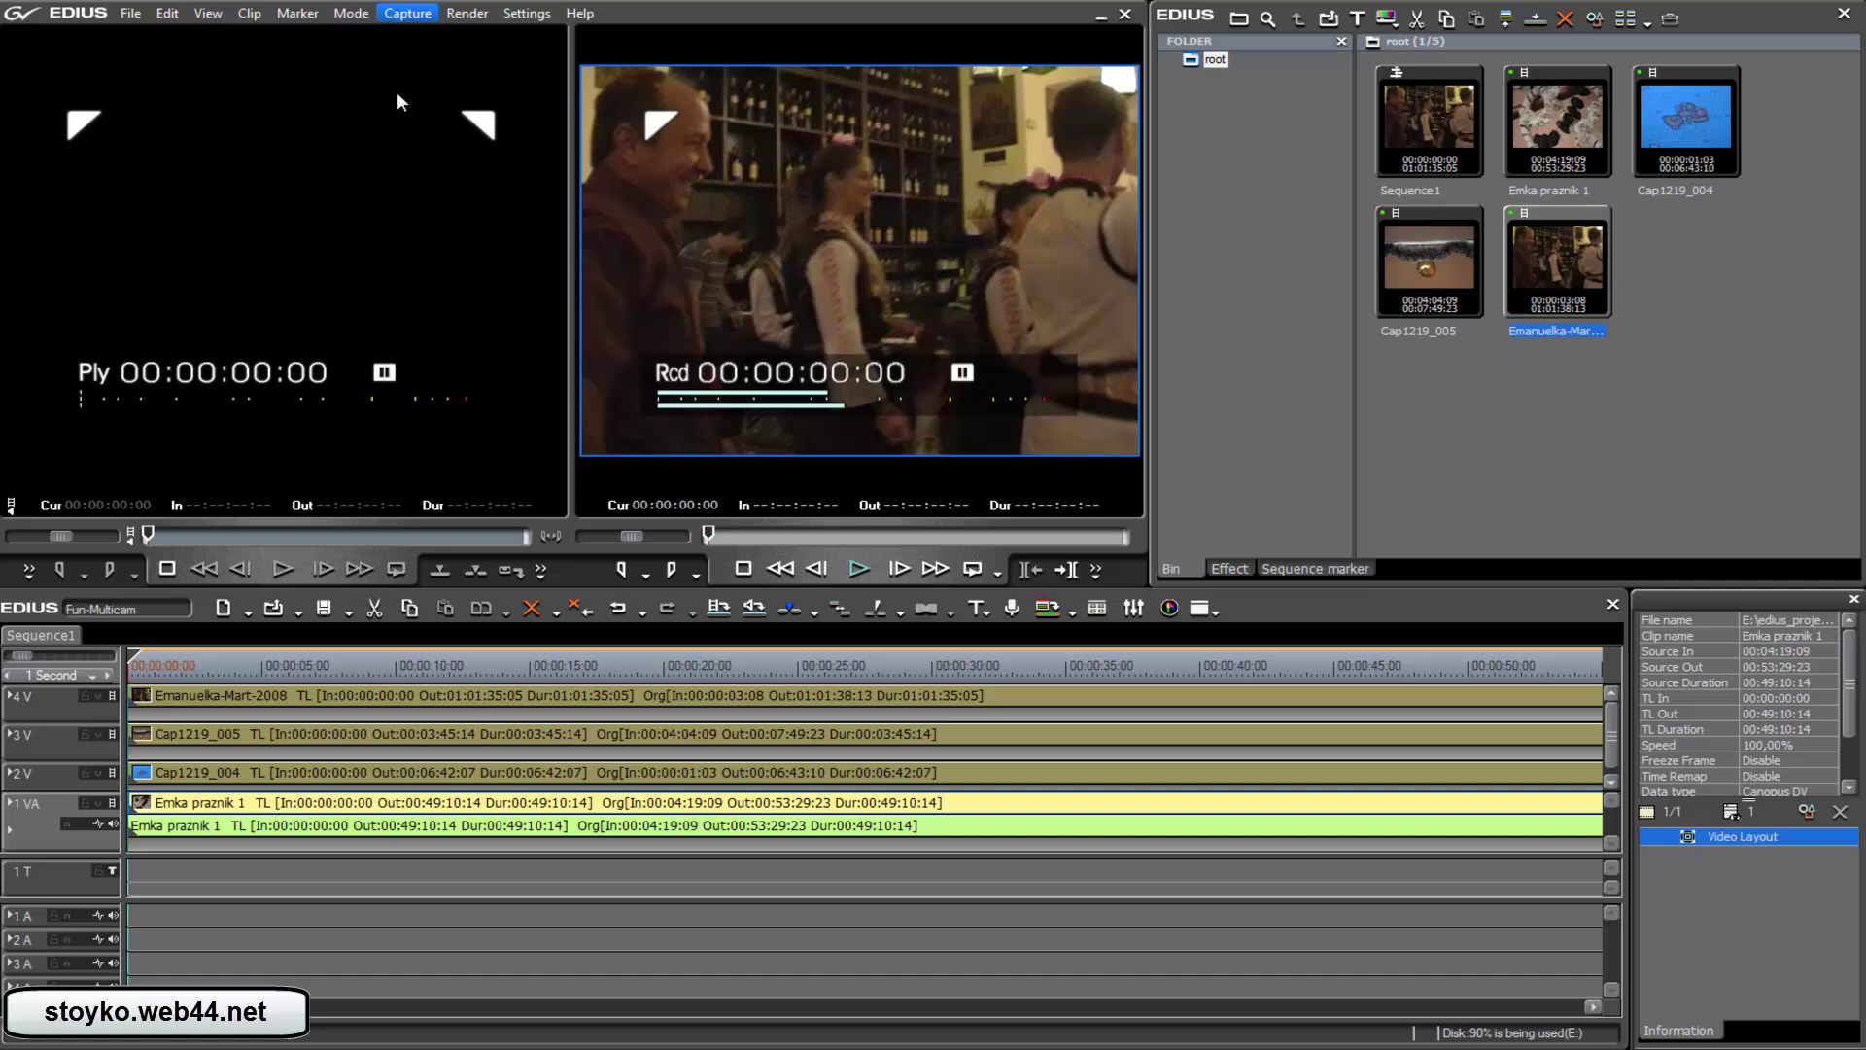
Turn on Multi Cam mode and set it to show 5 monitors
{"action": "left_click", "coordinate": [370, 15]}
{"action": "left_click", "coordinate": [351, 14]}
{"action": "left_click", "coordinate": [351, 15]}
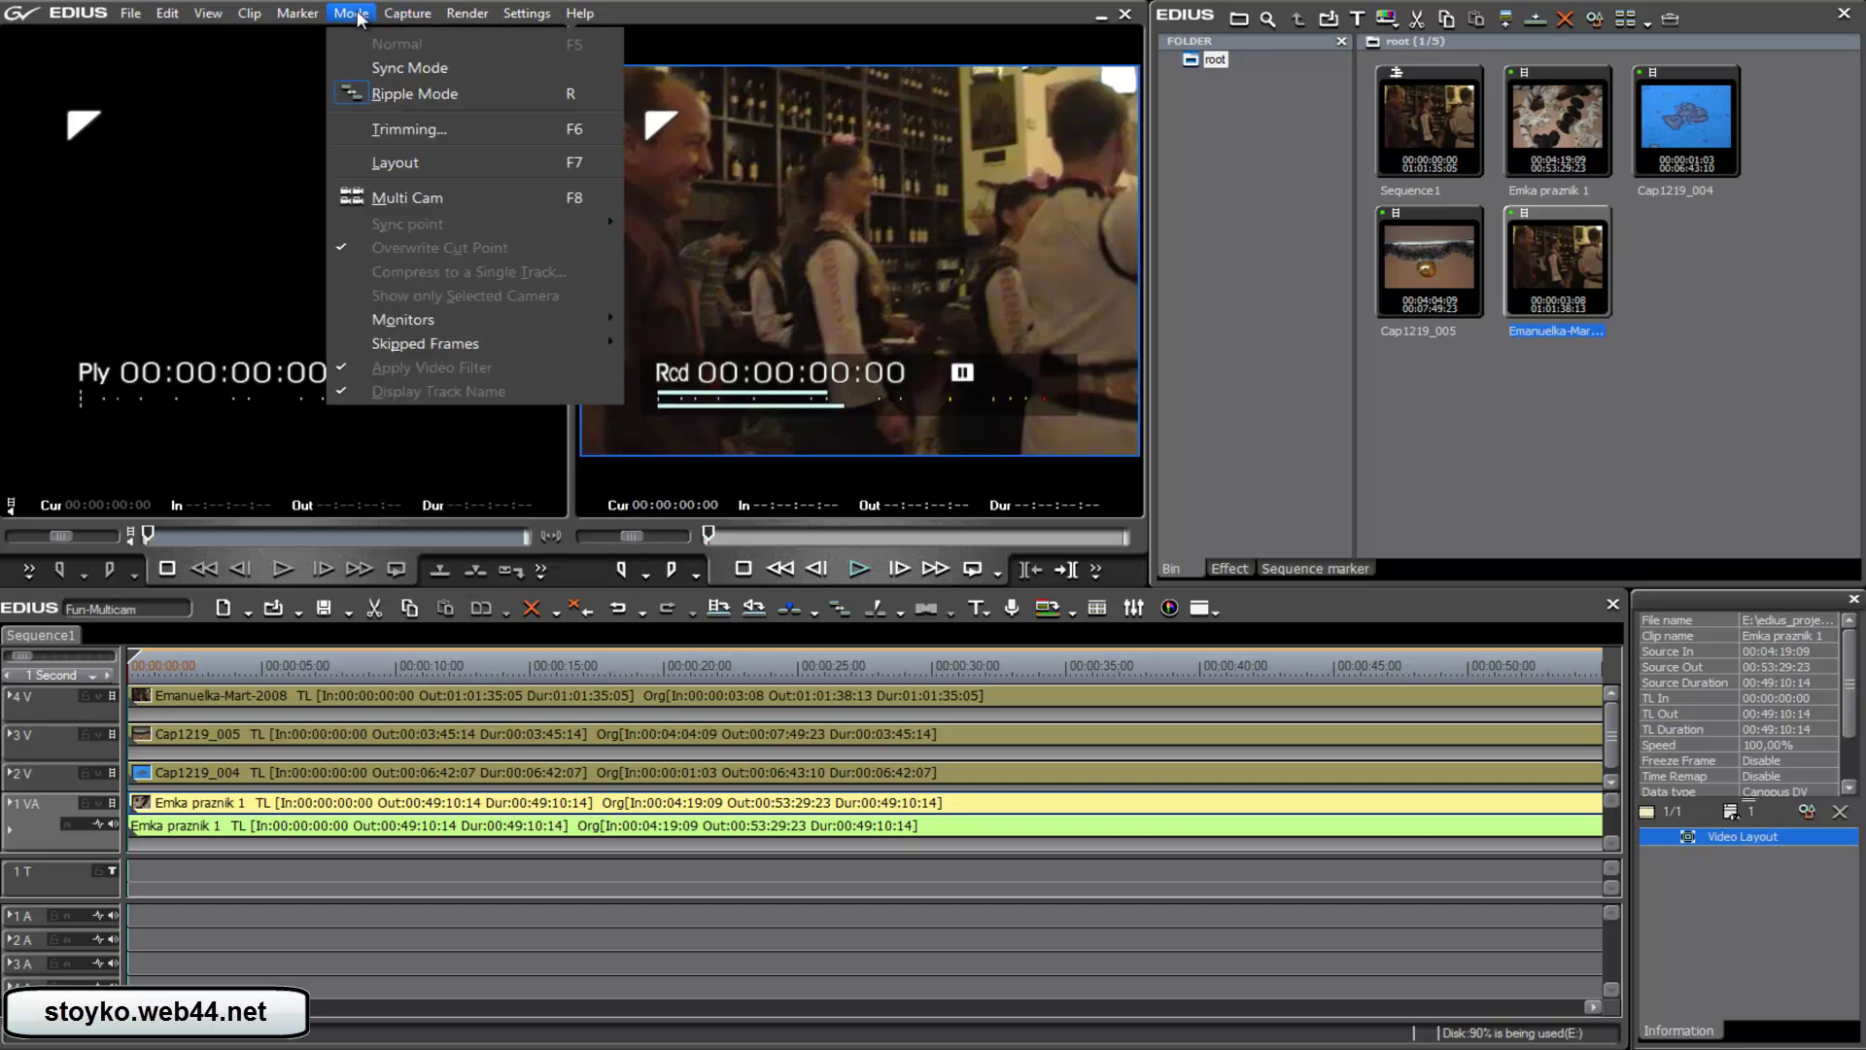
{"action": "left_click", "coordinate": [388, 204]}
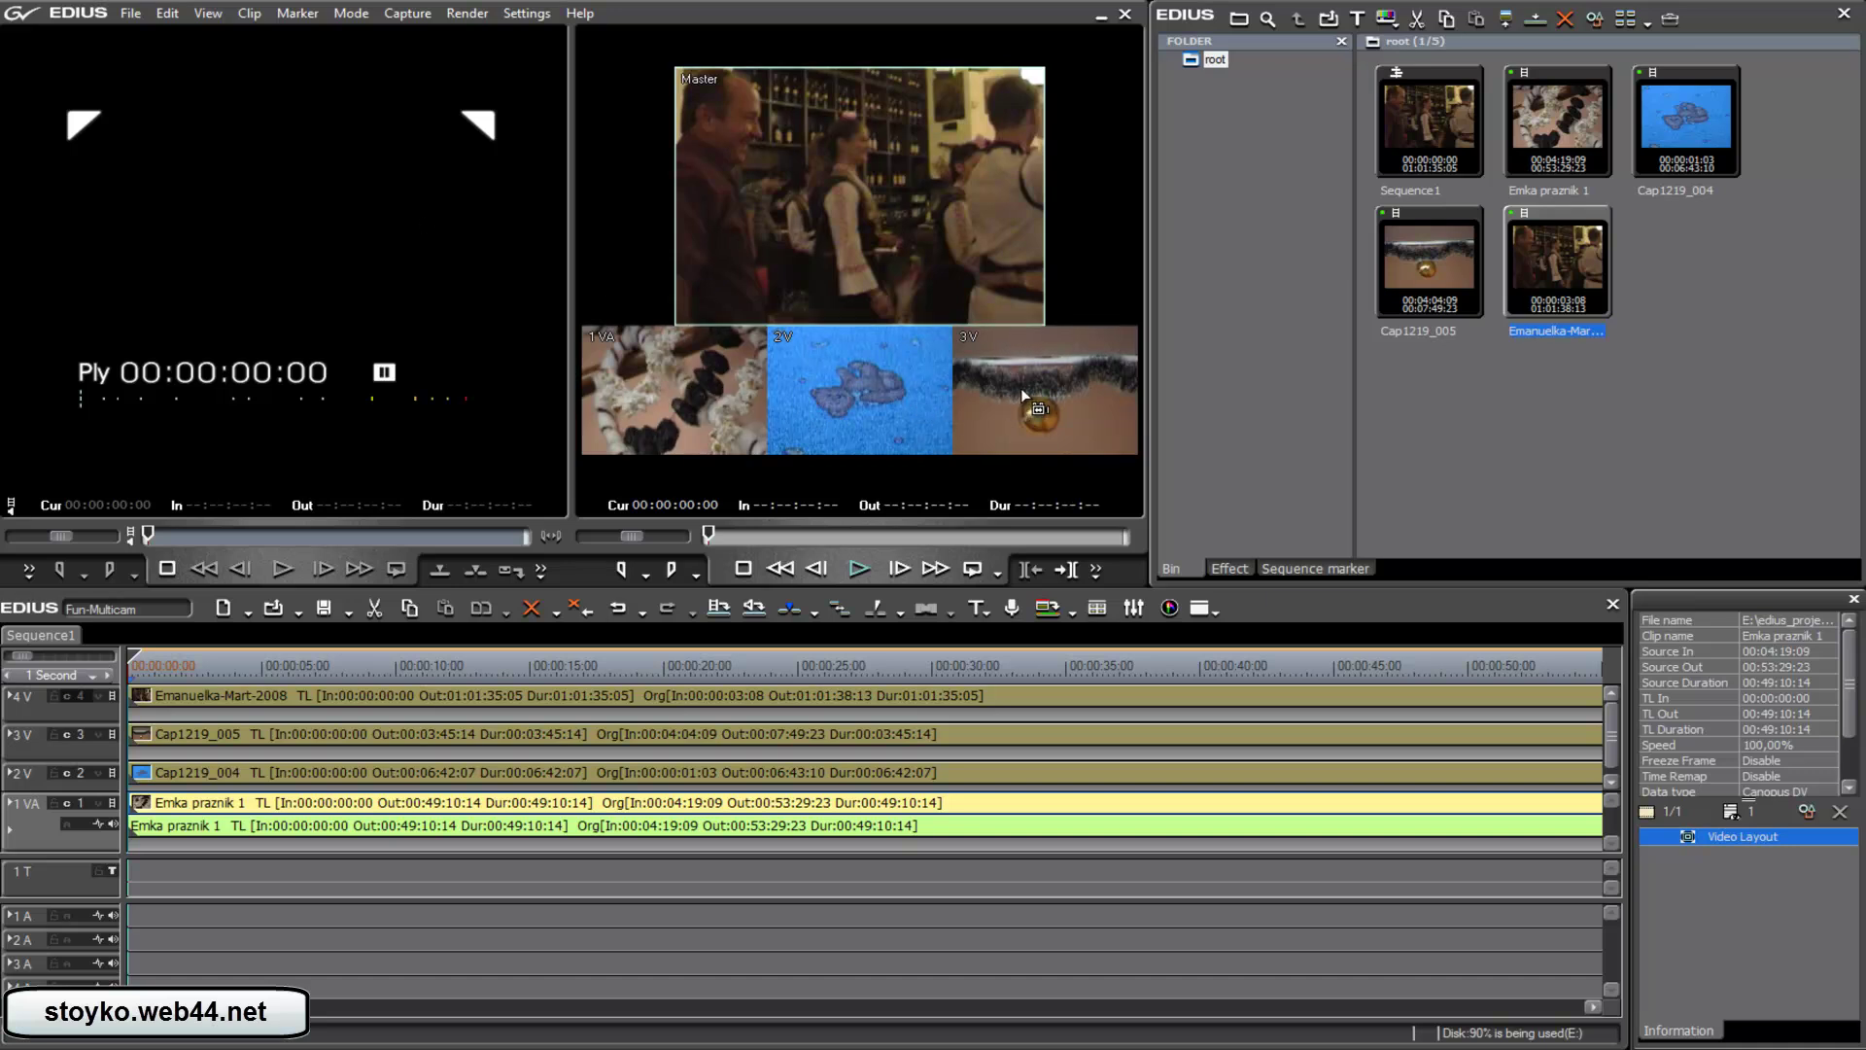
{"action": "left_click", "coordinate": [350, 15]}
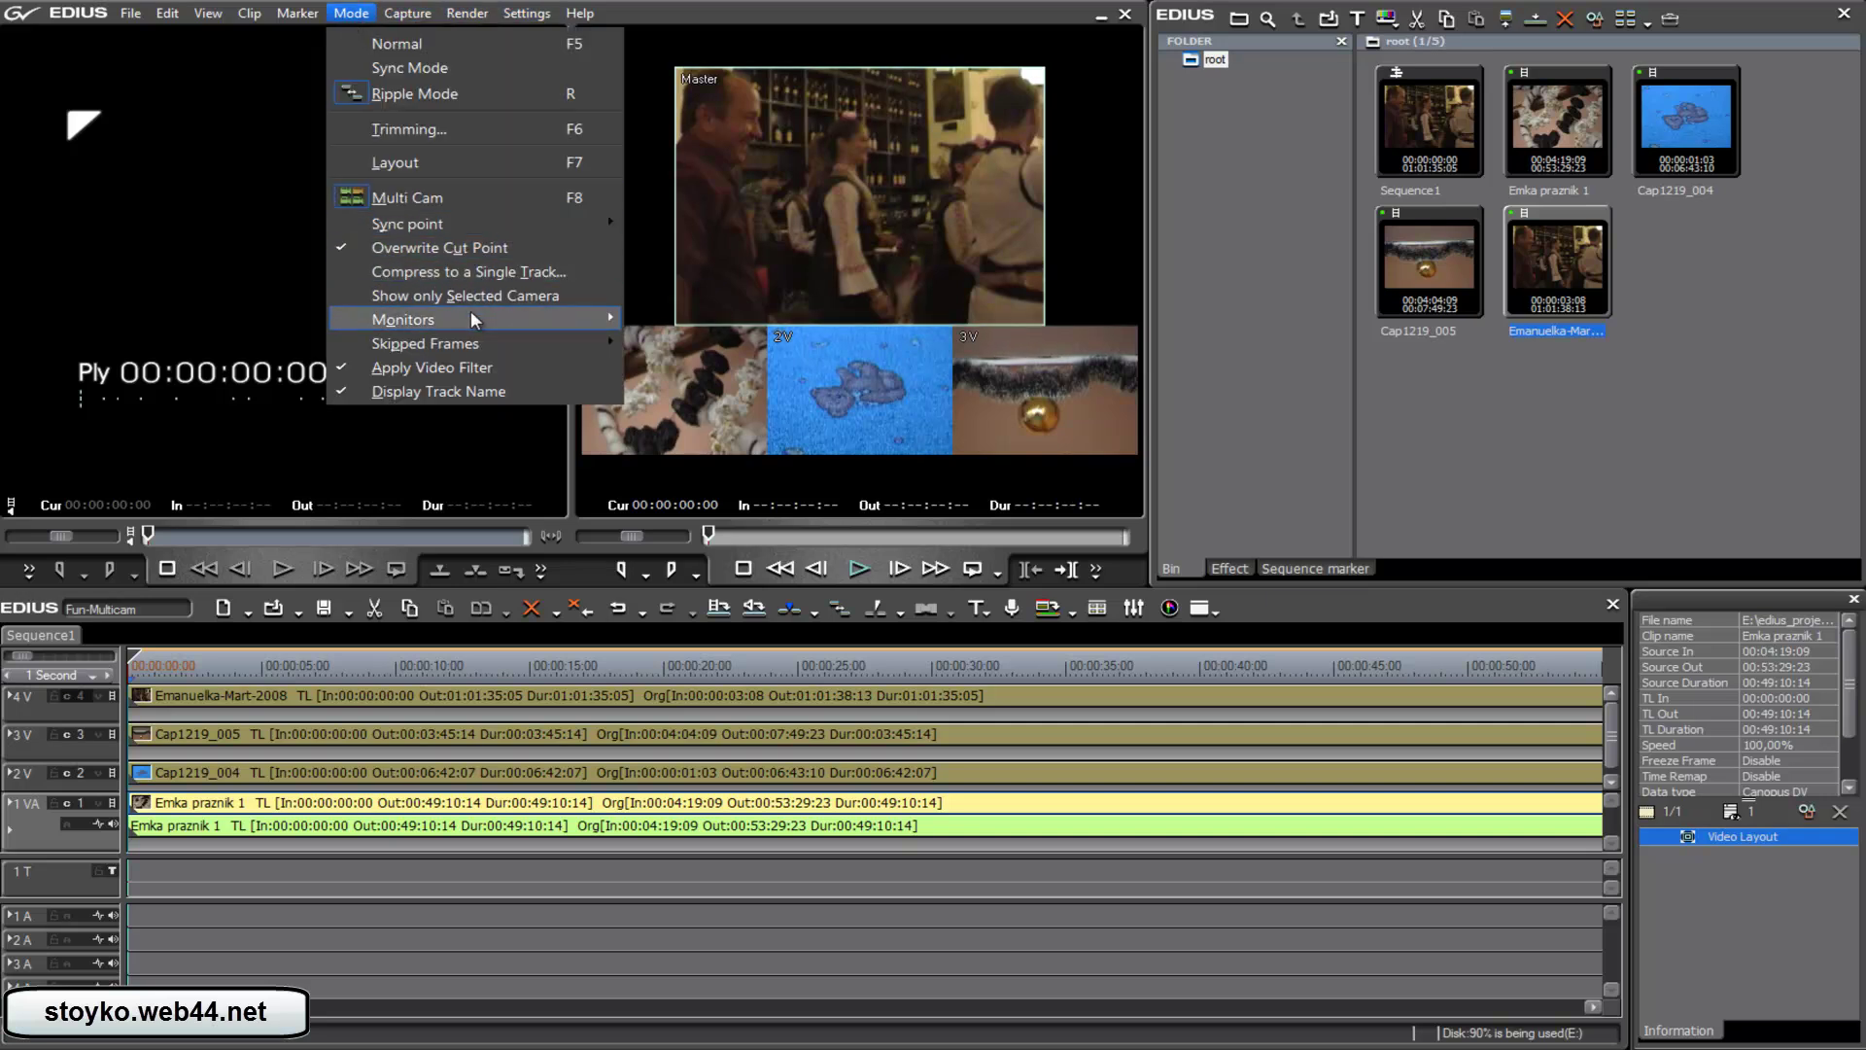
{"action": "mouse_move", "coordinate": [473, 319]}
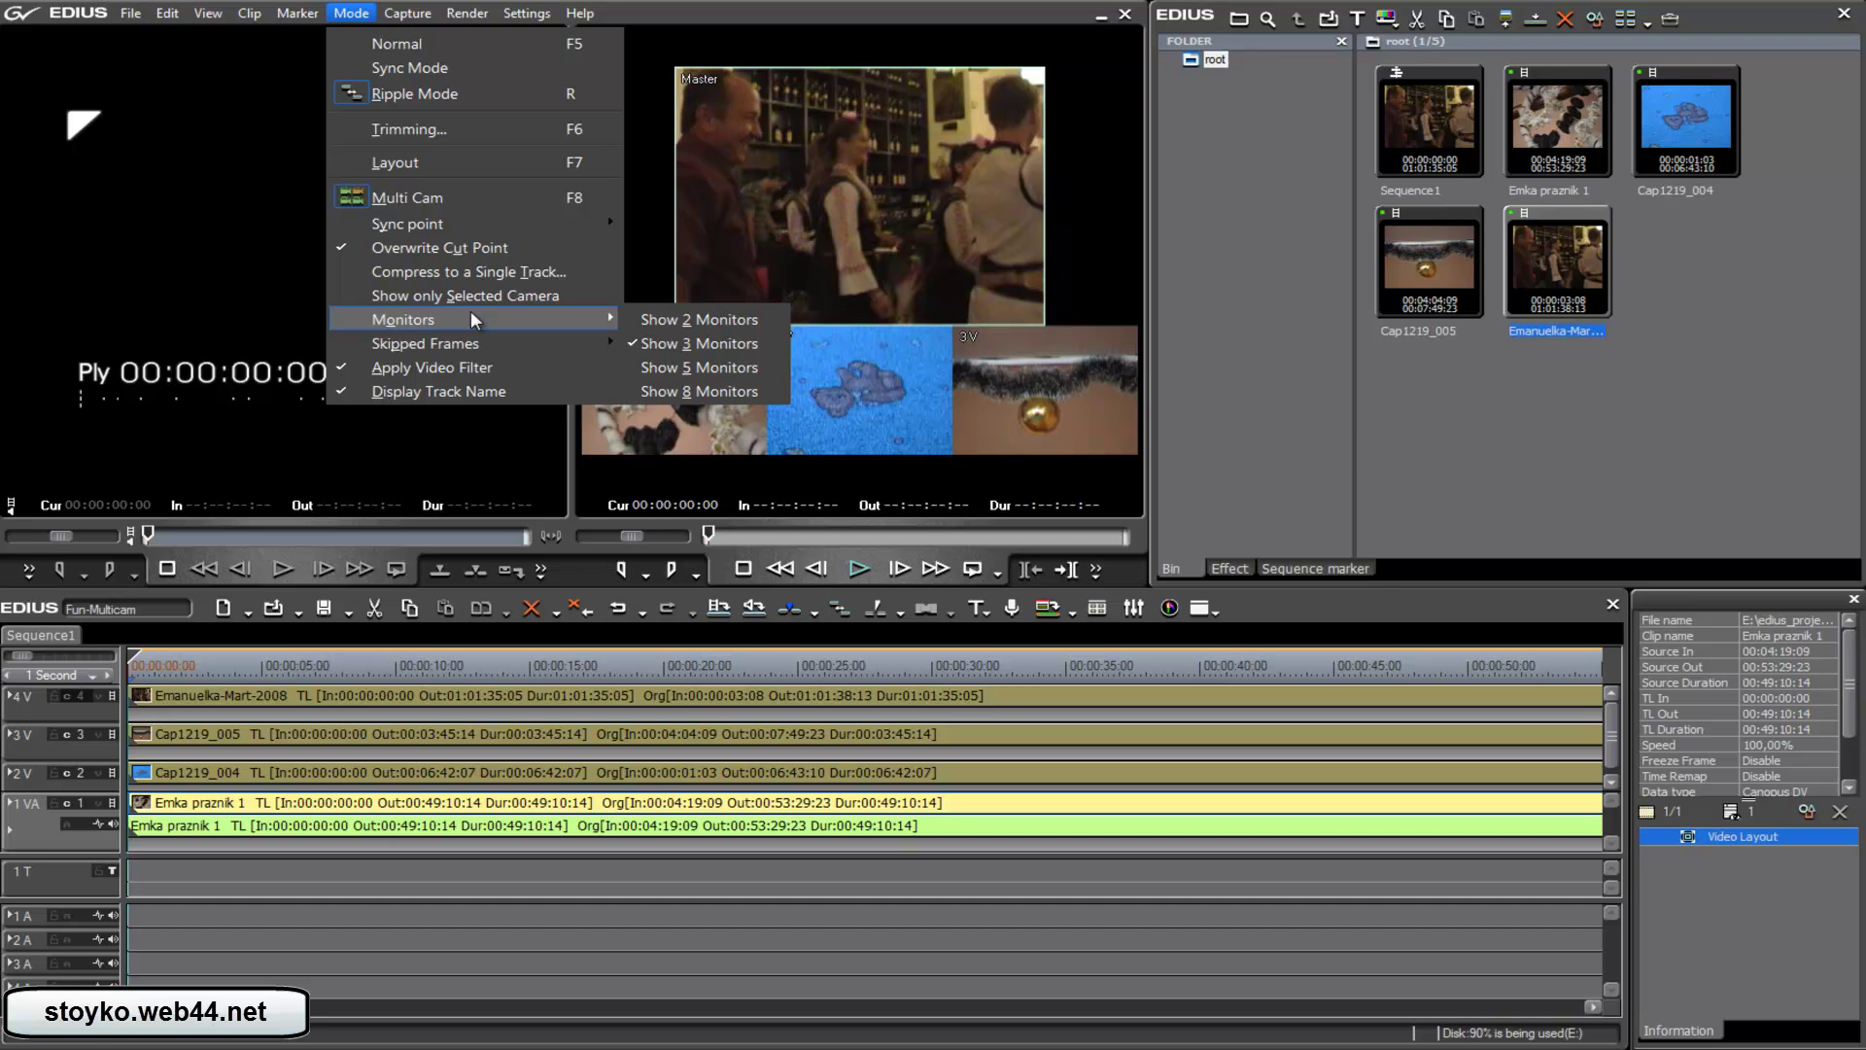
{"action": "left_click", "coordinate": [694, 368]}
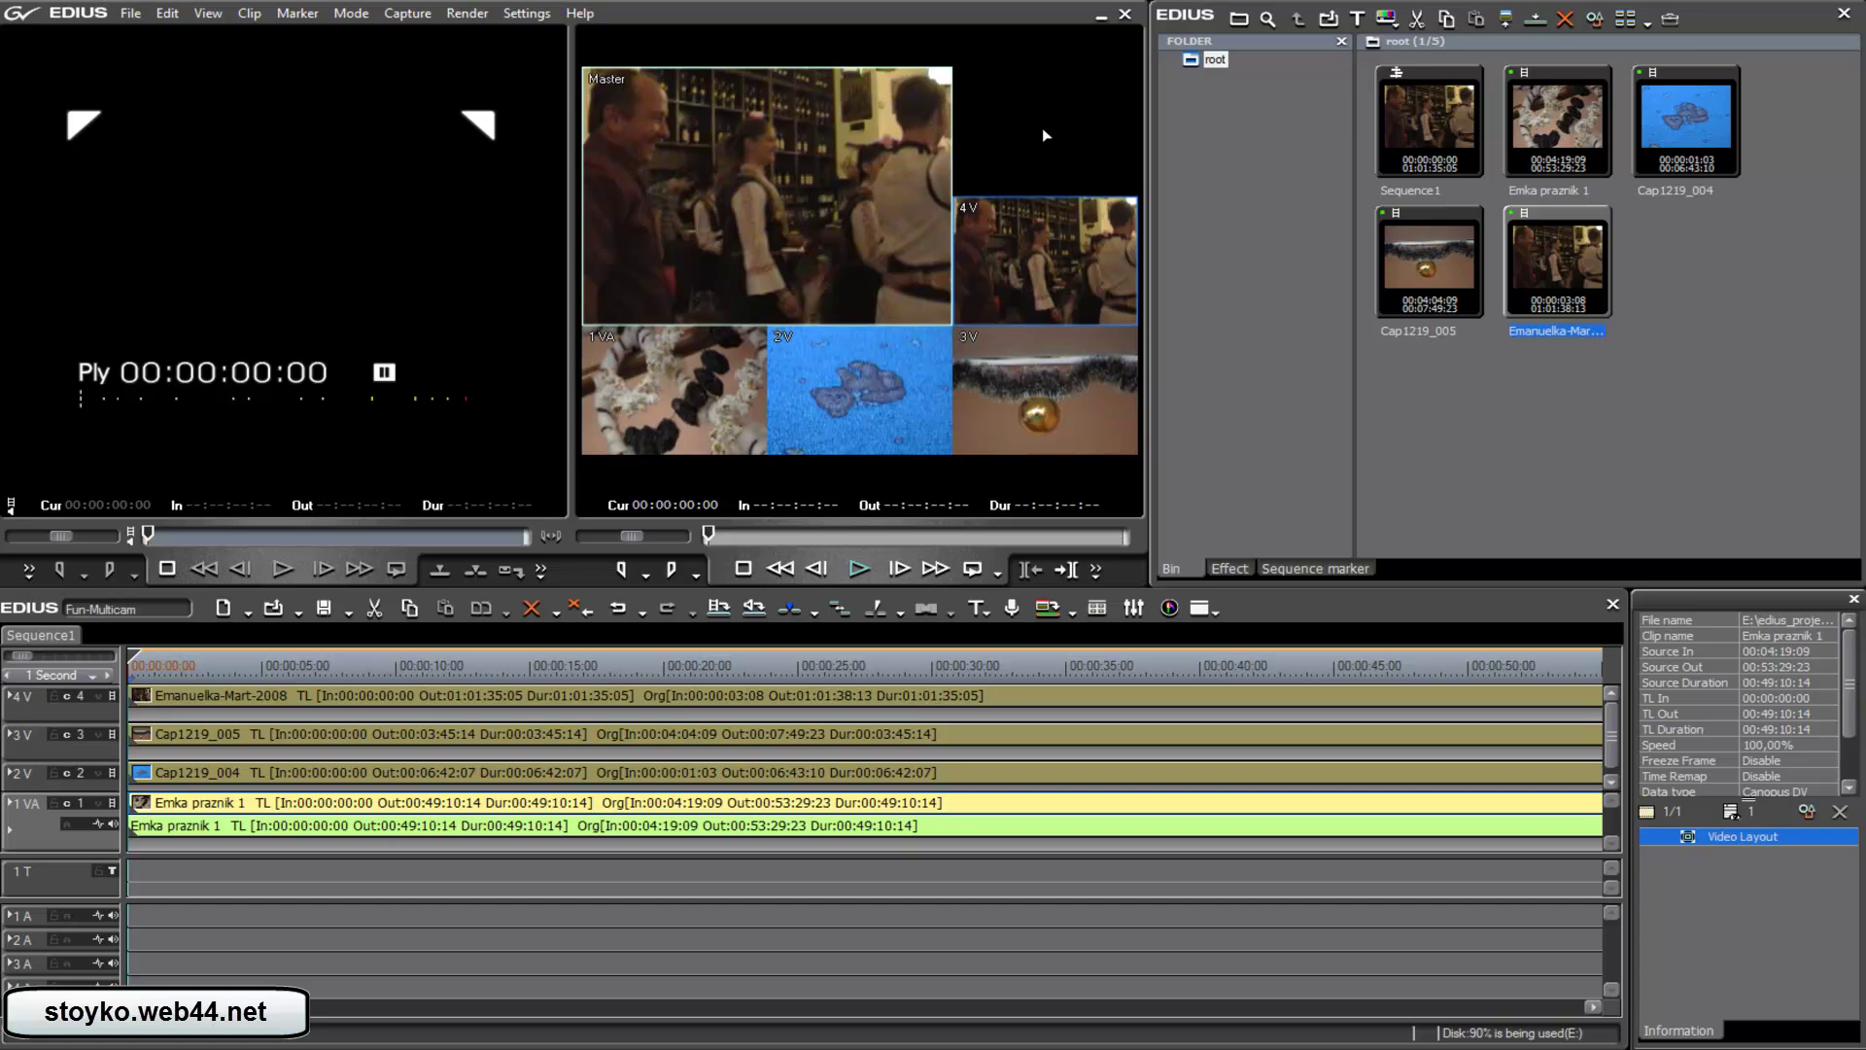
Examine the multicam monitor count and sync point options without changing either setting
{"action": "left_click", "coordinate": [352, 13]}
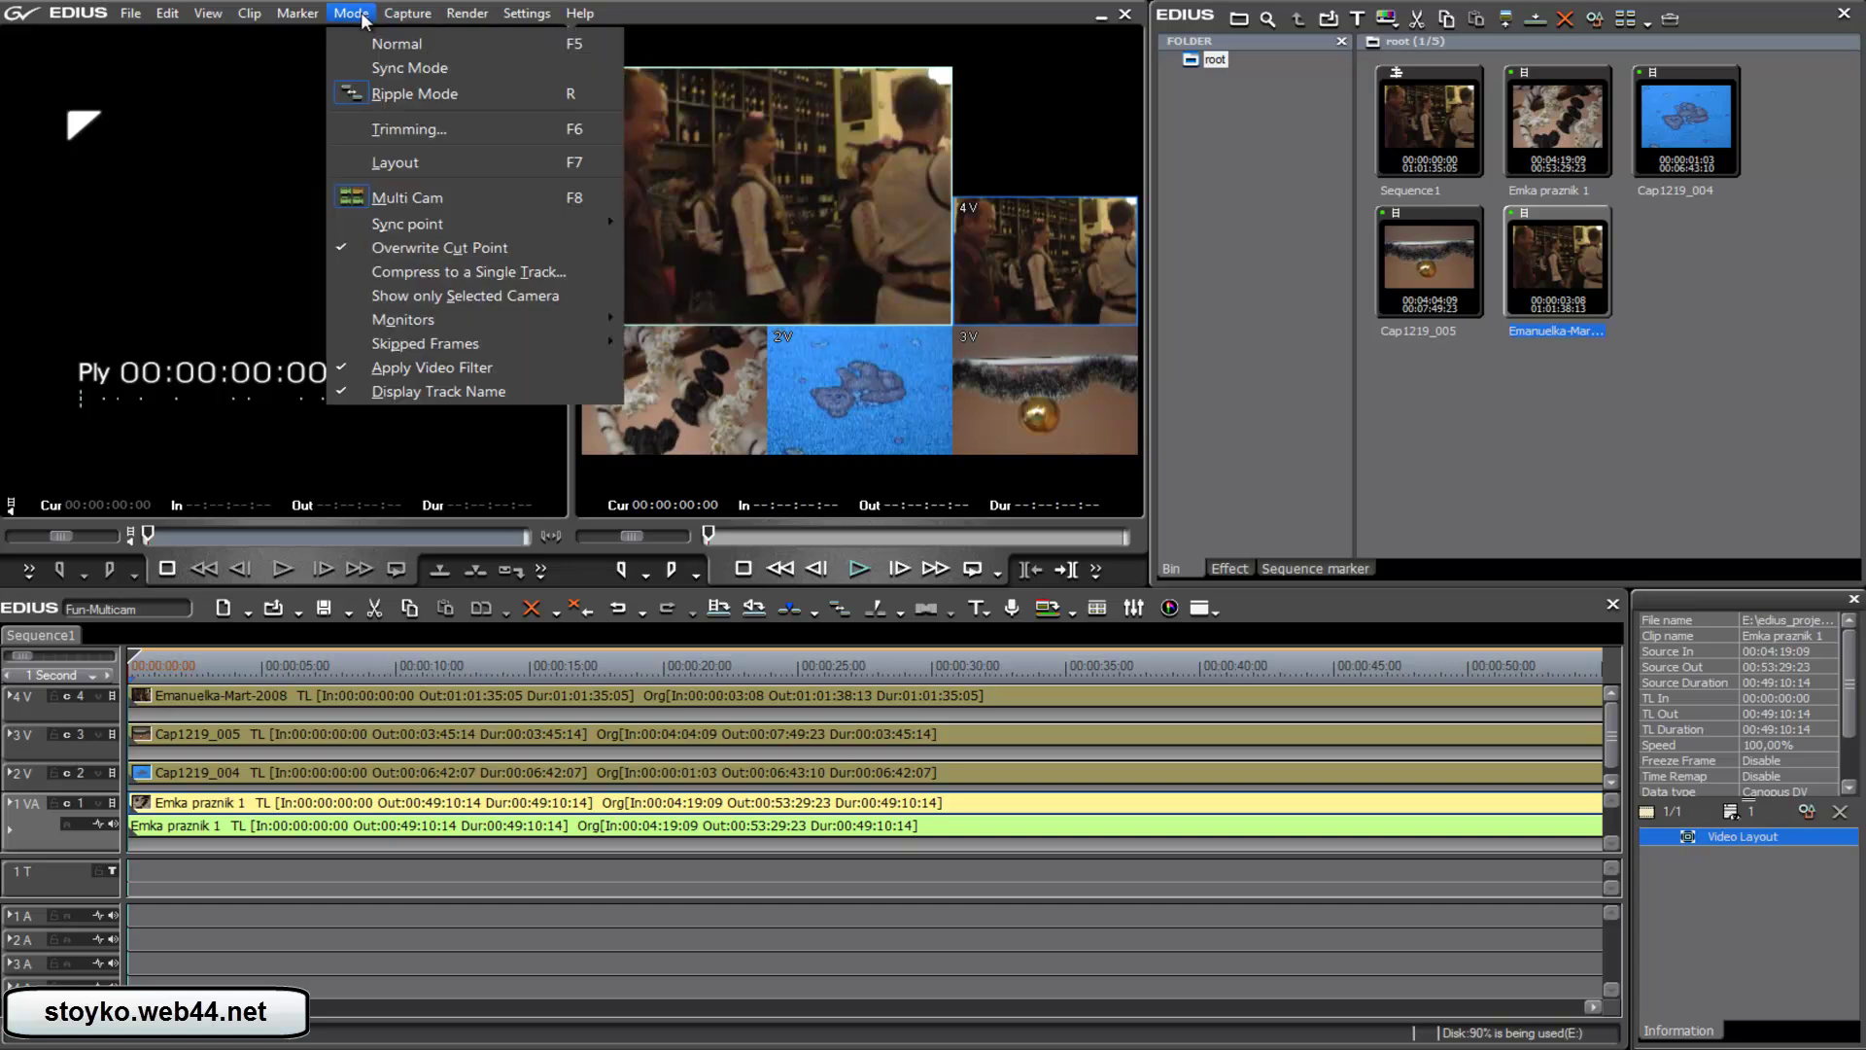
{"action": "mouse_move", "coordinate": [422, 324]}
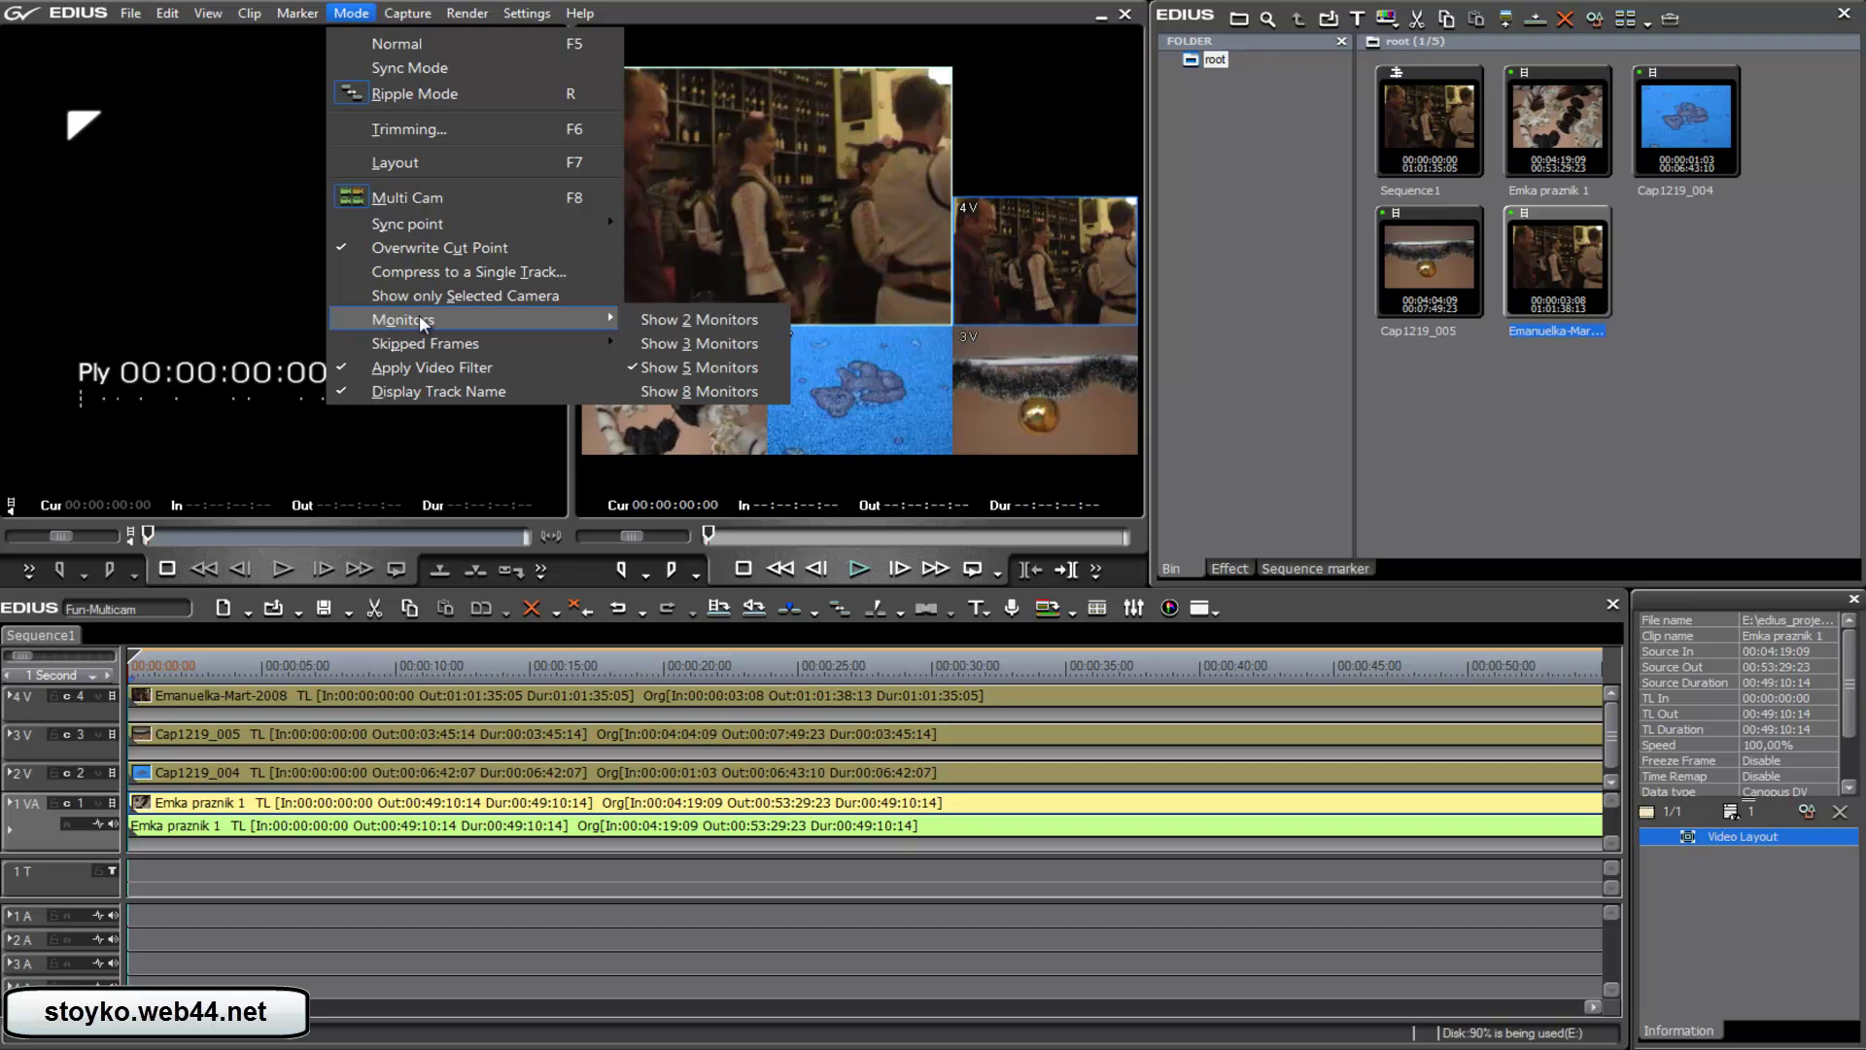
{"action": "mouse_move", "coordinate": [441, 223]}
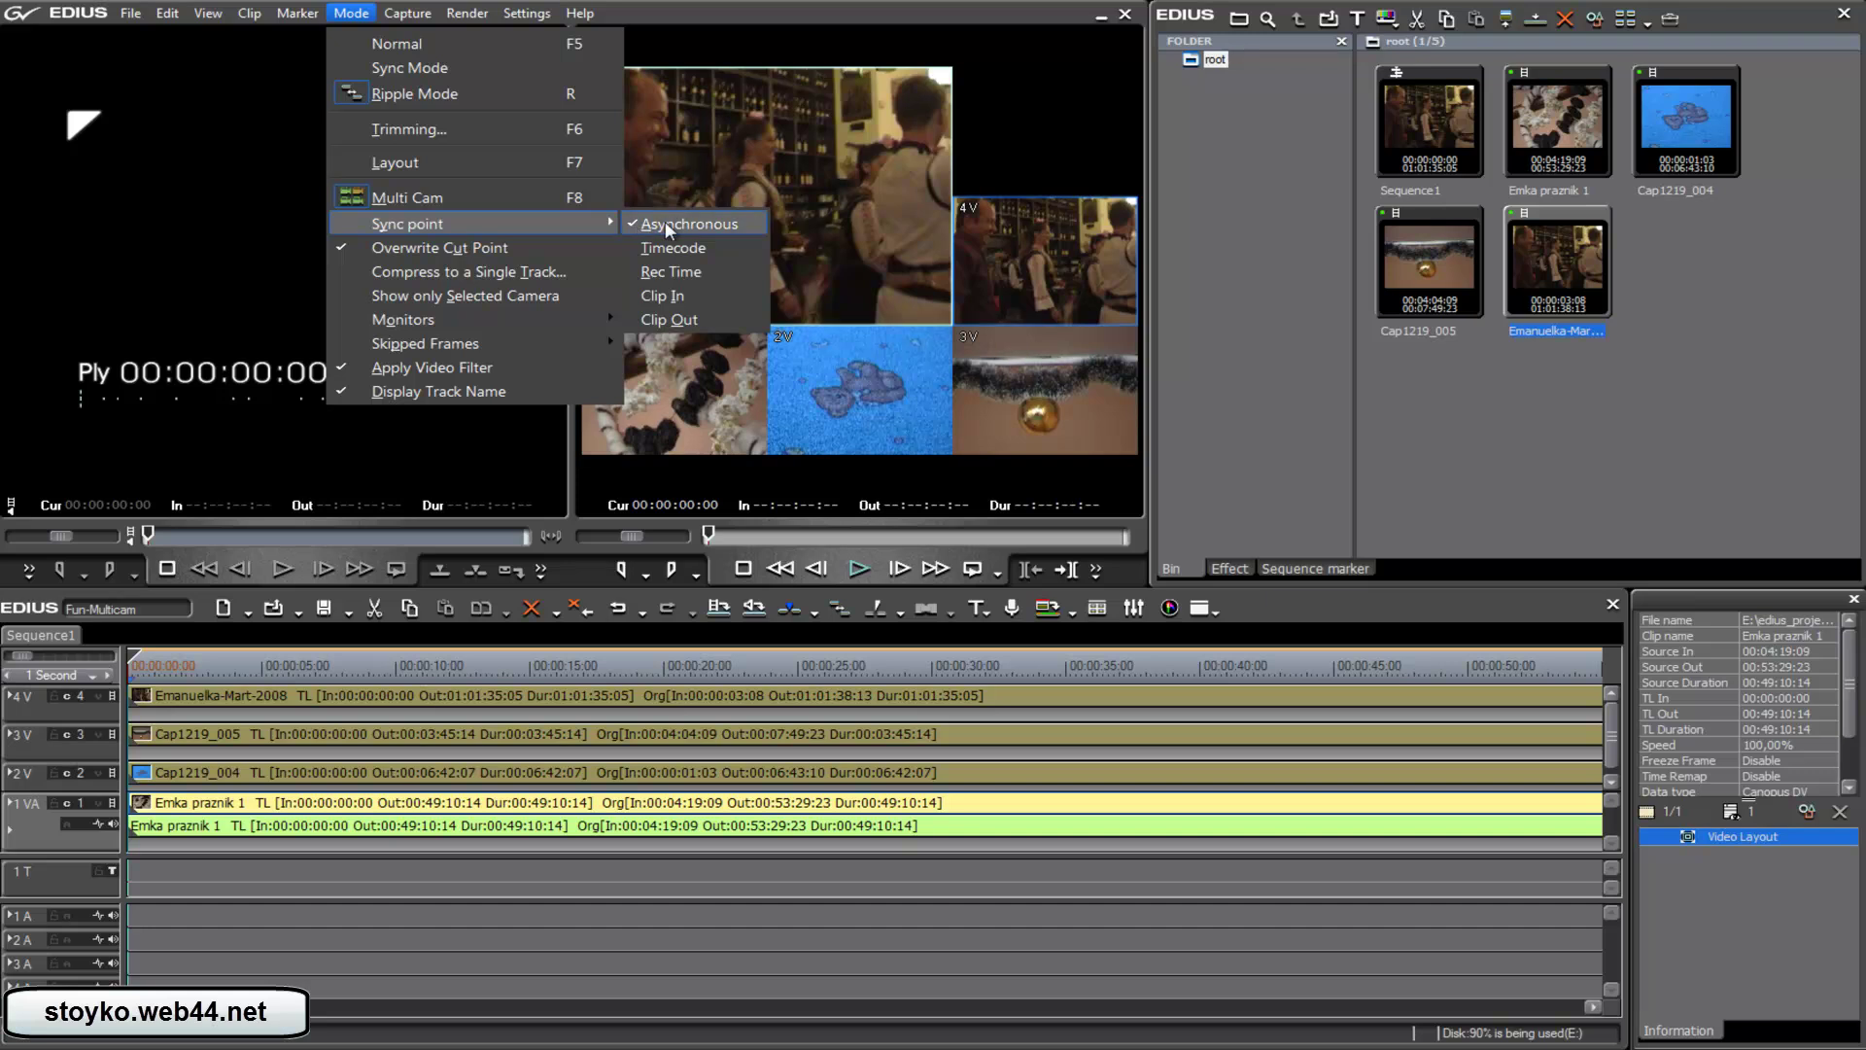
{"action": "left_click", "coordinate": [751, 5]}
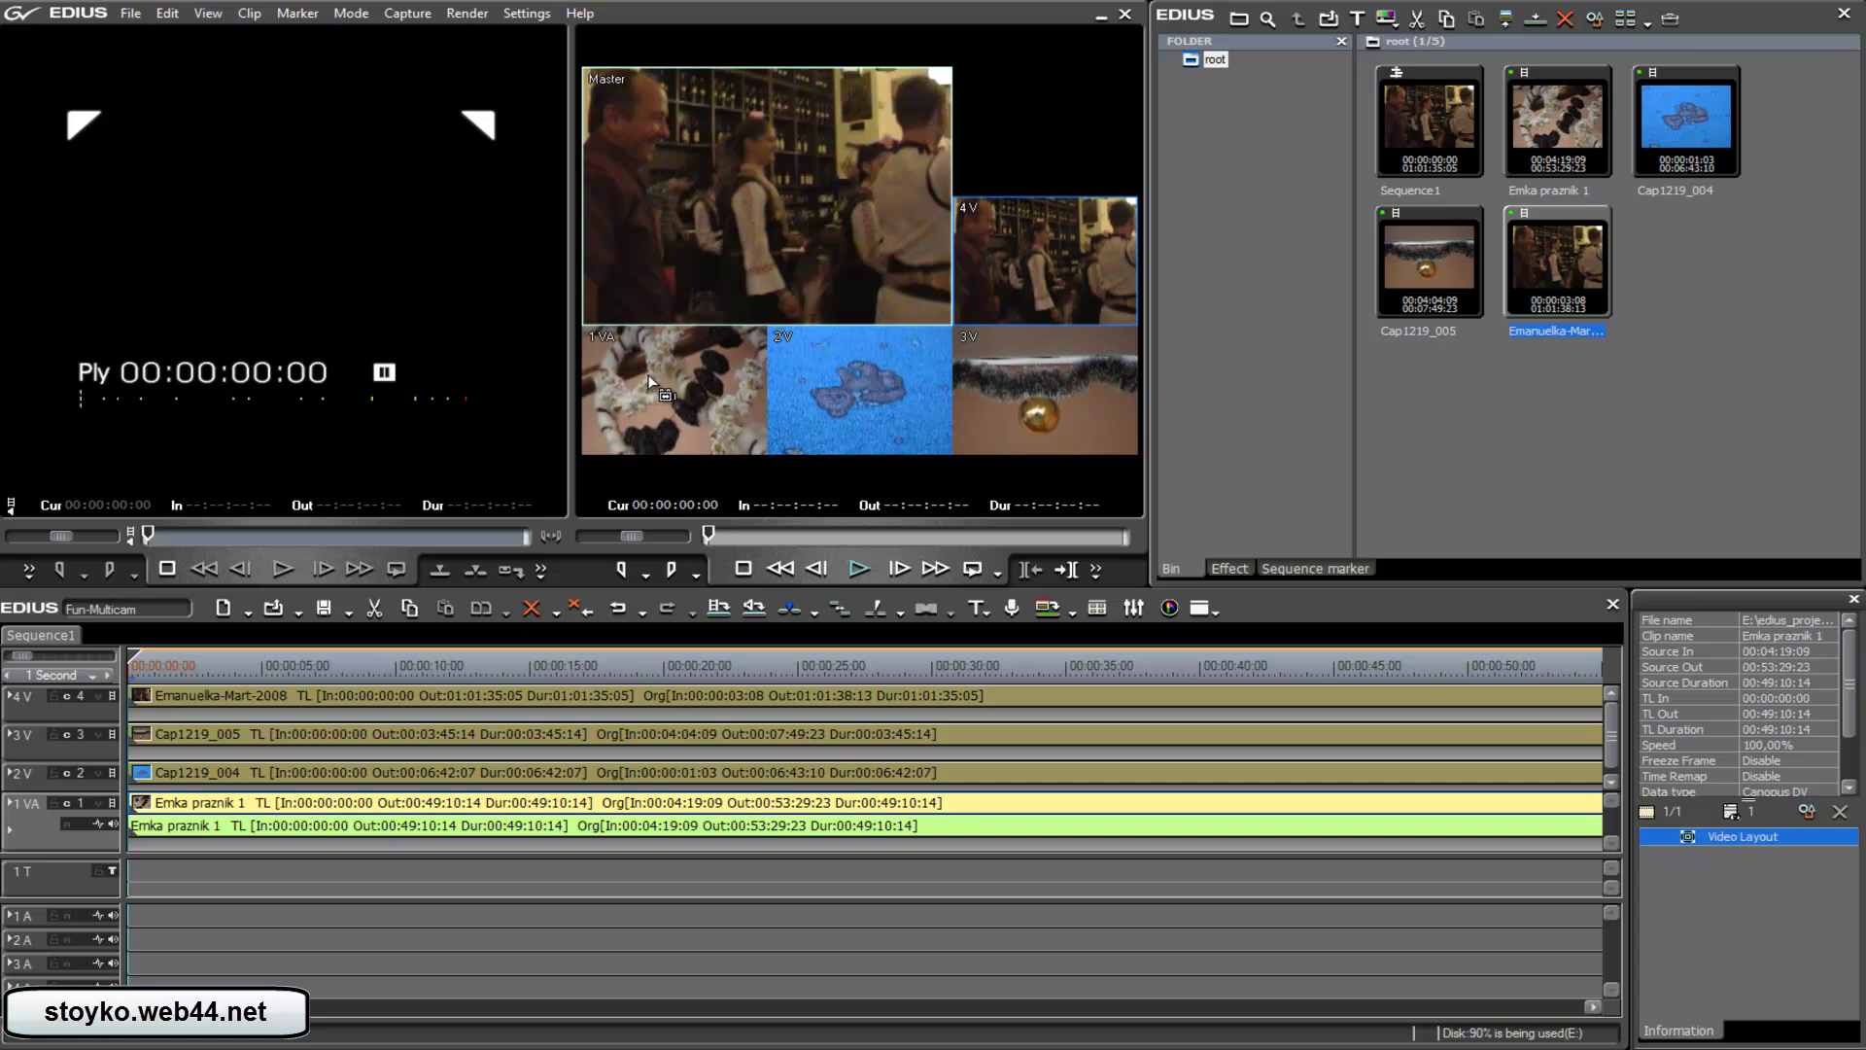
Play the sequence and switch cameras live in the order 3 V, 2 V, 1 VA, 4 V, 3 V, 1 VA, 2 V, 3 V, 4 V
{"action": "key", "text": "space"}
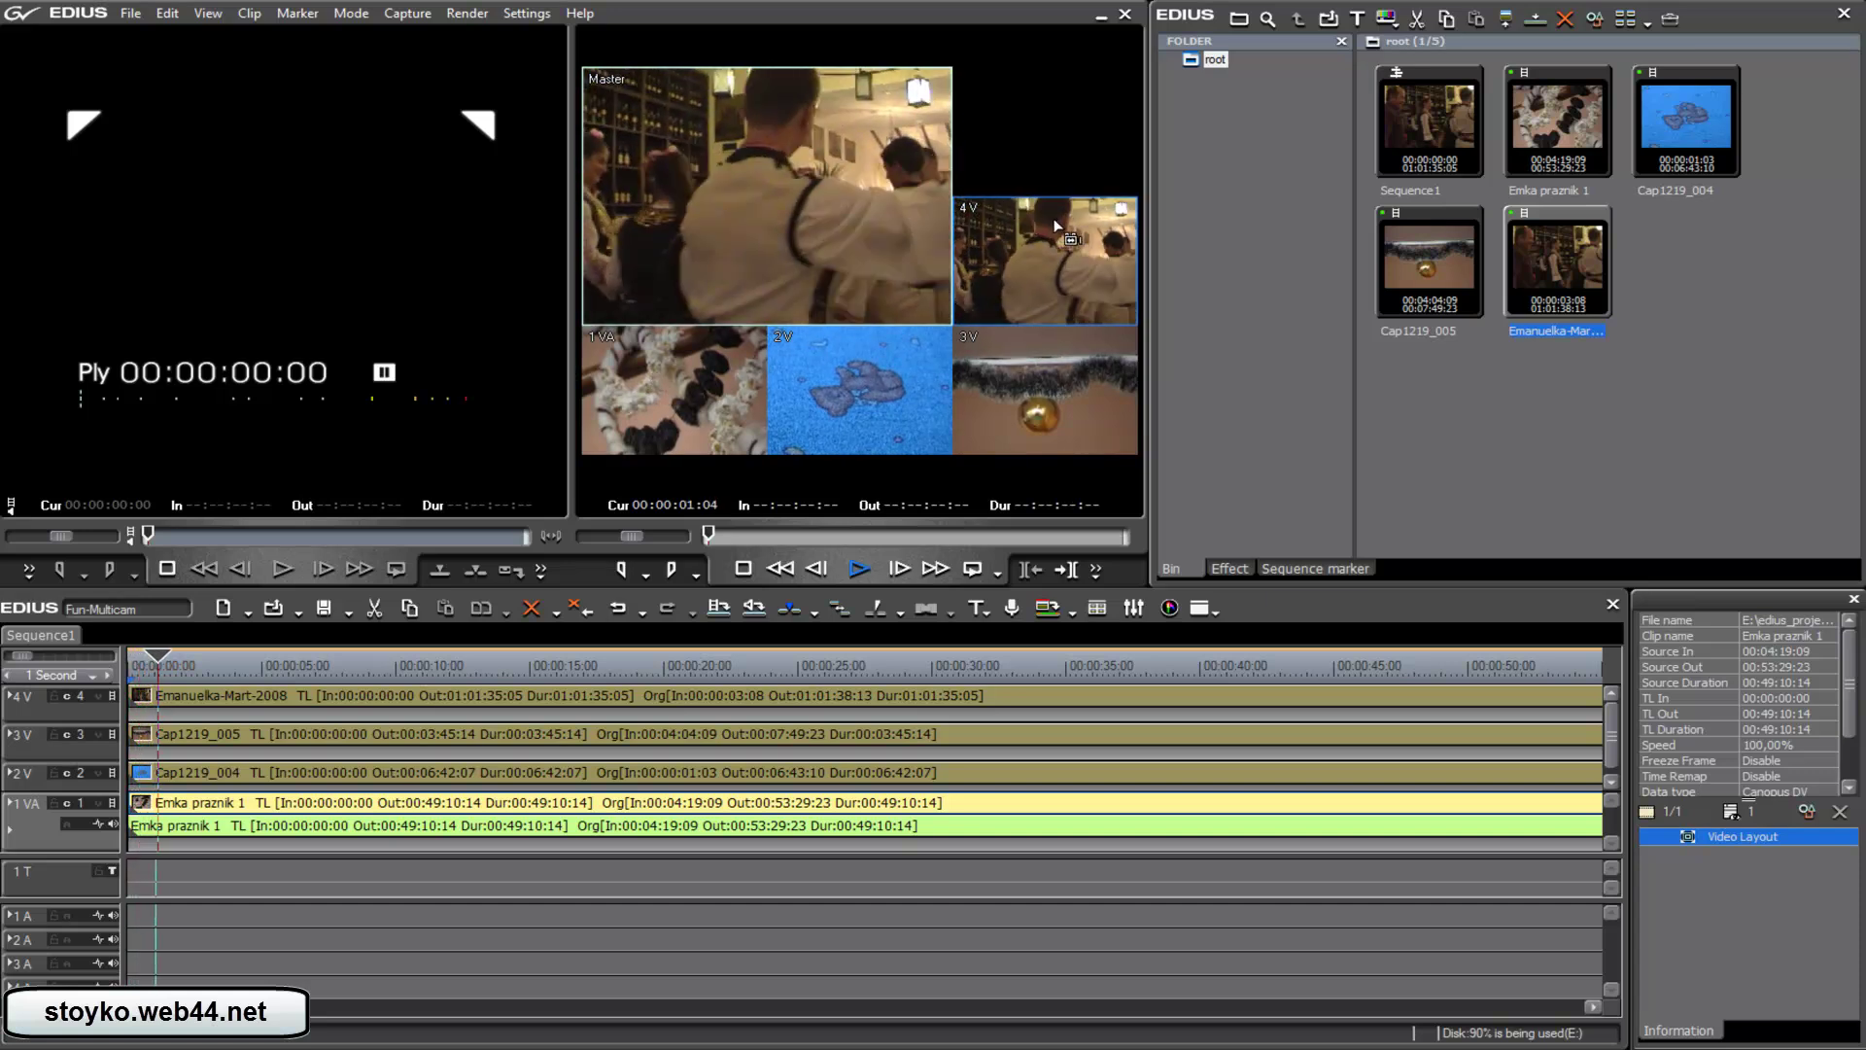
{"action": "left_click", "coordinate": [1005, 370]}
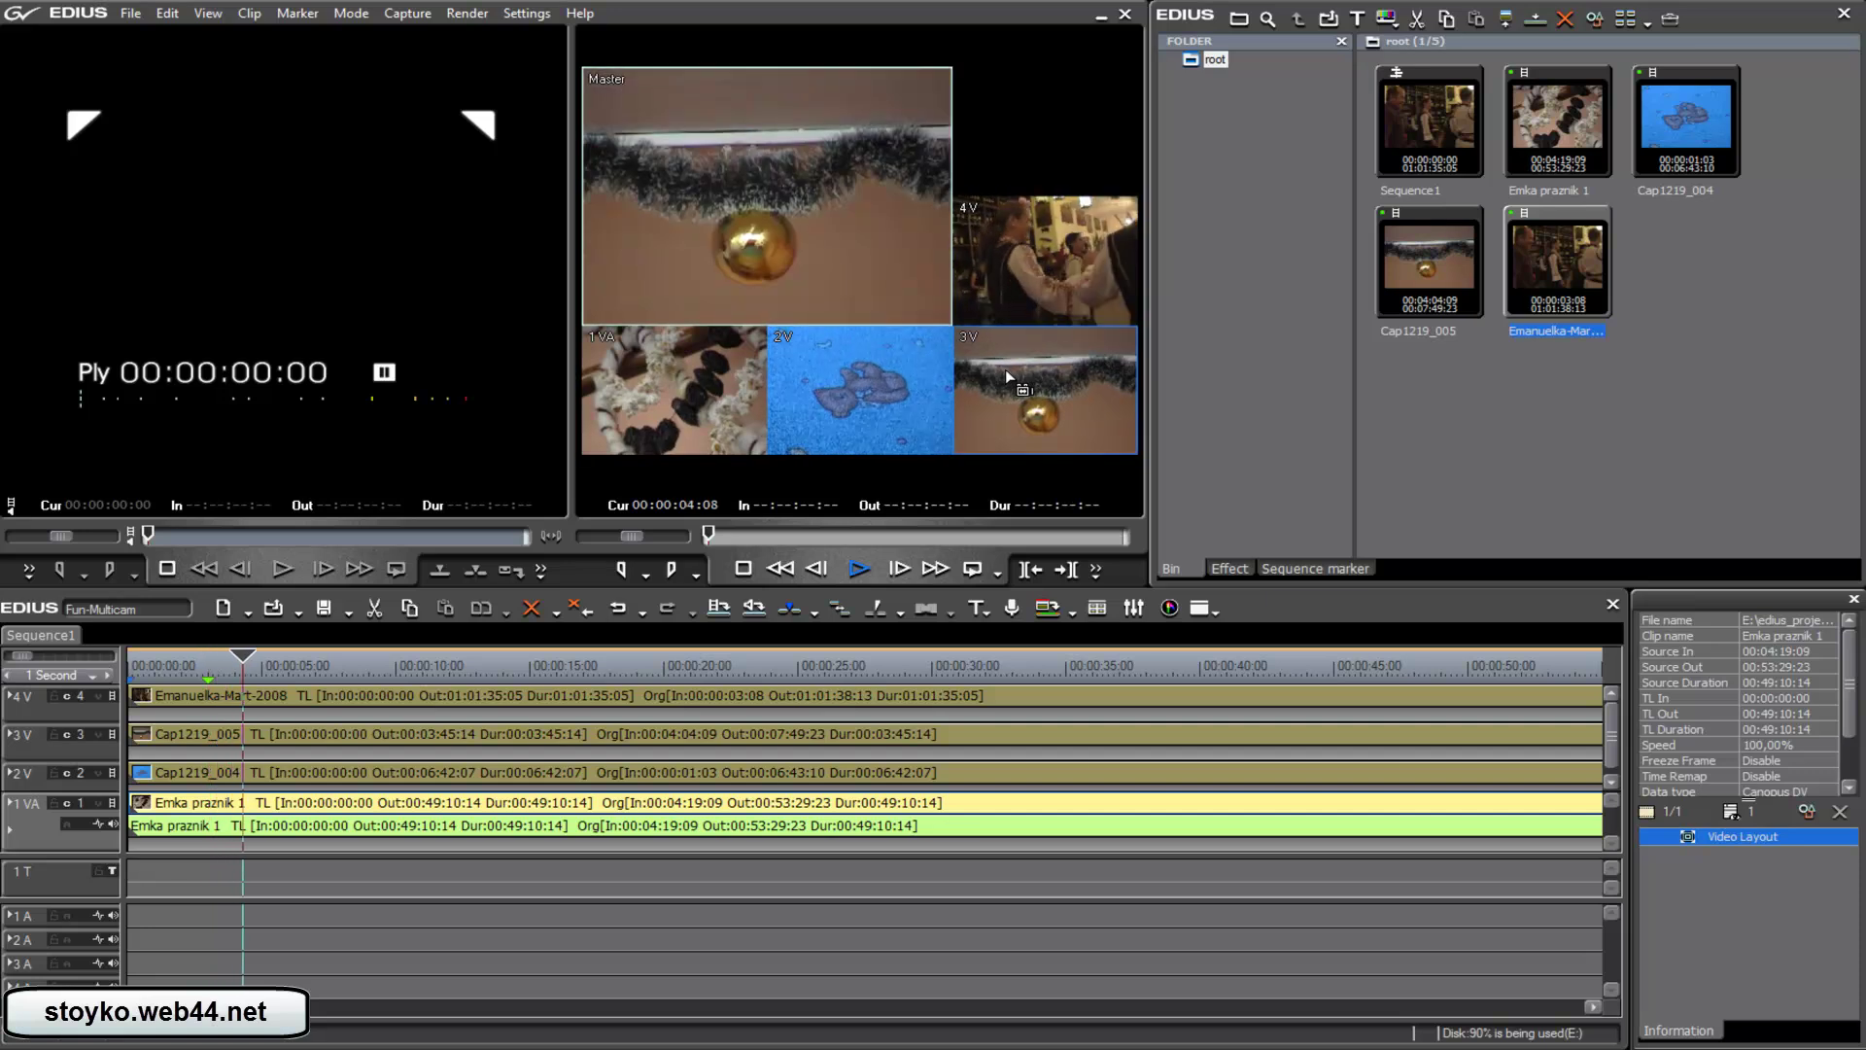
{"action": "left_click", "coordinate": [852, 394]}
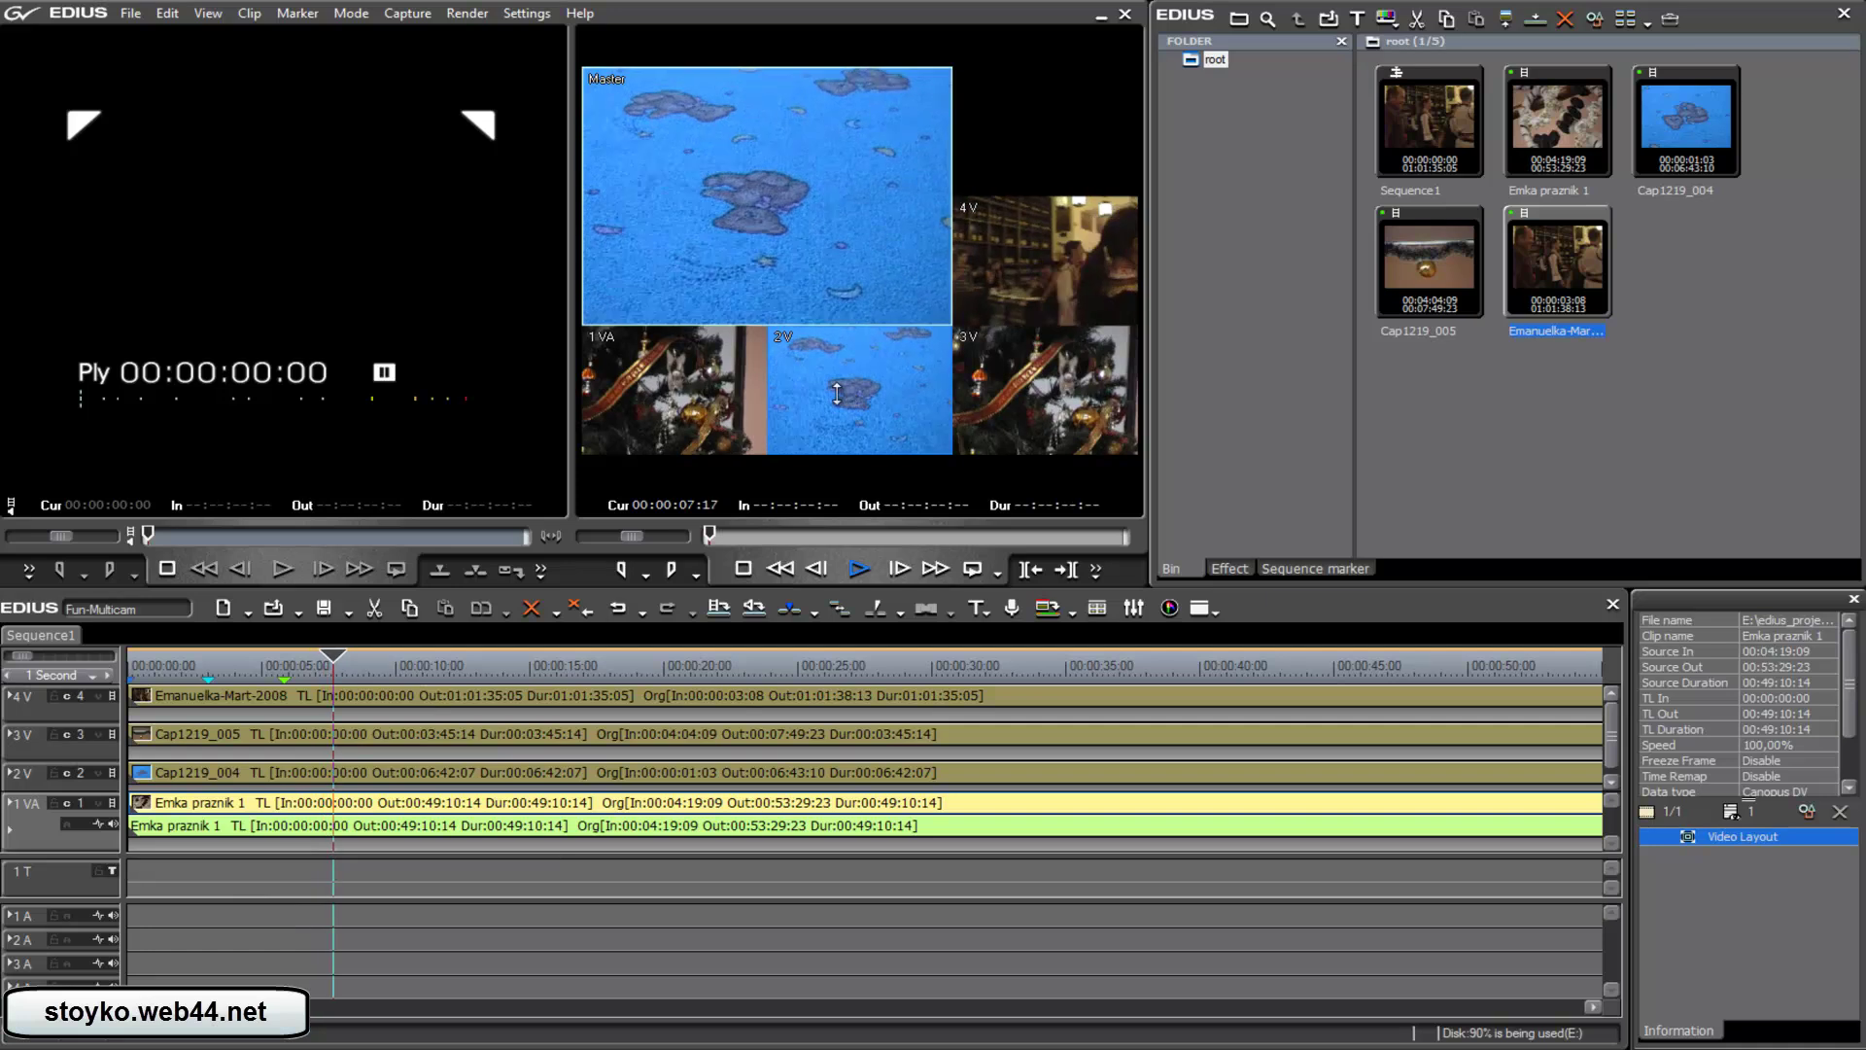
{"action": "left_click", "coordinate": [677, 396]}
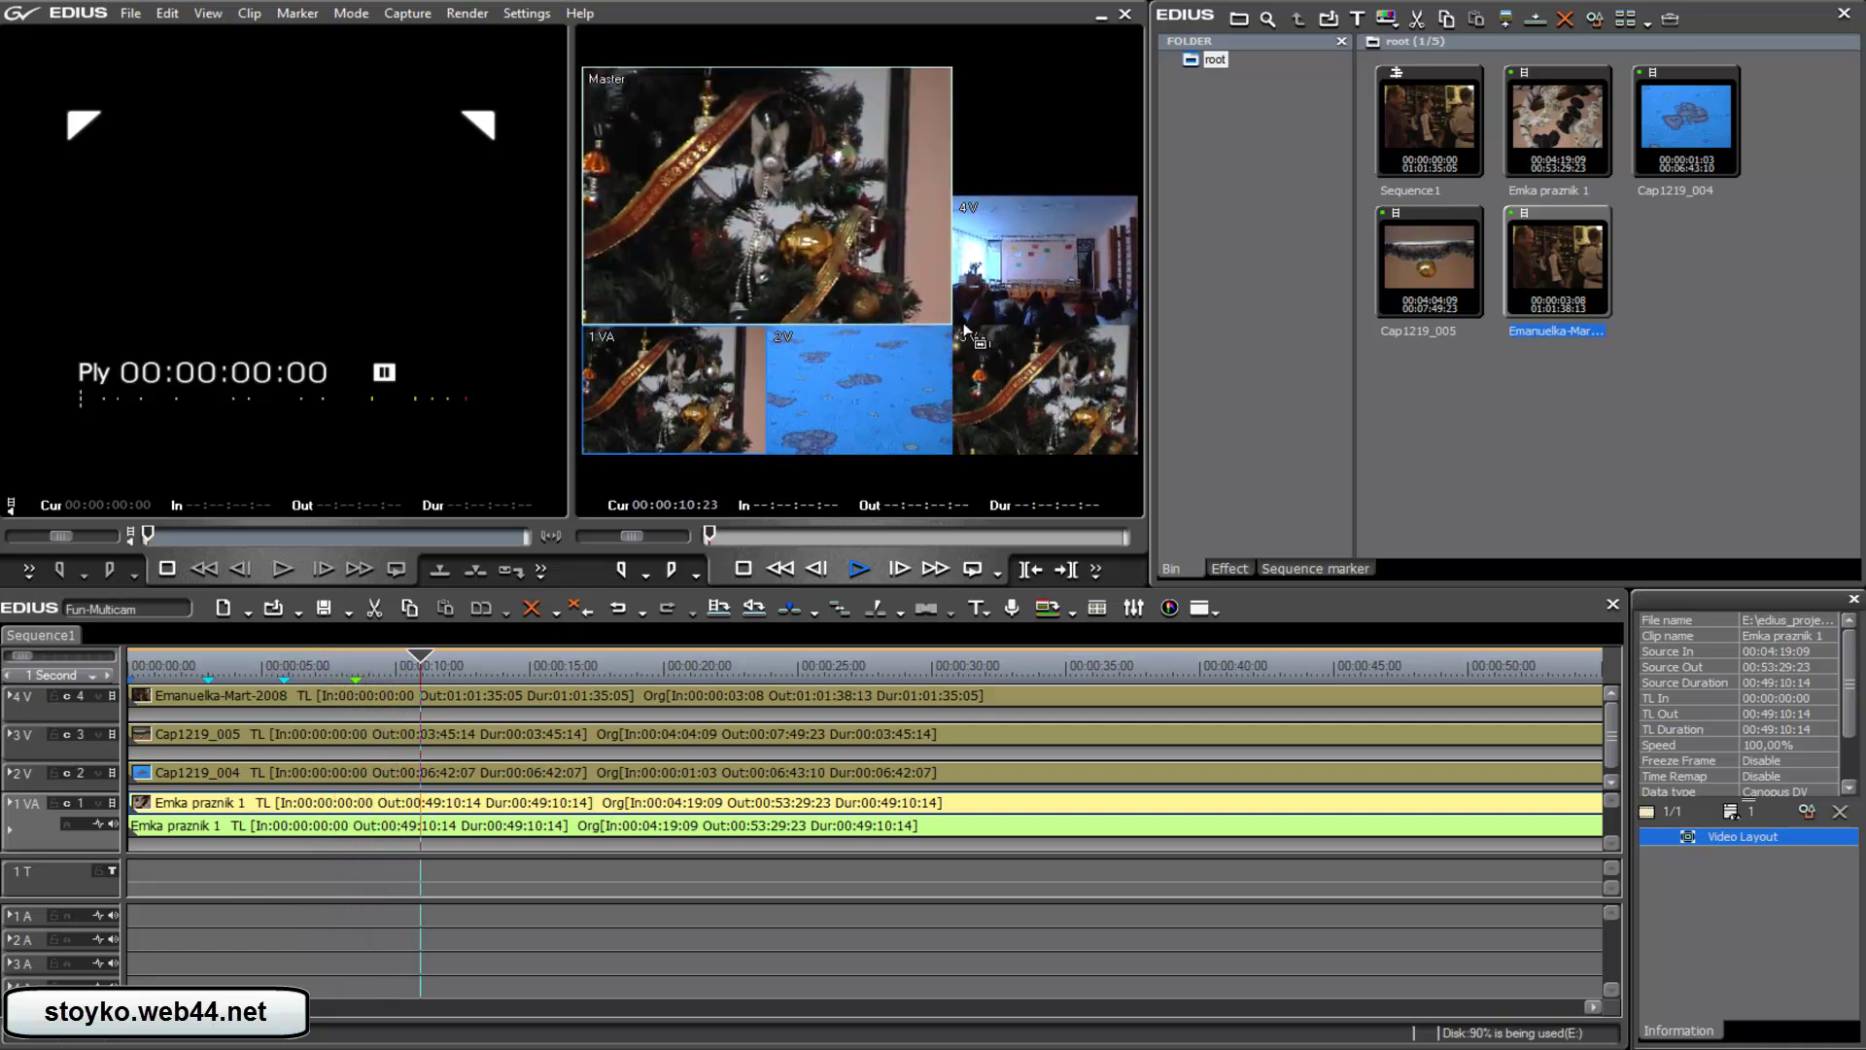
{"action": "left_click", "coordinate": [1011, 259]}
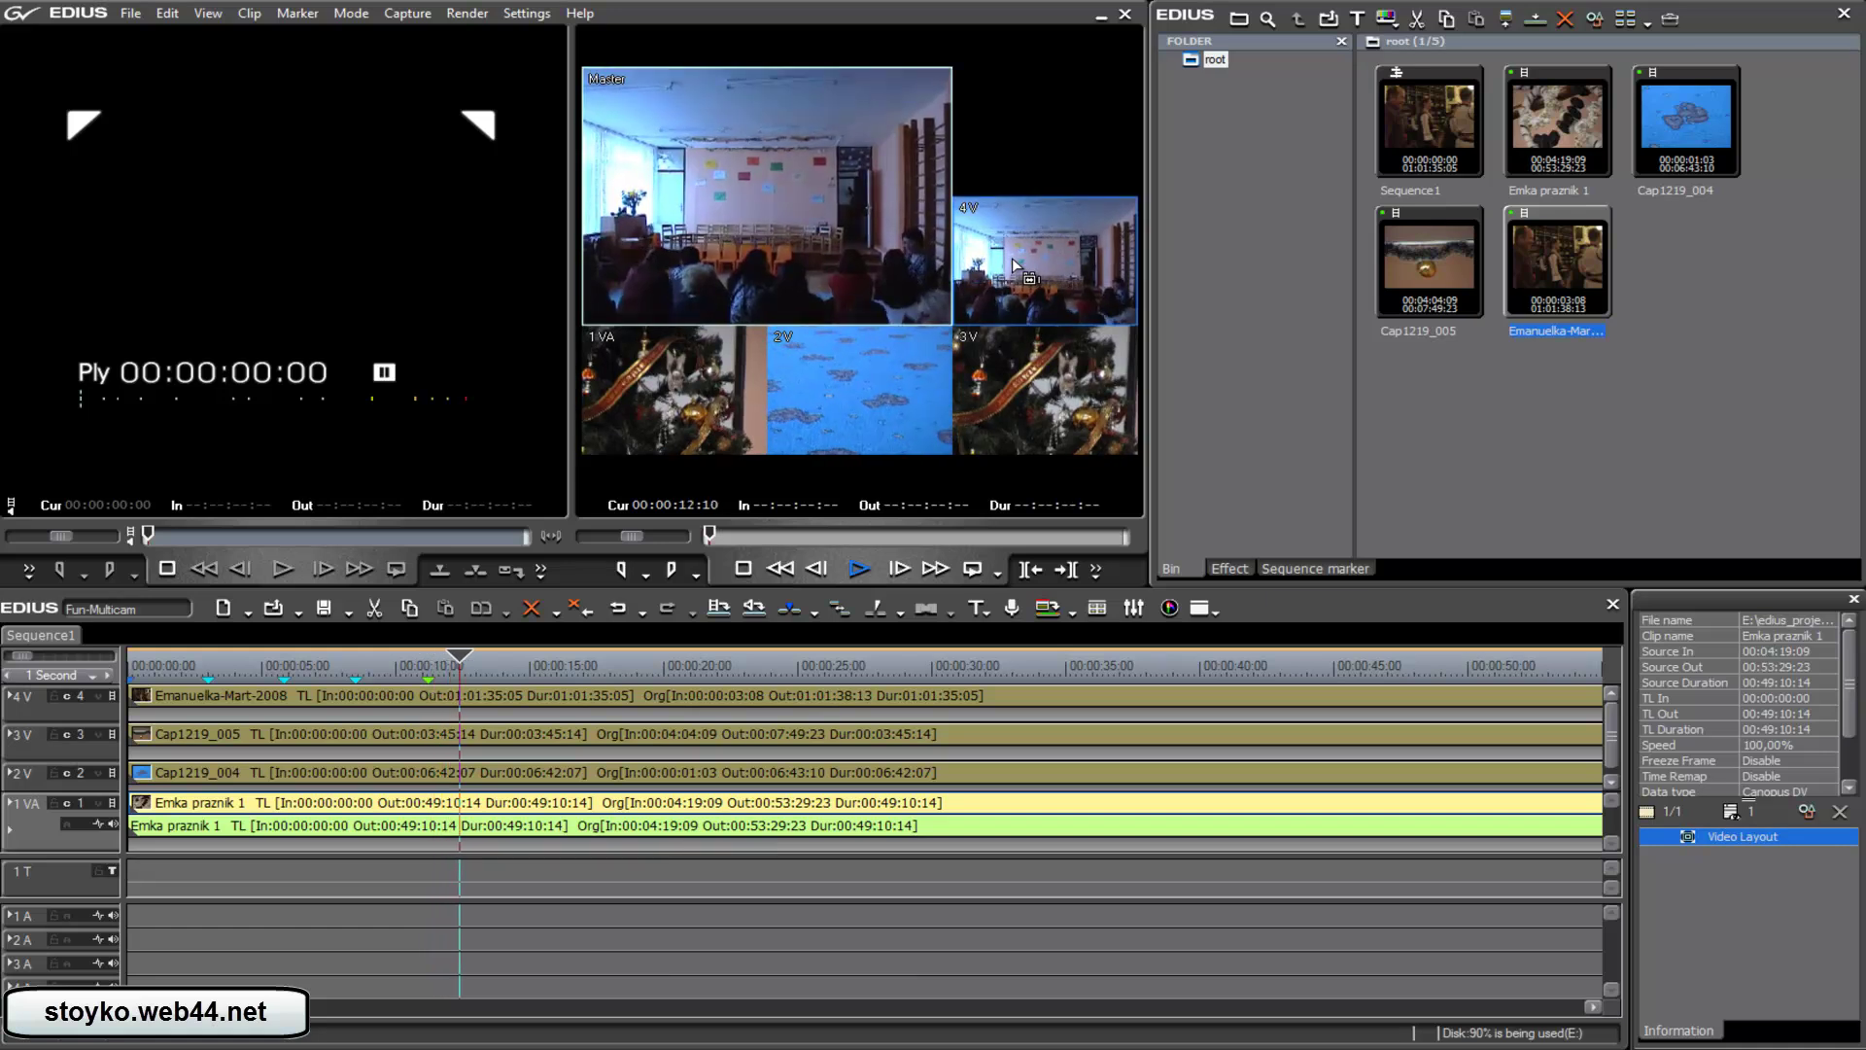
{"action": "left_click", "coordinate": [1063, 376]}
{"action": "left_click", "coordinate": [686, 405]}
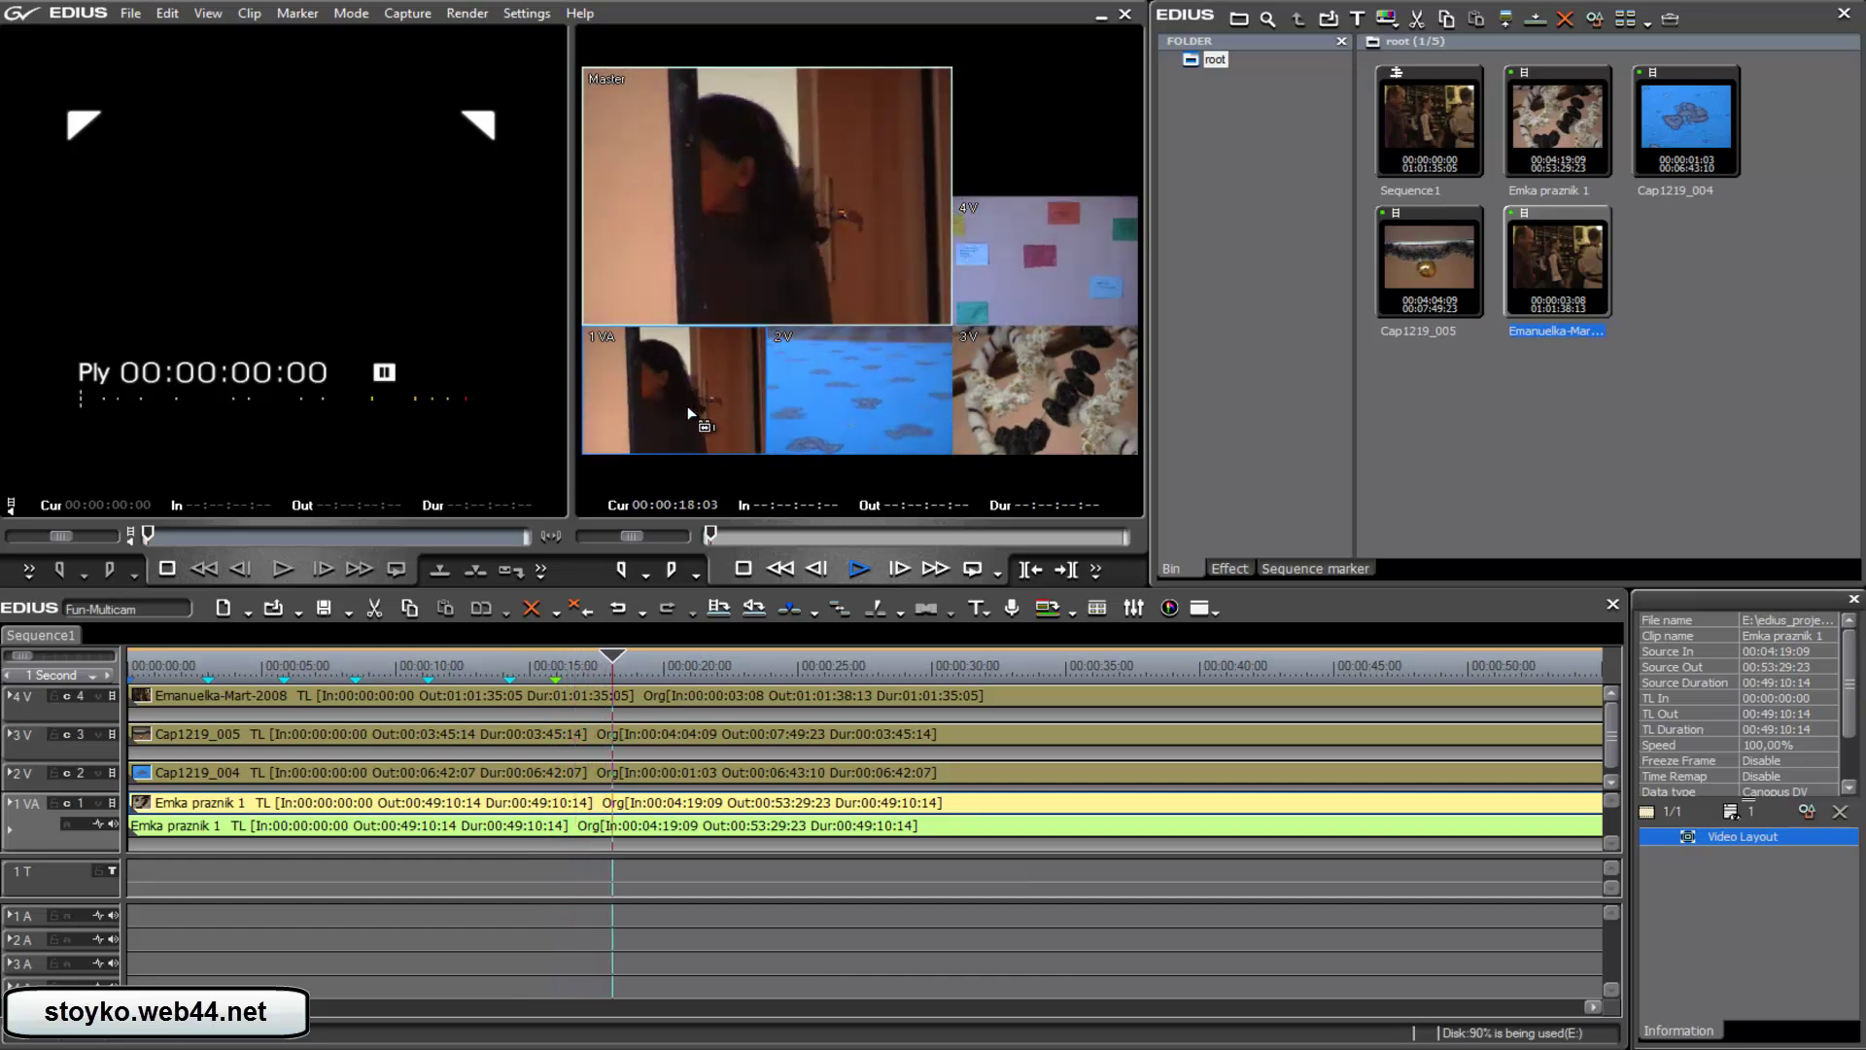
{"action": "left_click", "coordinate": [857, 409]}
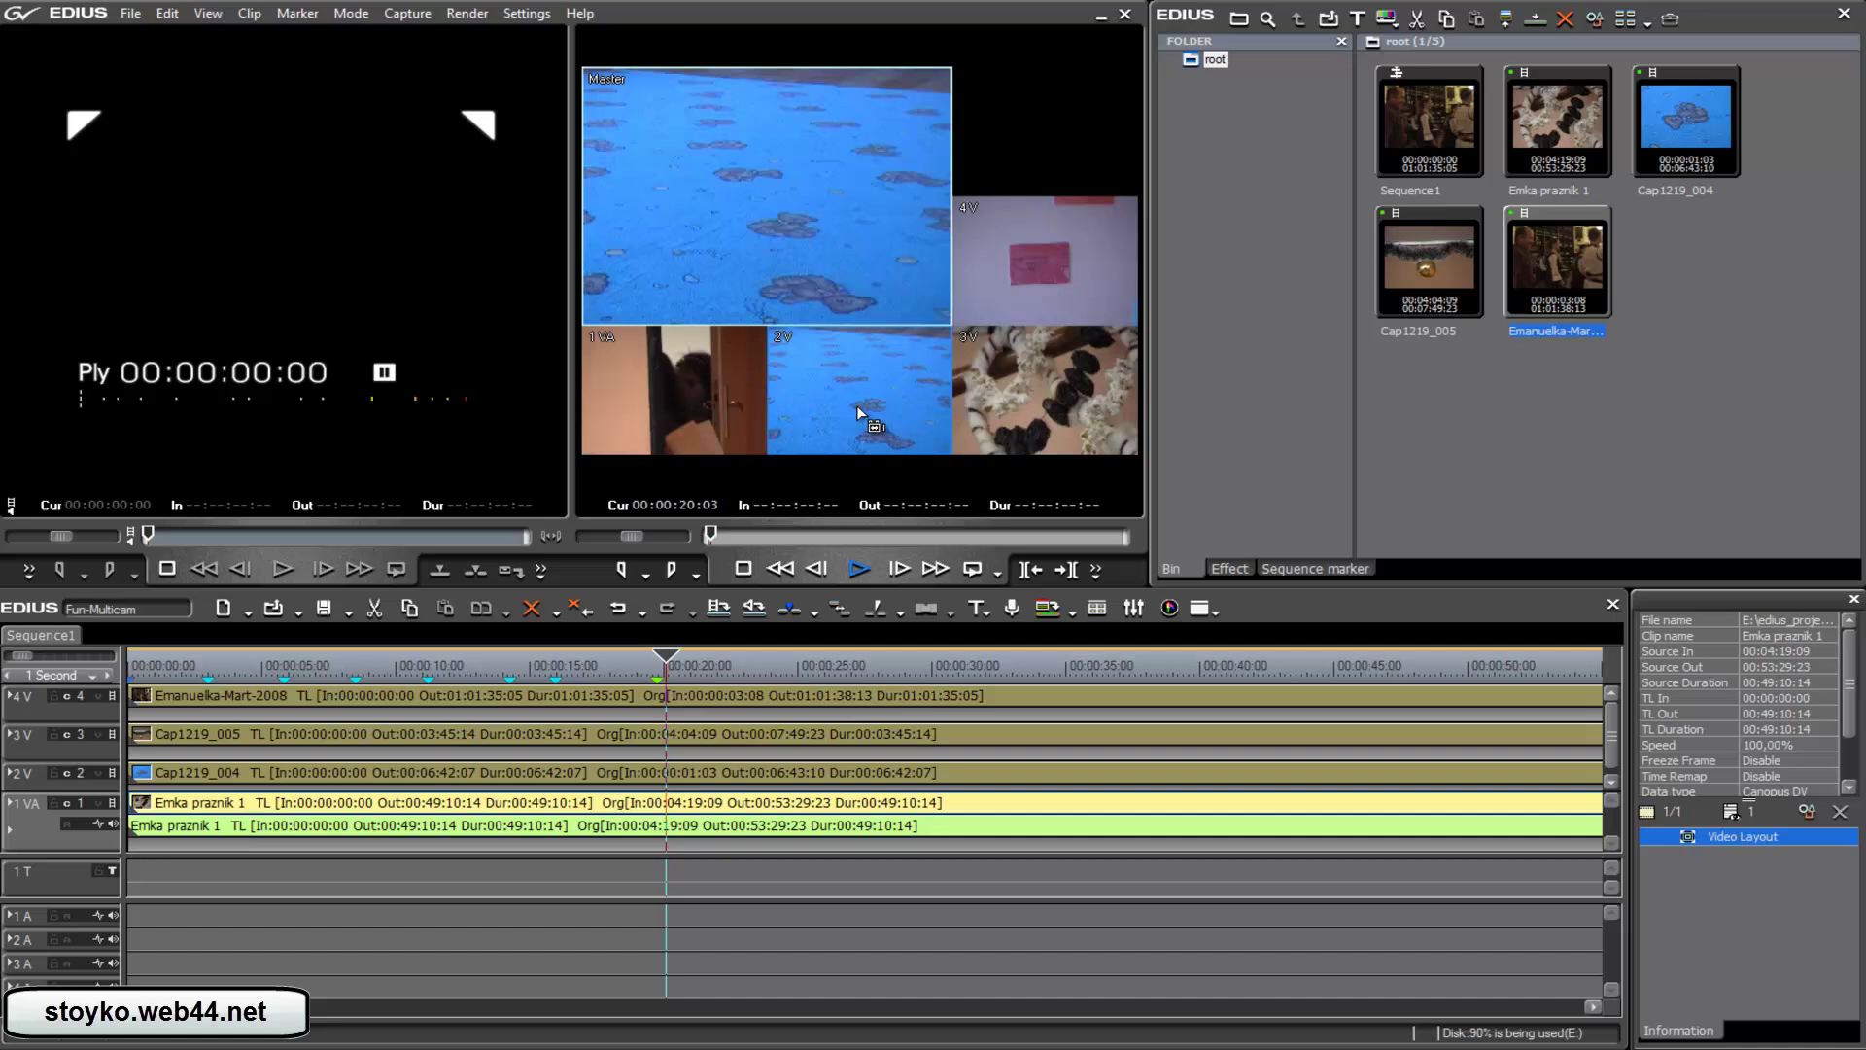
{"action": "left_click", "coordinate": [996, 376]}
{"action": "left_click", "coordinate": [1024, 262]}
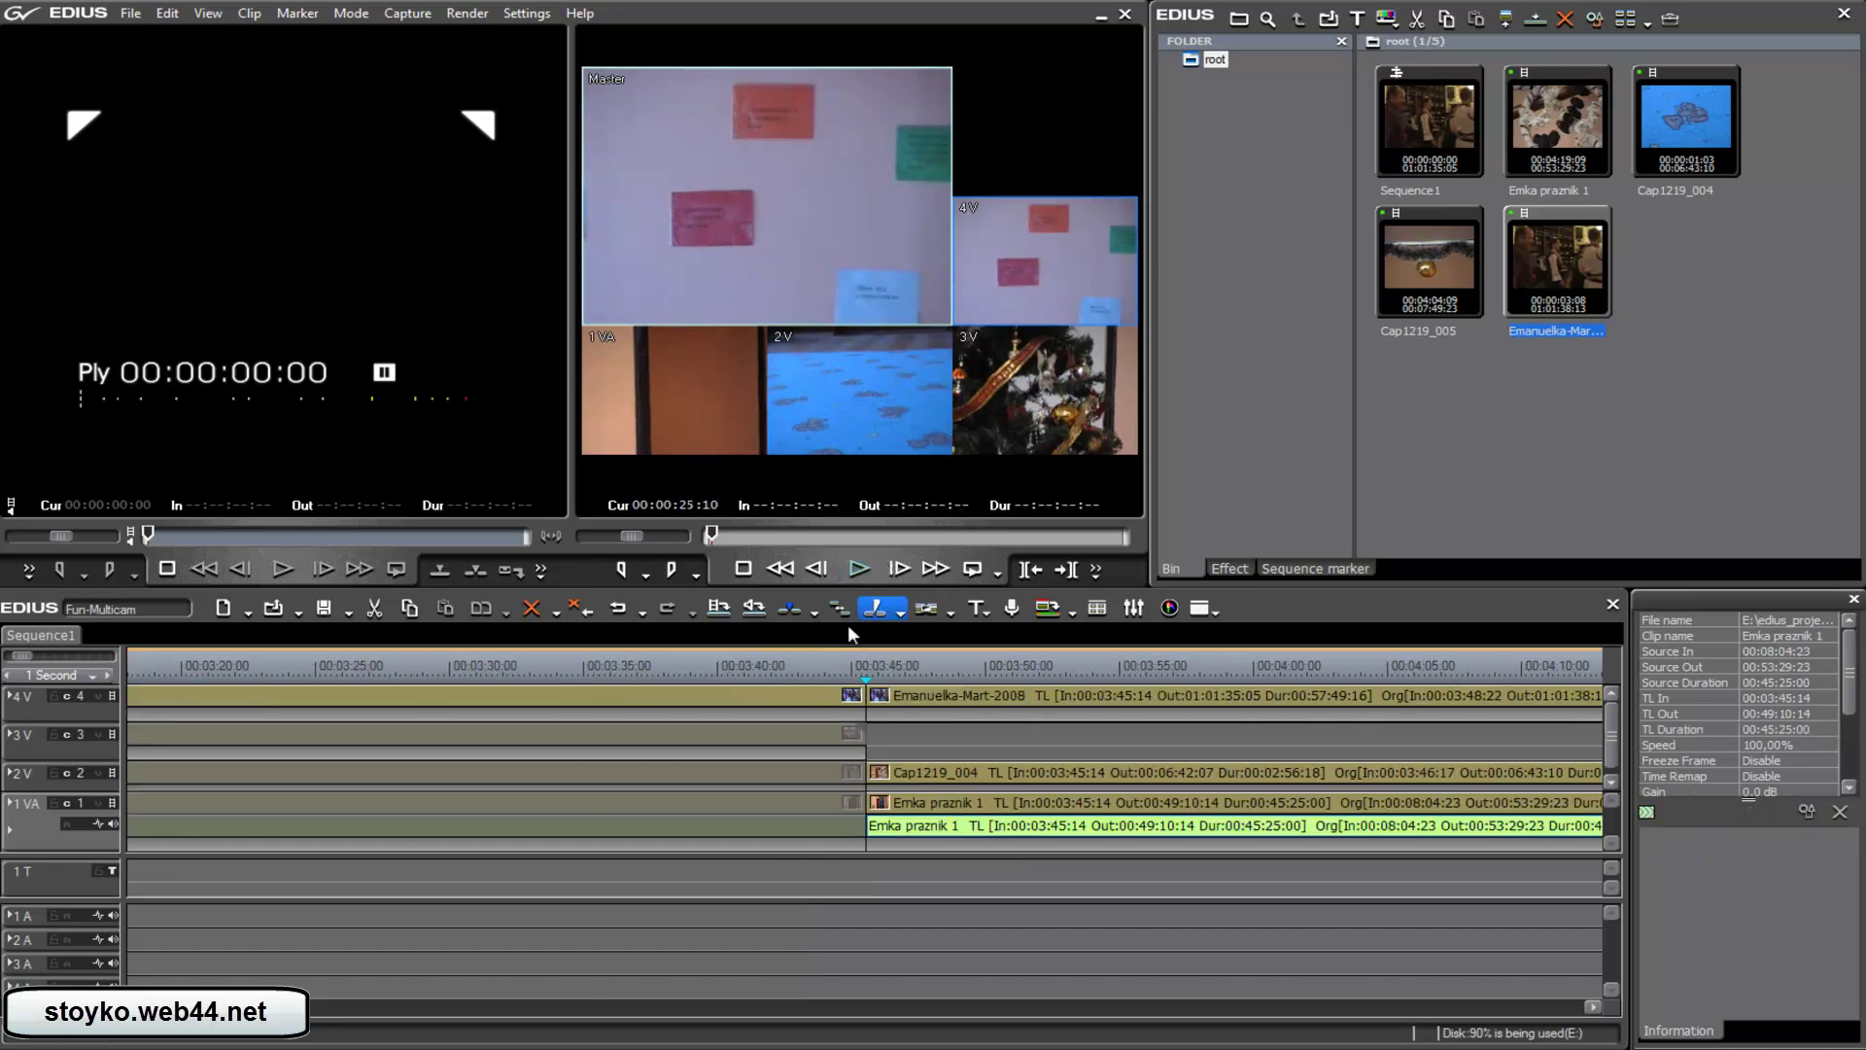
Move the first cut point, between 4 V and 3 V, earlier to 00:00:01:20
{"action": "key", "text": "ctrl+minus"}
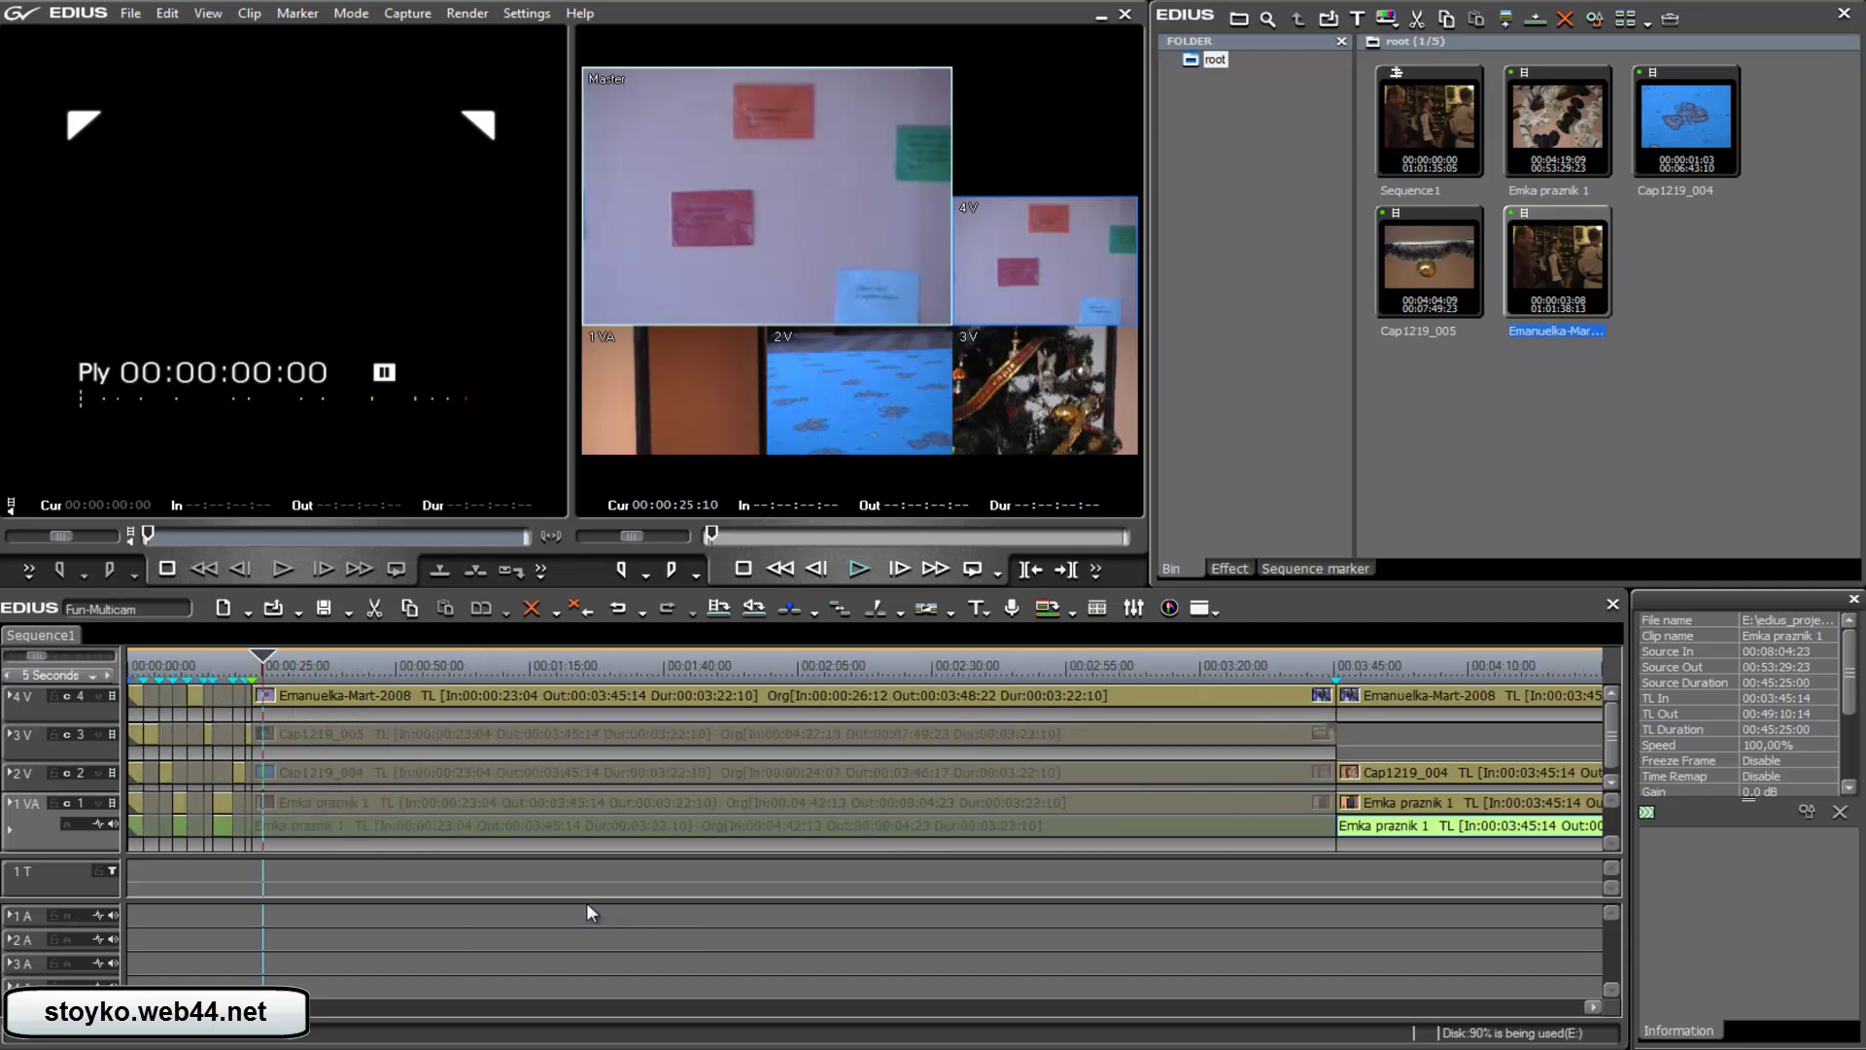
{"action": "key", "text": "Home"}
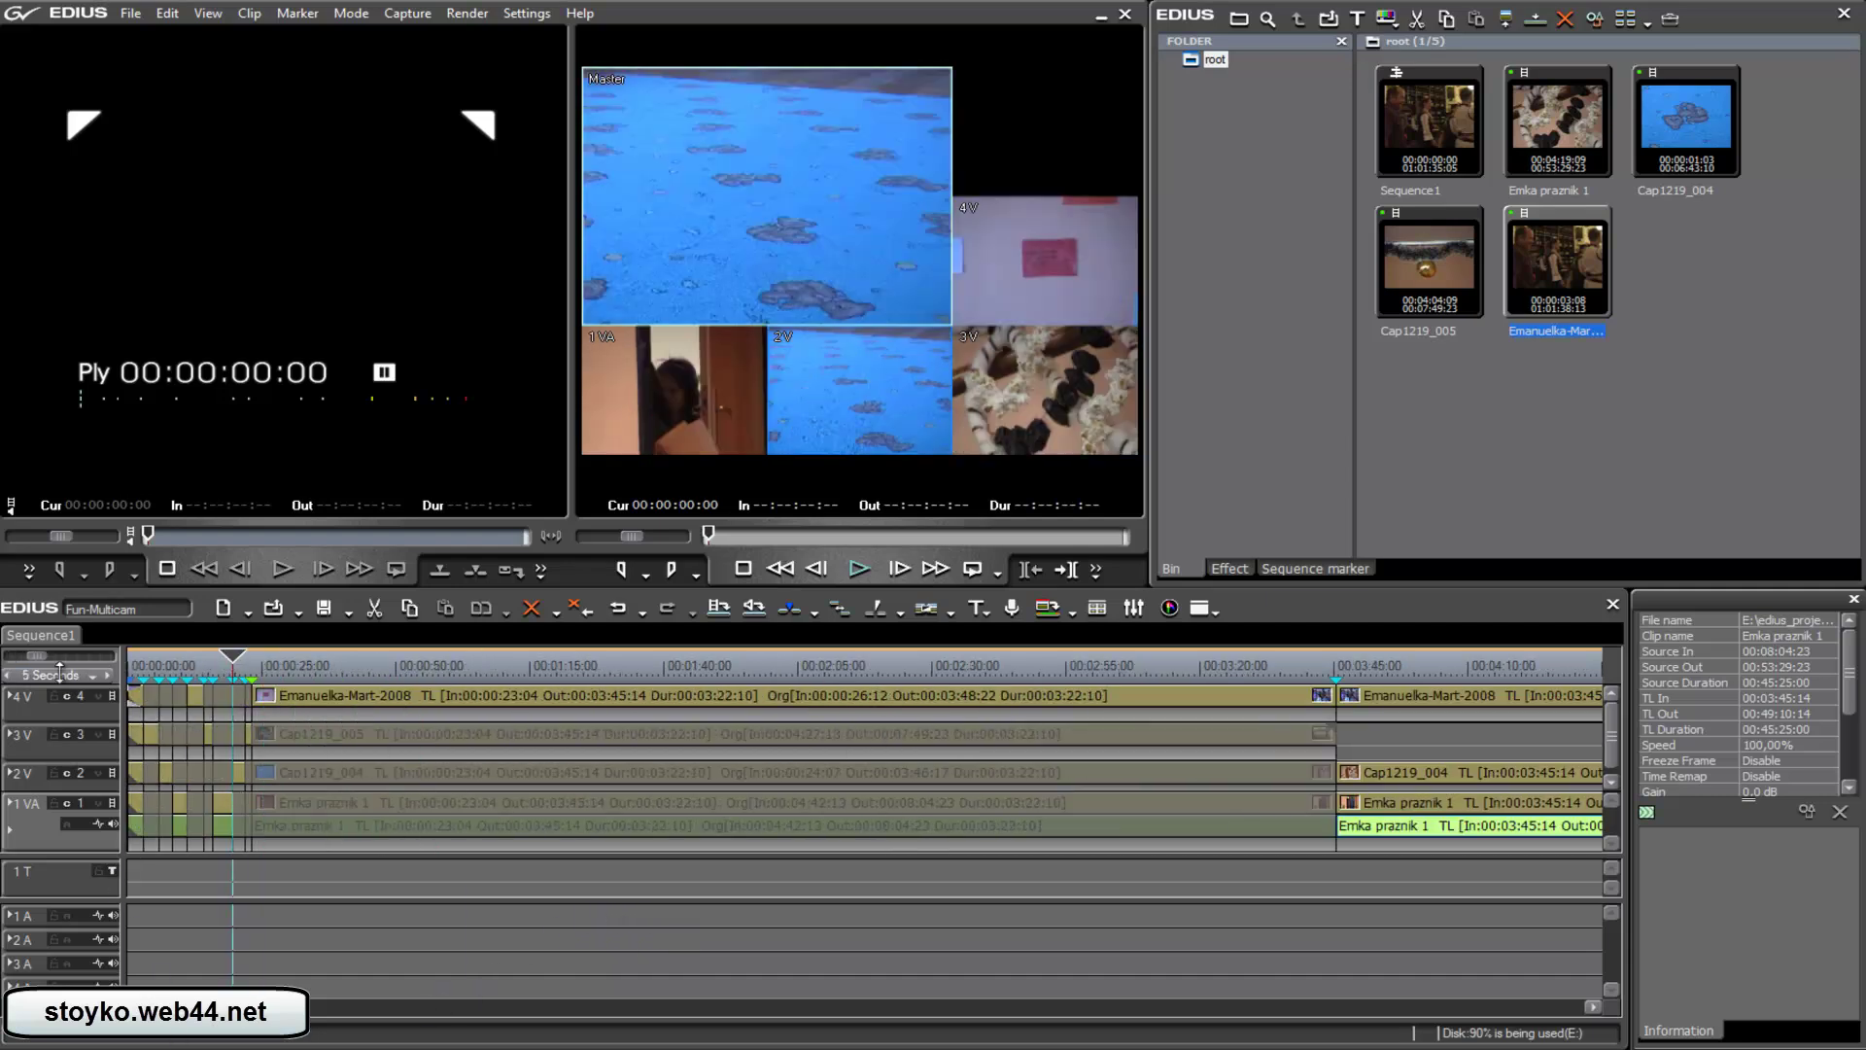
{"action": "key", "text": "ctrl+plus"}
{"action": "key", "text": "ctrl+plus"}
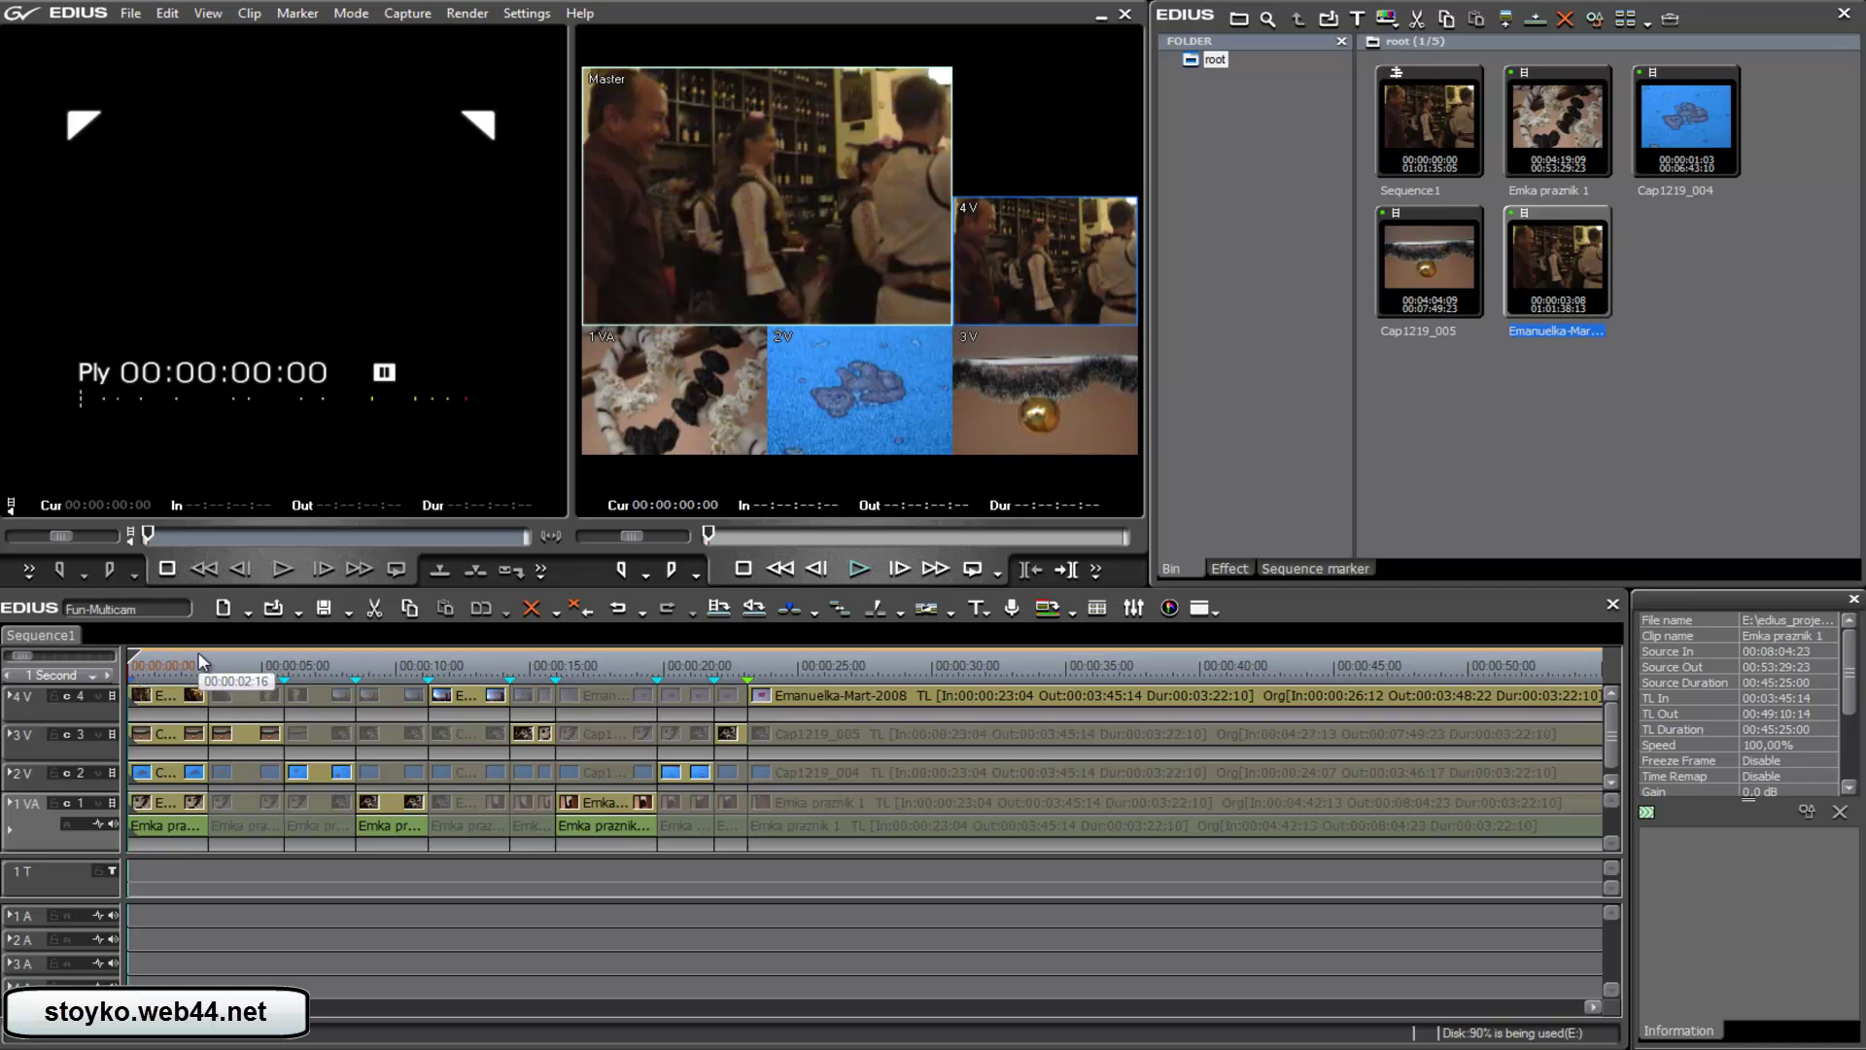
{"action": "key", "text": "space"}
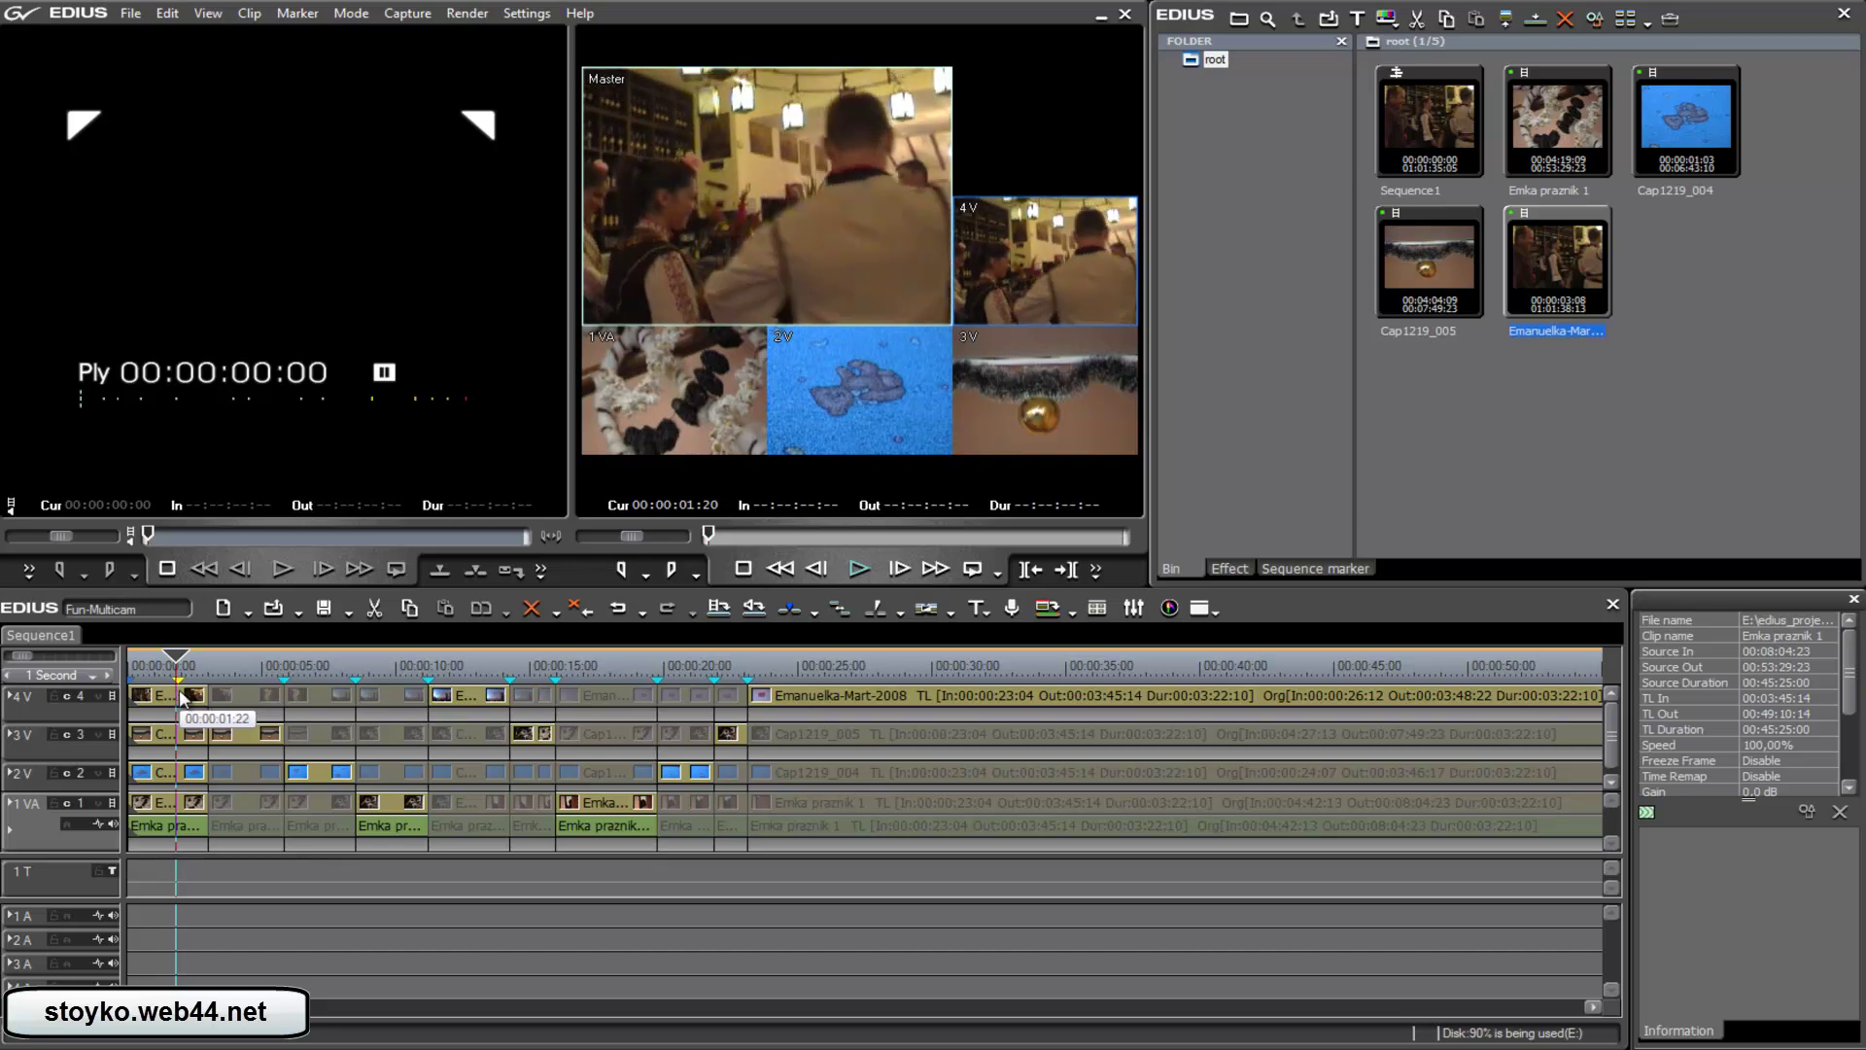
{"action": "key", "text": "3"}
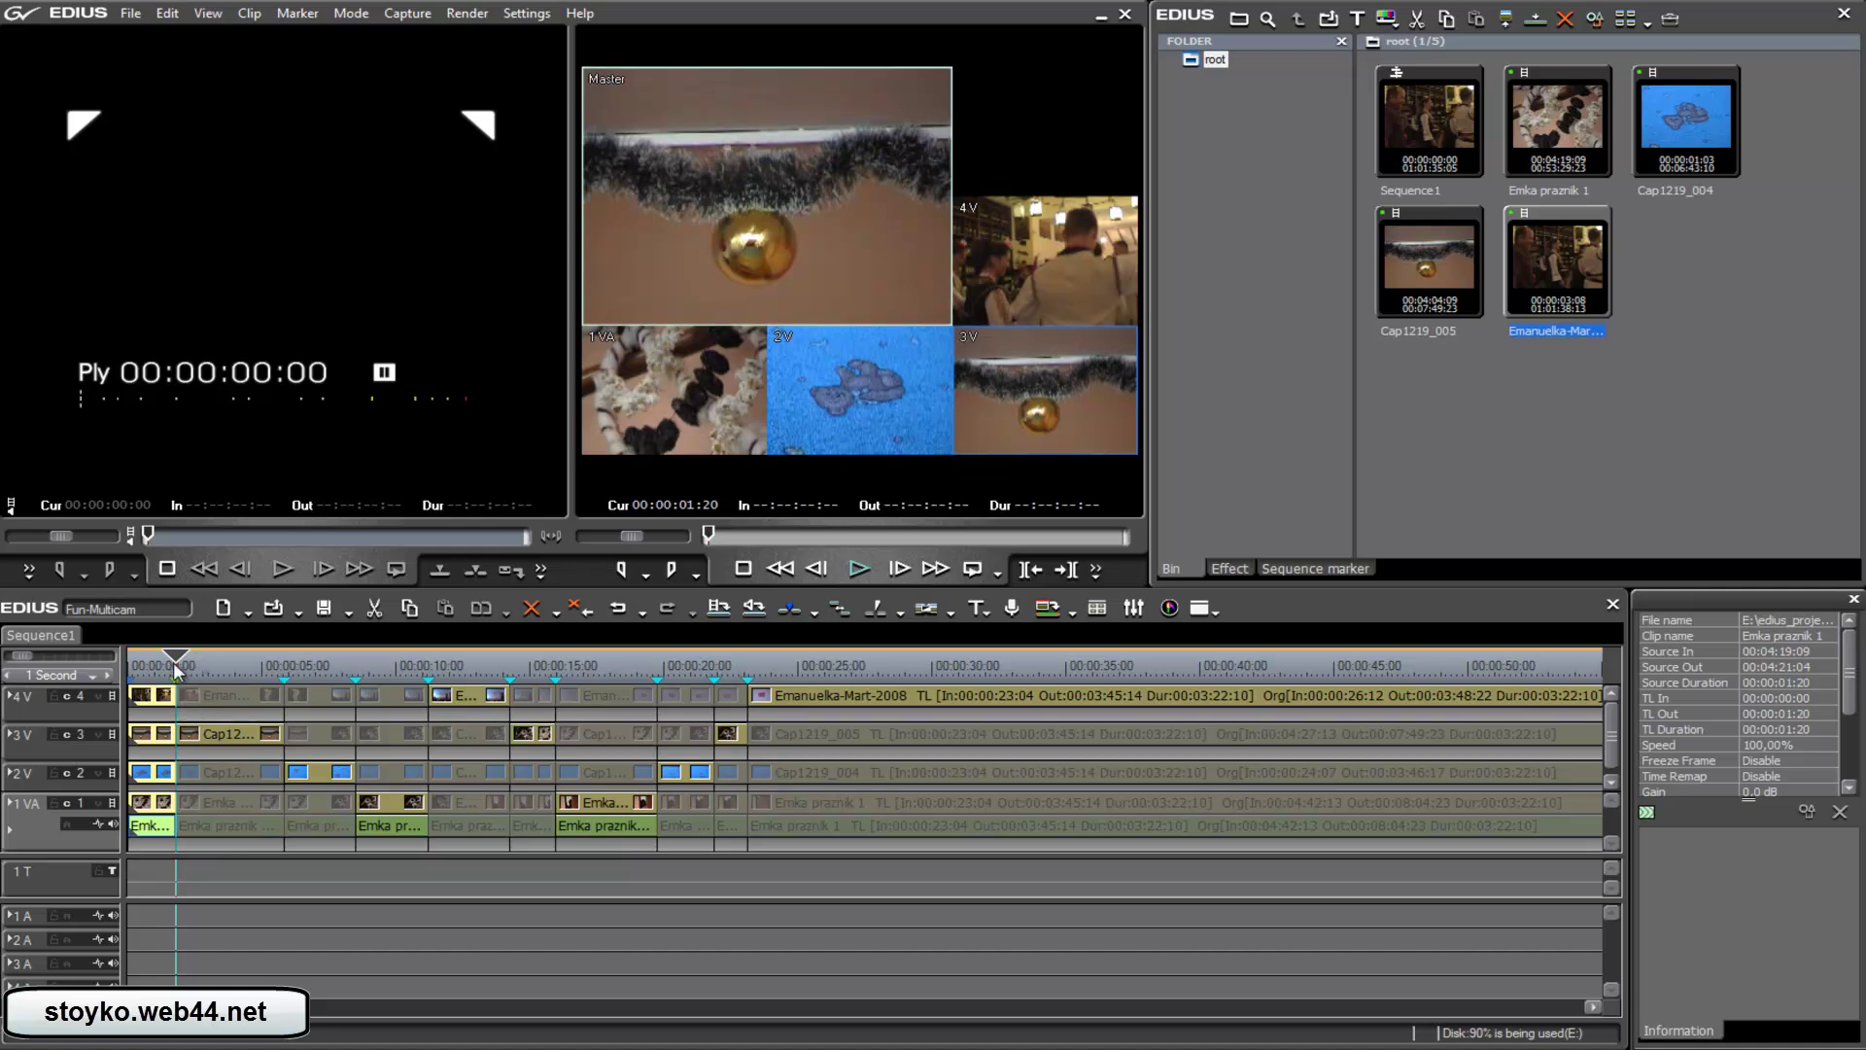
Try a cut to camera 2 V at 00:00:03:15 and undo it
{"action": "key", "text": "space"}
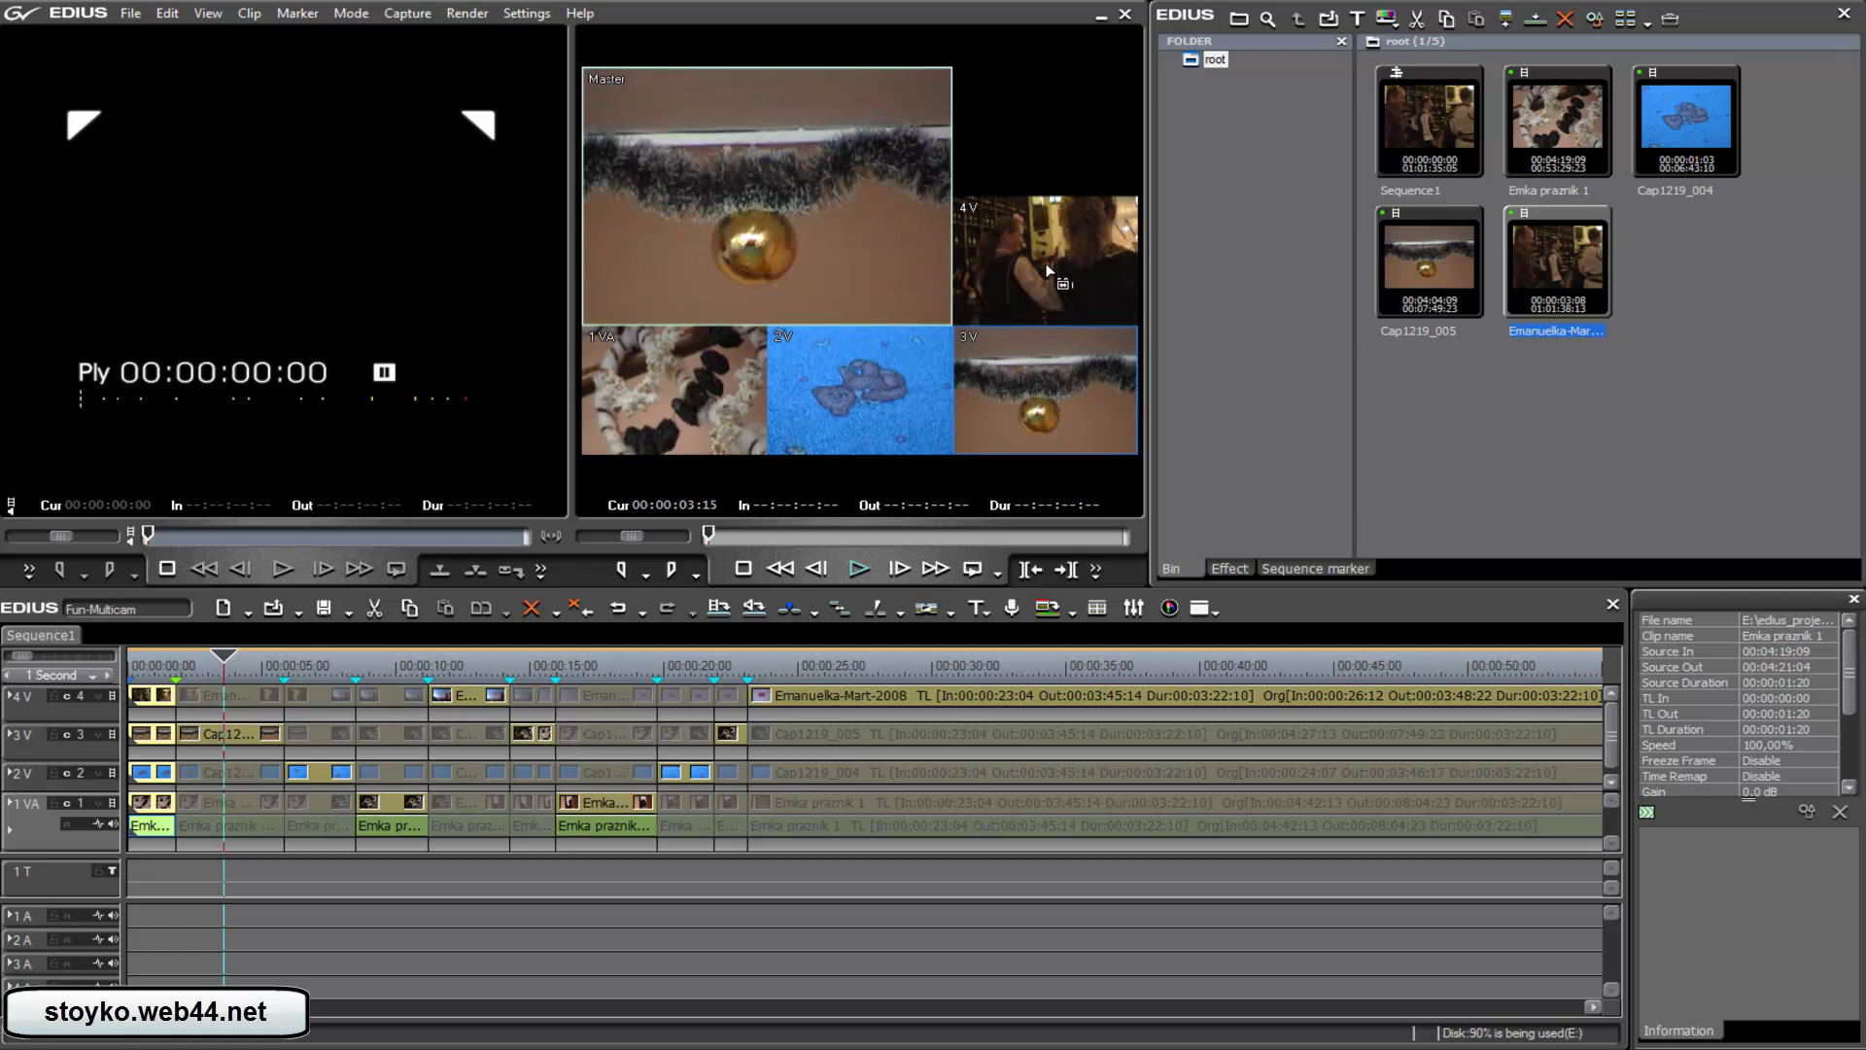
{"action": "left_click", "coordinate": [874, 370]}
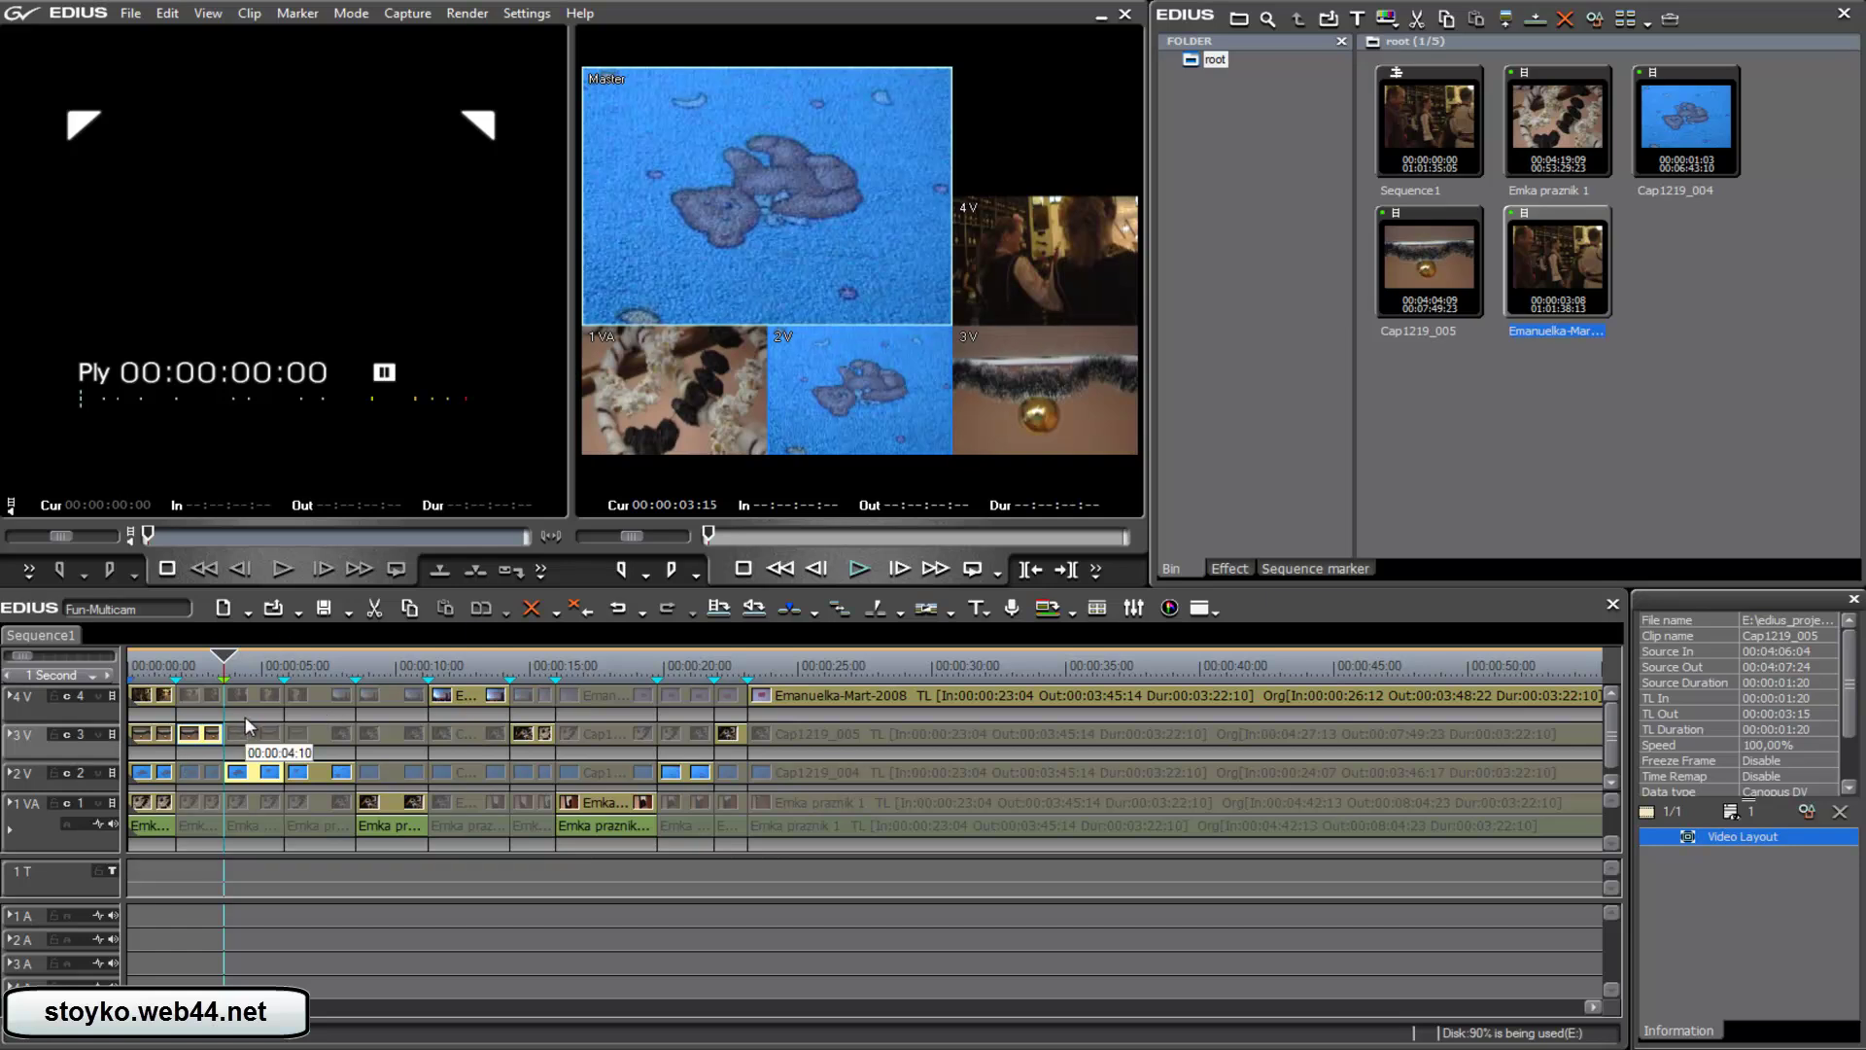
{"action": "key", "text": "3"}
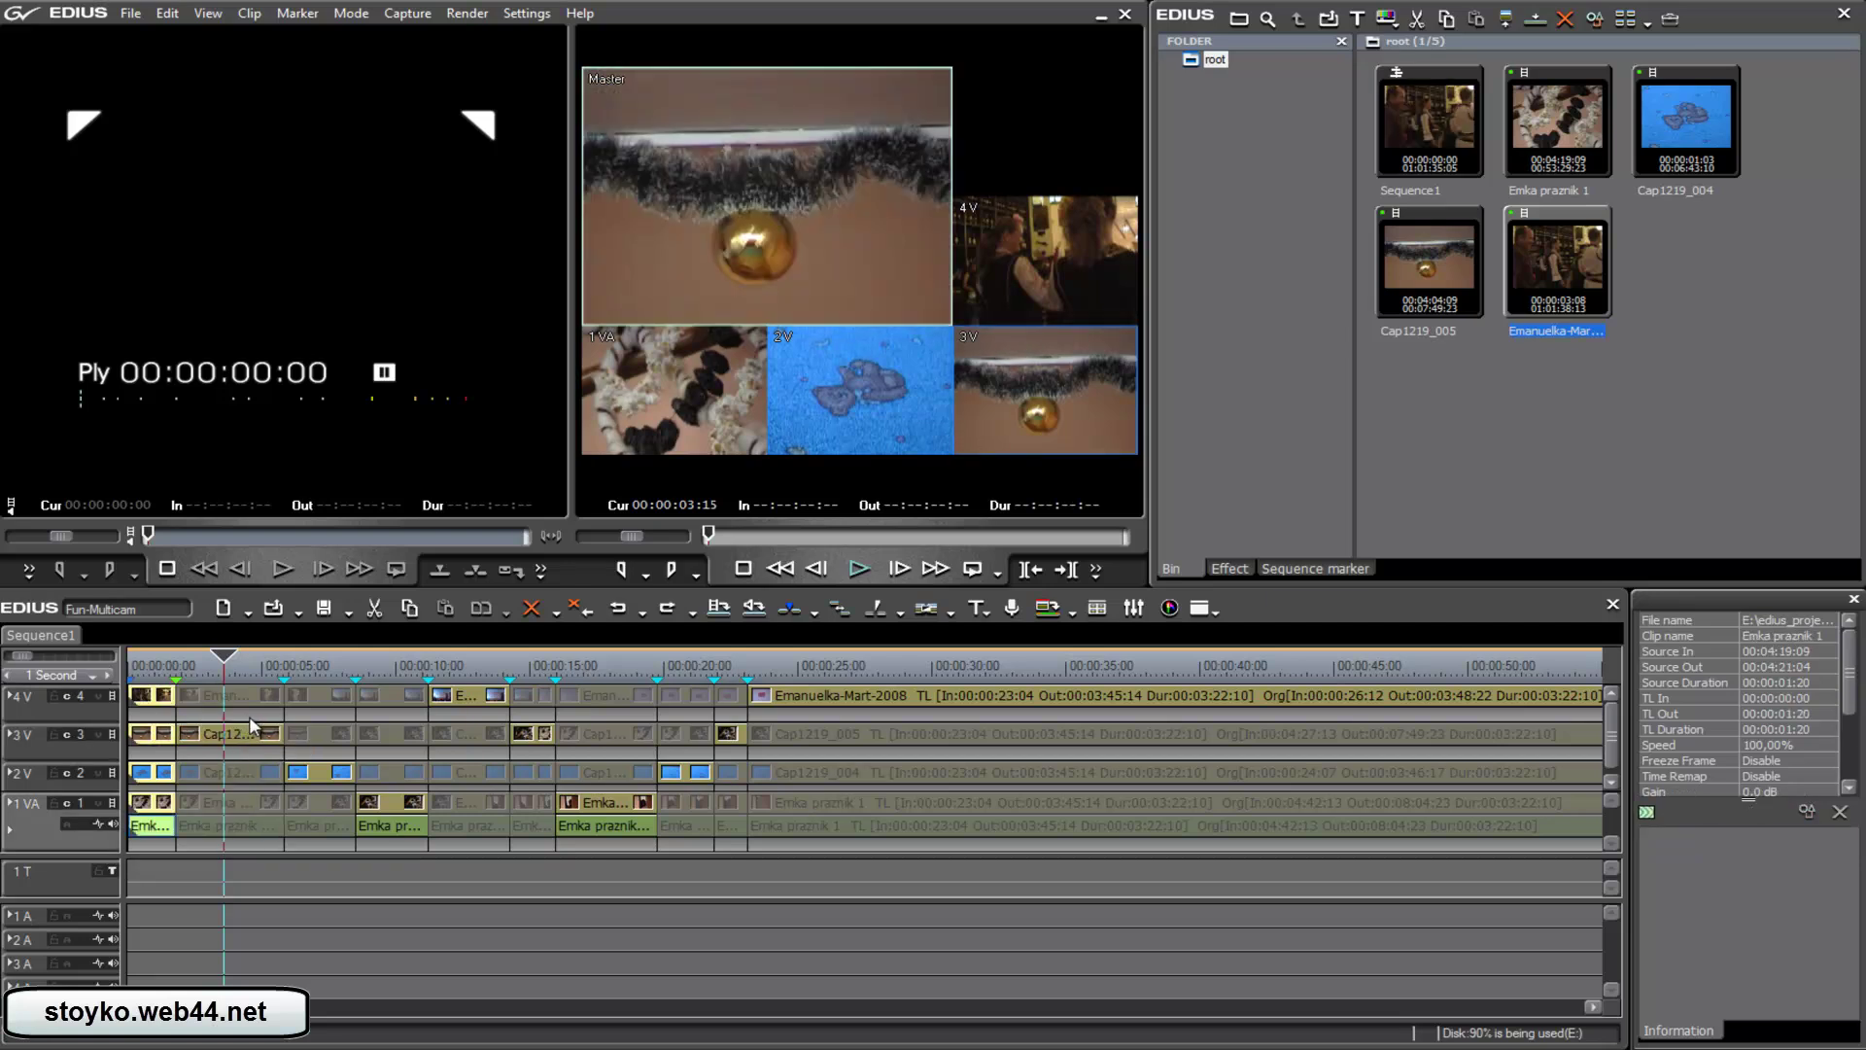
Try cameras 1 VA and 2 V for the whole shot that starts at 00:00:01:20
{"action": "left_click", "coordinate": [237, 691]}
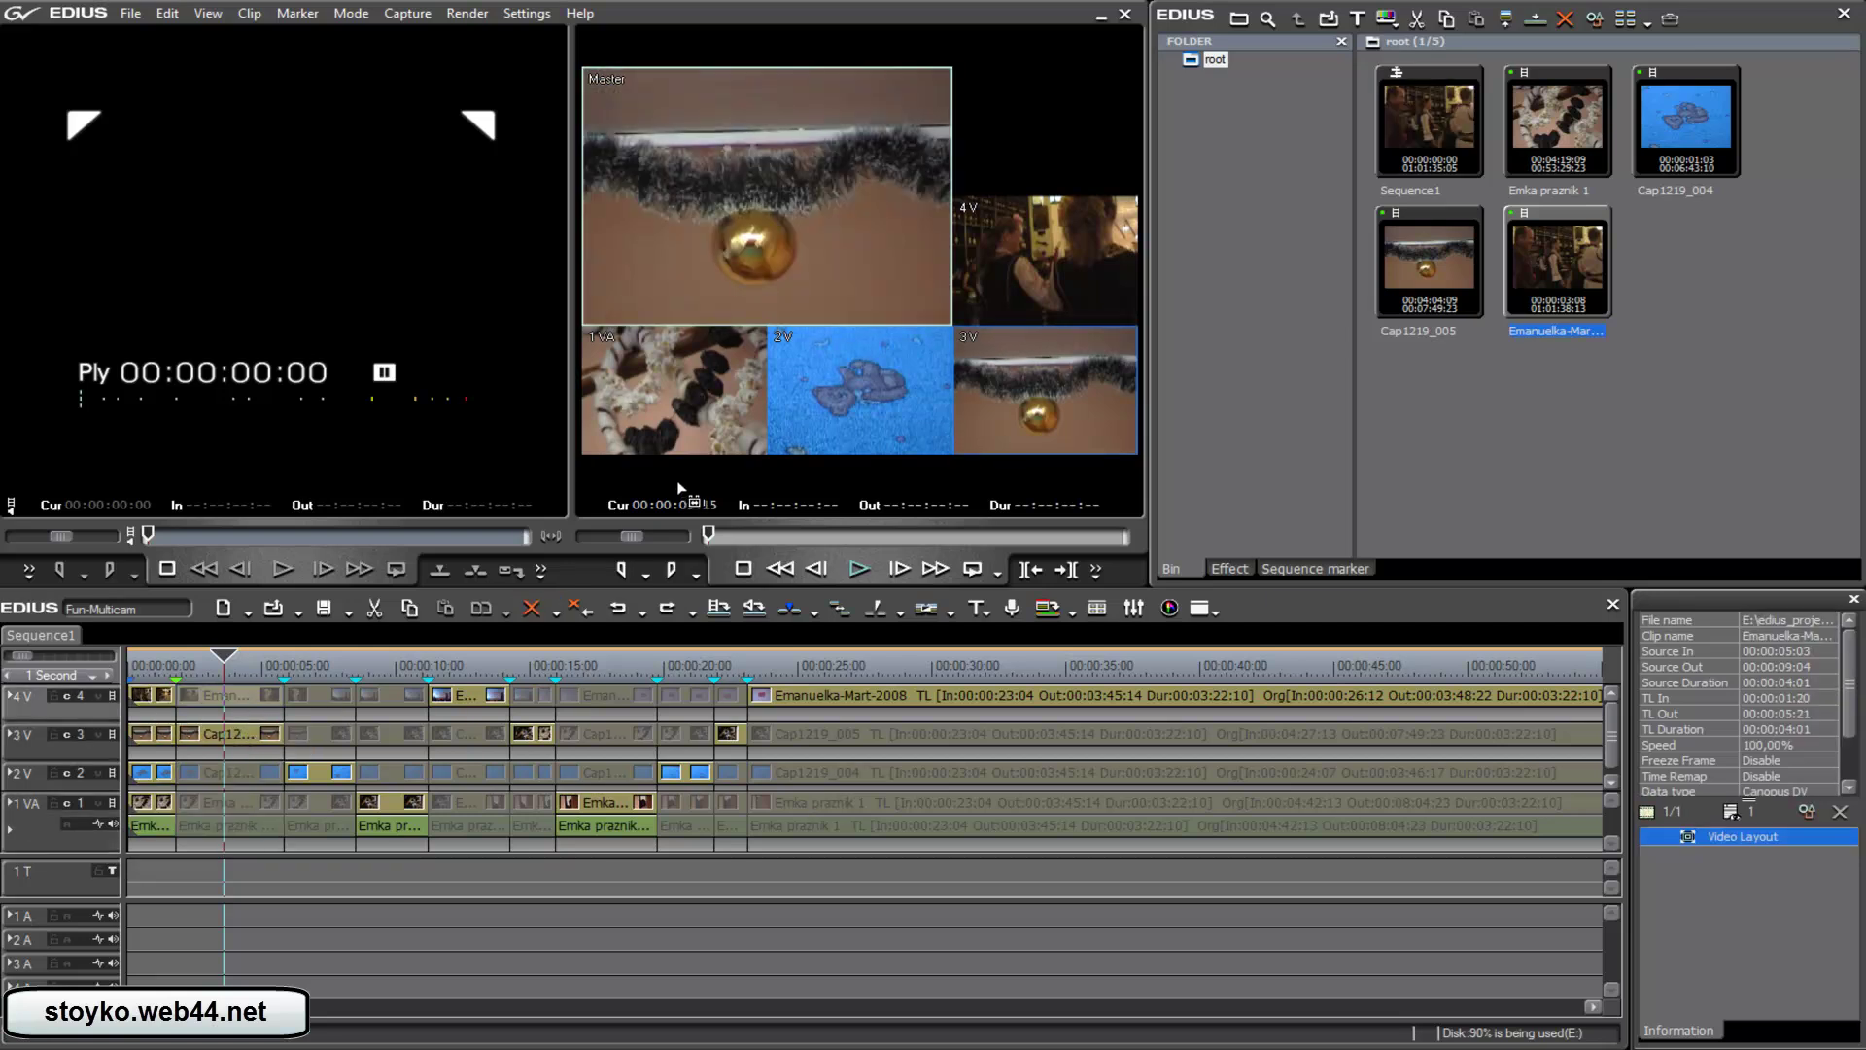
{"action": "key", "text": "1"}
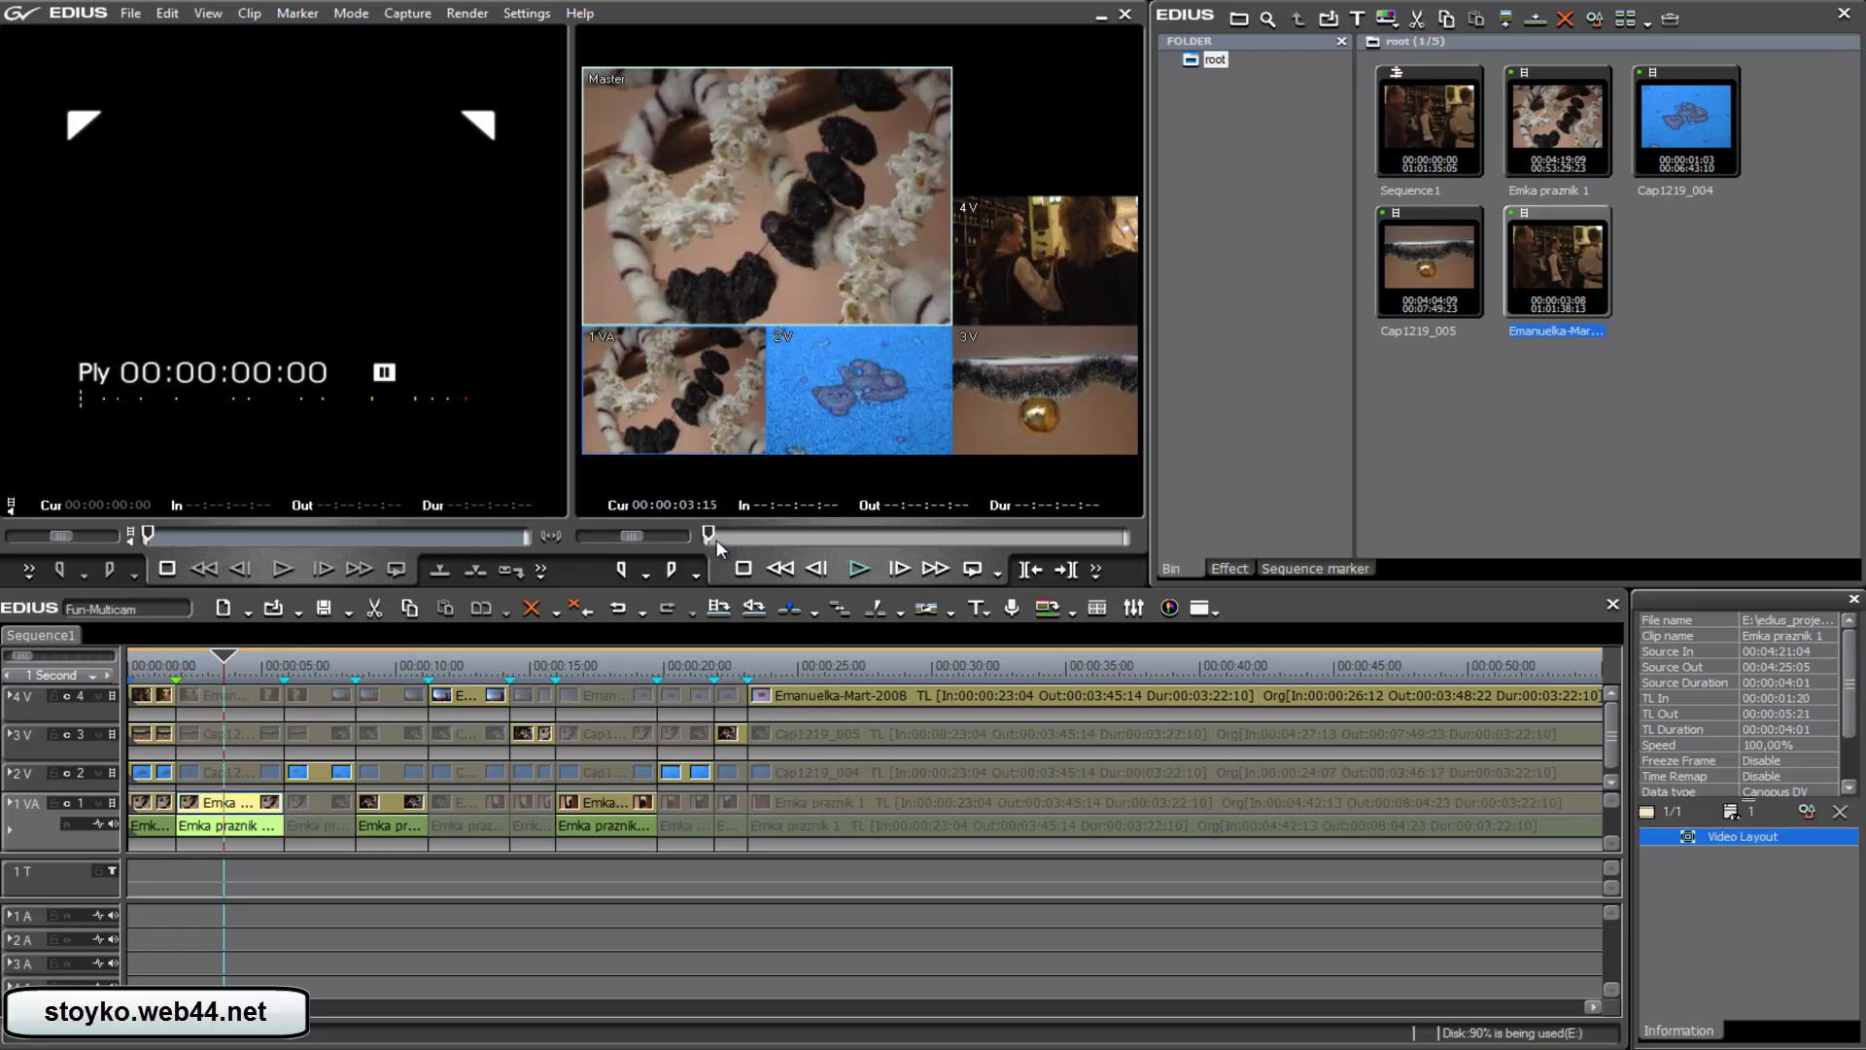
{"action": "left_click", "coordinate": [840, 421]}
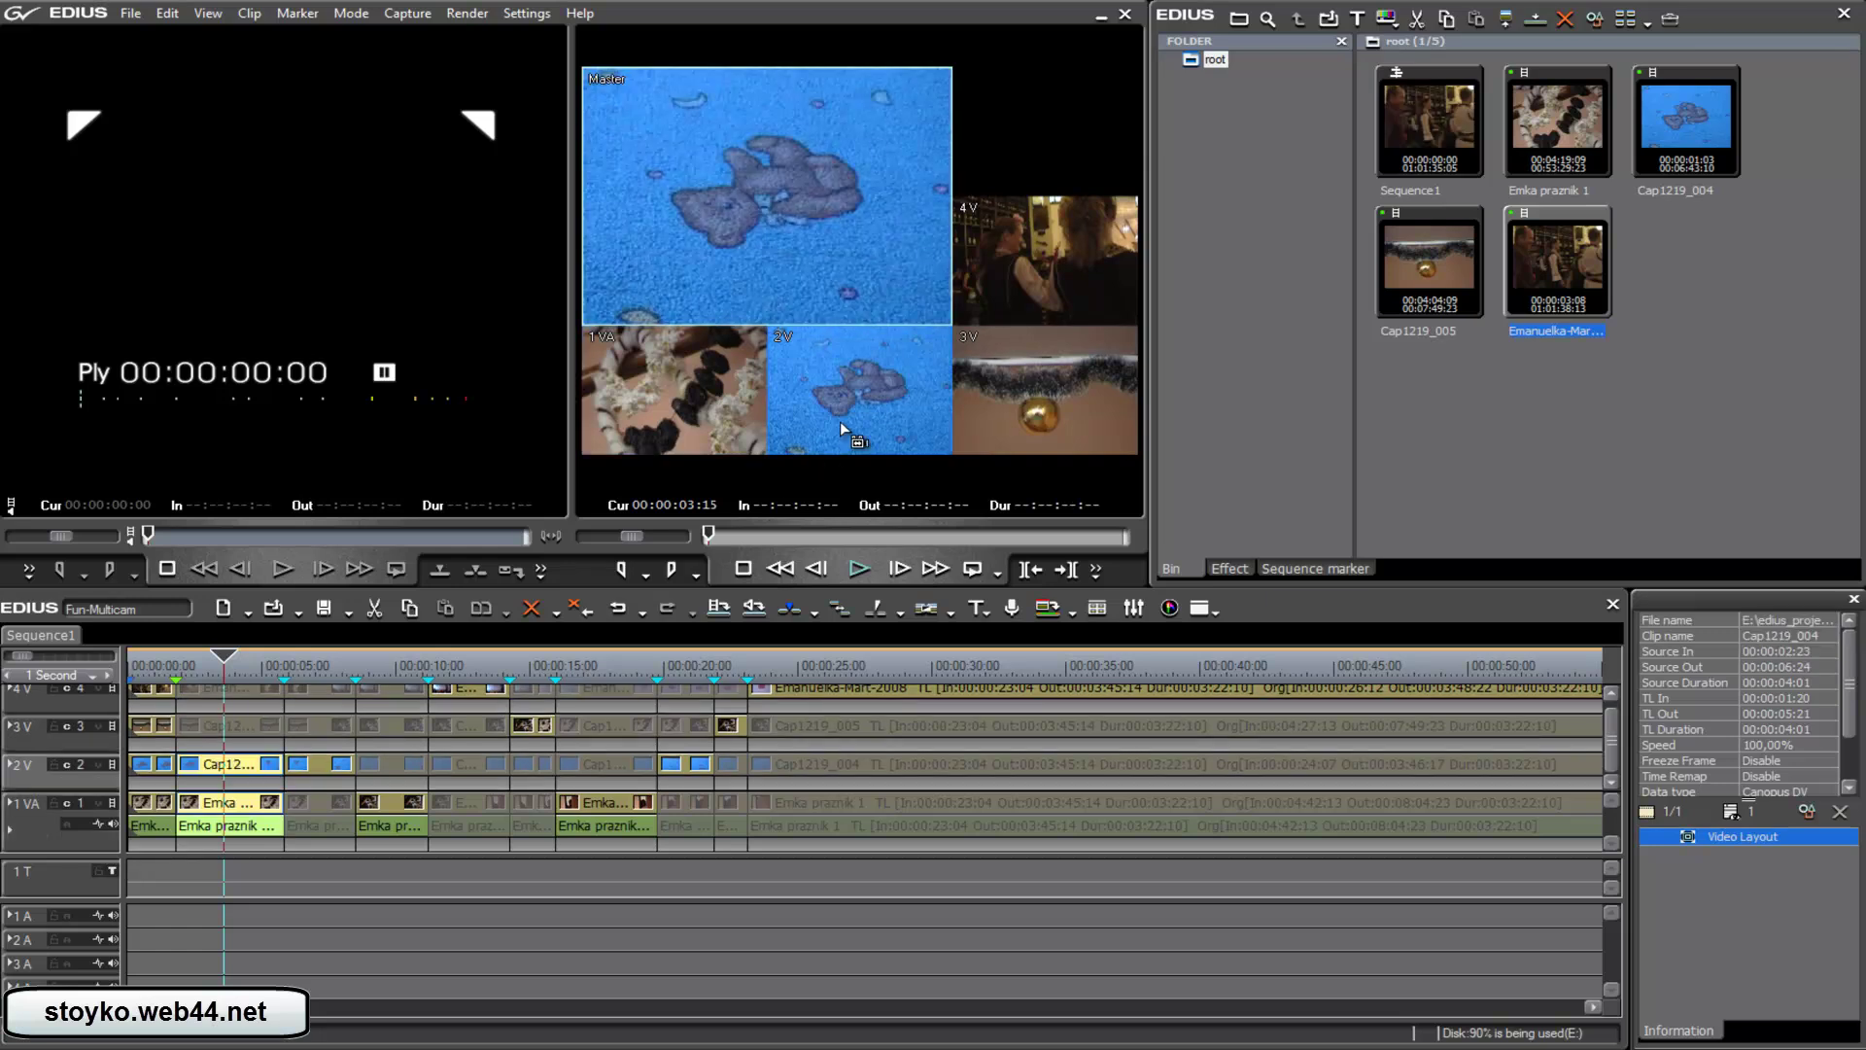
Set the shot back to 3 V with a cut point at 00:00:03:15, and switch the part after it to 4 V
{"action": "left_click", "coordinate": [987, 404]}
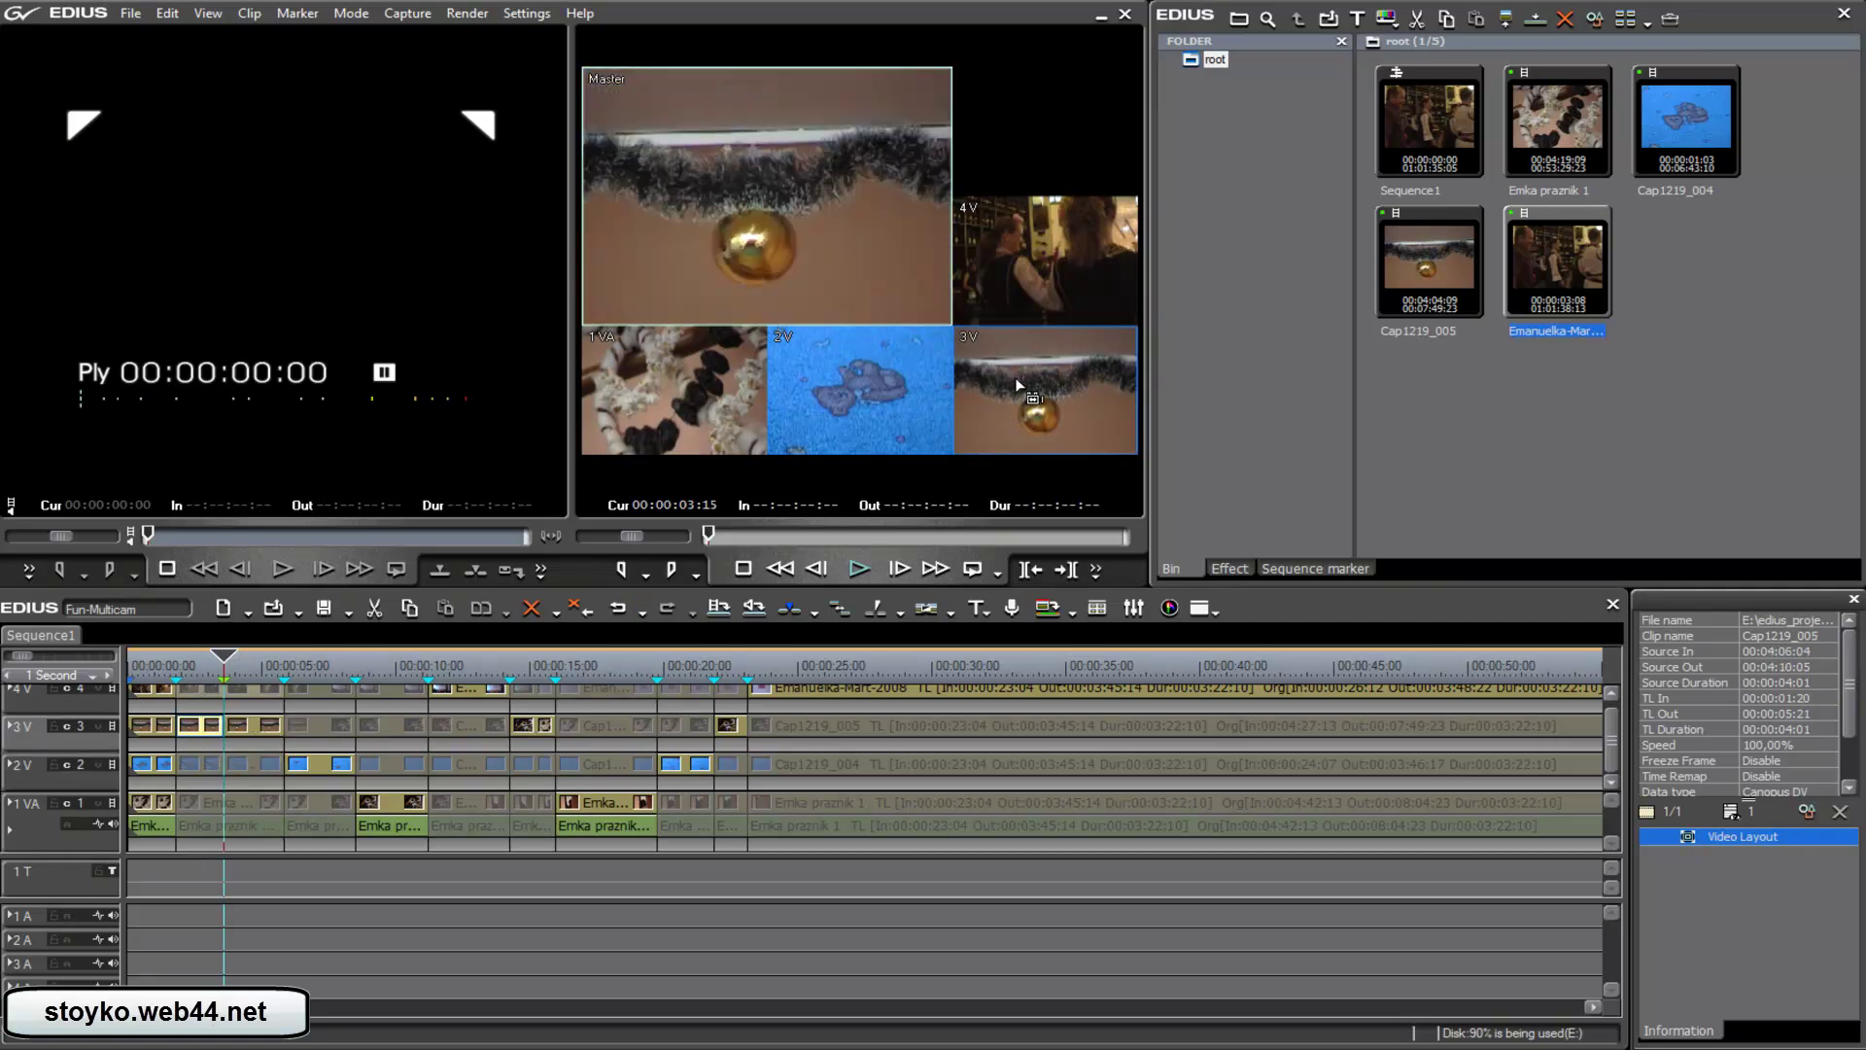
{"action": "left_click", "coordinate": [250, 727]}
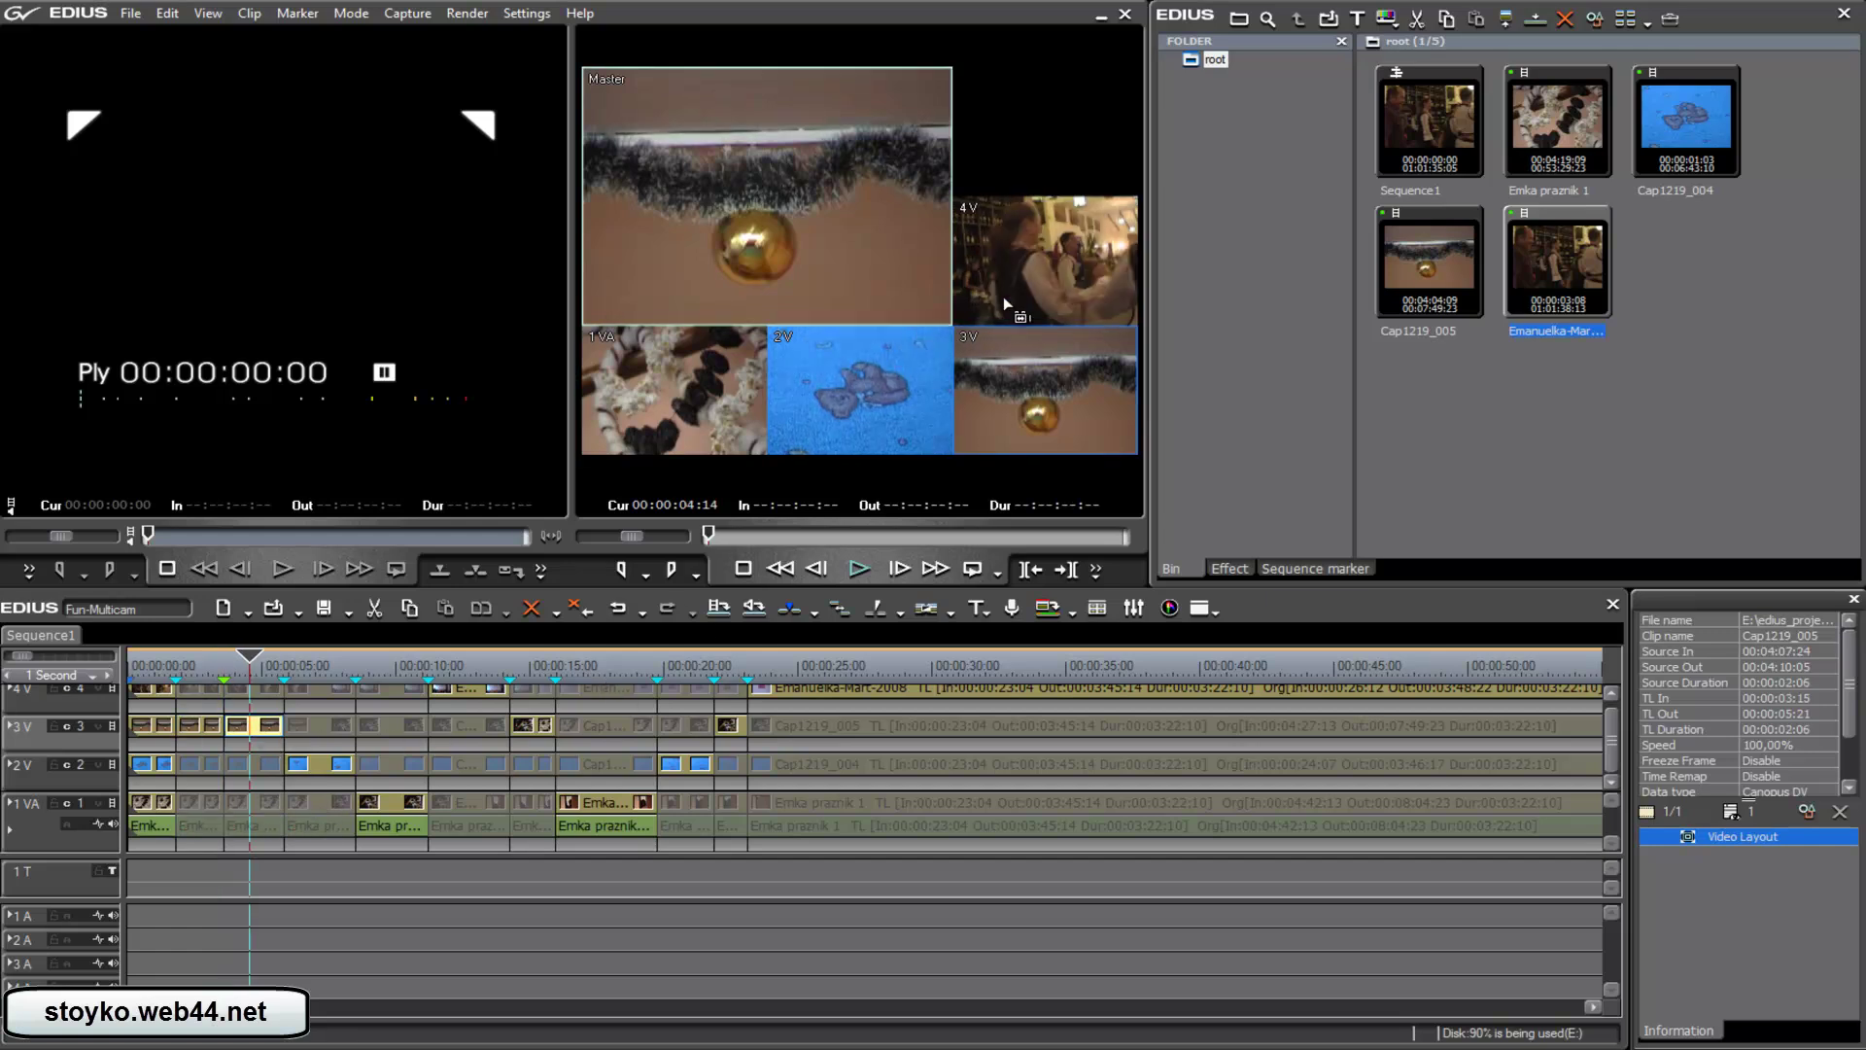
{"action": "key", "text": "4"}
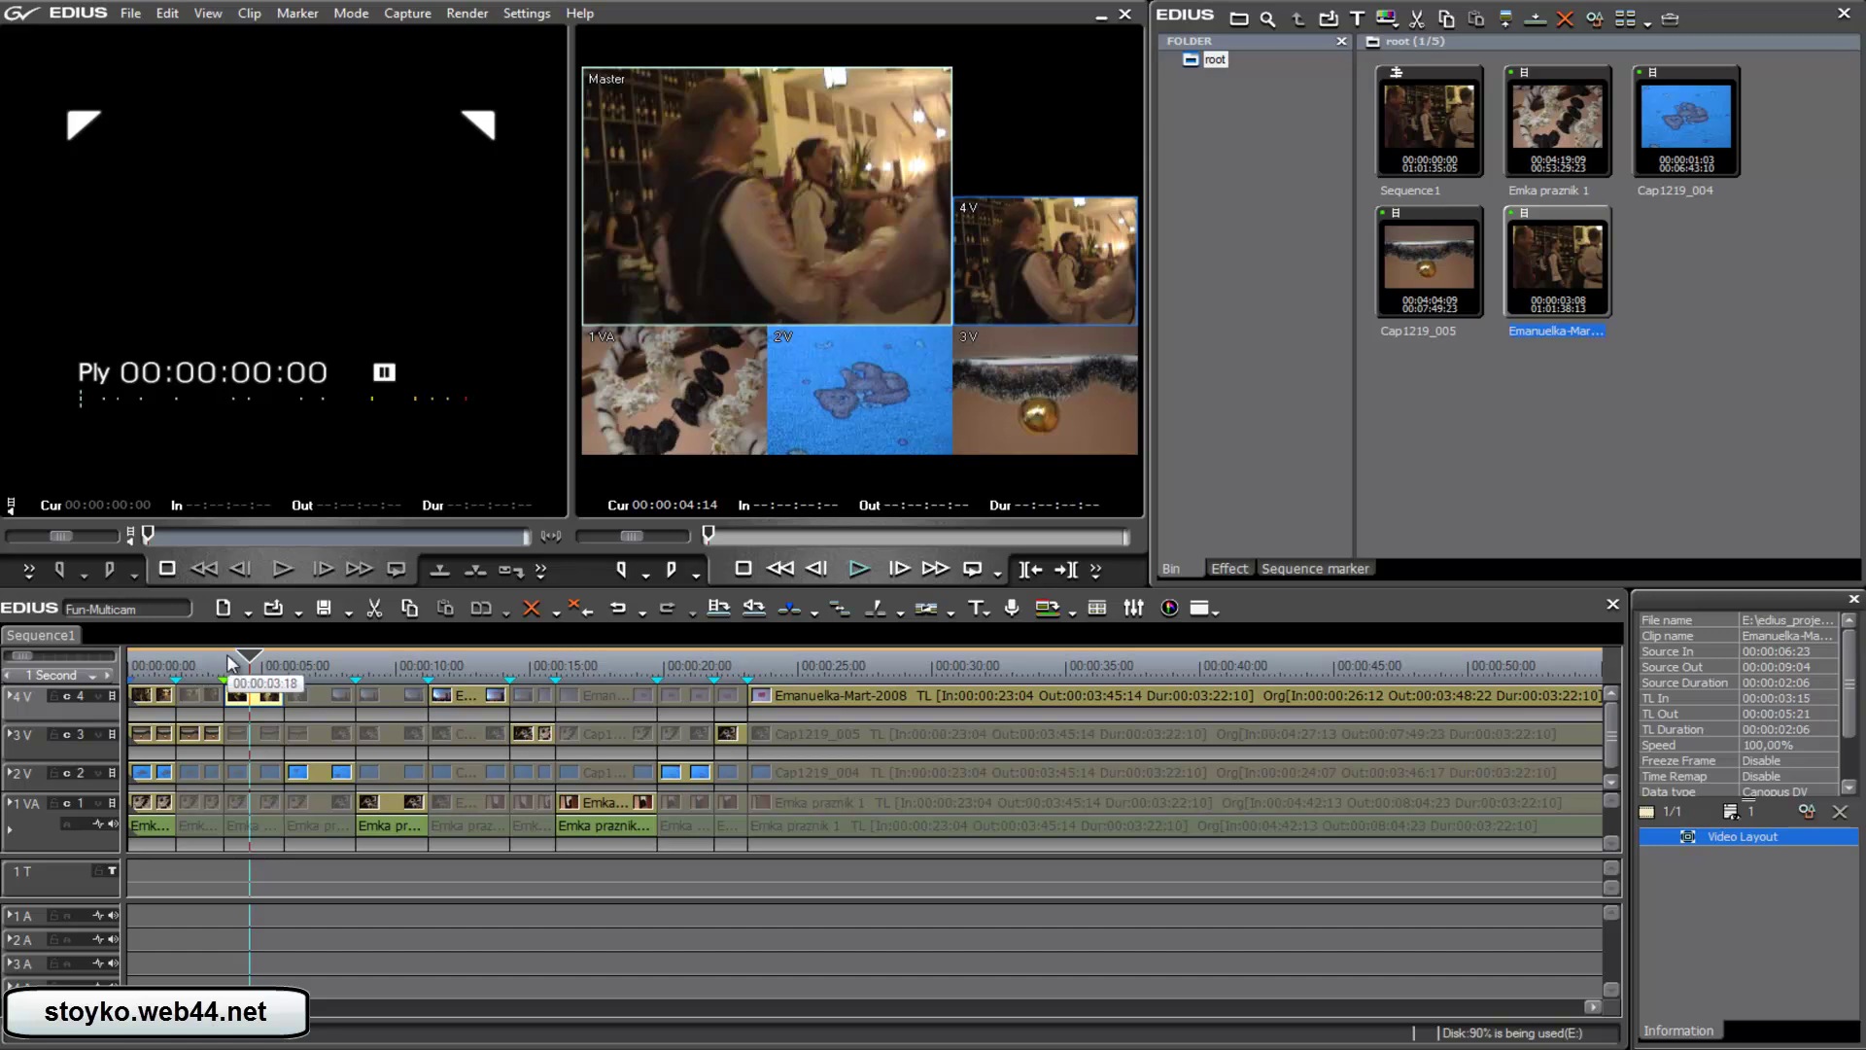
Play through the edited cuts up to 00:00:06:09 and turn off Multi Cam mode
{"action": "left_click_drag", "start_coordinate": [231, 663], "coordinate": [173, 652]}
{"action": "key", "text": "space"}
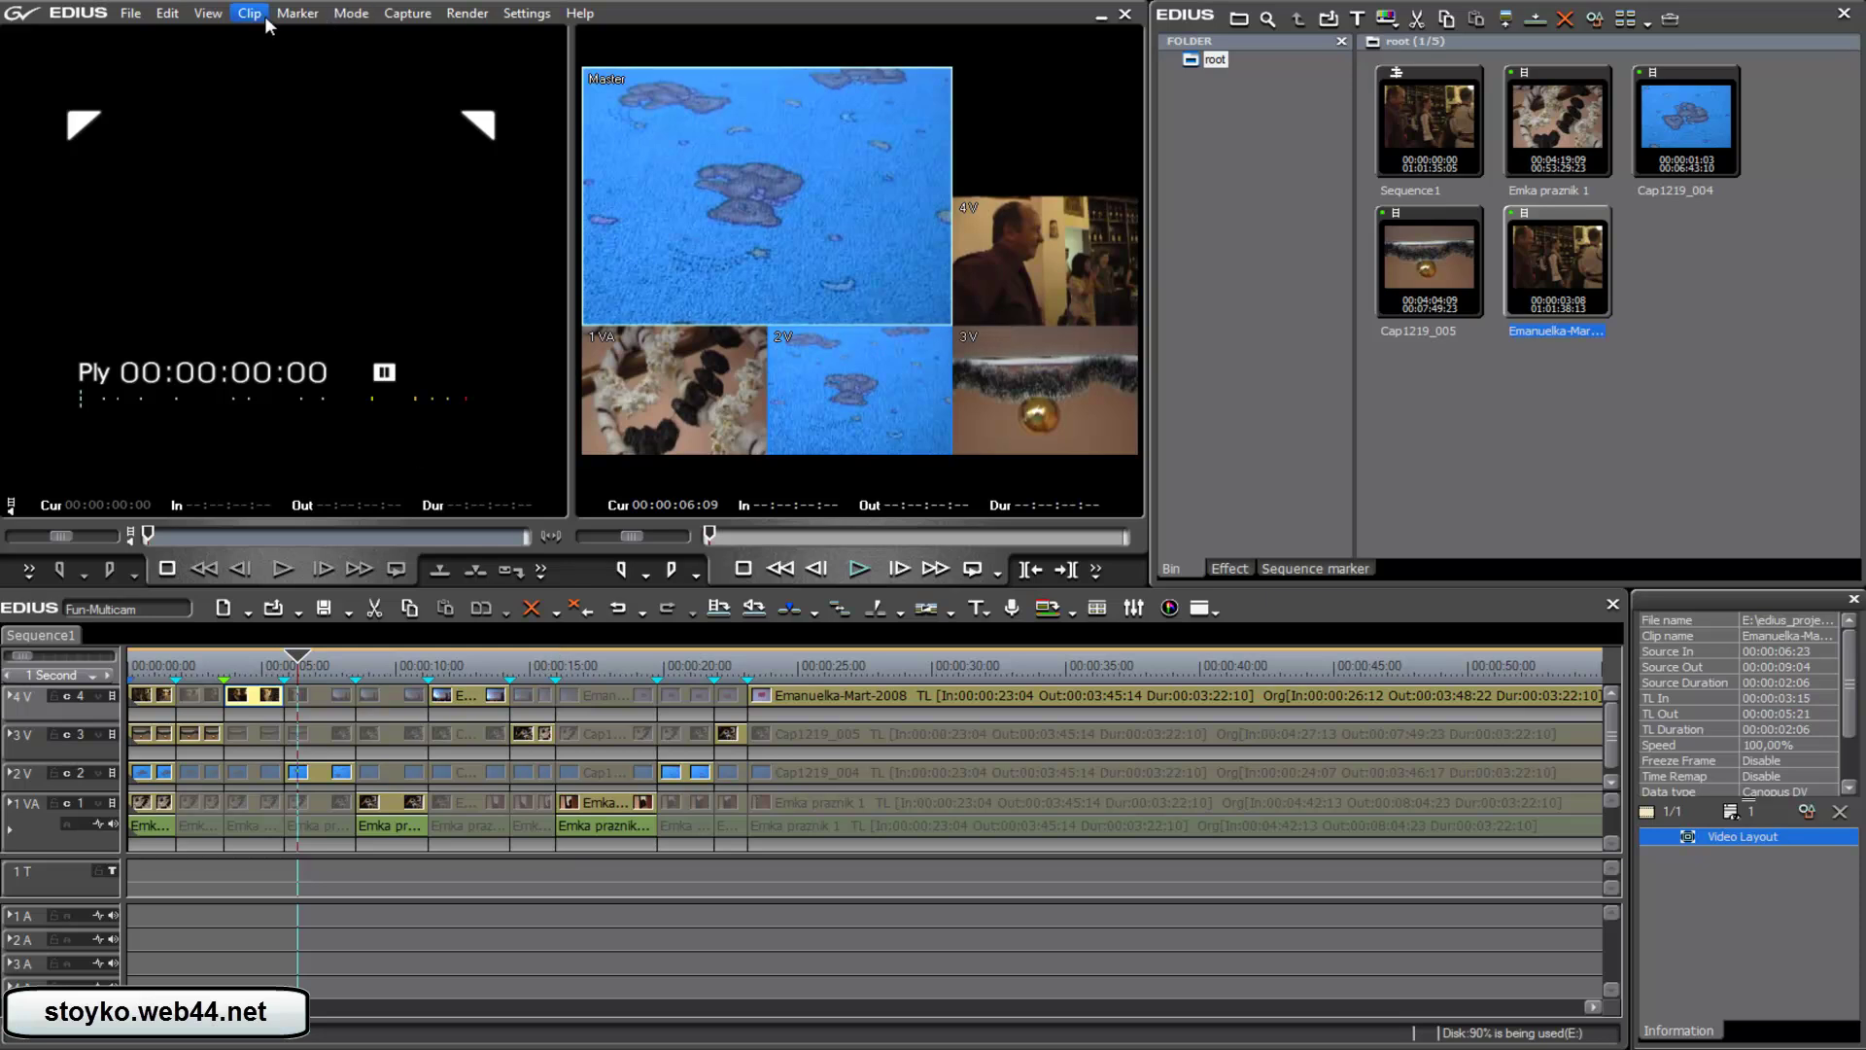
{"action": "left_click", "coordinate": [304, 16]}
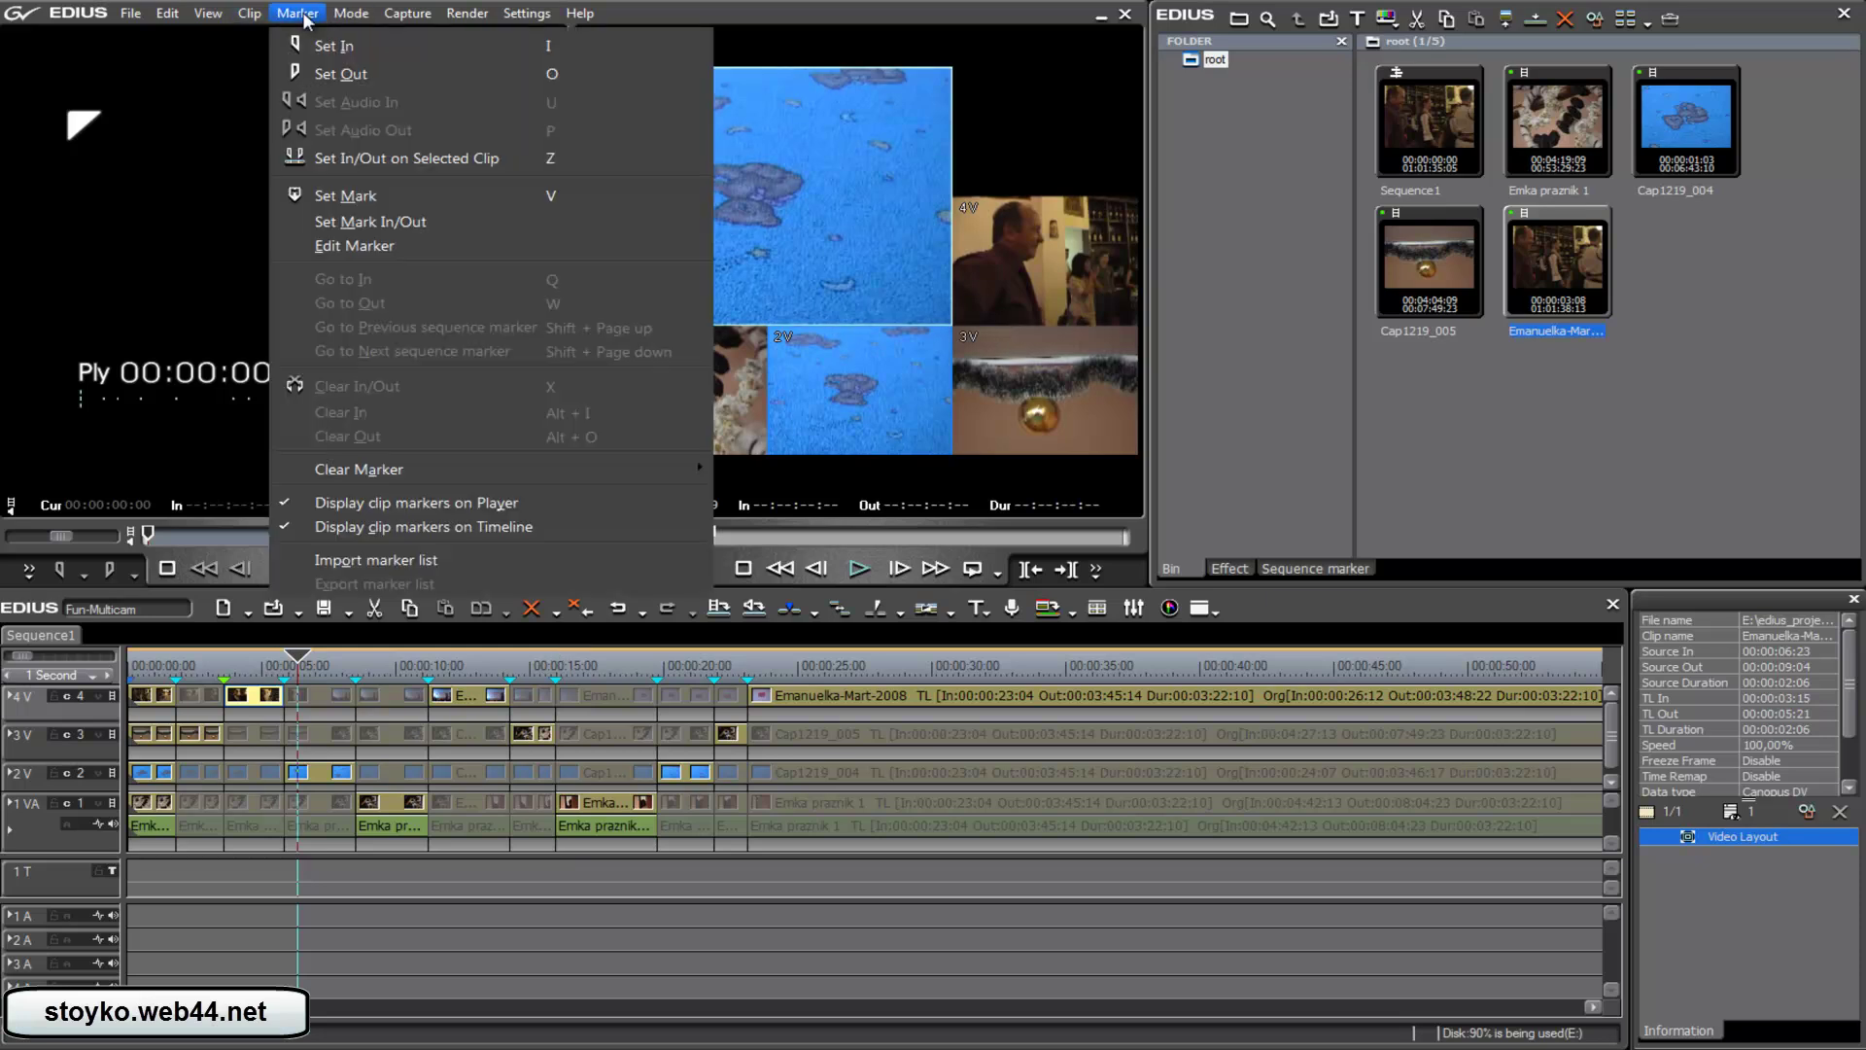
{"action": "left_click", "coordinate": [249, 13]}
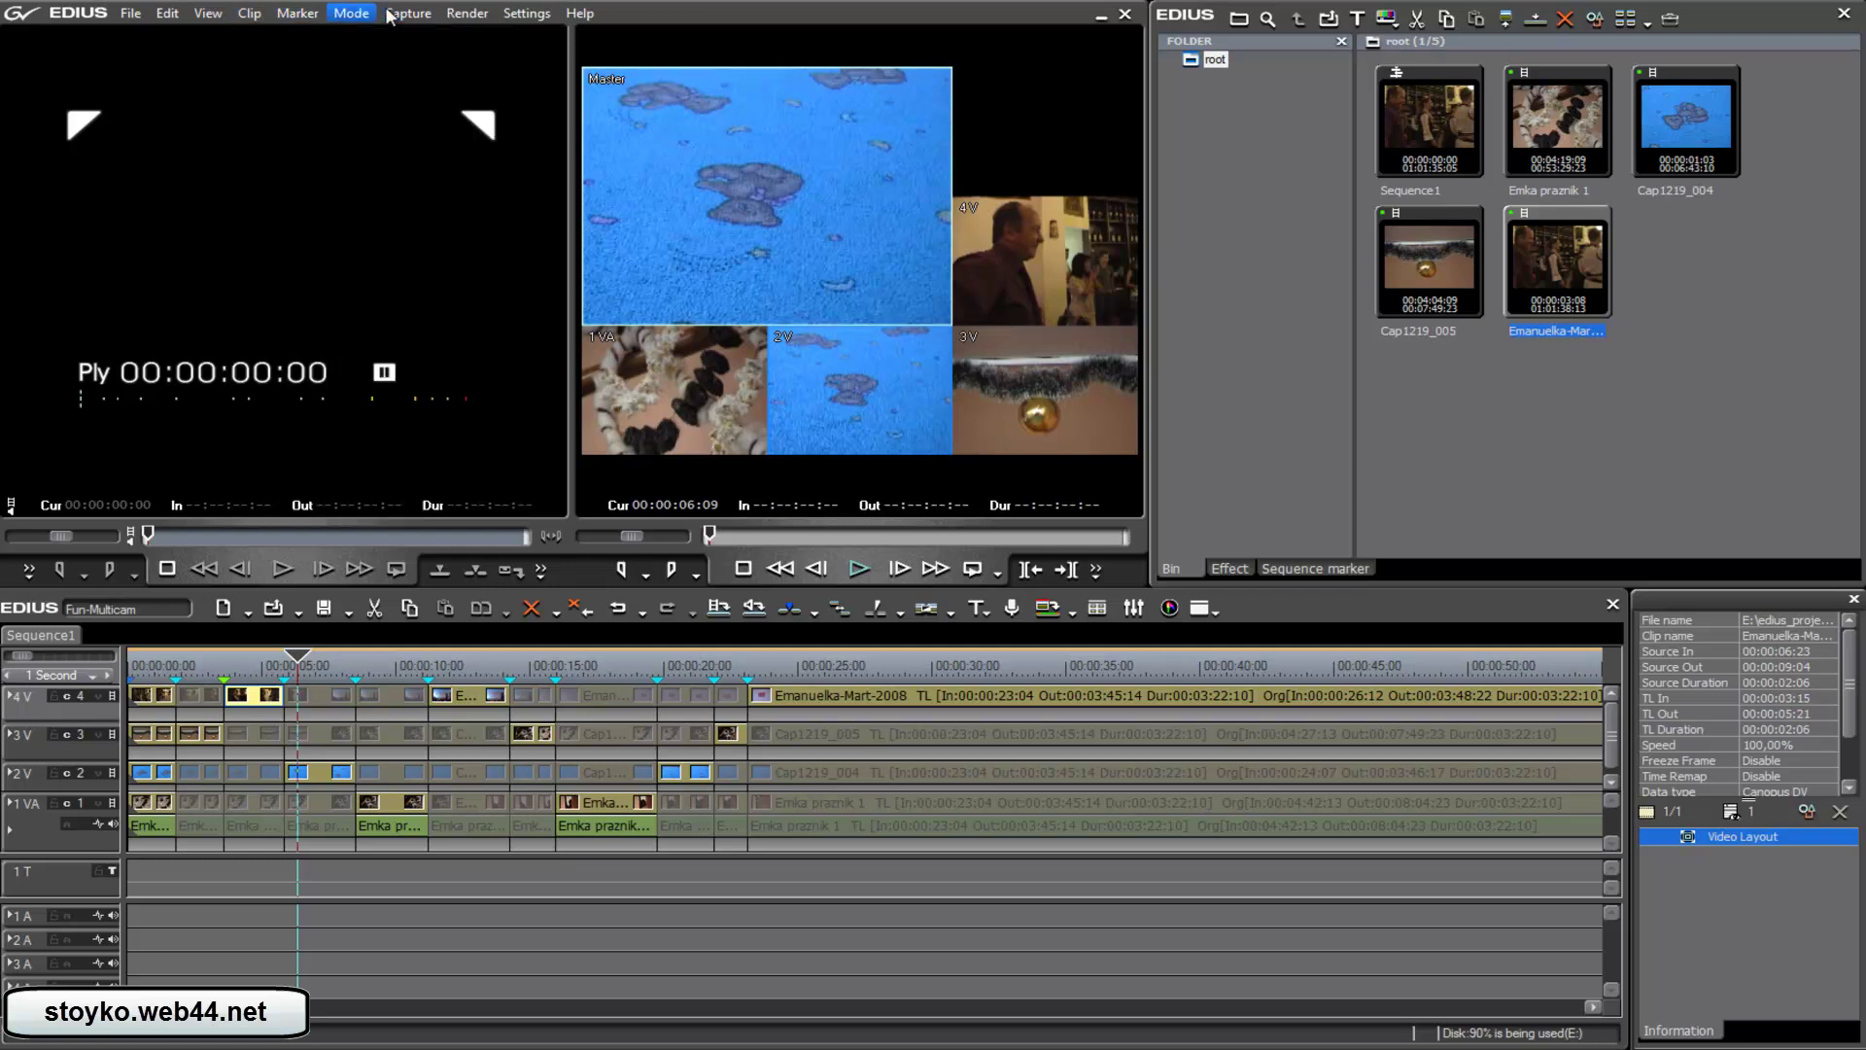
{"action": "left_click", "coordinate": [351, 14]}
{"action": "left_click", "coordinate": [406, 197]}
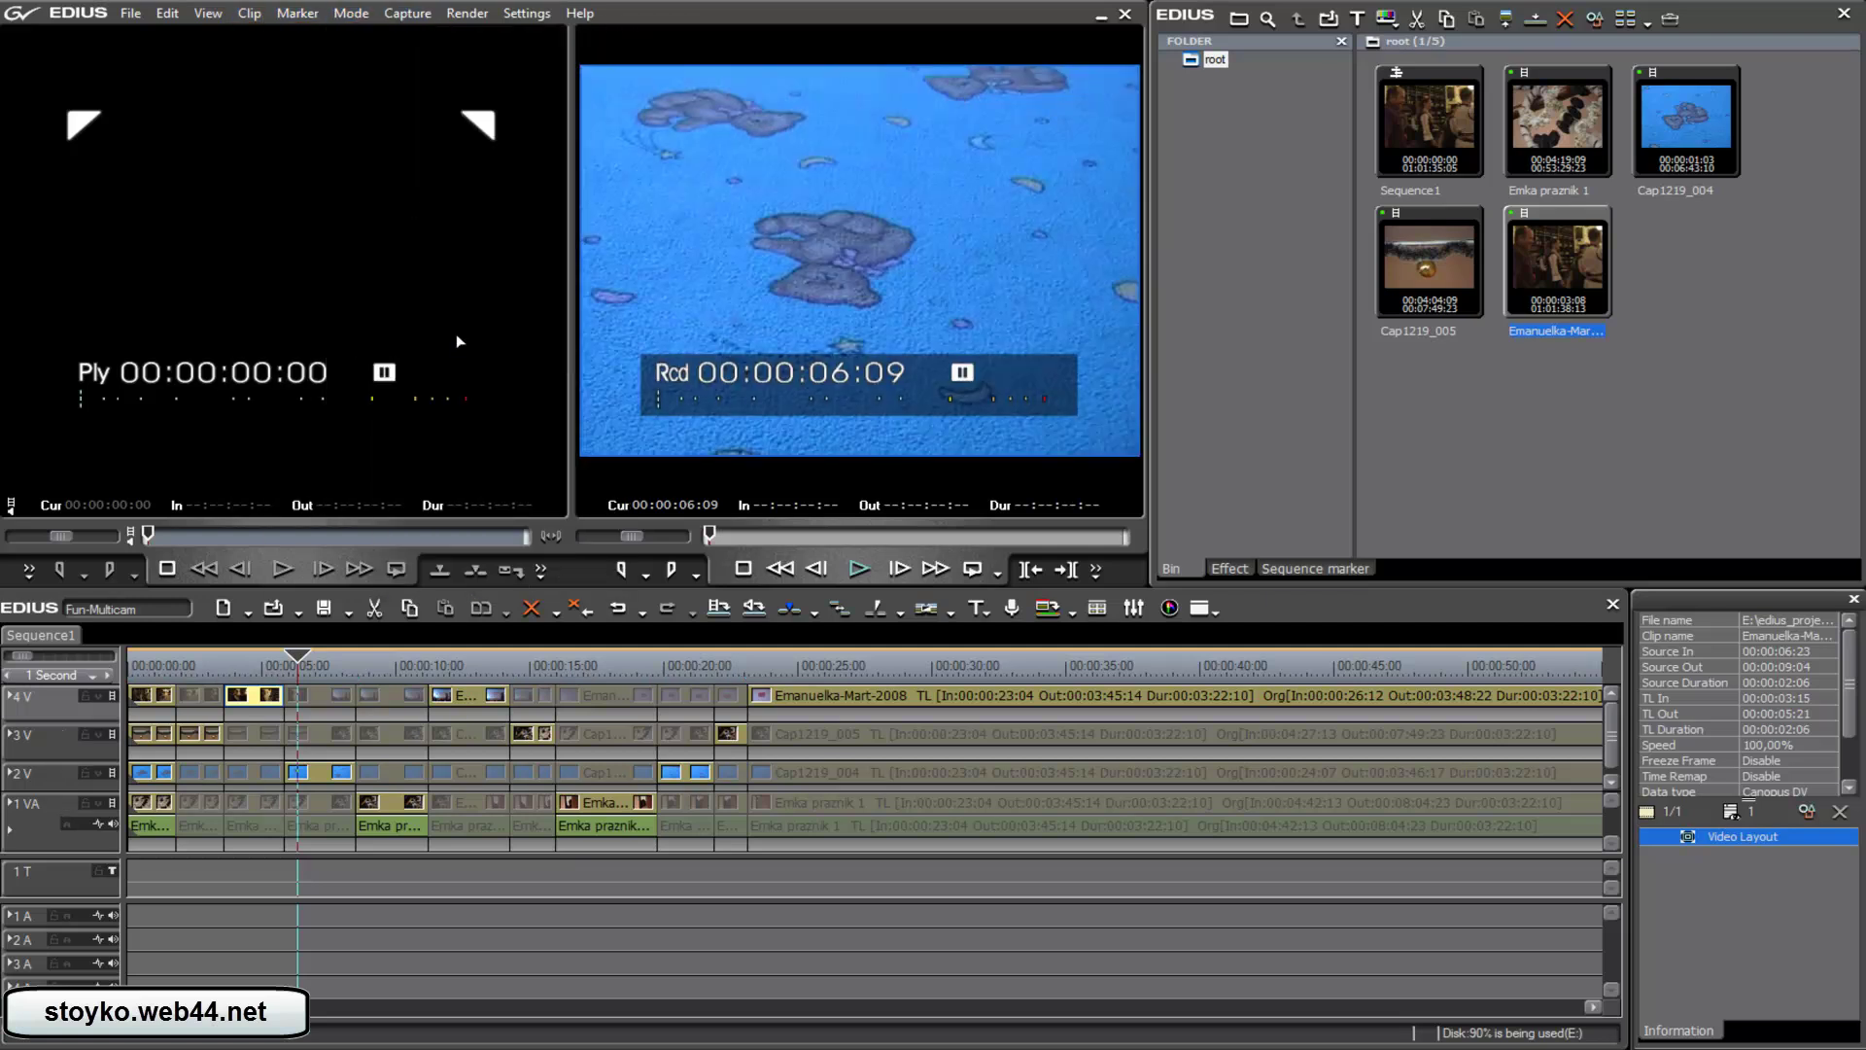
Add one V track in front of 4 V and place the Emka praznik 1 clip on it at the sequence start
{"action": "right_click", "coordinate": [55, 697]}
{"action": "mouse_move", "coordinate": [112, 780]}
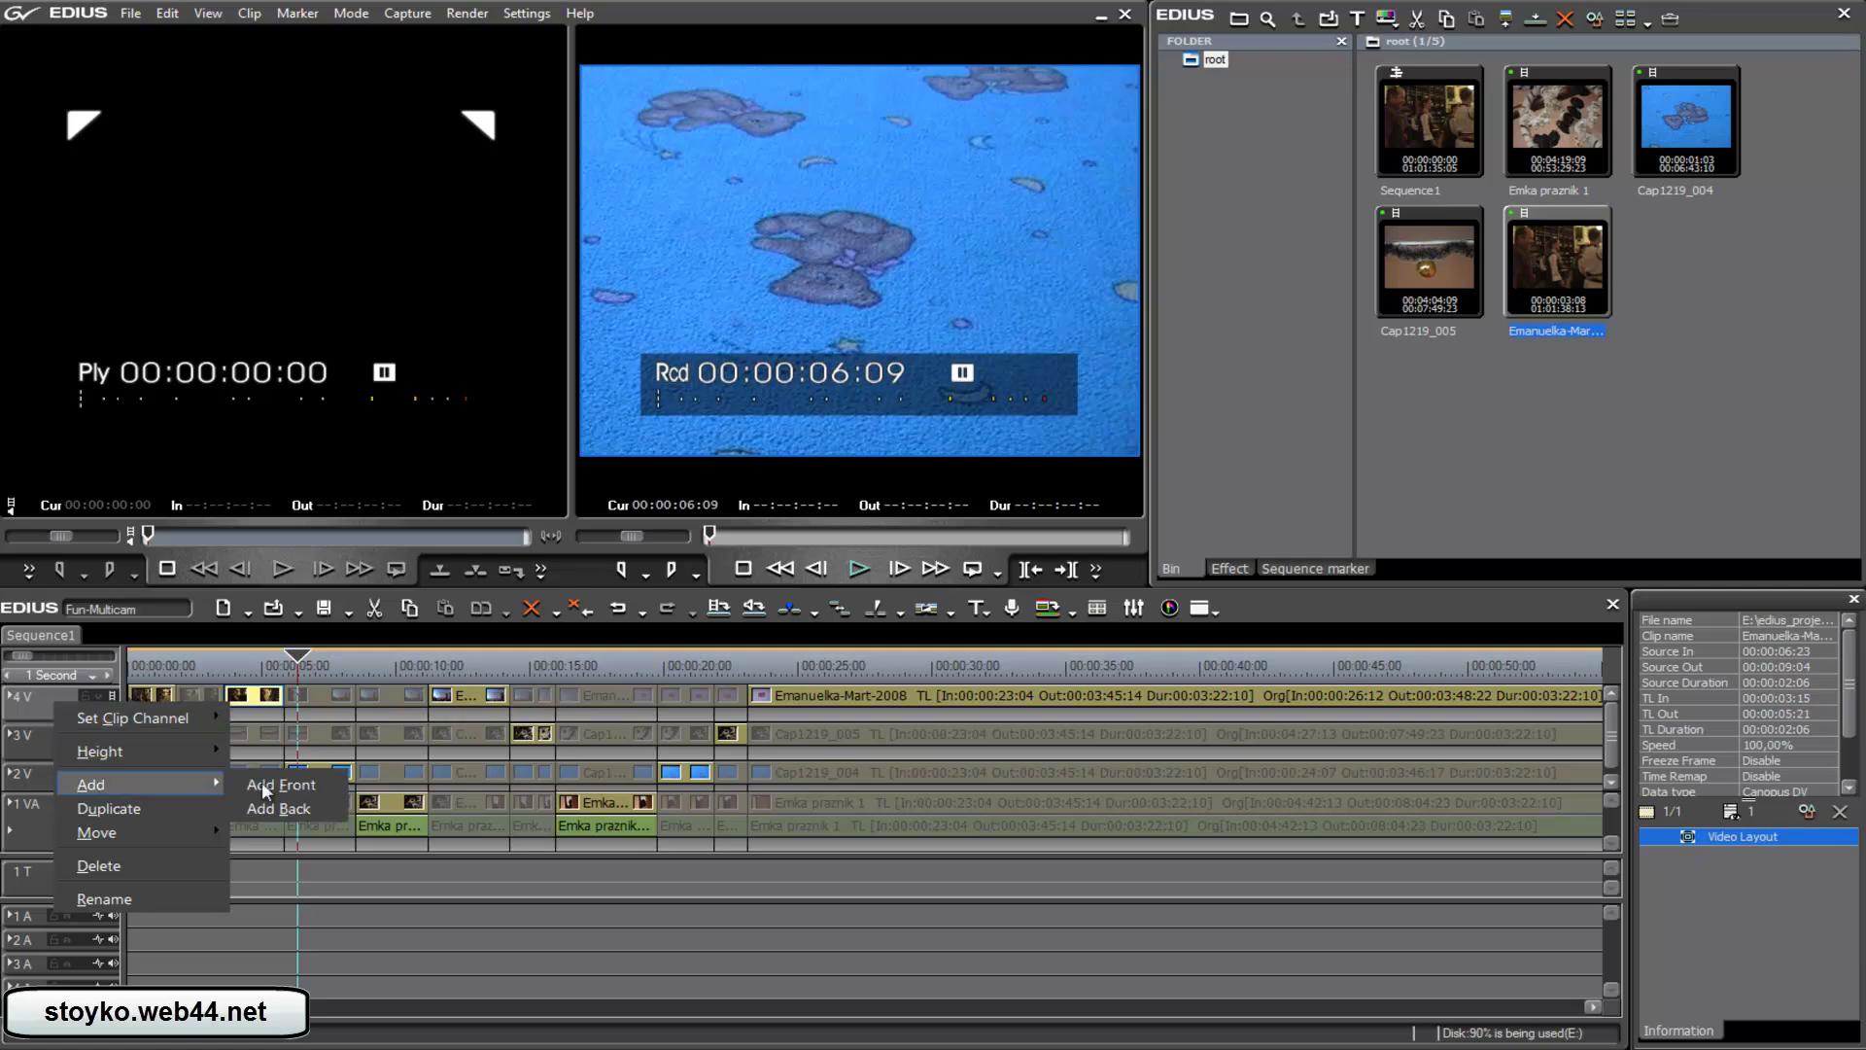
{"action": "left_click", "coordinate": [272, 781]}
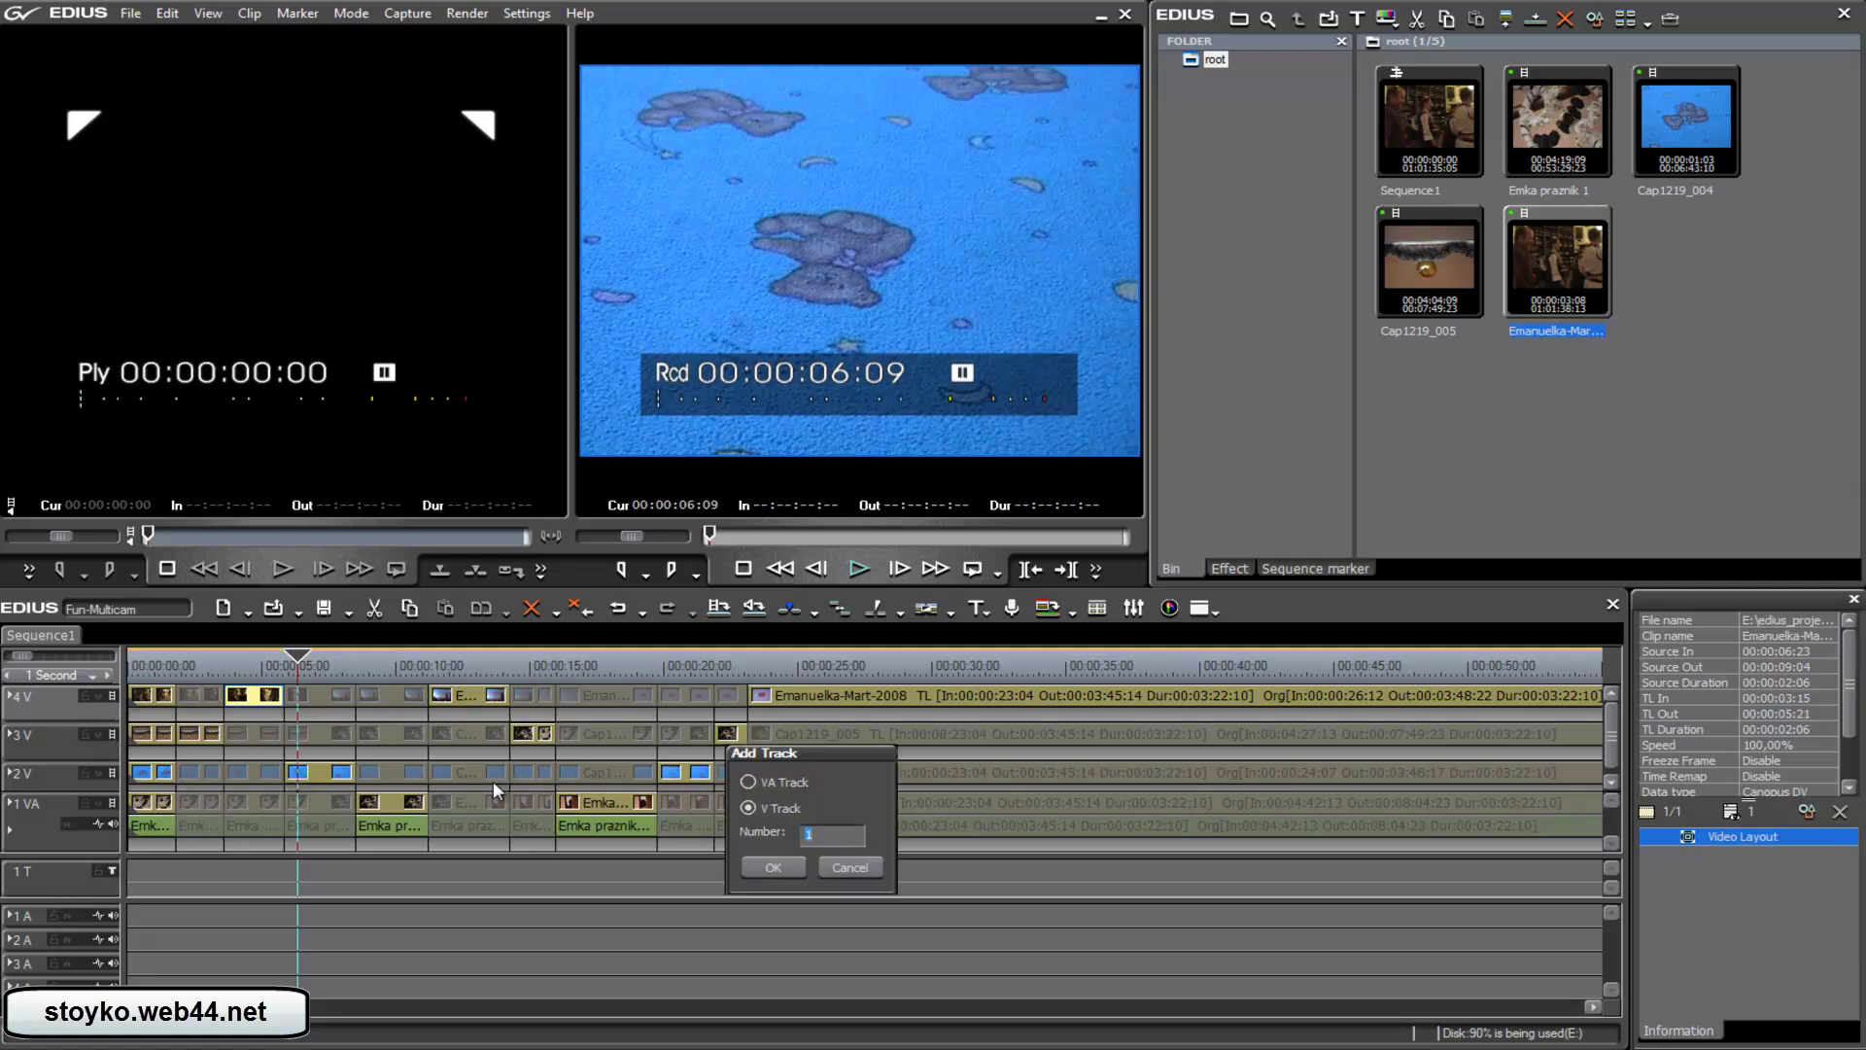
{"action": "left_click", "coordinate": [791, 867]}
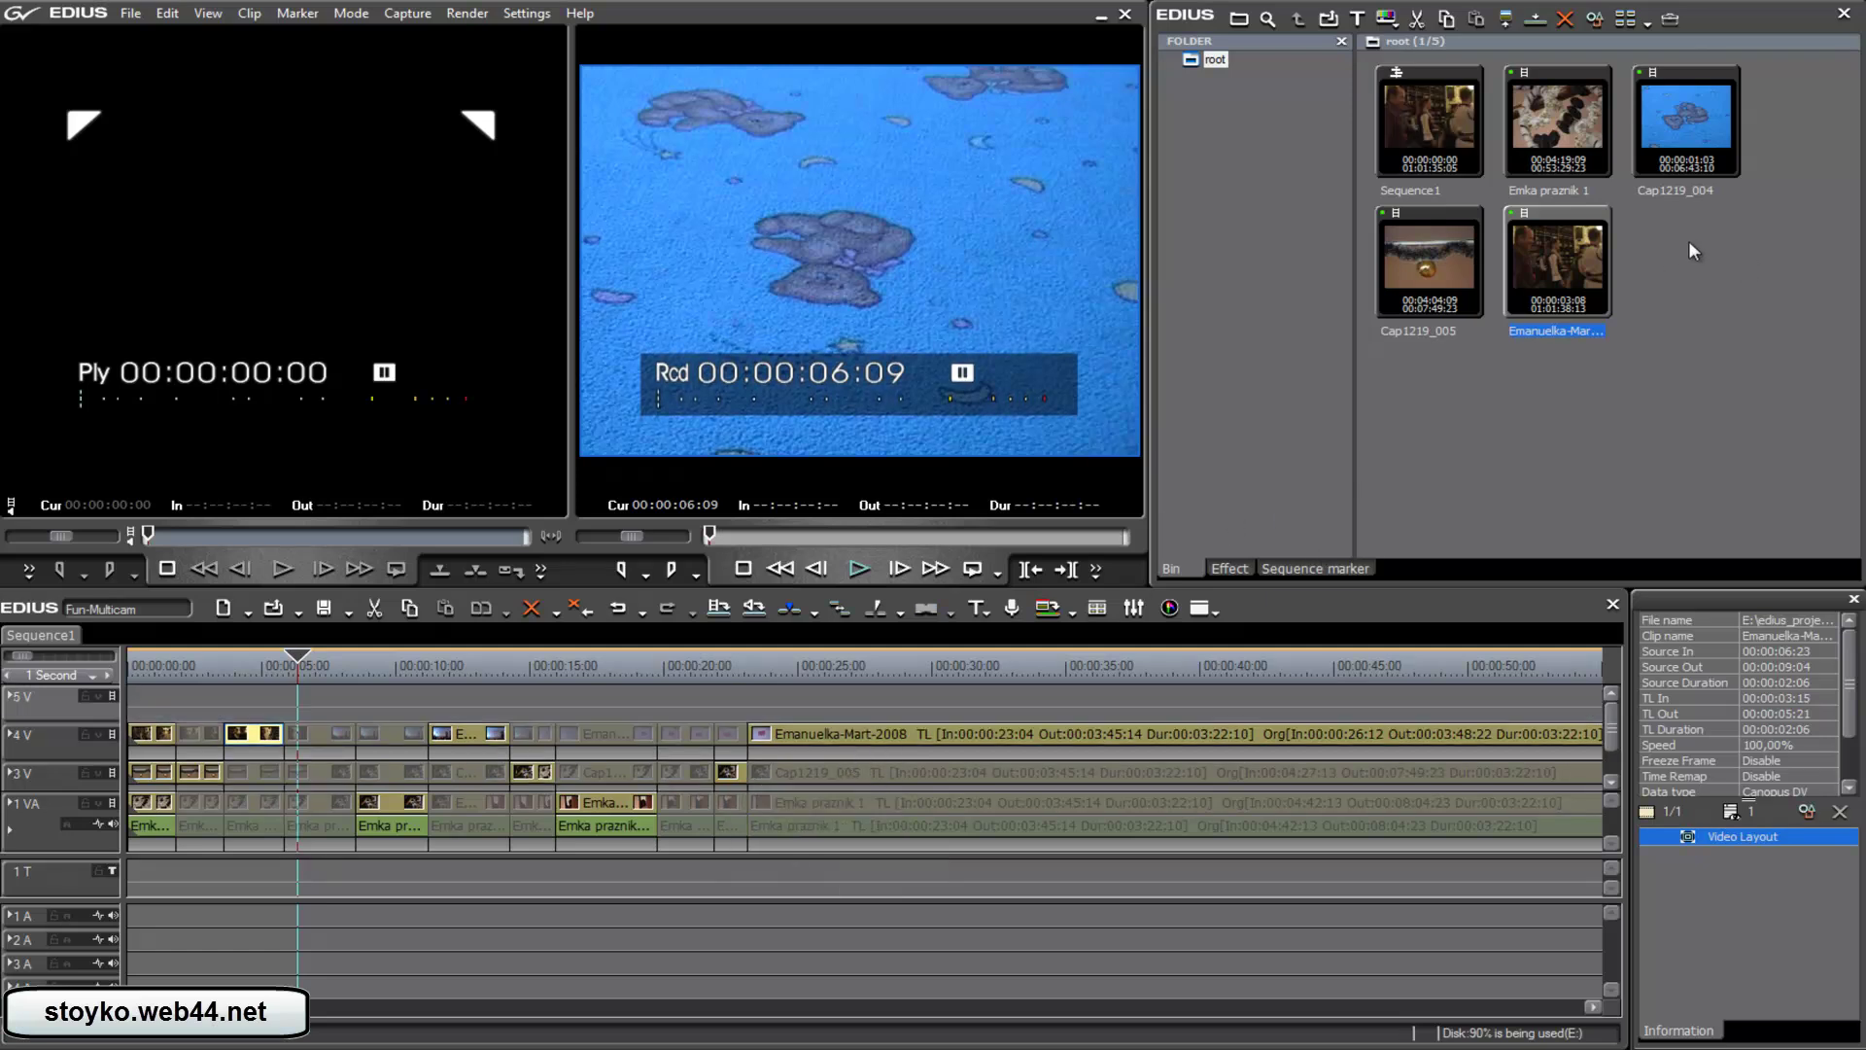
{"action": "left_click_drag", "start_coordinate": [1556, 115], "coordinate": [172, 713]}
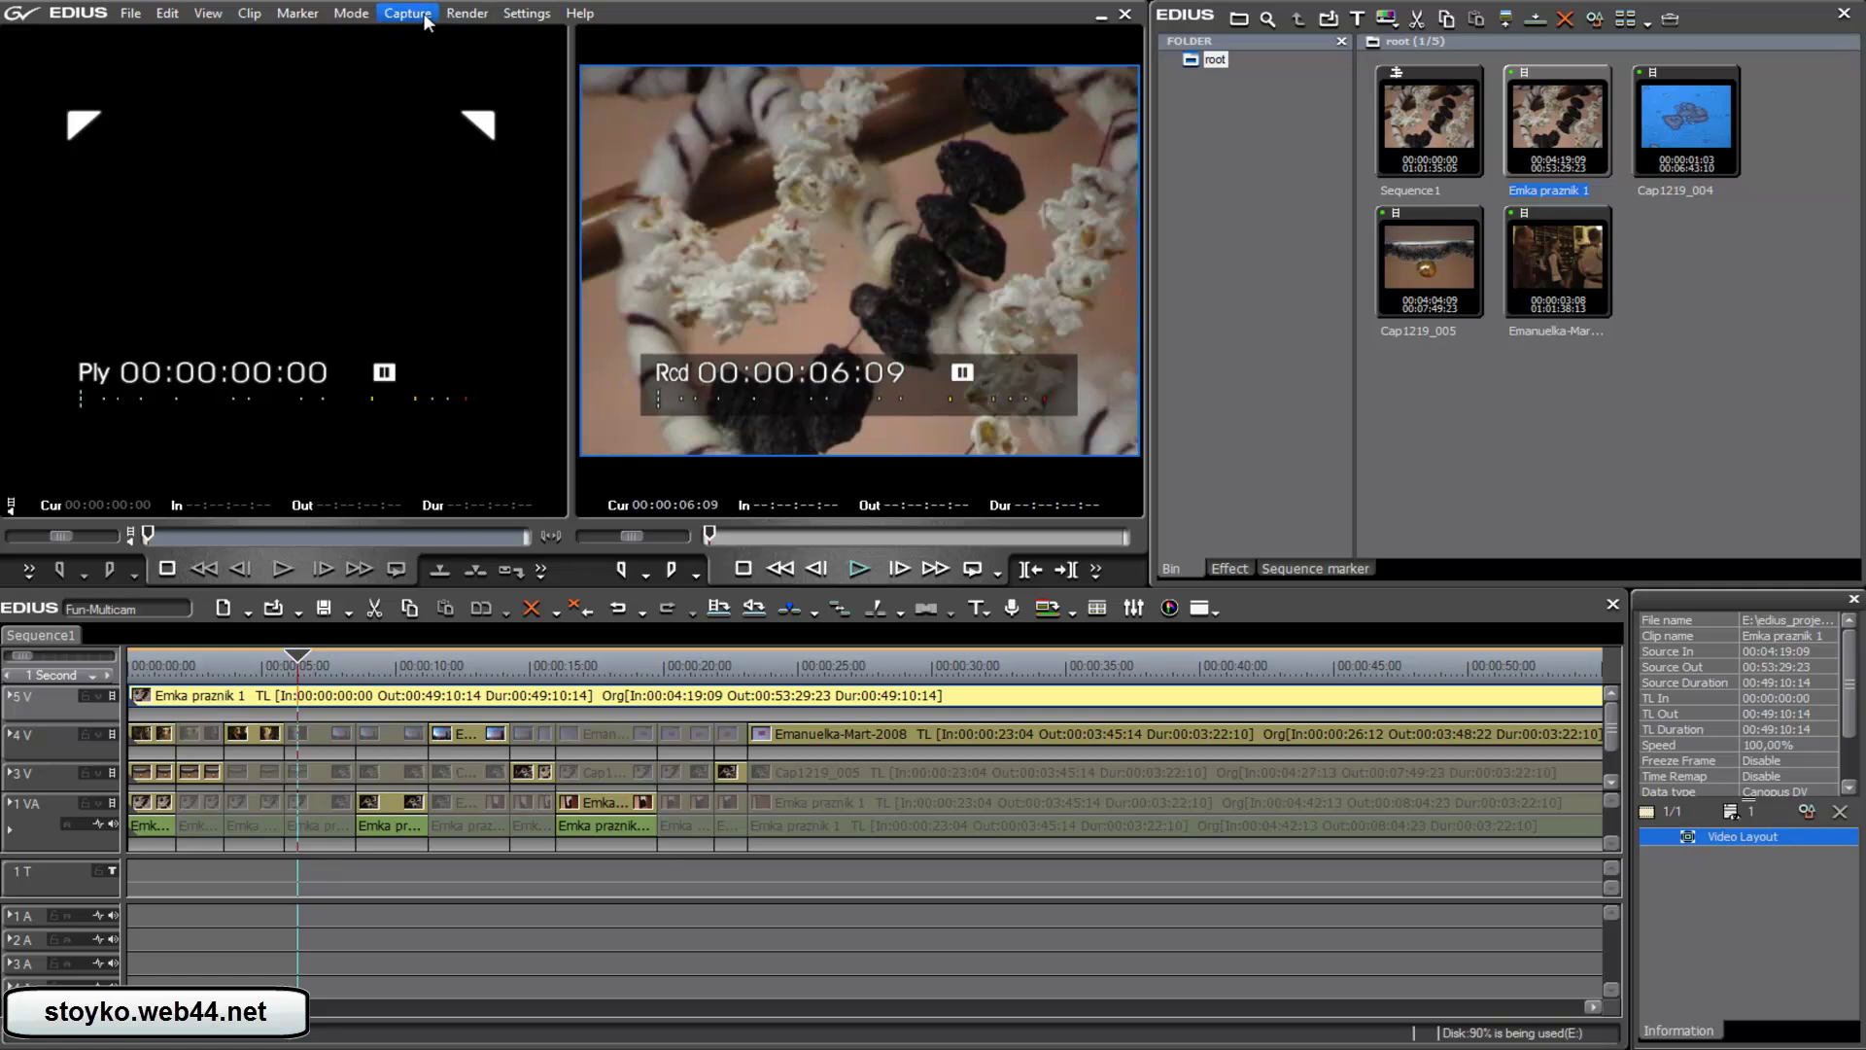
Turn Multi Cam mode back on and map track 5 V to Camera 5, with the playhead at 00:00:01:20
{"action": "left_click", "coordinate": [301, 13]}
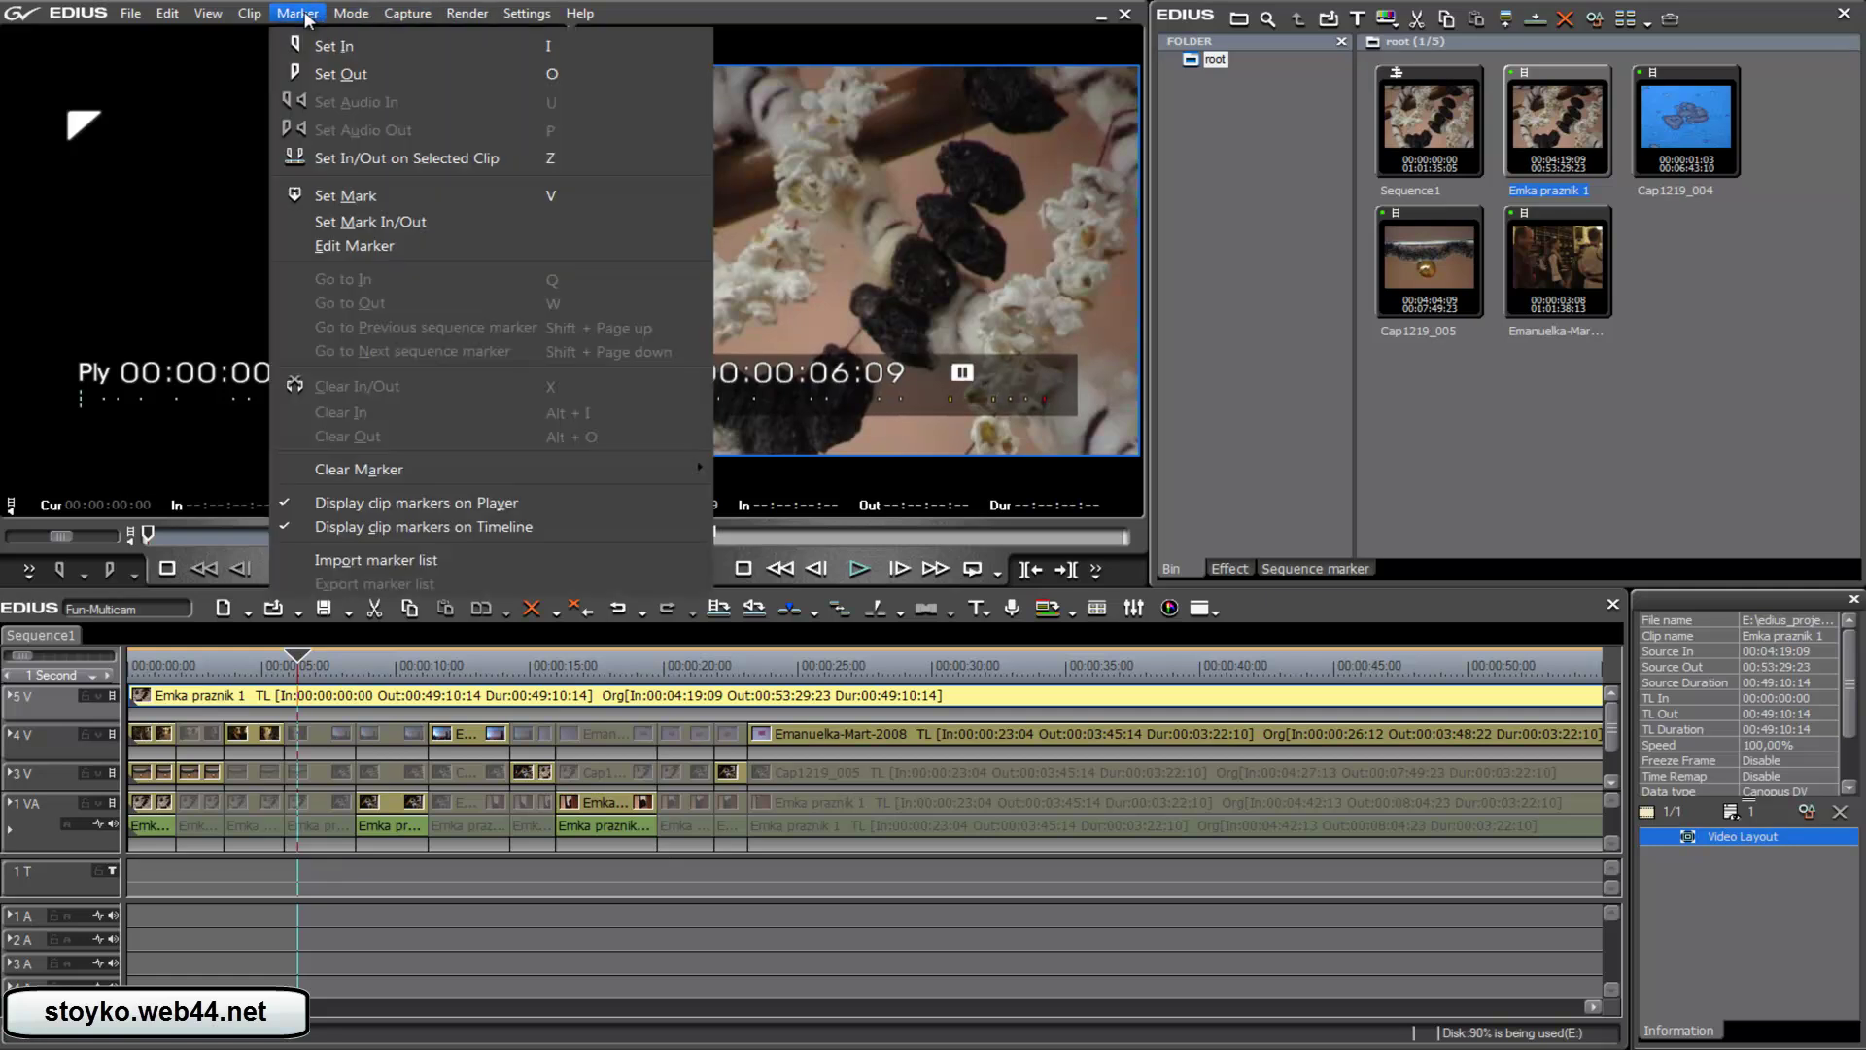
{"action": "mouse_move", "coordinate": [351, 13]}
{"action": "left_click", "coordinate": [399, 191]}
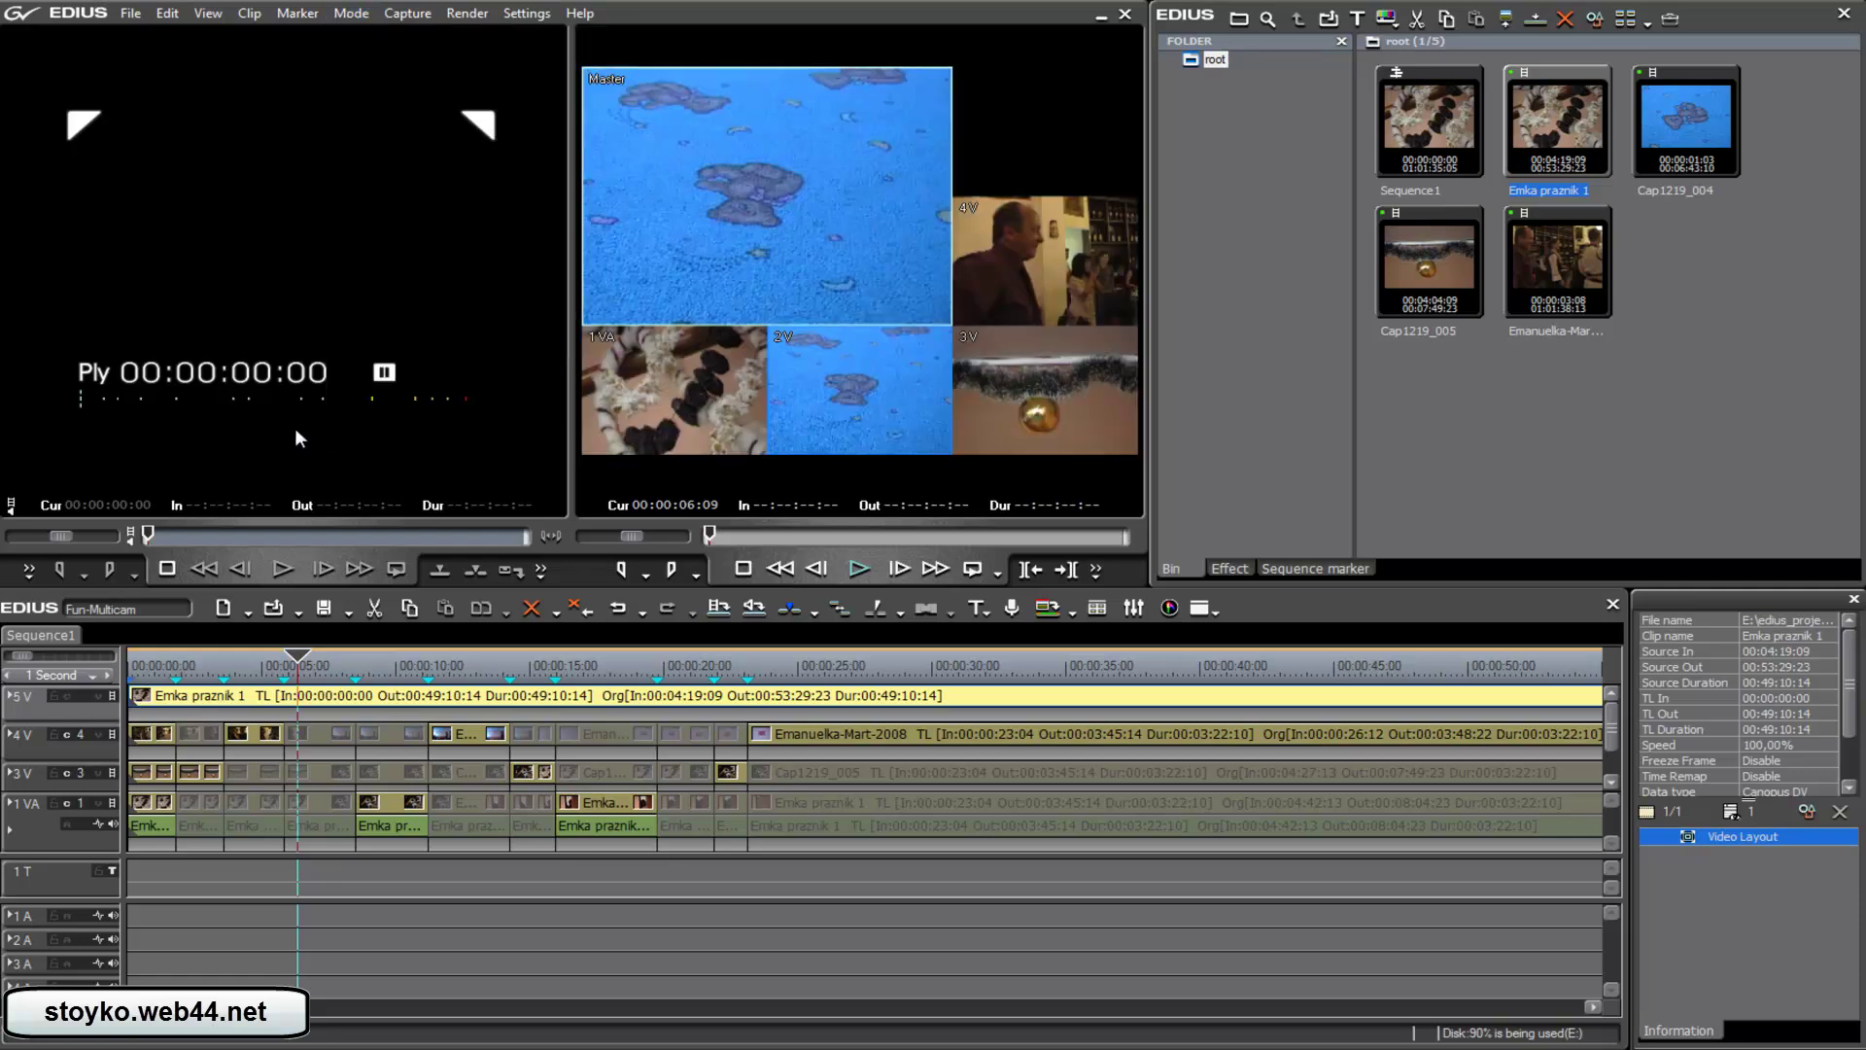
{"action": "left_click", "coordinate": [176, 671]}
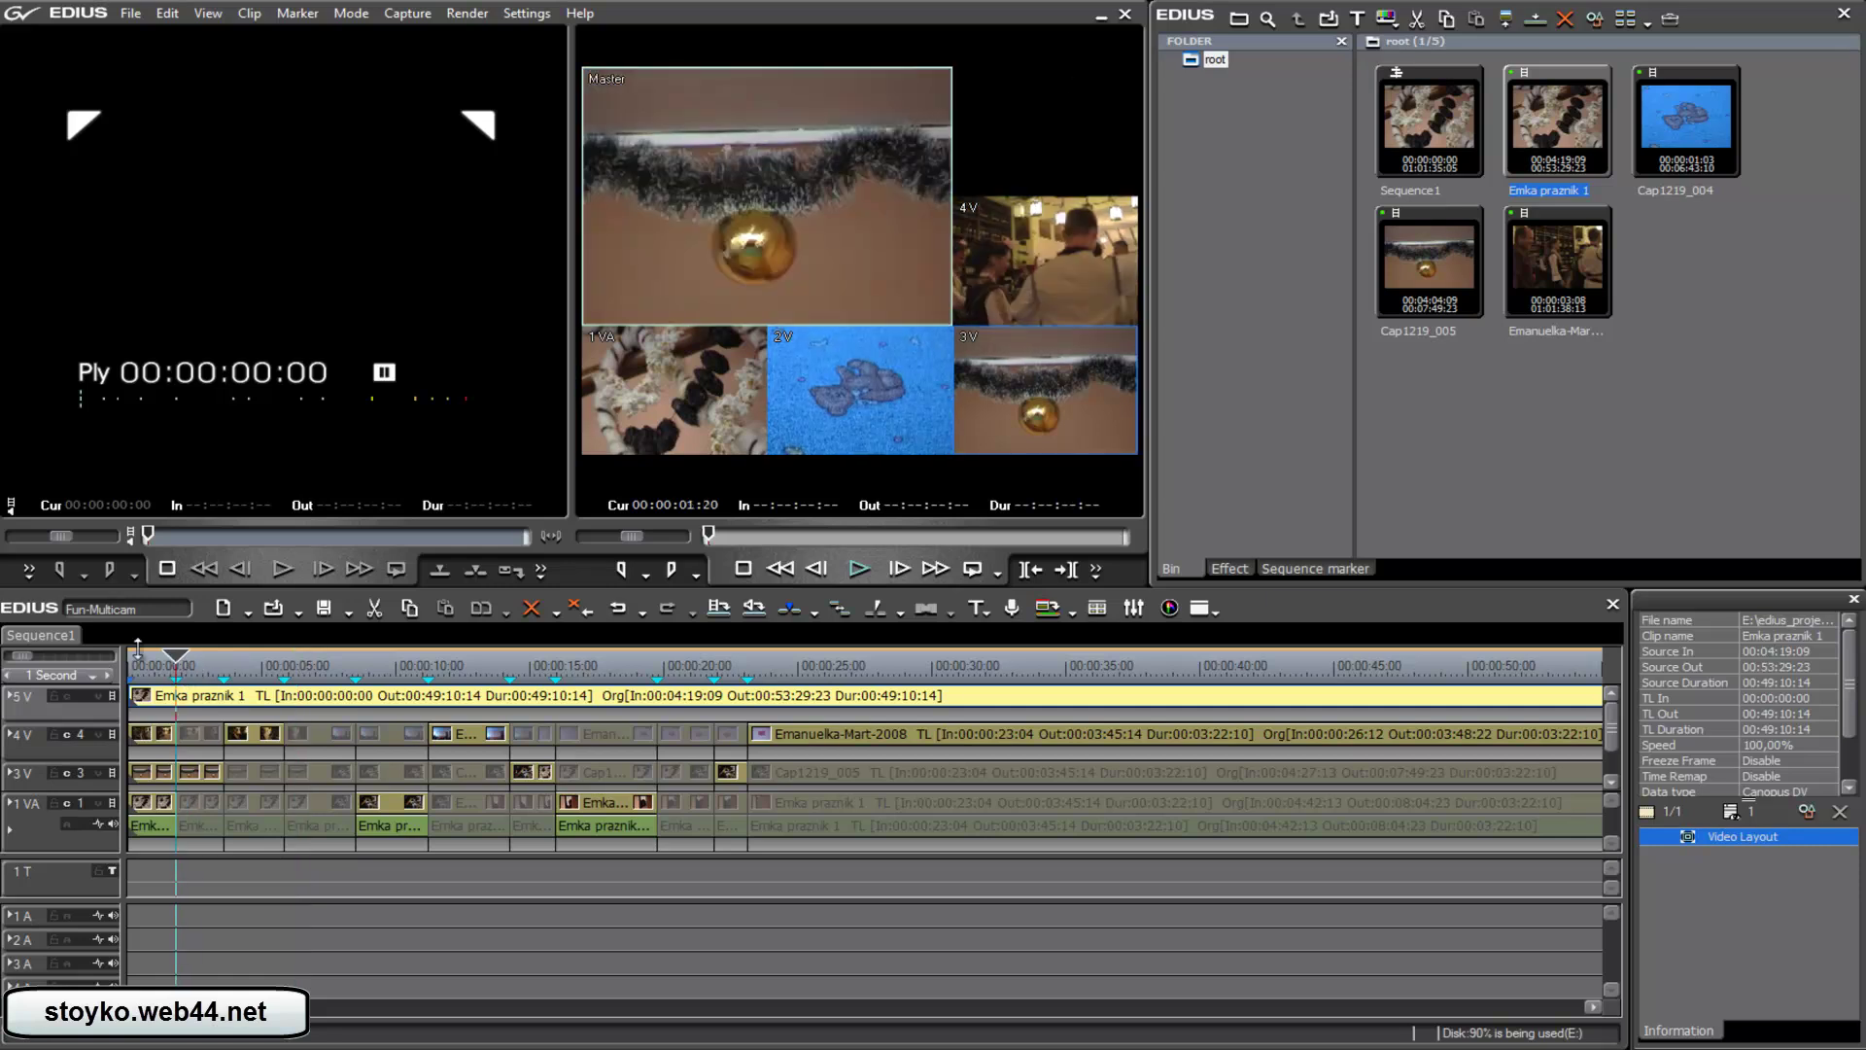
{"action": "left_click", "coordinate": [76, 698]}
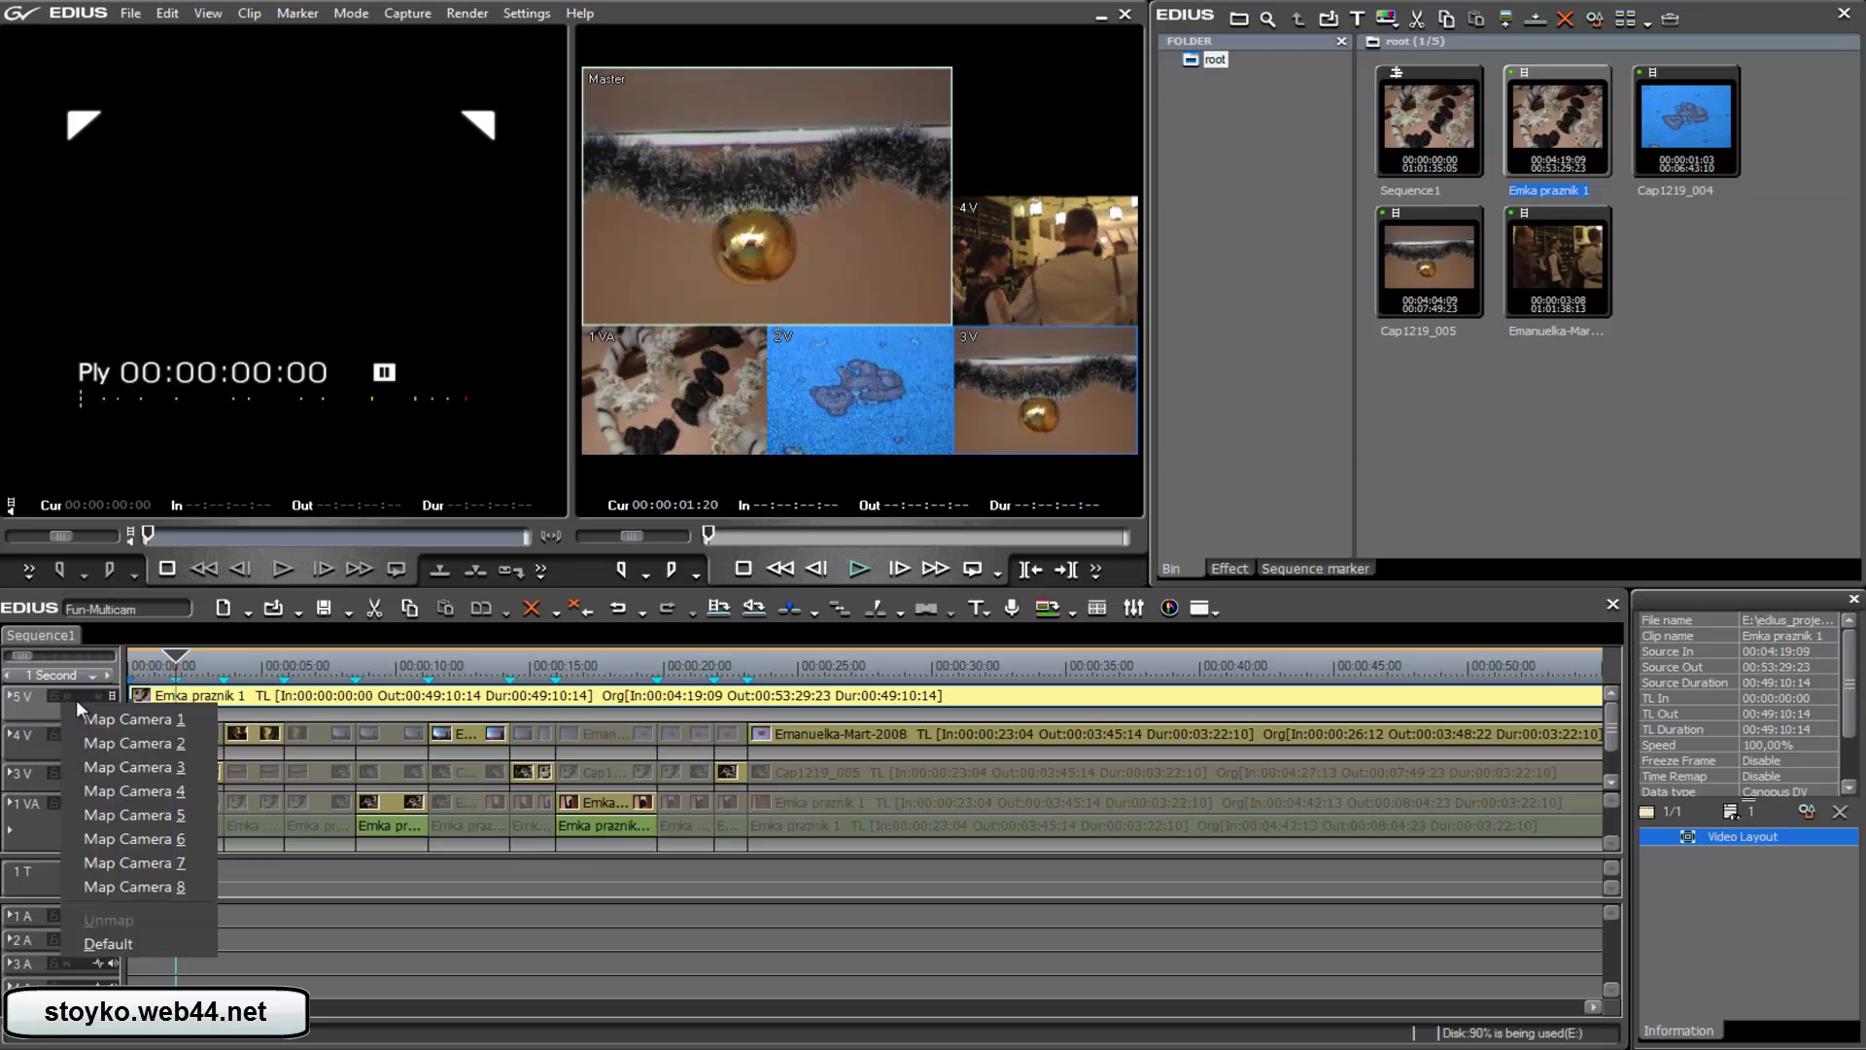
{"action": "left_click", "coordinate": [119, 812]}
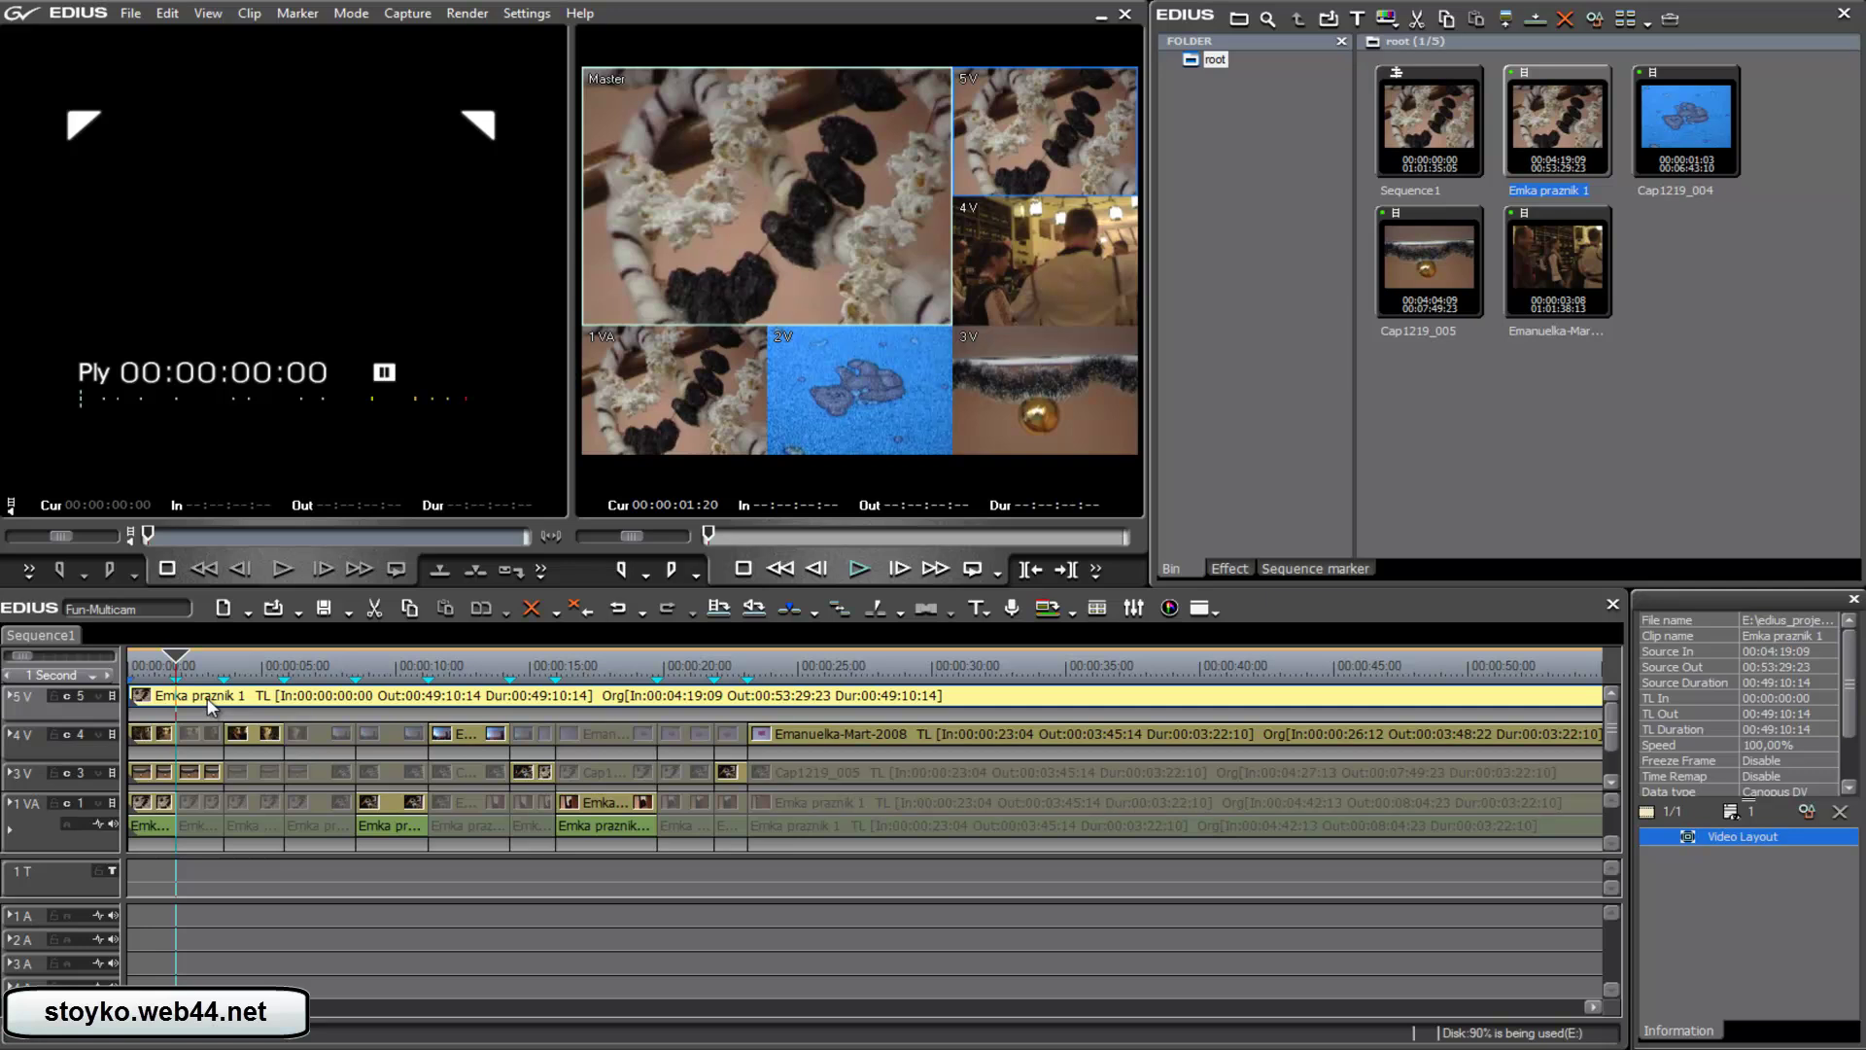
Select camera 3 V at 00:00:01:20 and move the playhead to 00:00:04:08
{"action": "key", "text": "3"}
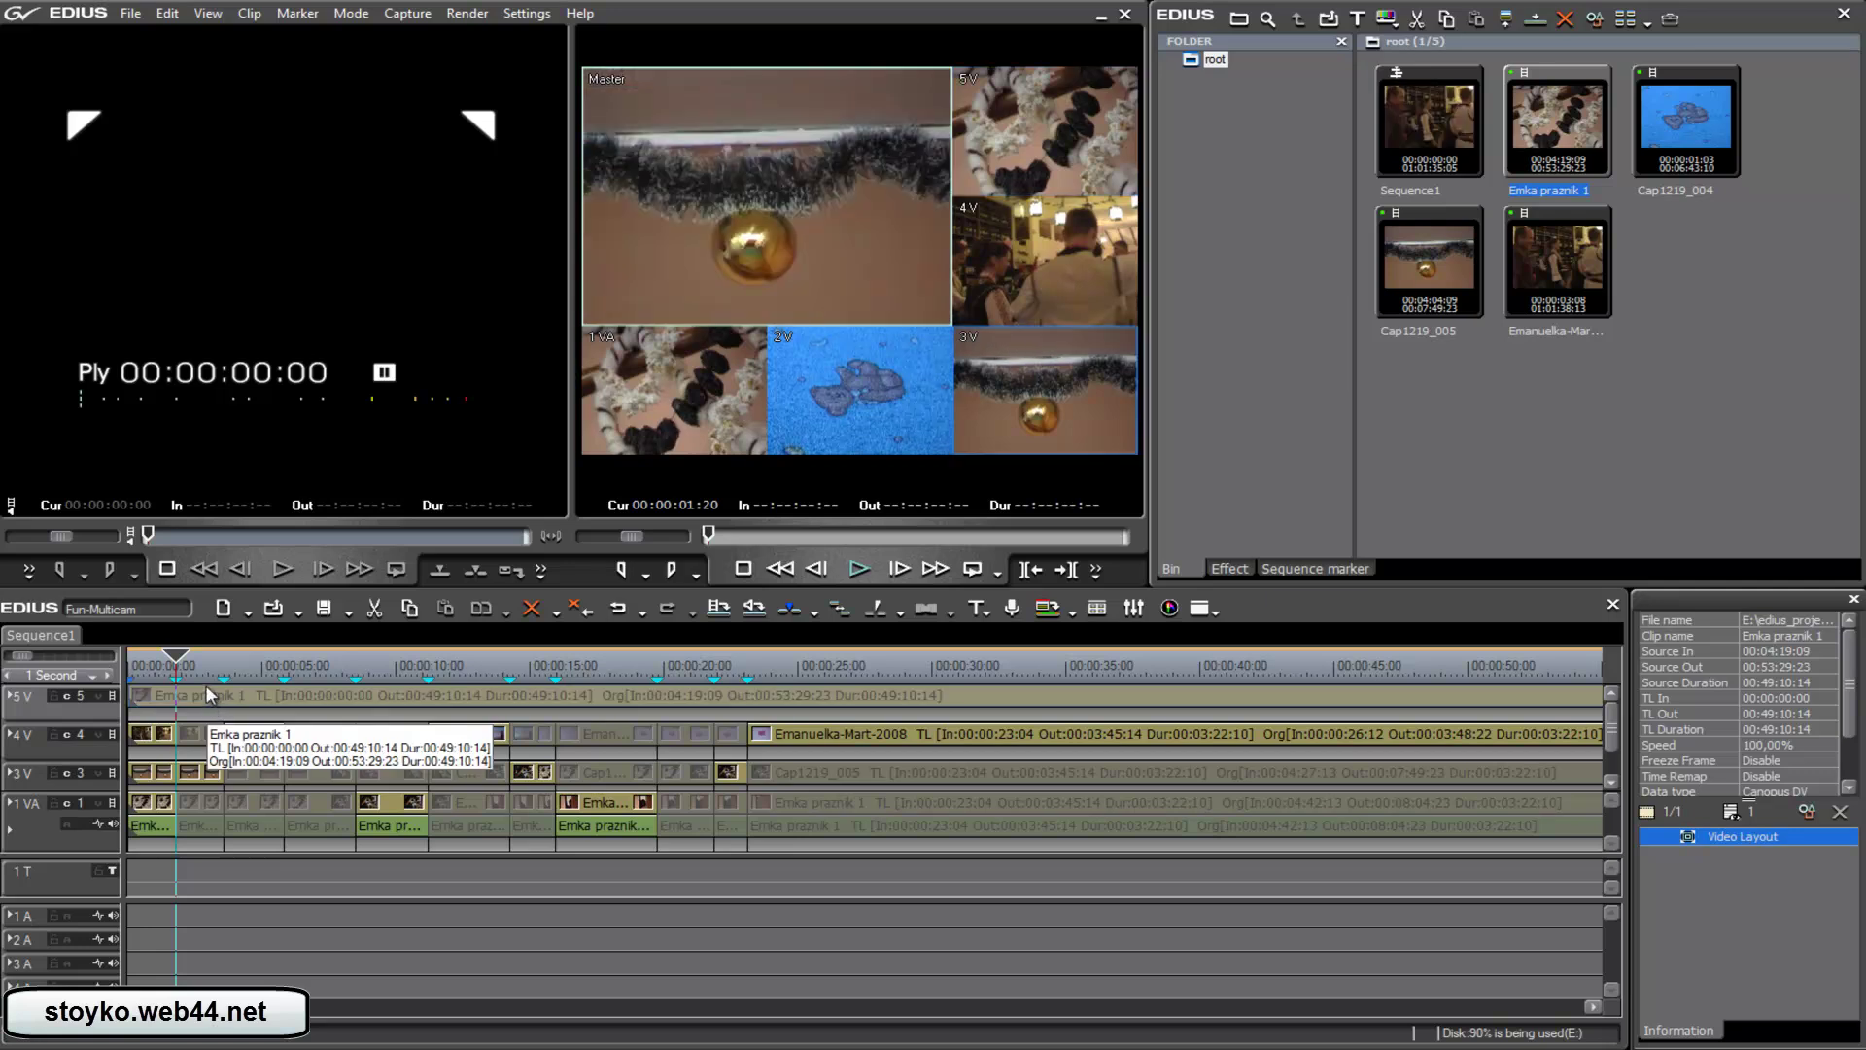
{"action": "left_click_drag", "start_coordinate": [164, 650], "coordinate": [247, 668]}
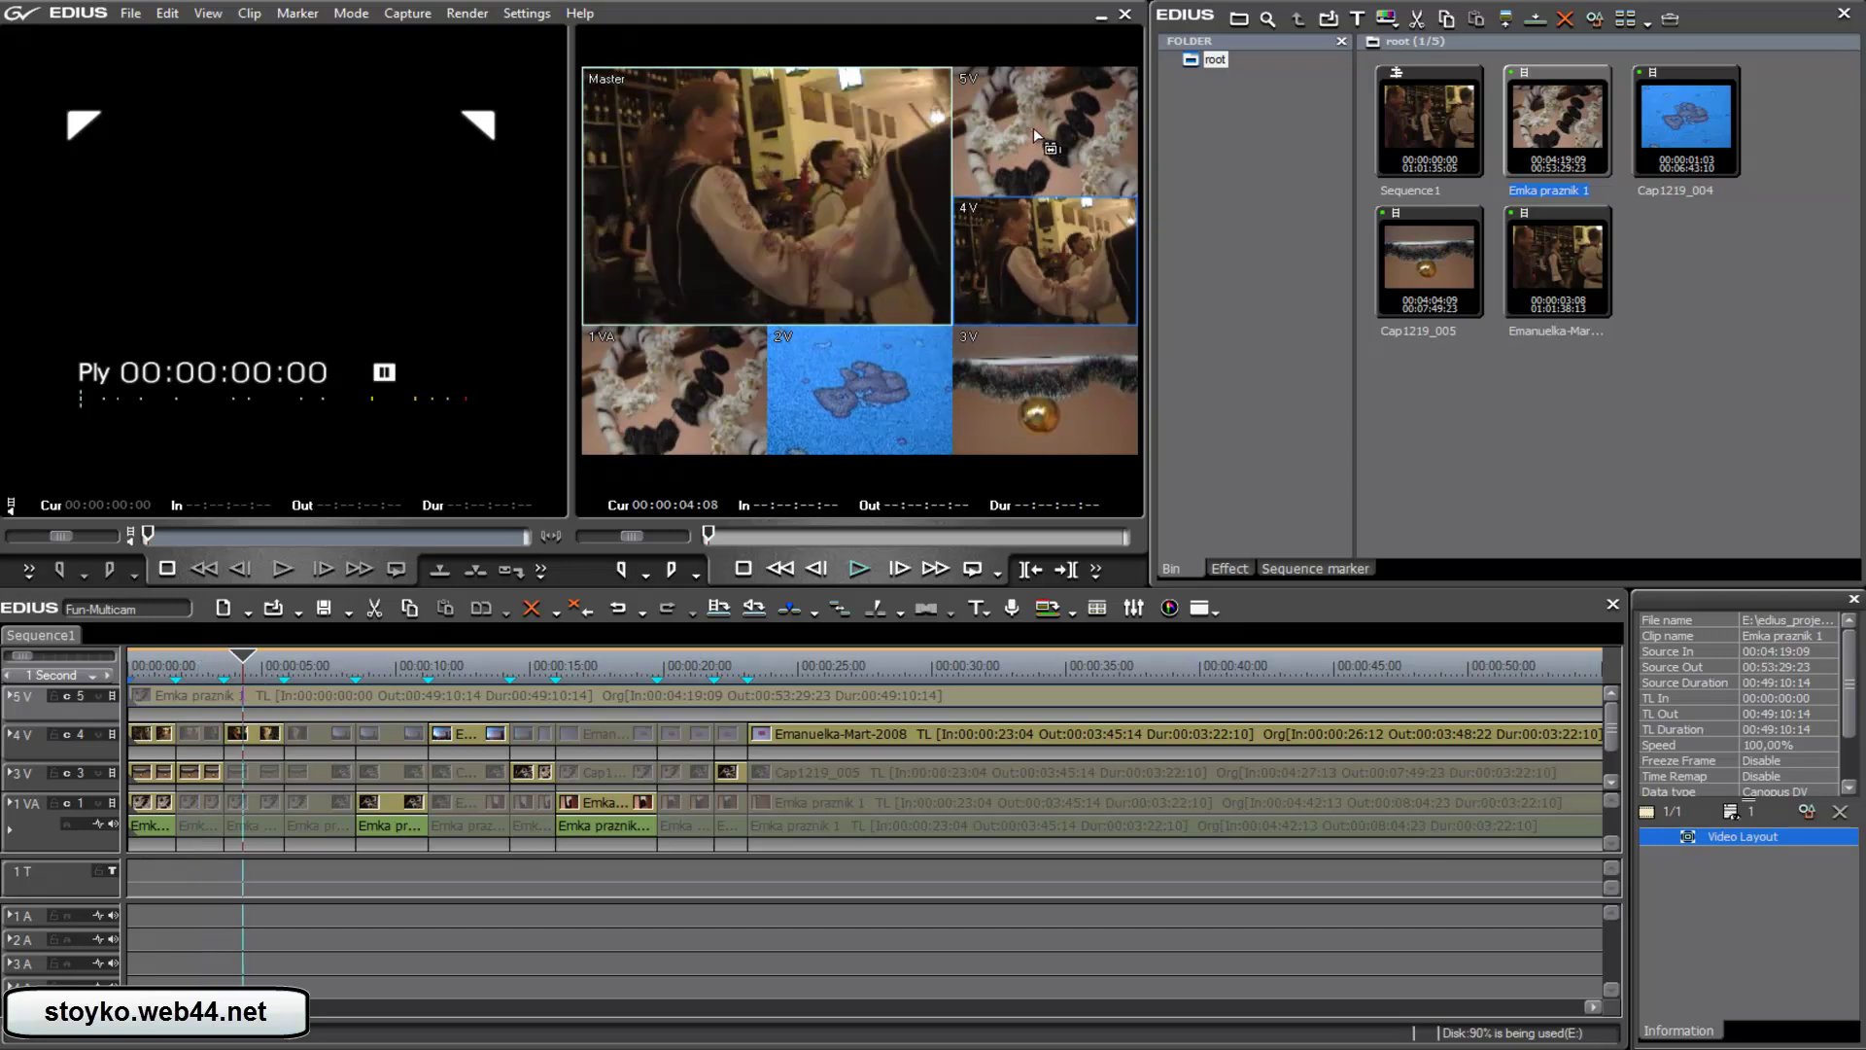